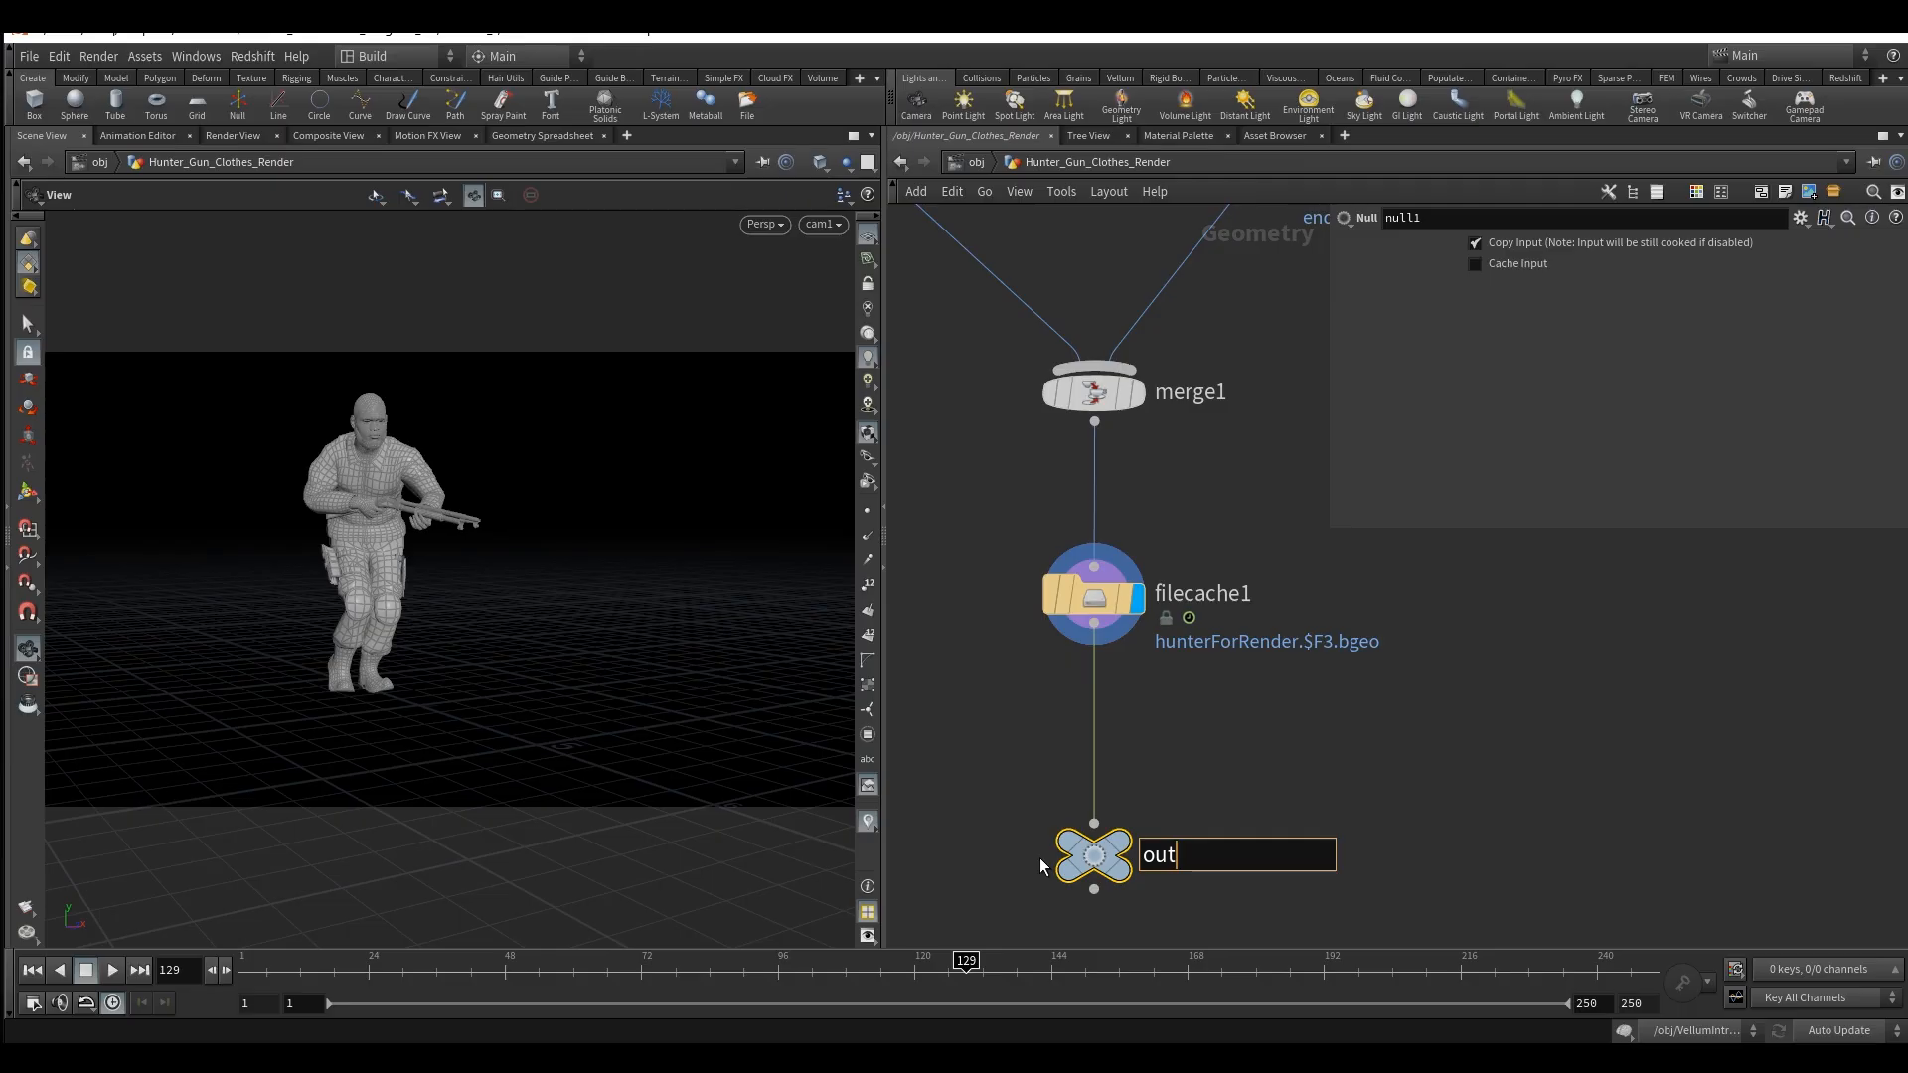
Rename the null node below filecache1 as OUT_render.
key("BackSpace")
key("BackSpace")
key("BackSpace")
type("OUT_render")
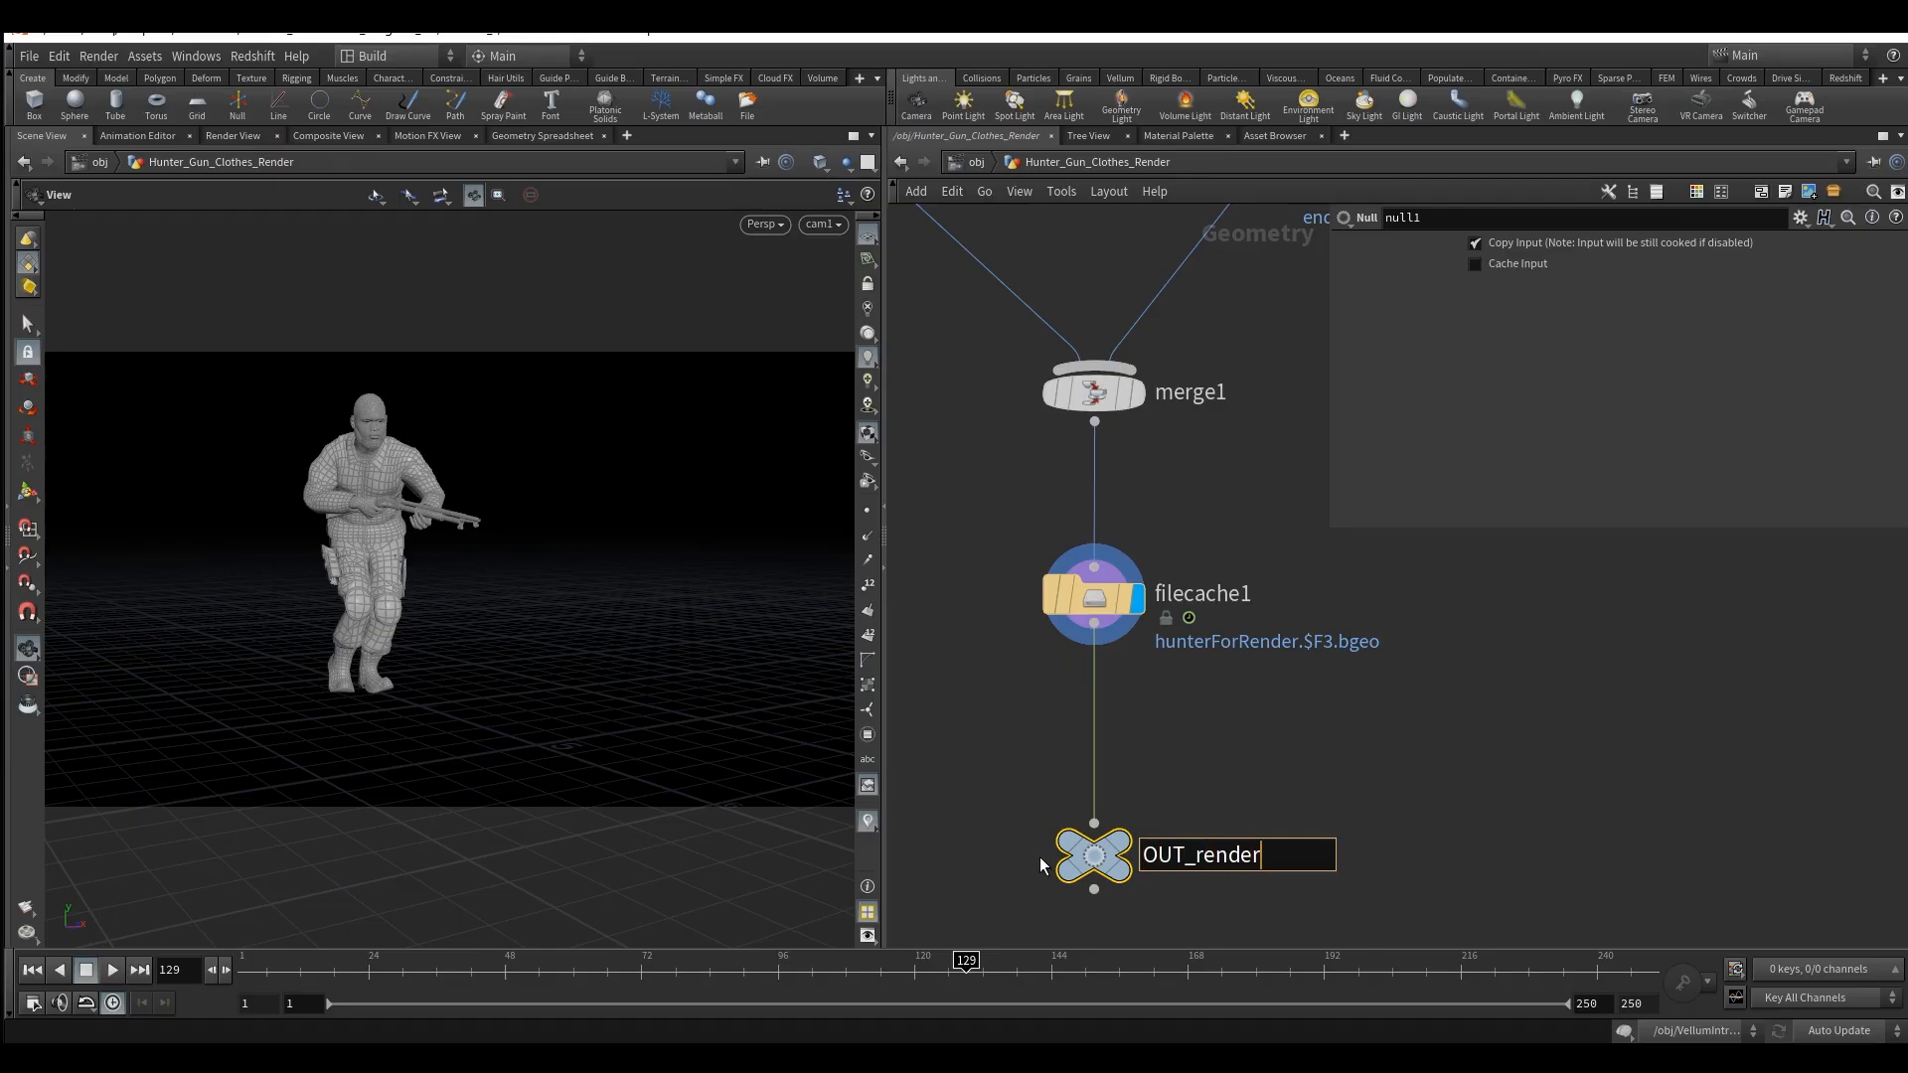
key("Return")
Return to the object level and arrange the Grain, crocodile and Hunter_Gun_Clothes_Render nodes in one row below the others.
left_click(987, 164)
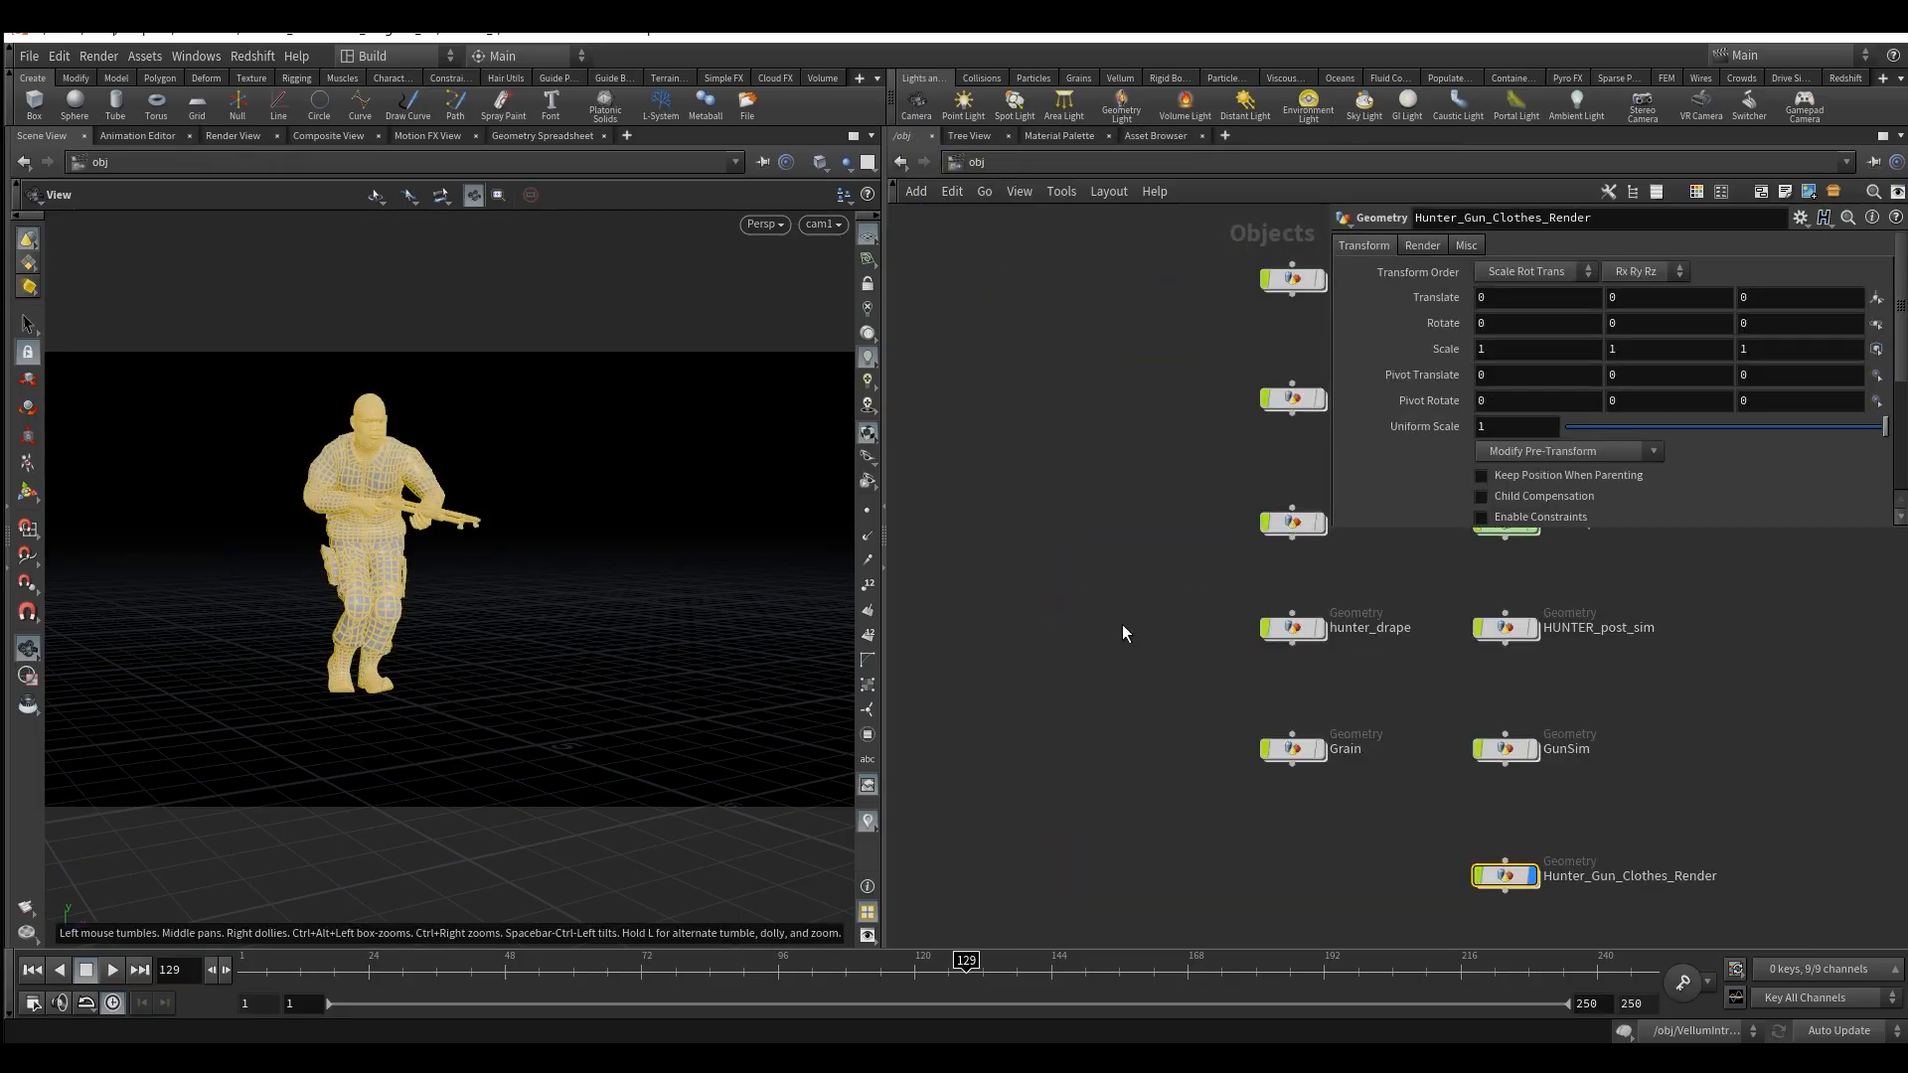
scroll(1115, 653, "up", 2)
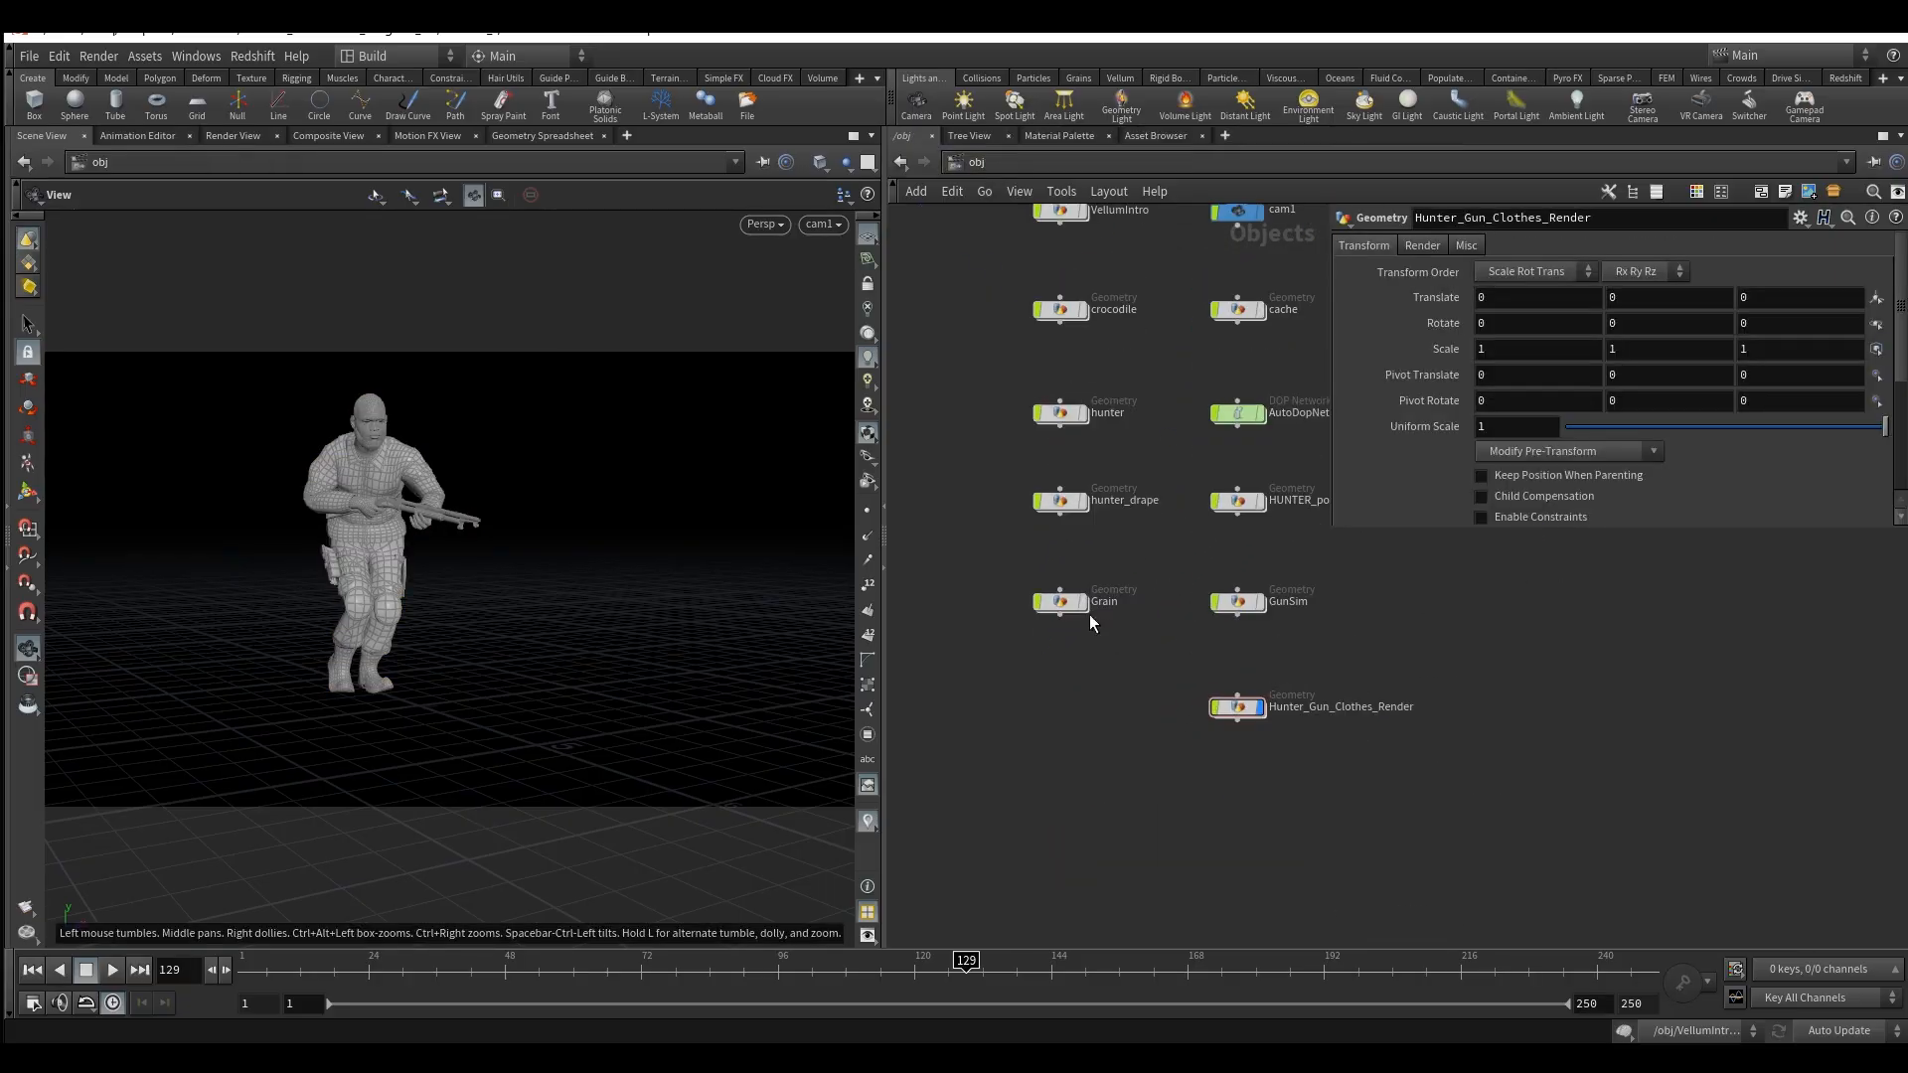
left_click_drag(1061, 603, 1020, 714)
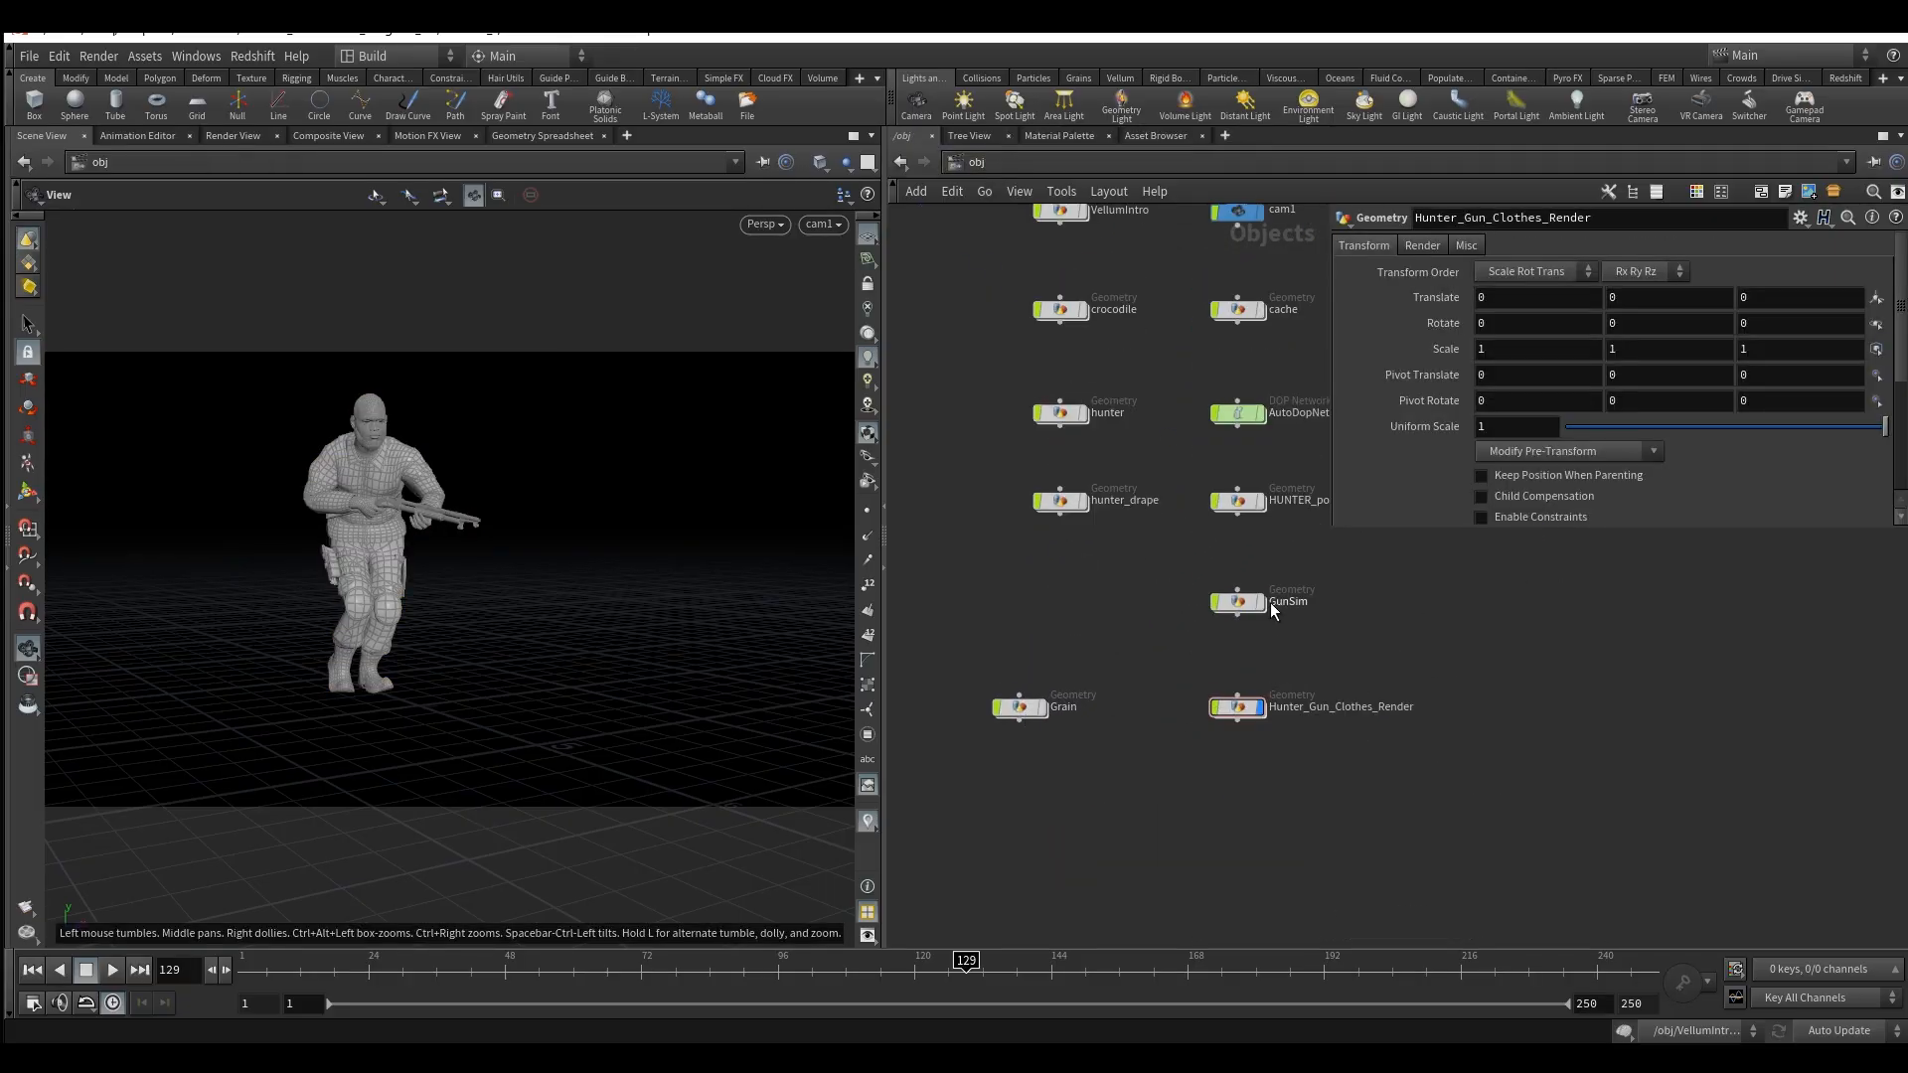
left_click_drag(1237, 714, 1329, 720)
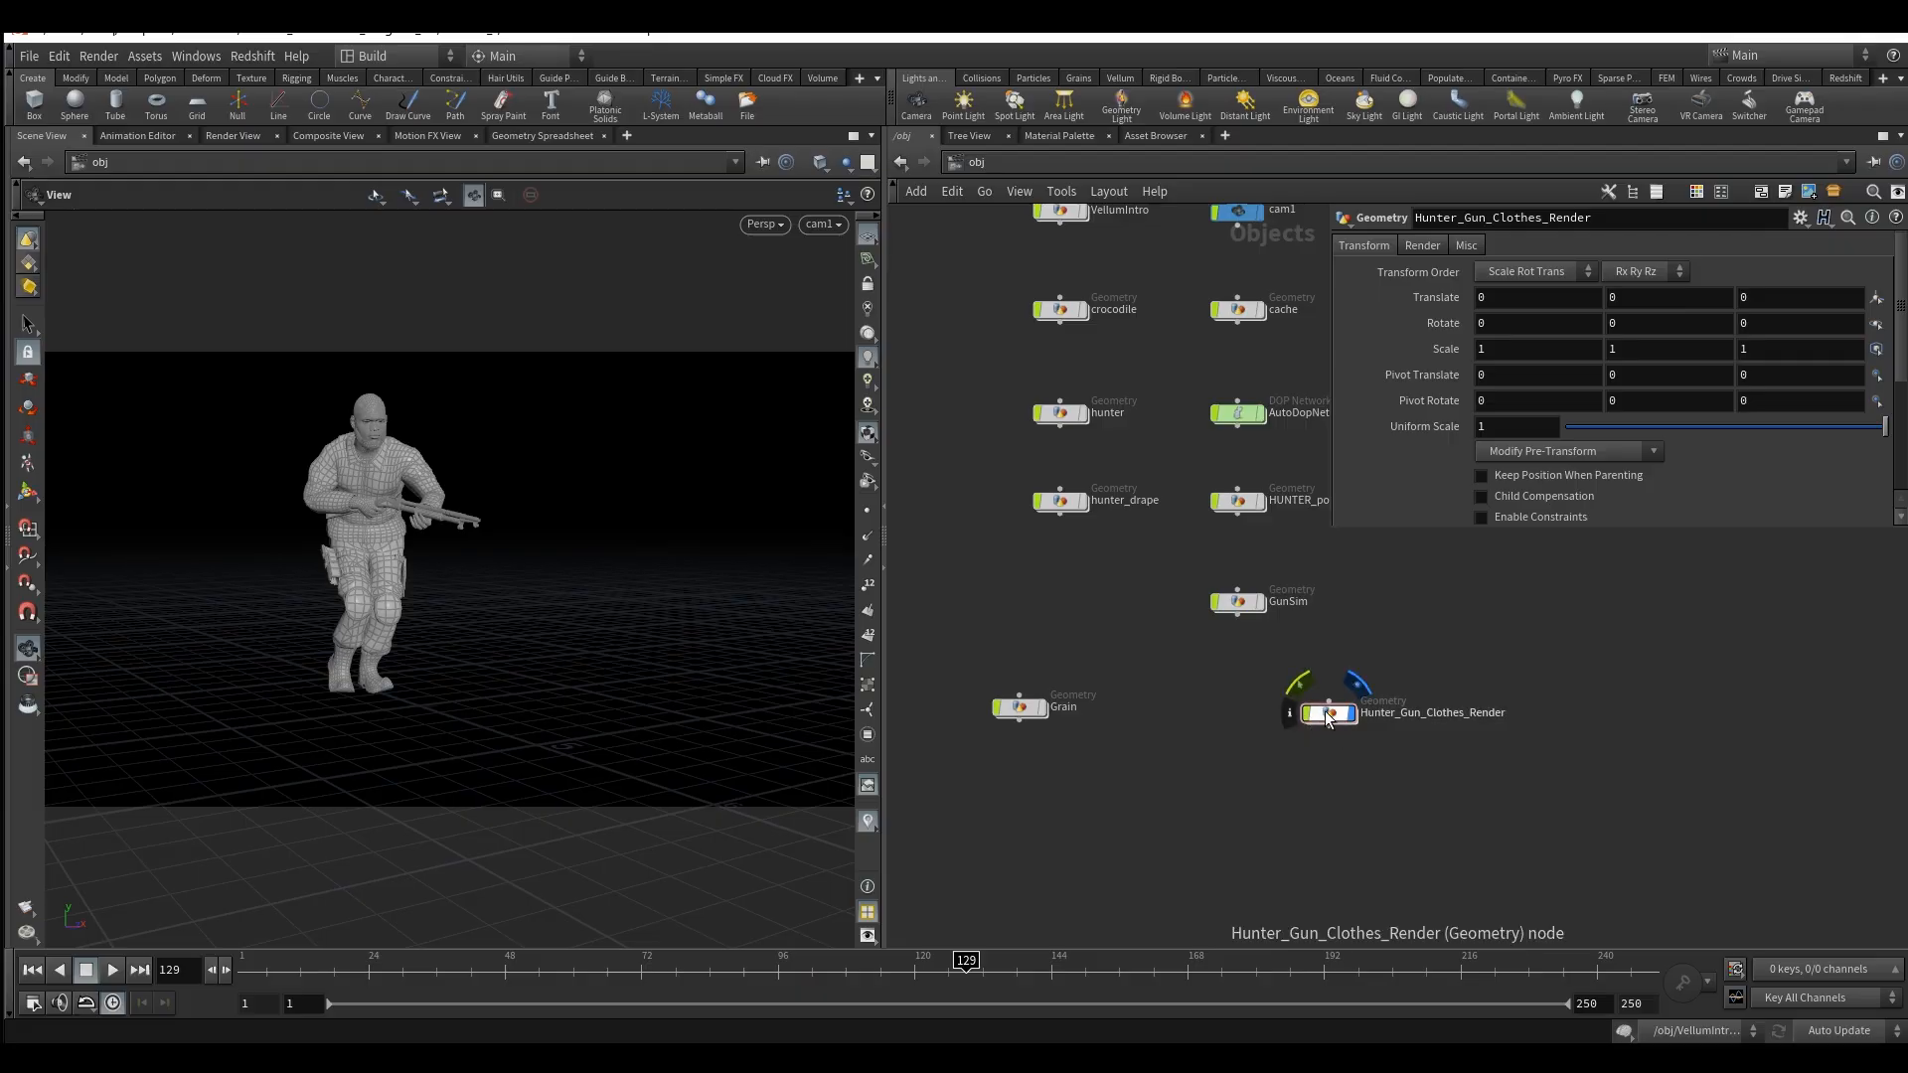
middle_click_drag(1159, 577, 1108, 641)
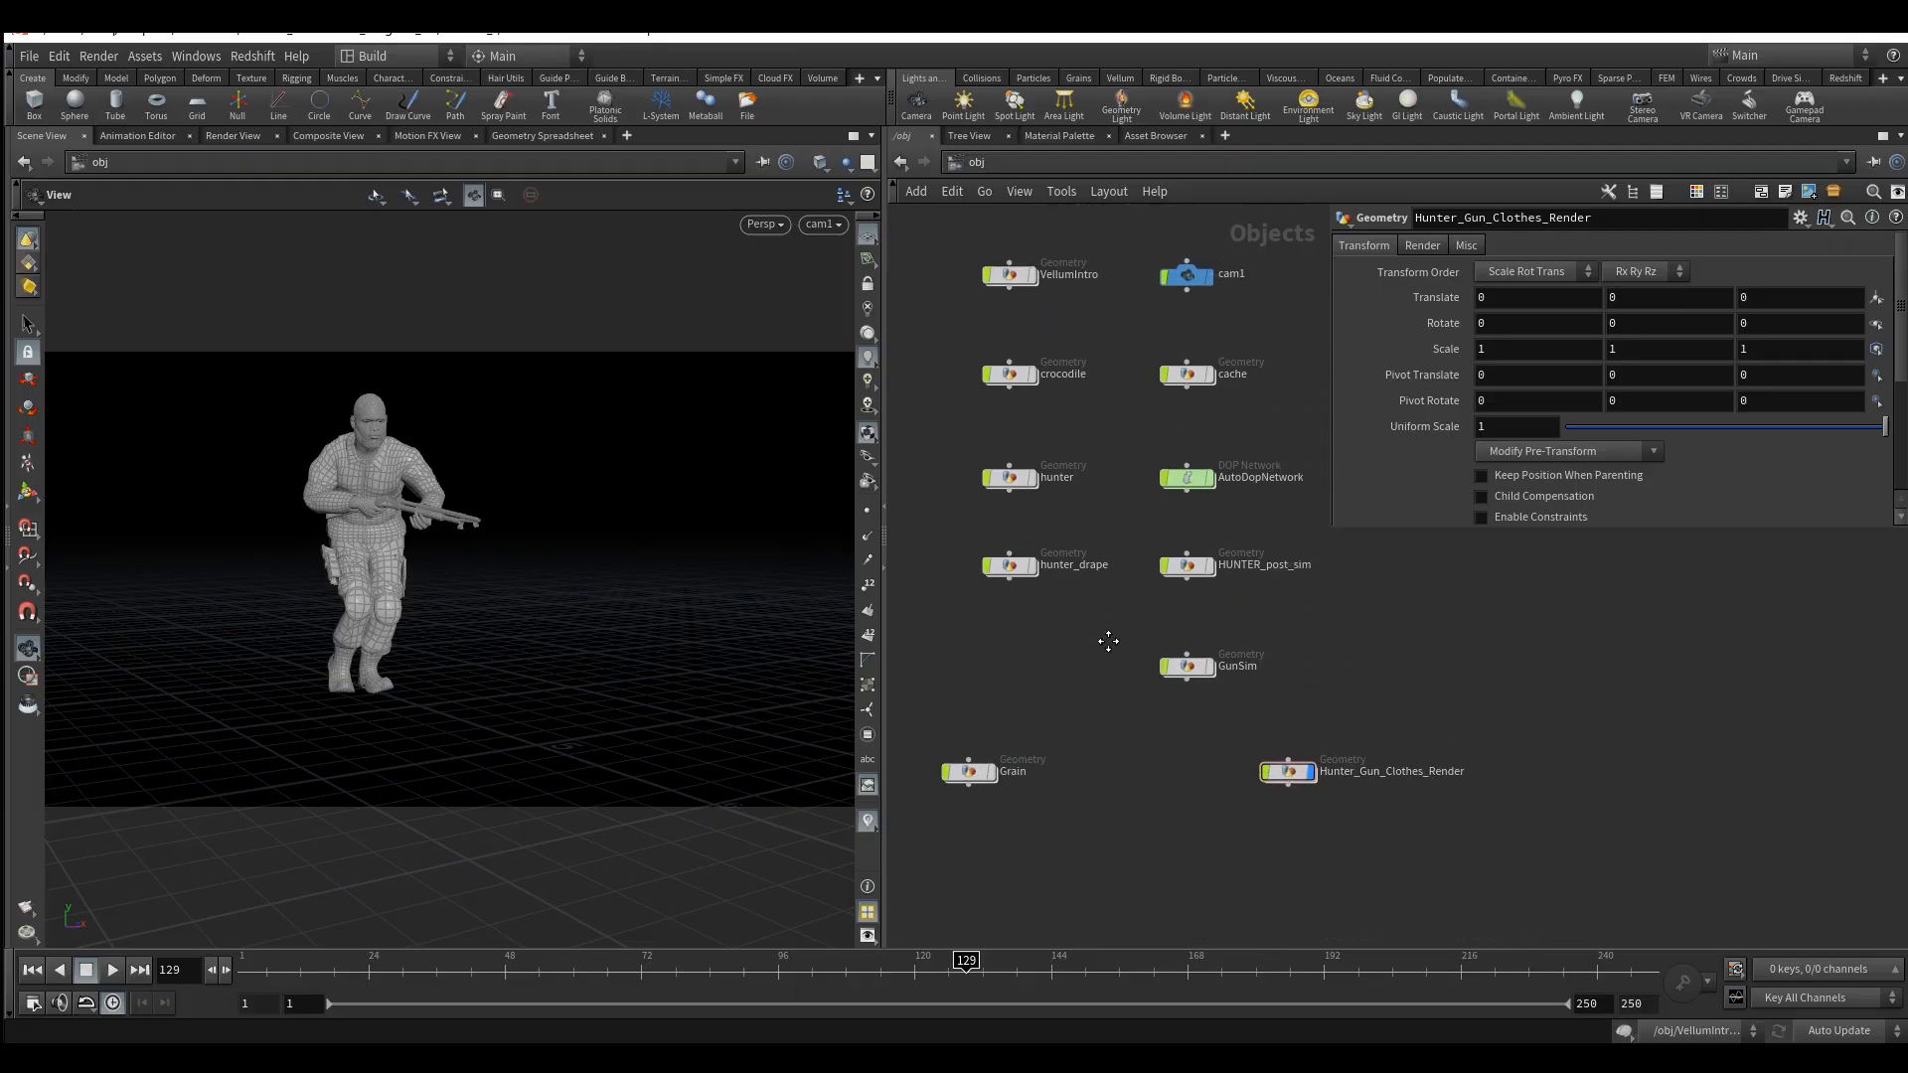
left_click_drag(1016, 374, 1139, 771)
Colour the Grain, crocodile and Hunter_Gun_Clothes_Render nodes yellow and even out the crocodile node's spacing in the row.
left_click_drag(944, 690, 1302, 840)
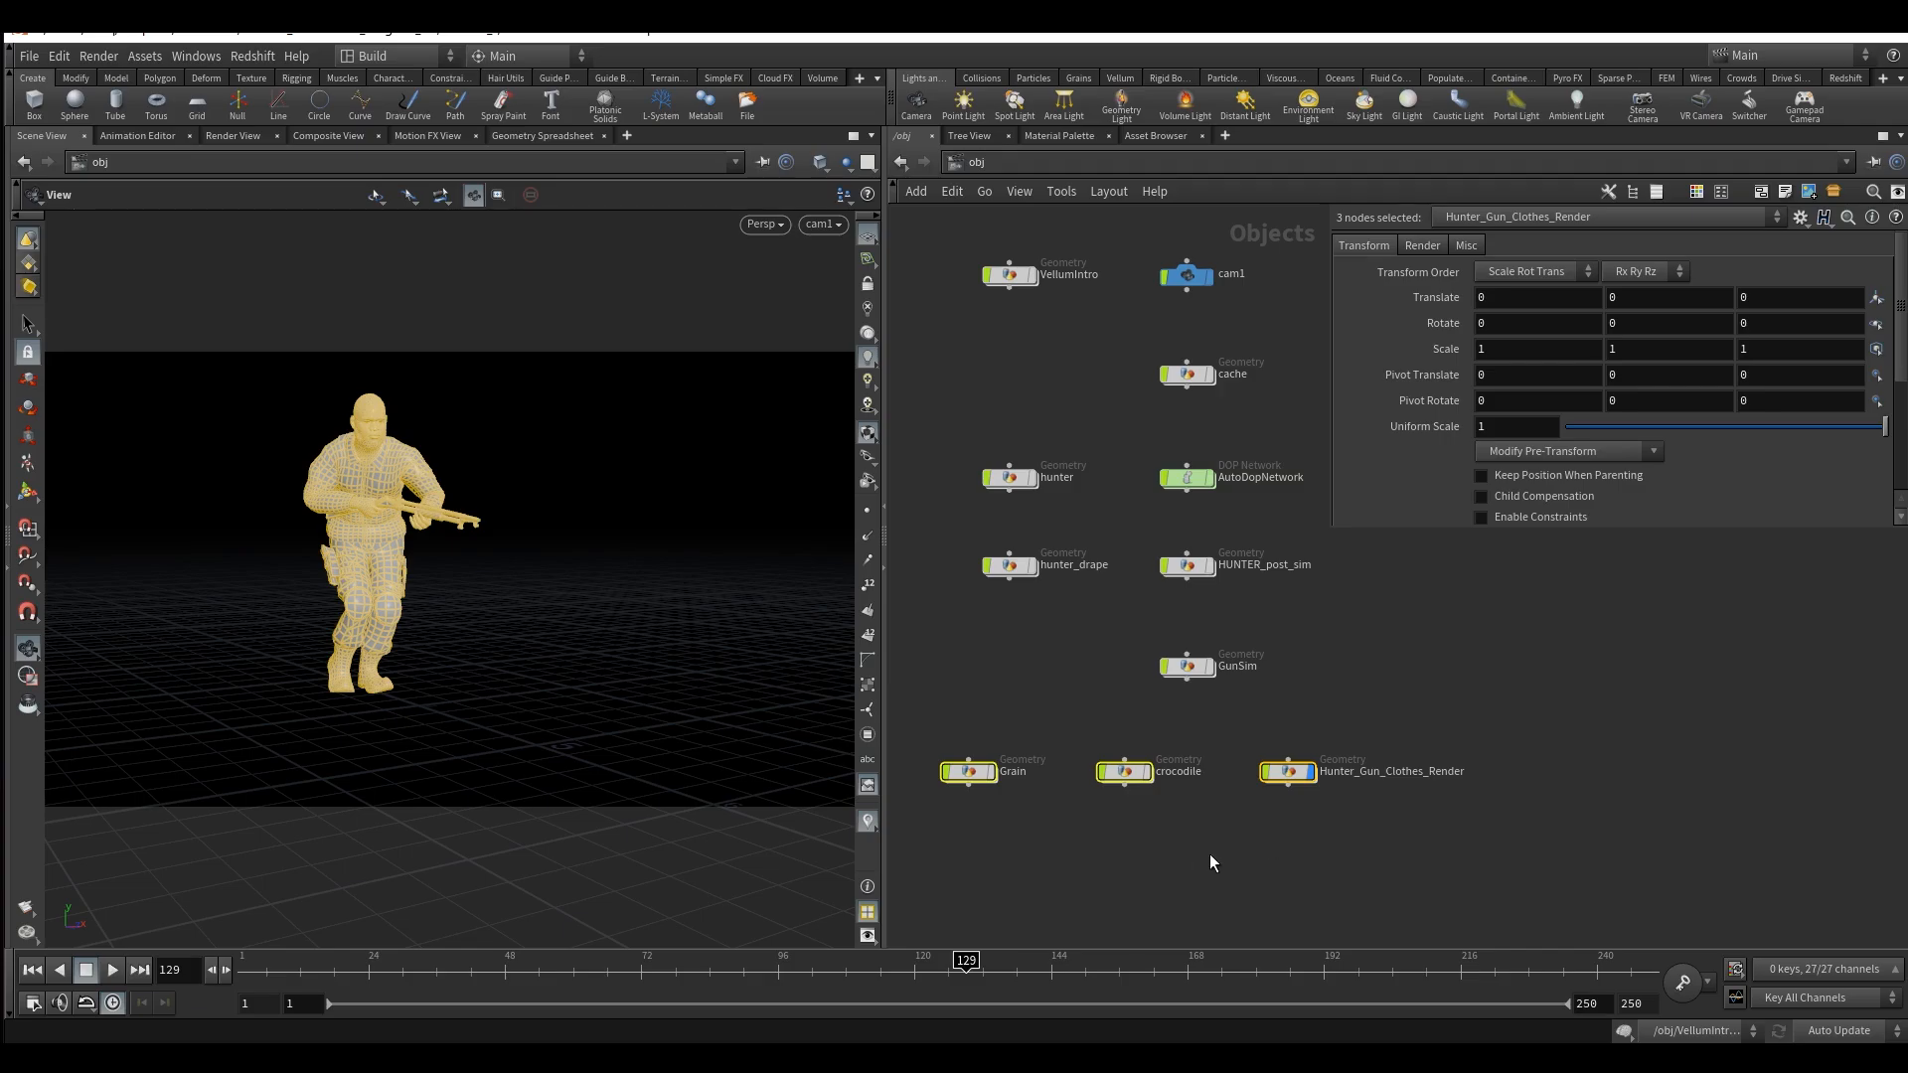
key("c")
left_click(1869, 840)
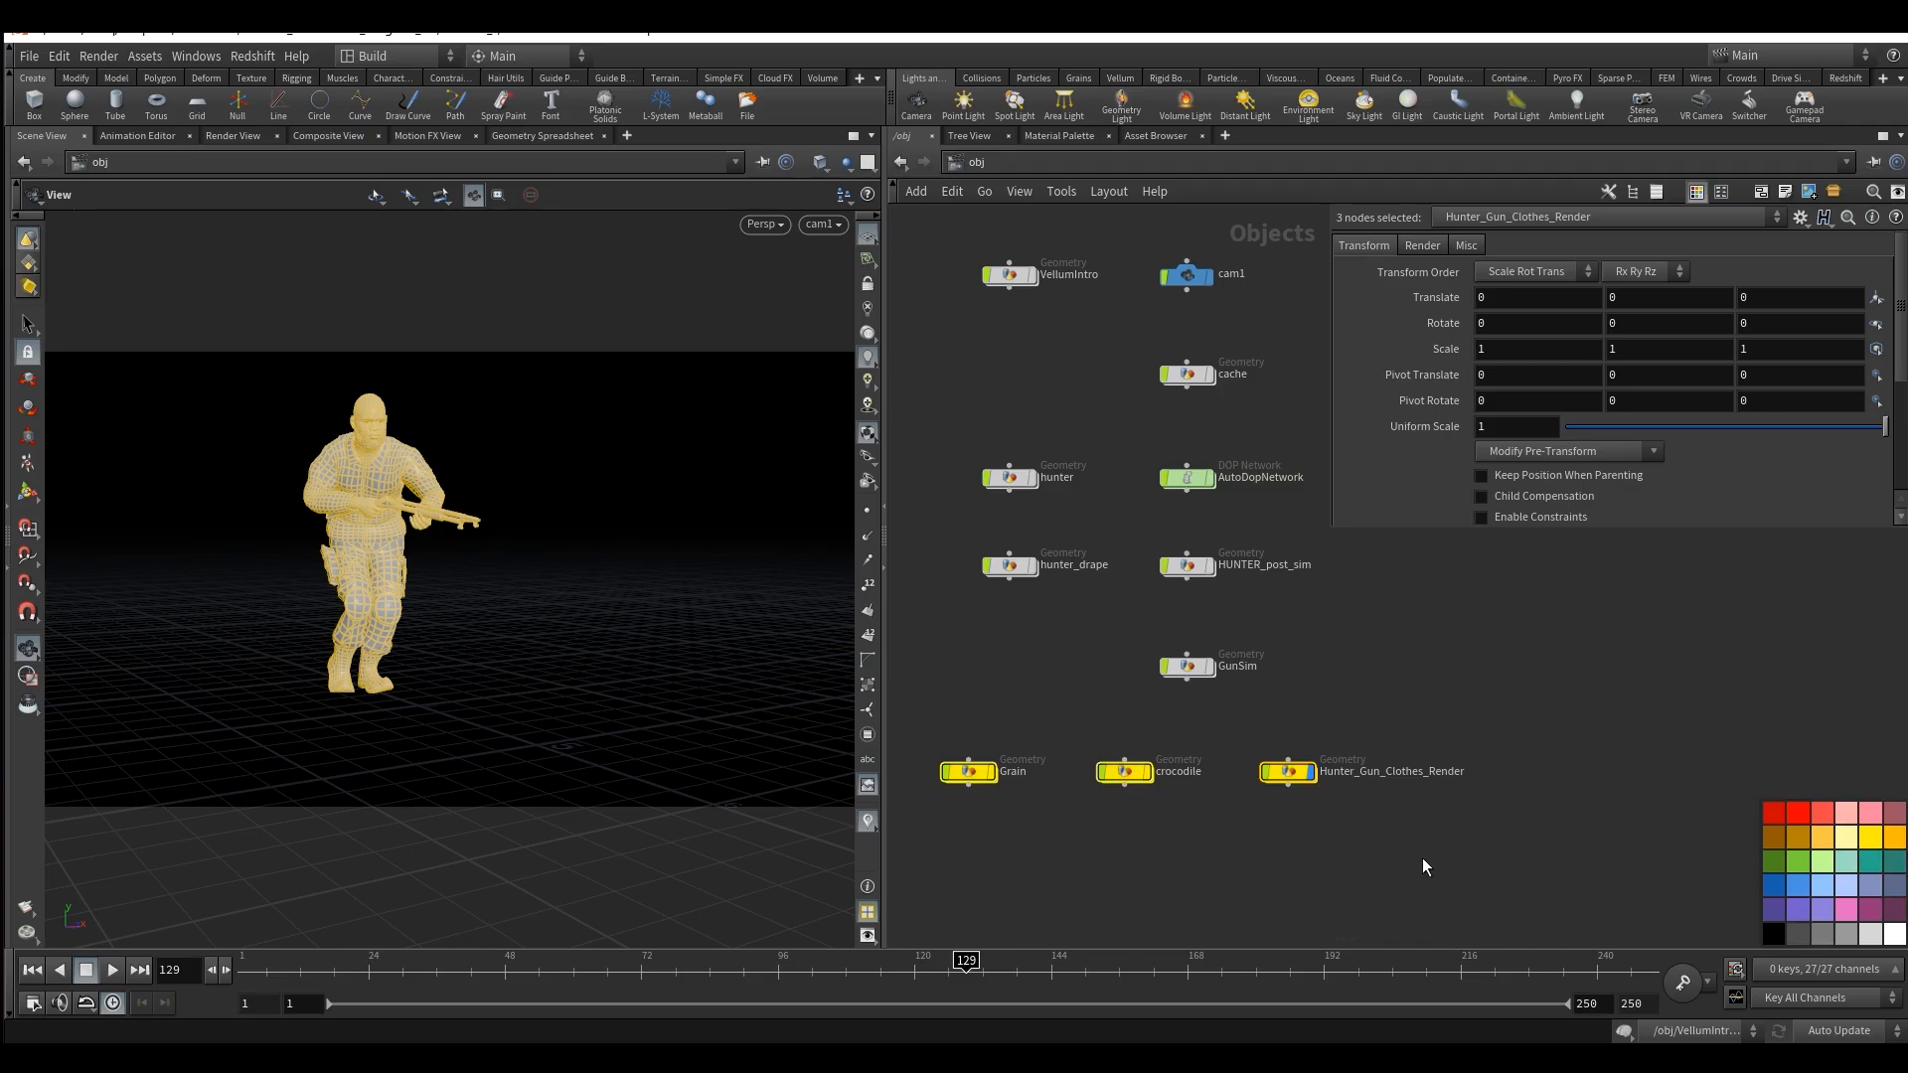
key("c")
left_click(1362, 874)
middle_click_drag(1254, 823, 1335, 795)
left_click_drag(1208, 747, 1219, 748)
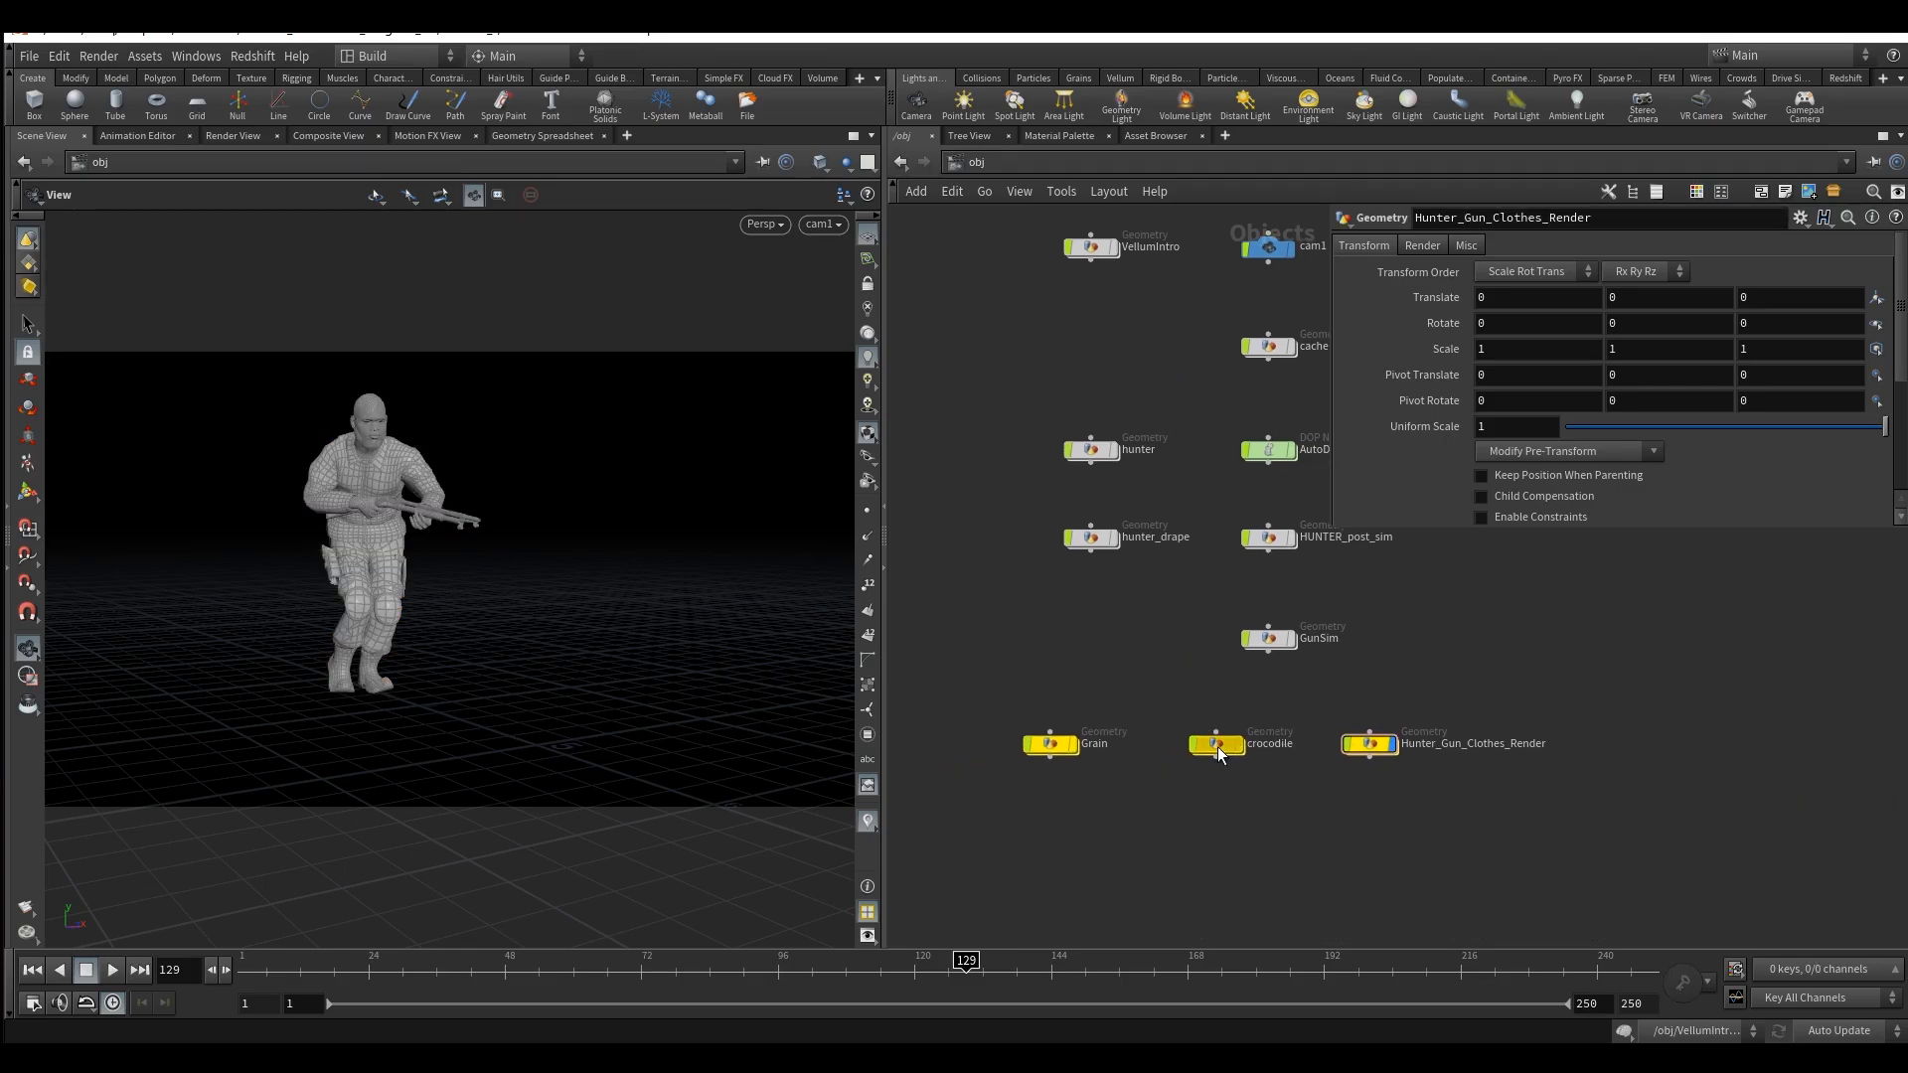
left_click(1398, 731)
Inside the crocodile object, add a Material node branching from OUT_FULL and make it the displayed node.
double_click(1210, 747)
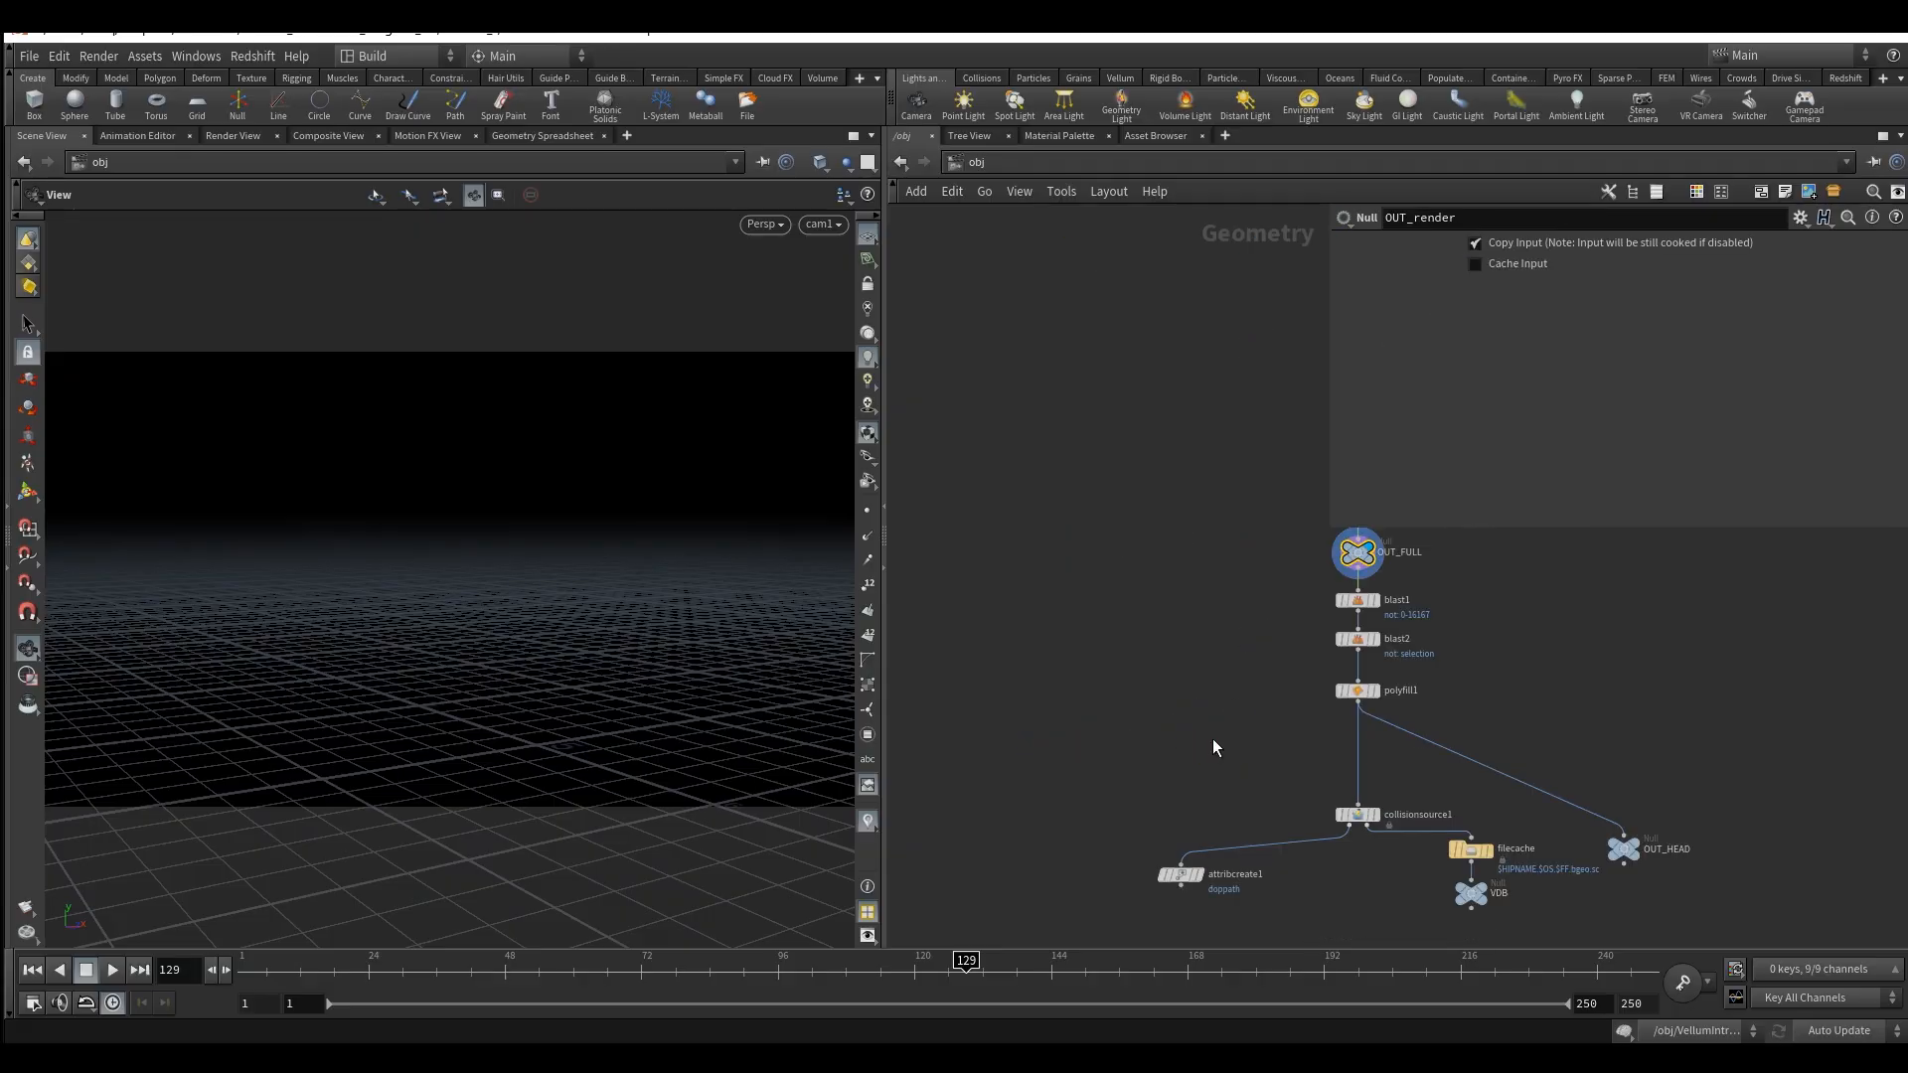
key("h")
scroll(1152, 596, "up", 3)
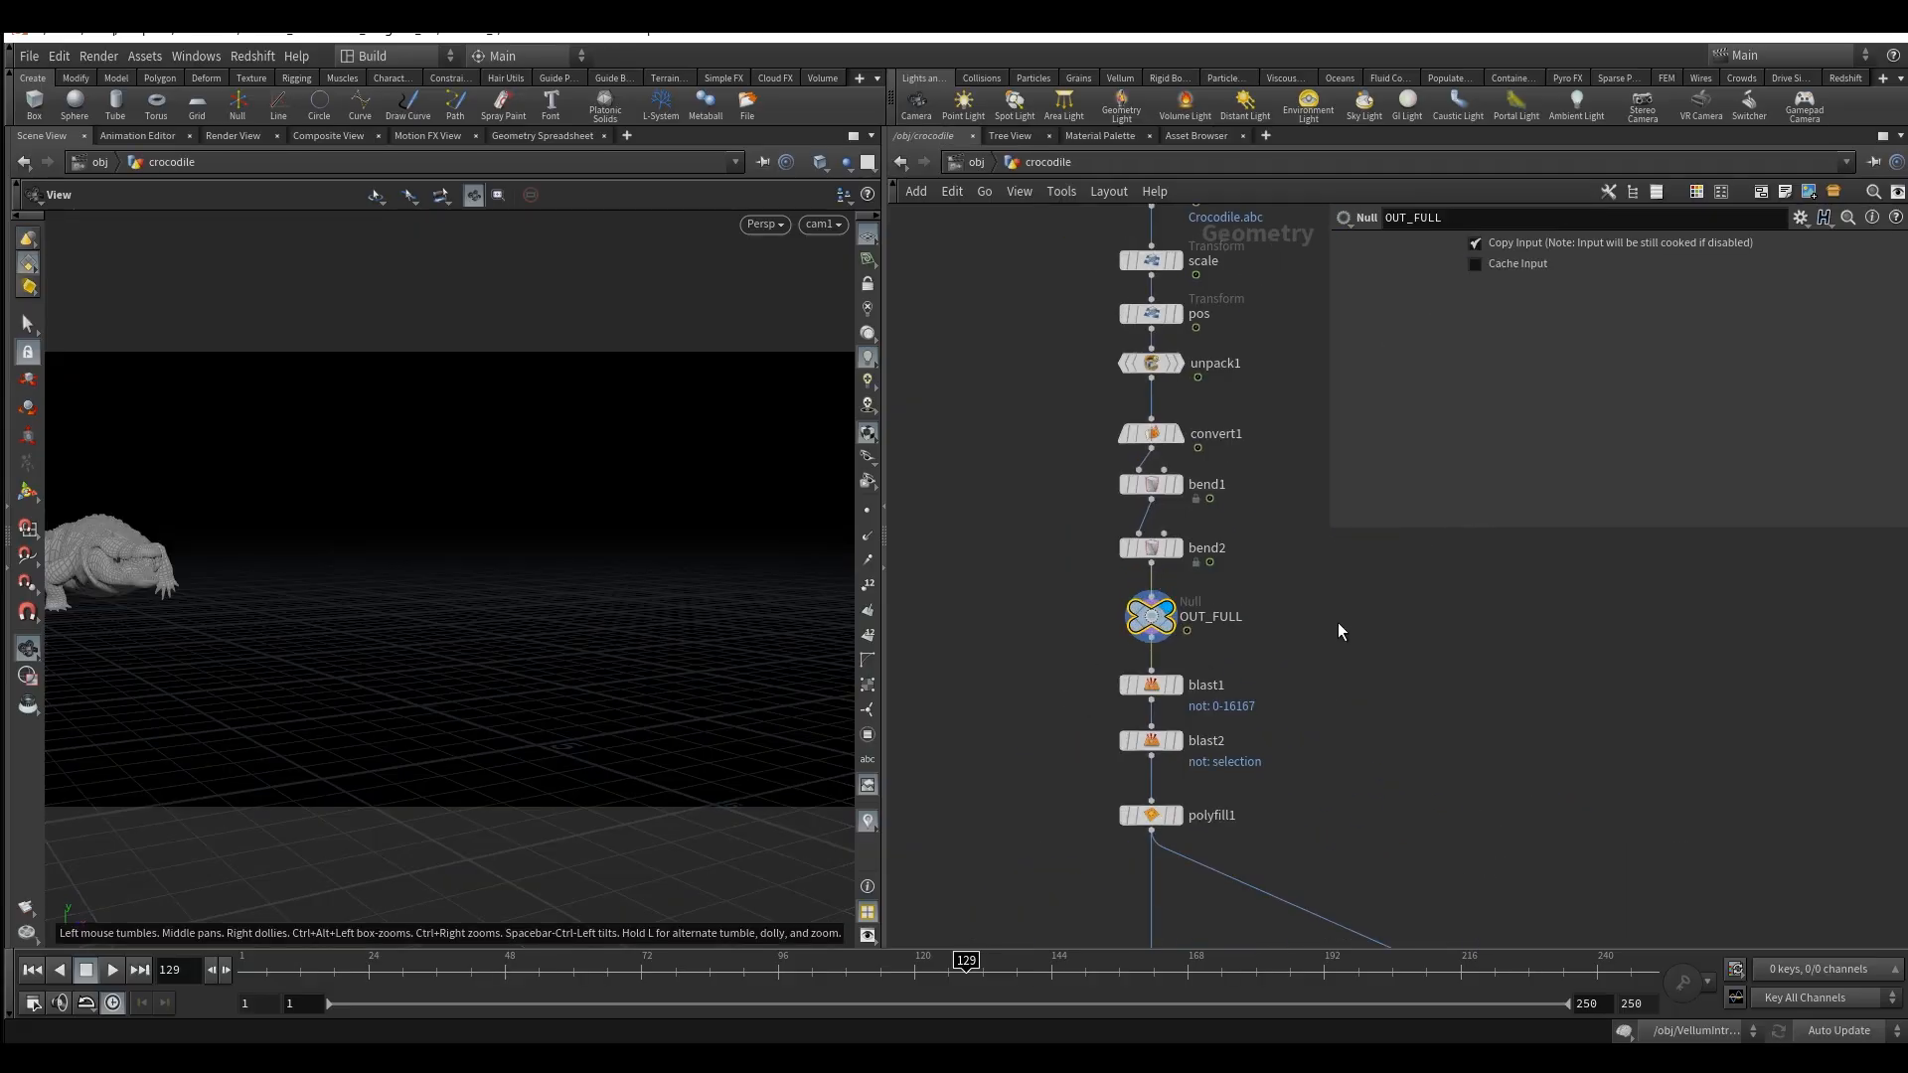
key("Tab")
type("mat")
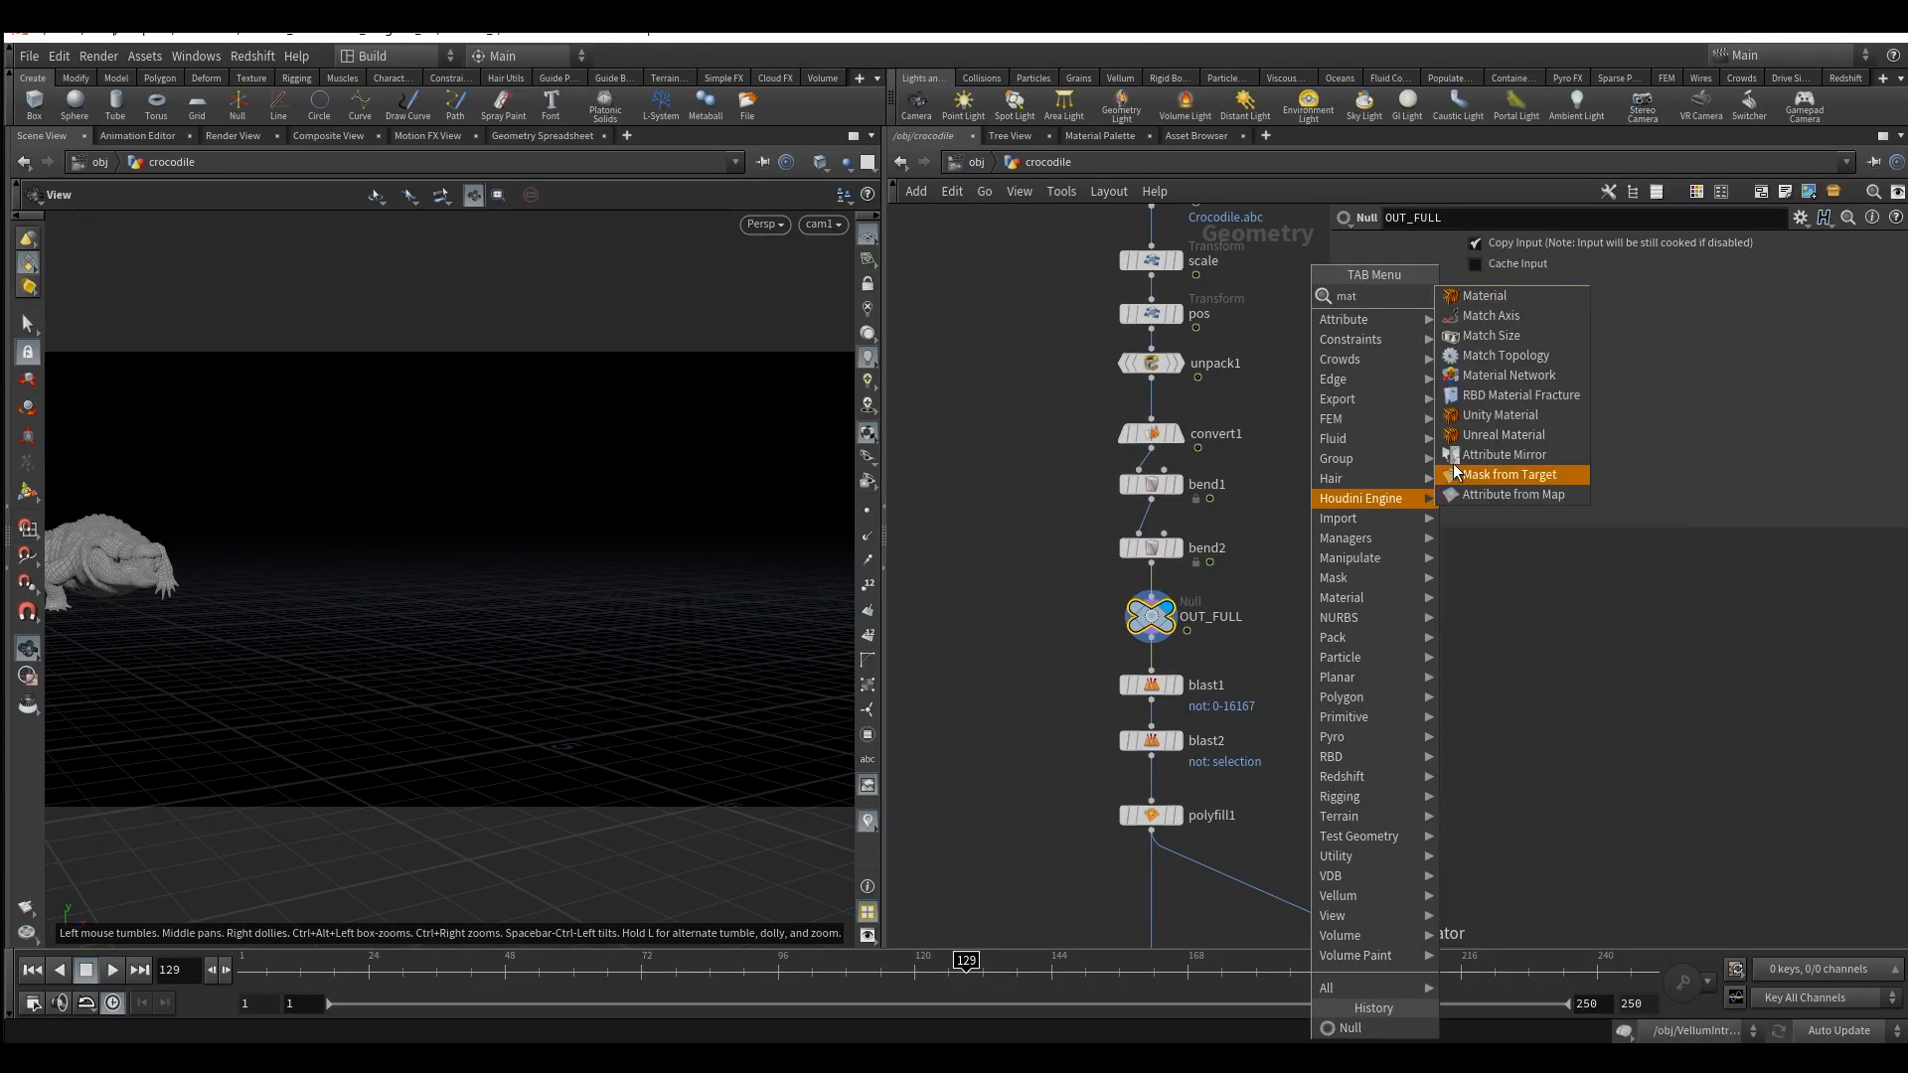
left_click(1478, 298)
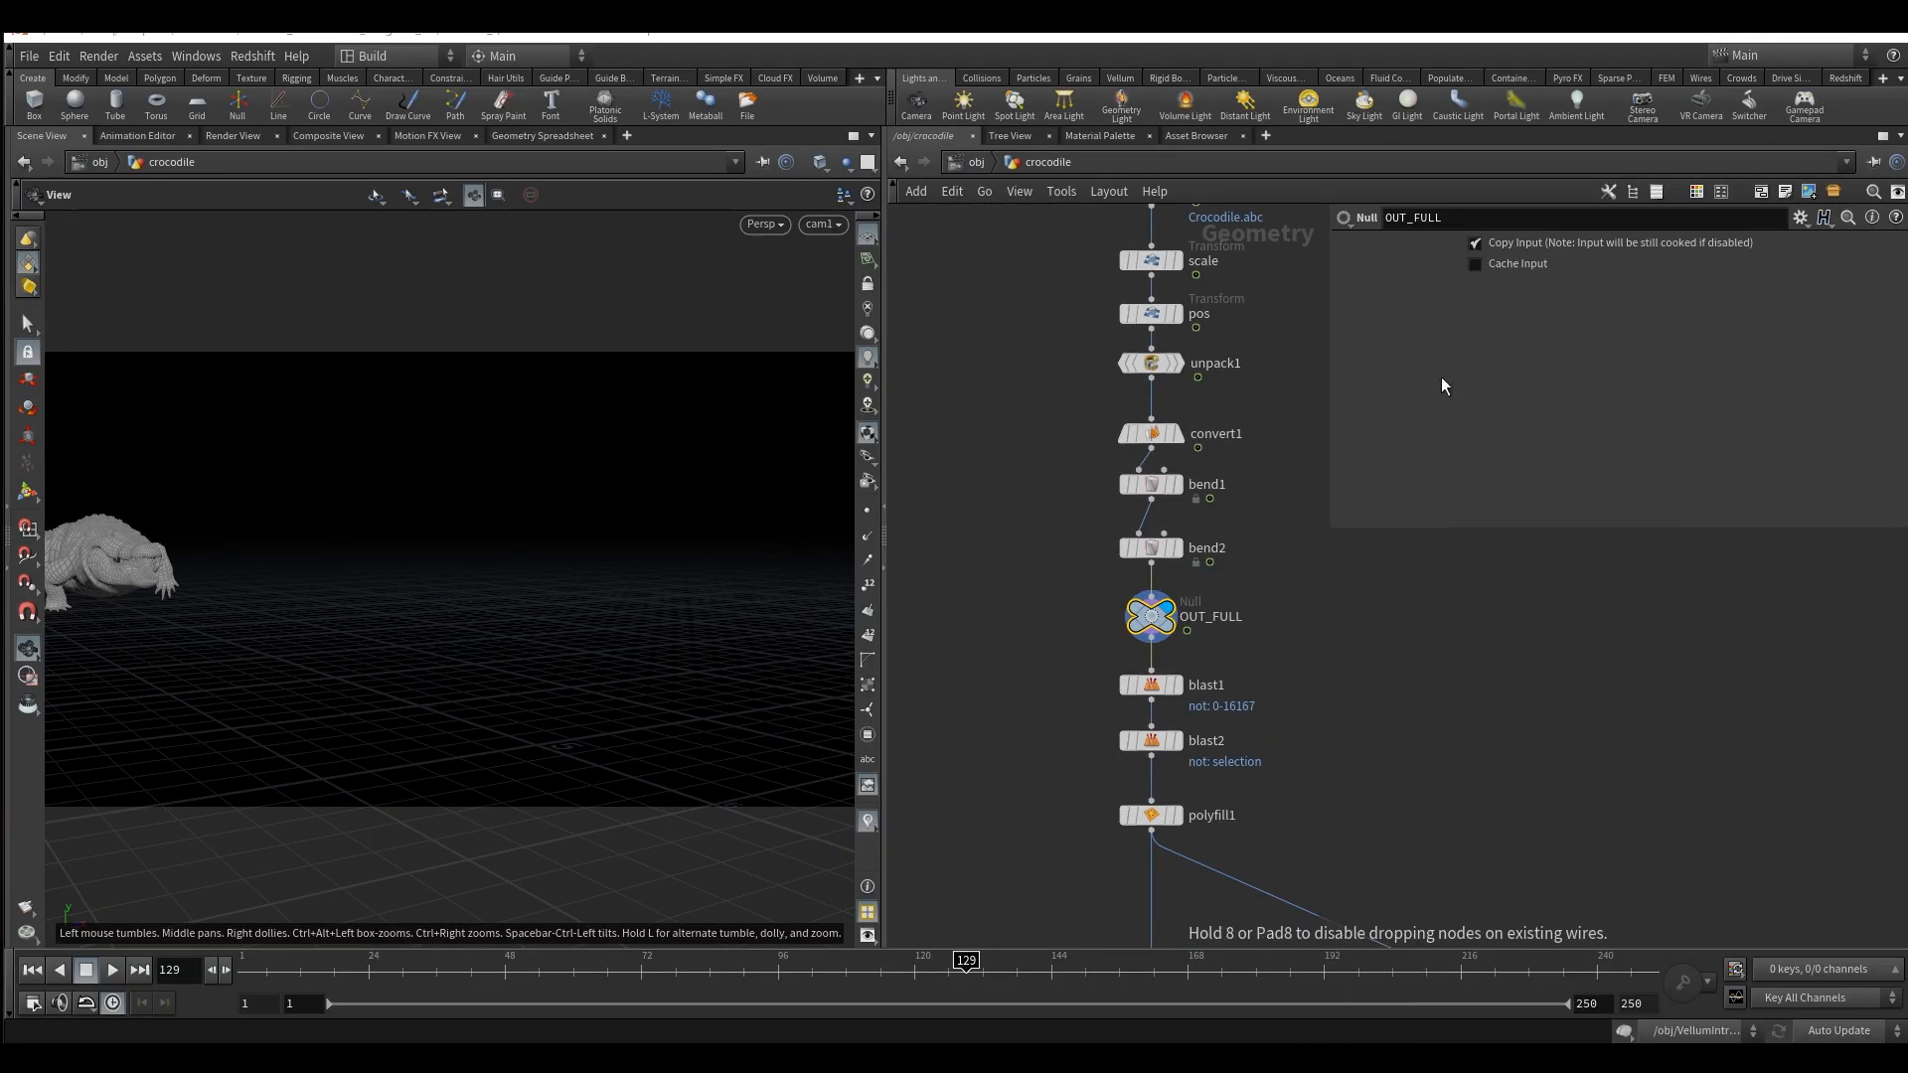
left_click(1387, 688)
left_click(1429, 658)
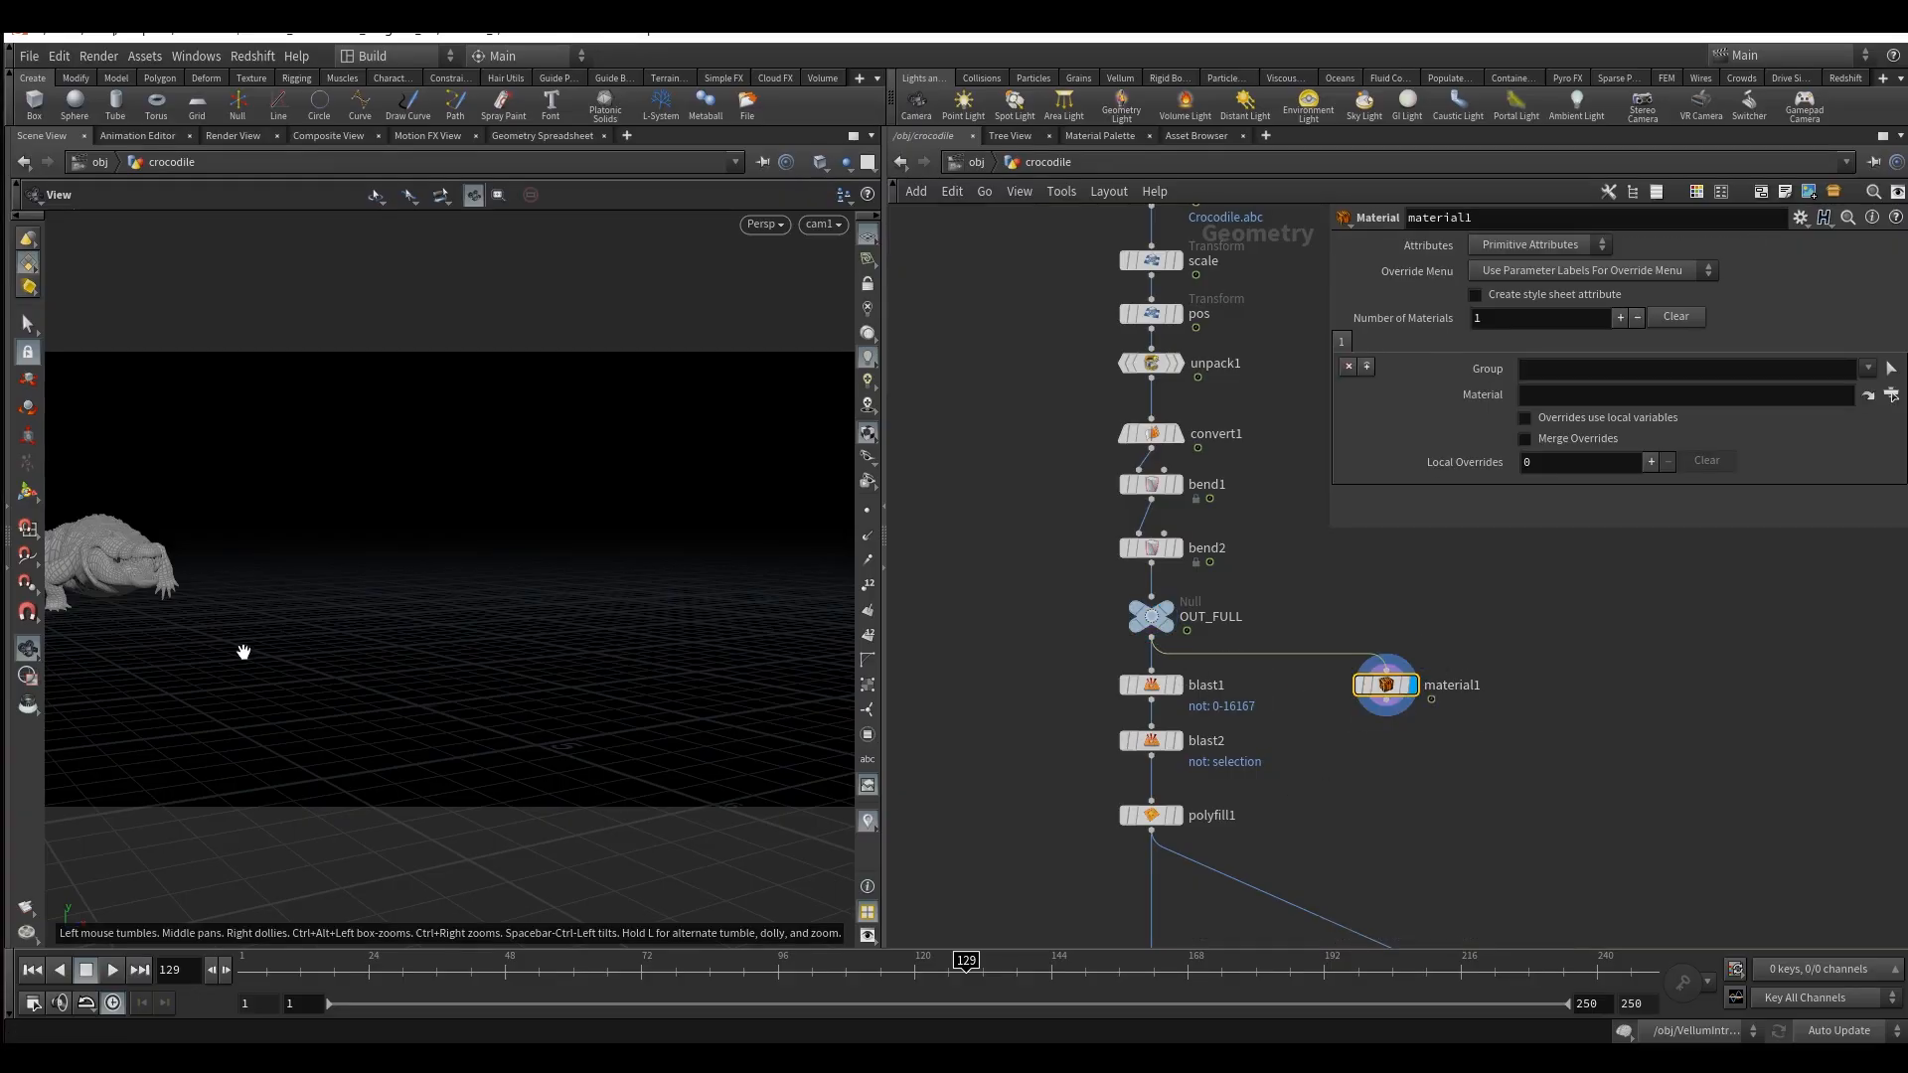
Examine the crocodile model up close and check its geometry attributes in the spreadsheet for point, vertex, primitive and detail data.
left_click_drag(218, 609, 532, 563)
left_click_drag(402, 543, 427, 520)
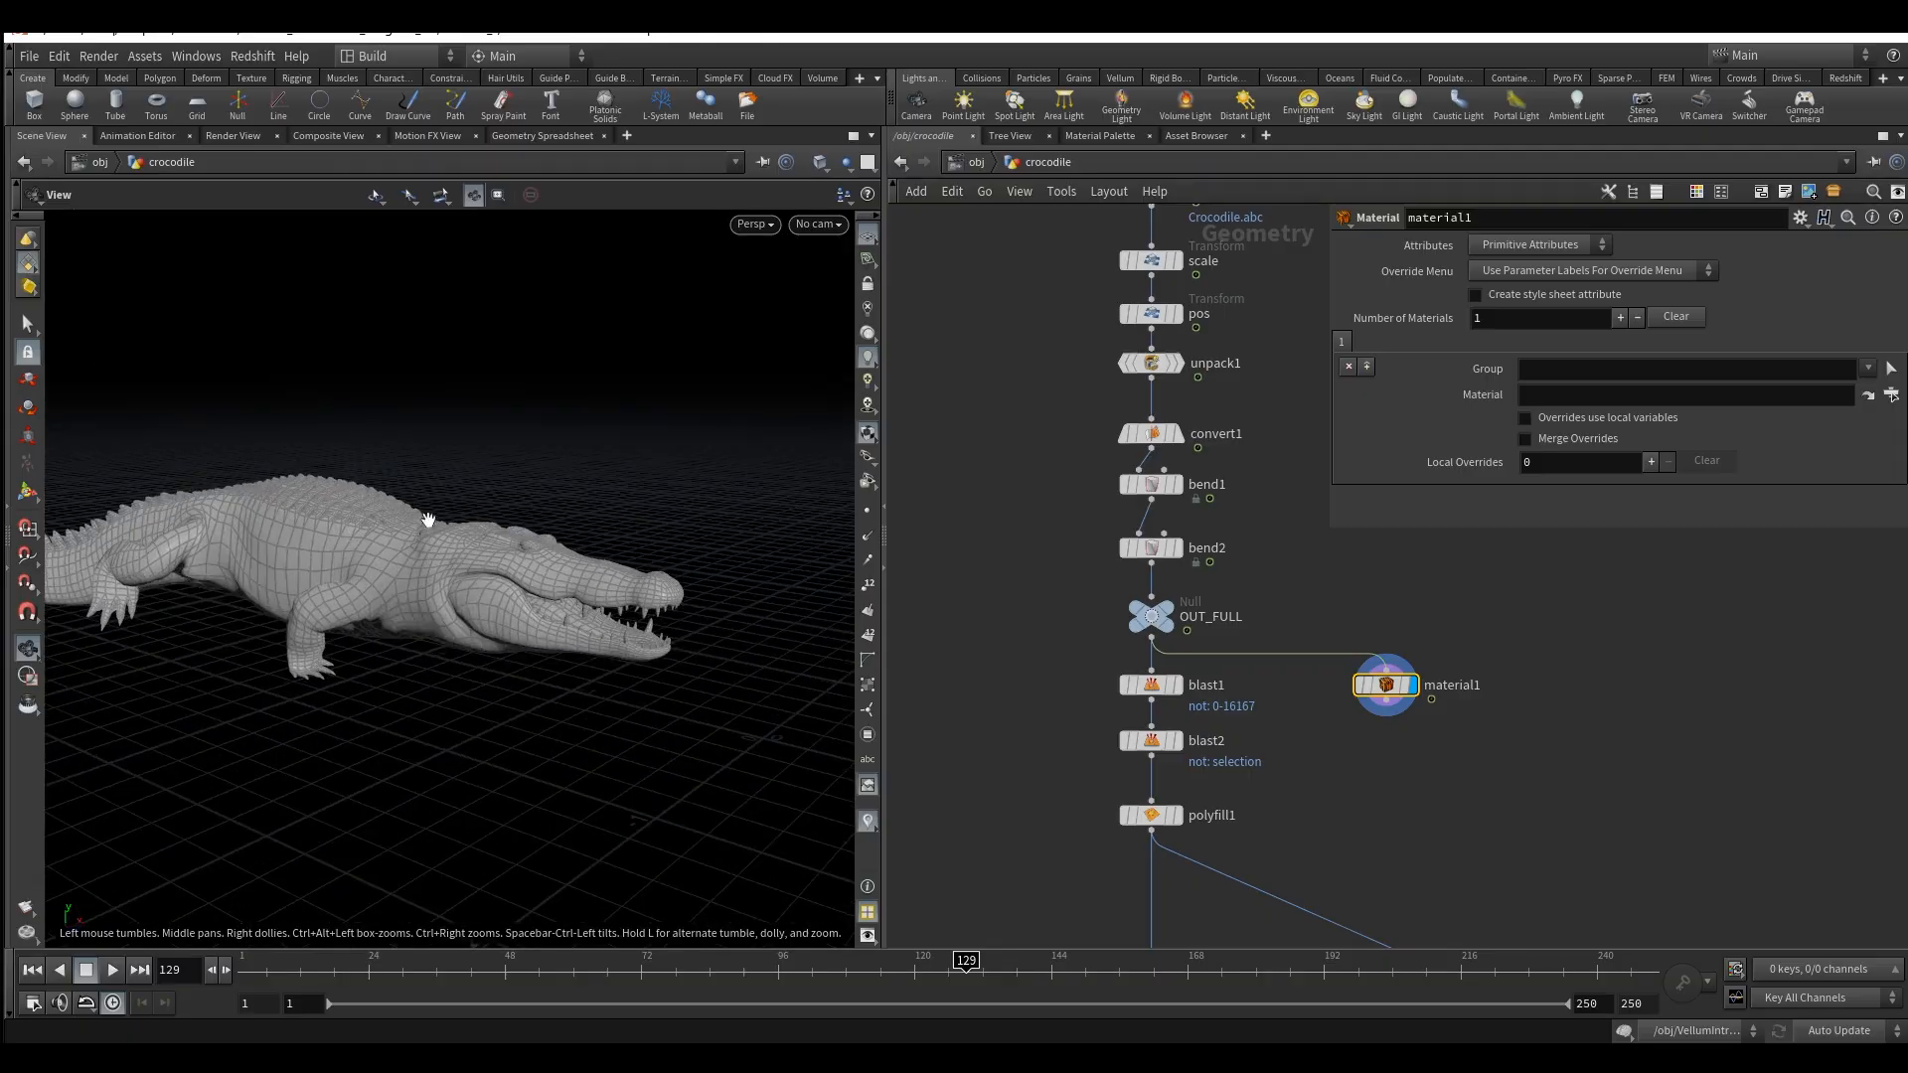
left_click_drag(406, 605, 416, 599)
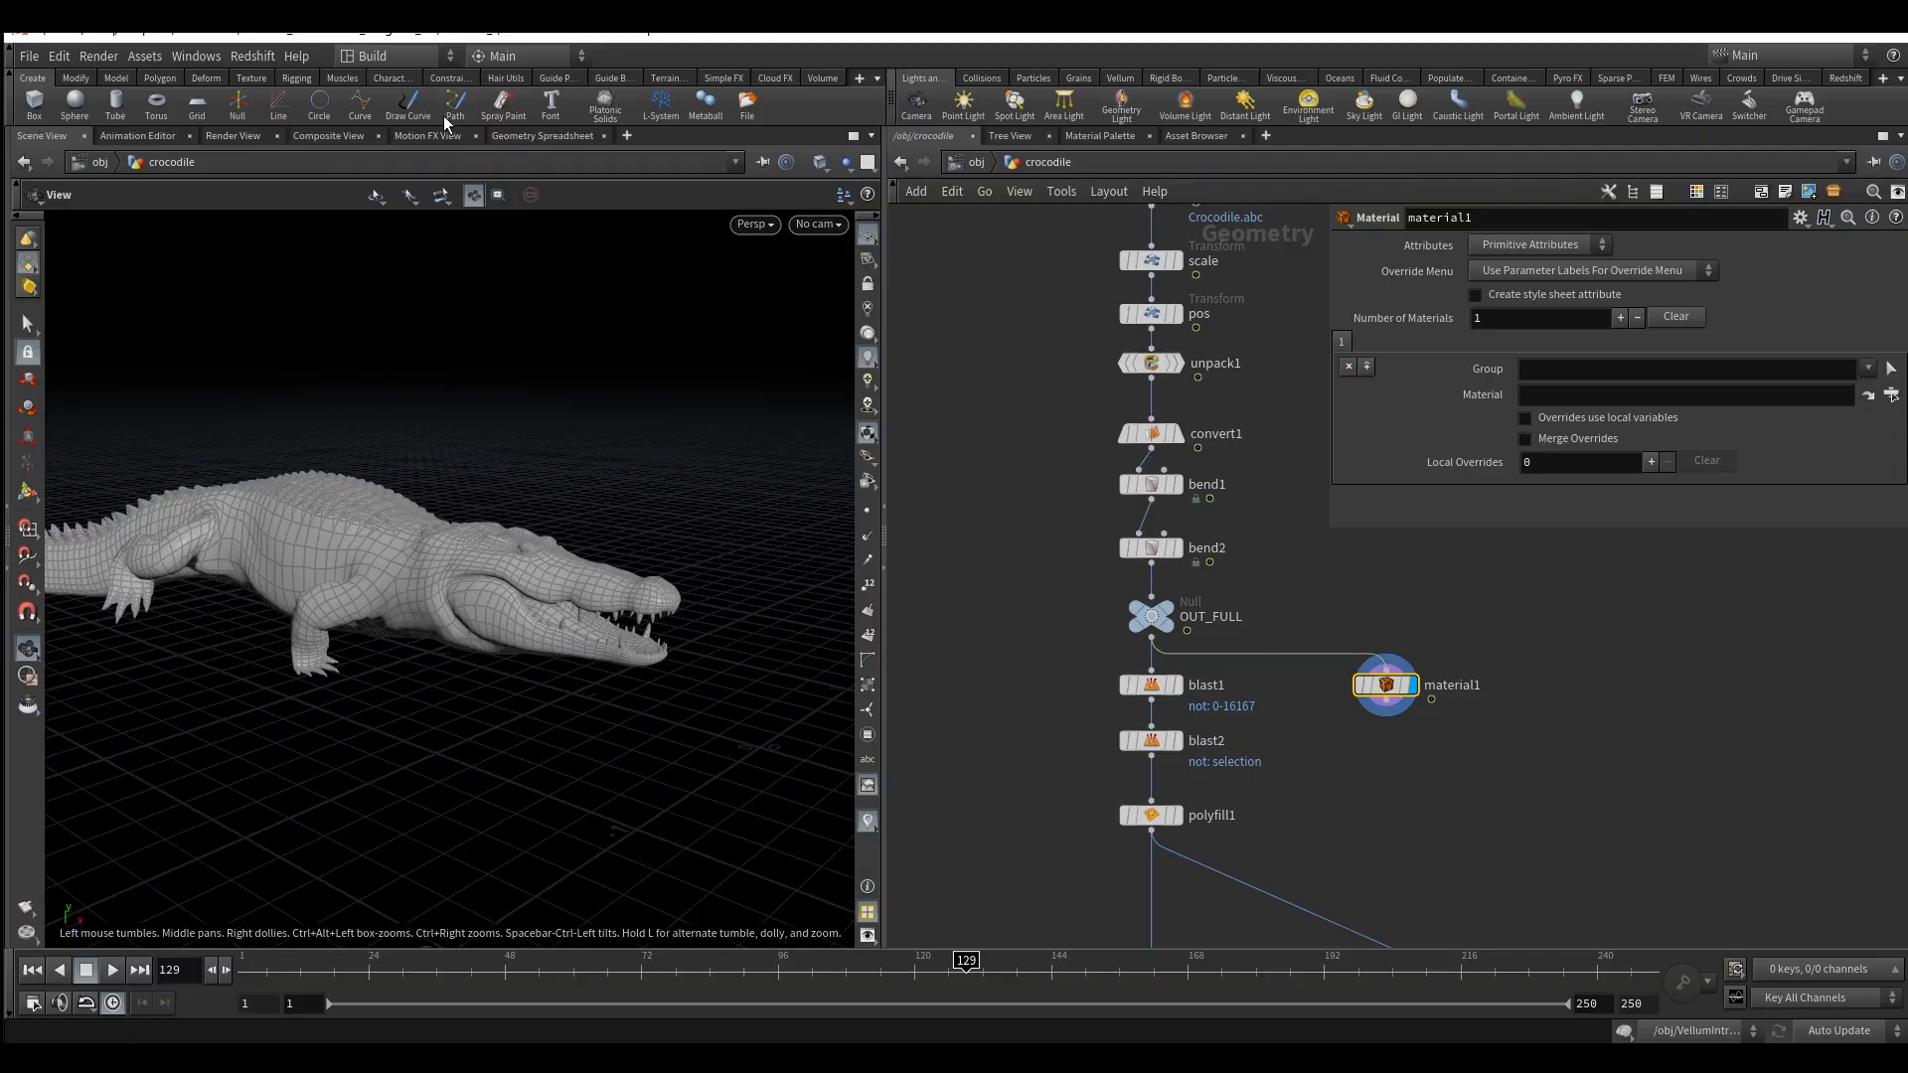
left_click(540, 135)
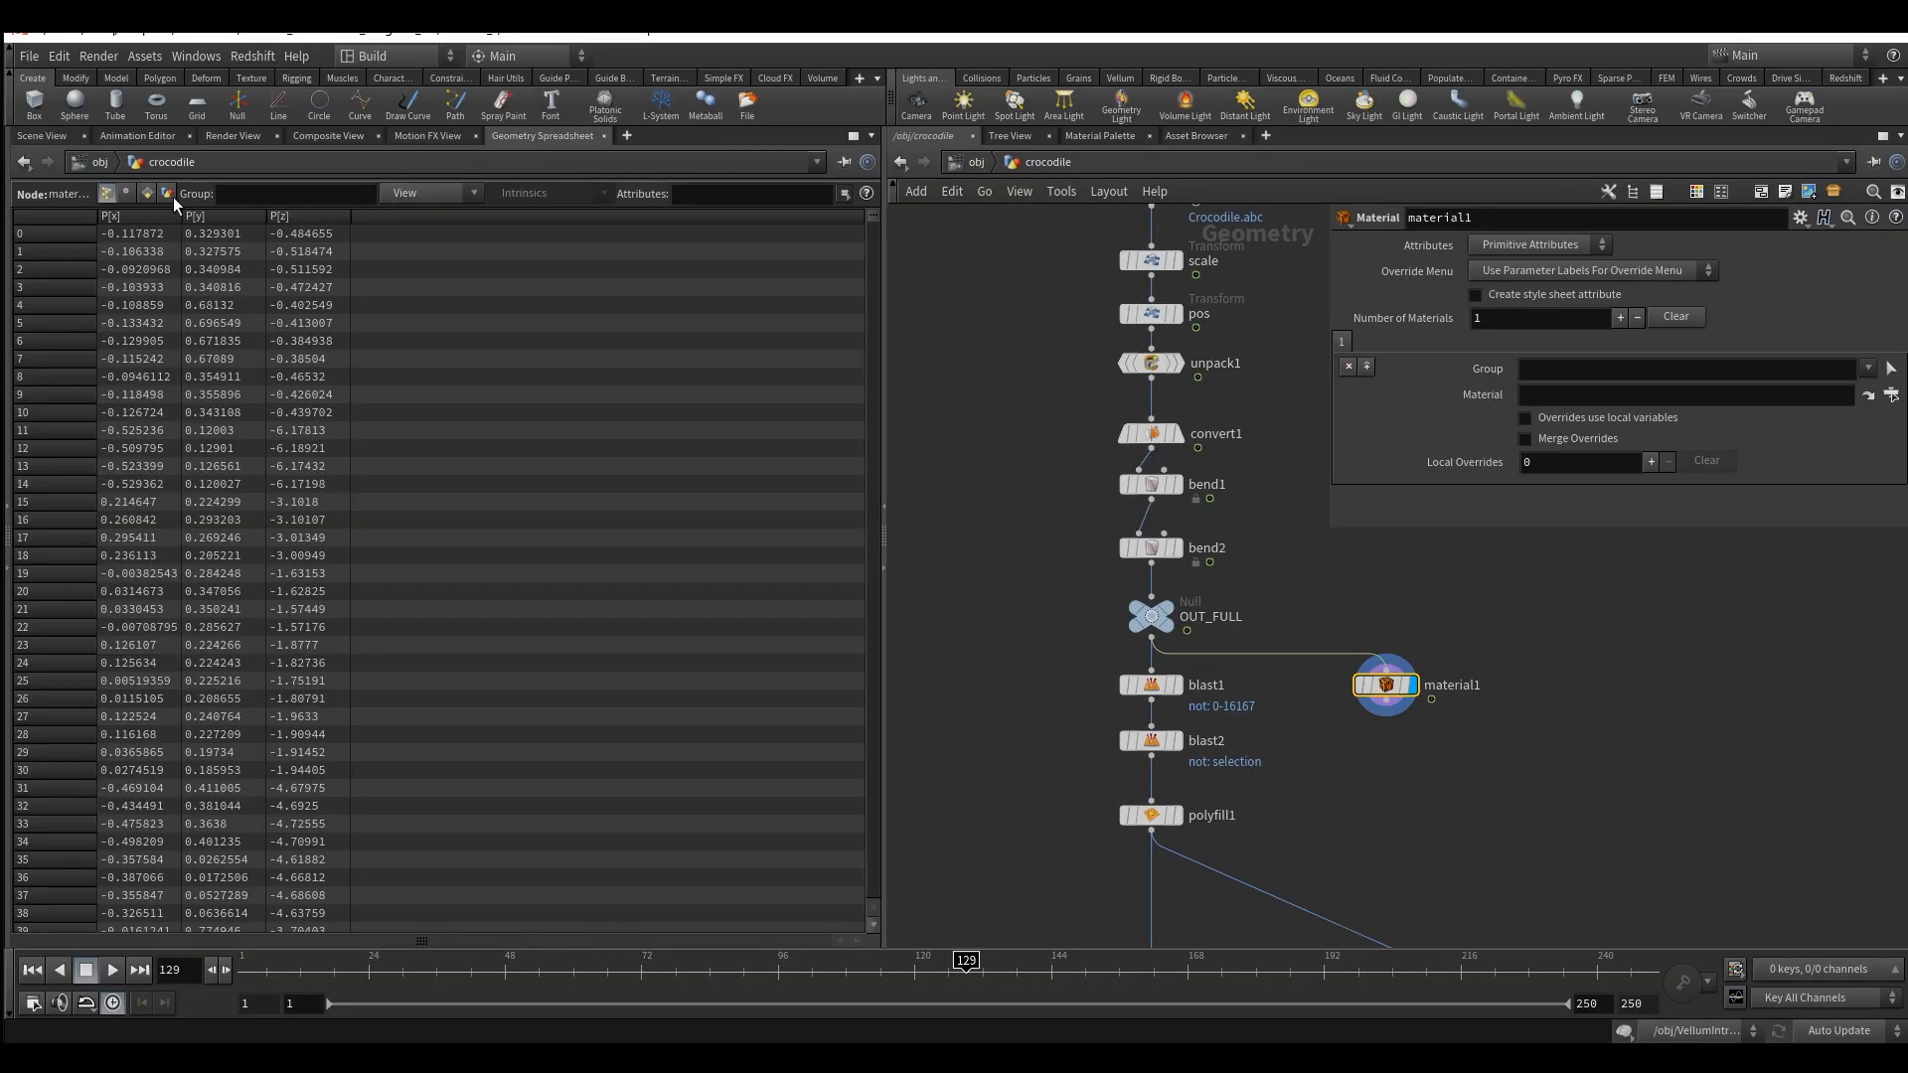
left_click(147, 192)
left_click(128, 193)
left_click(105, 193)
left_click(152, 193)
left_click(163, 193)
left_click(106, 193)
Transfer the path attribute through the unpack1 node and show the full primitive paths in the spreadsheet.
left_click(1153, 363)
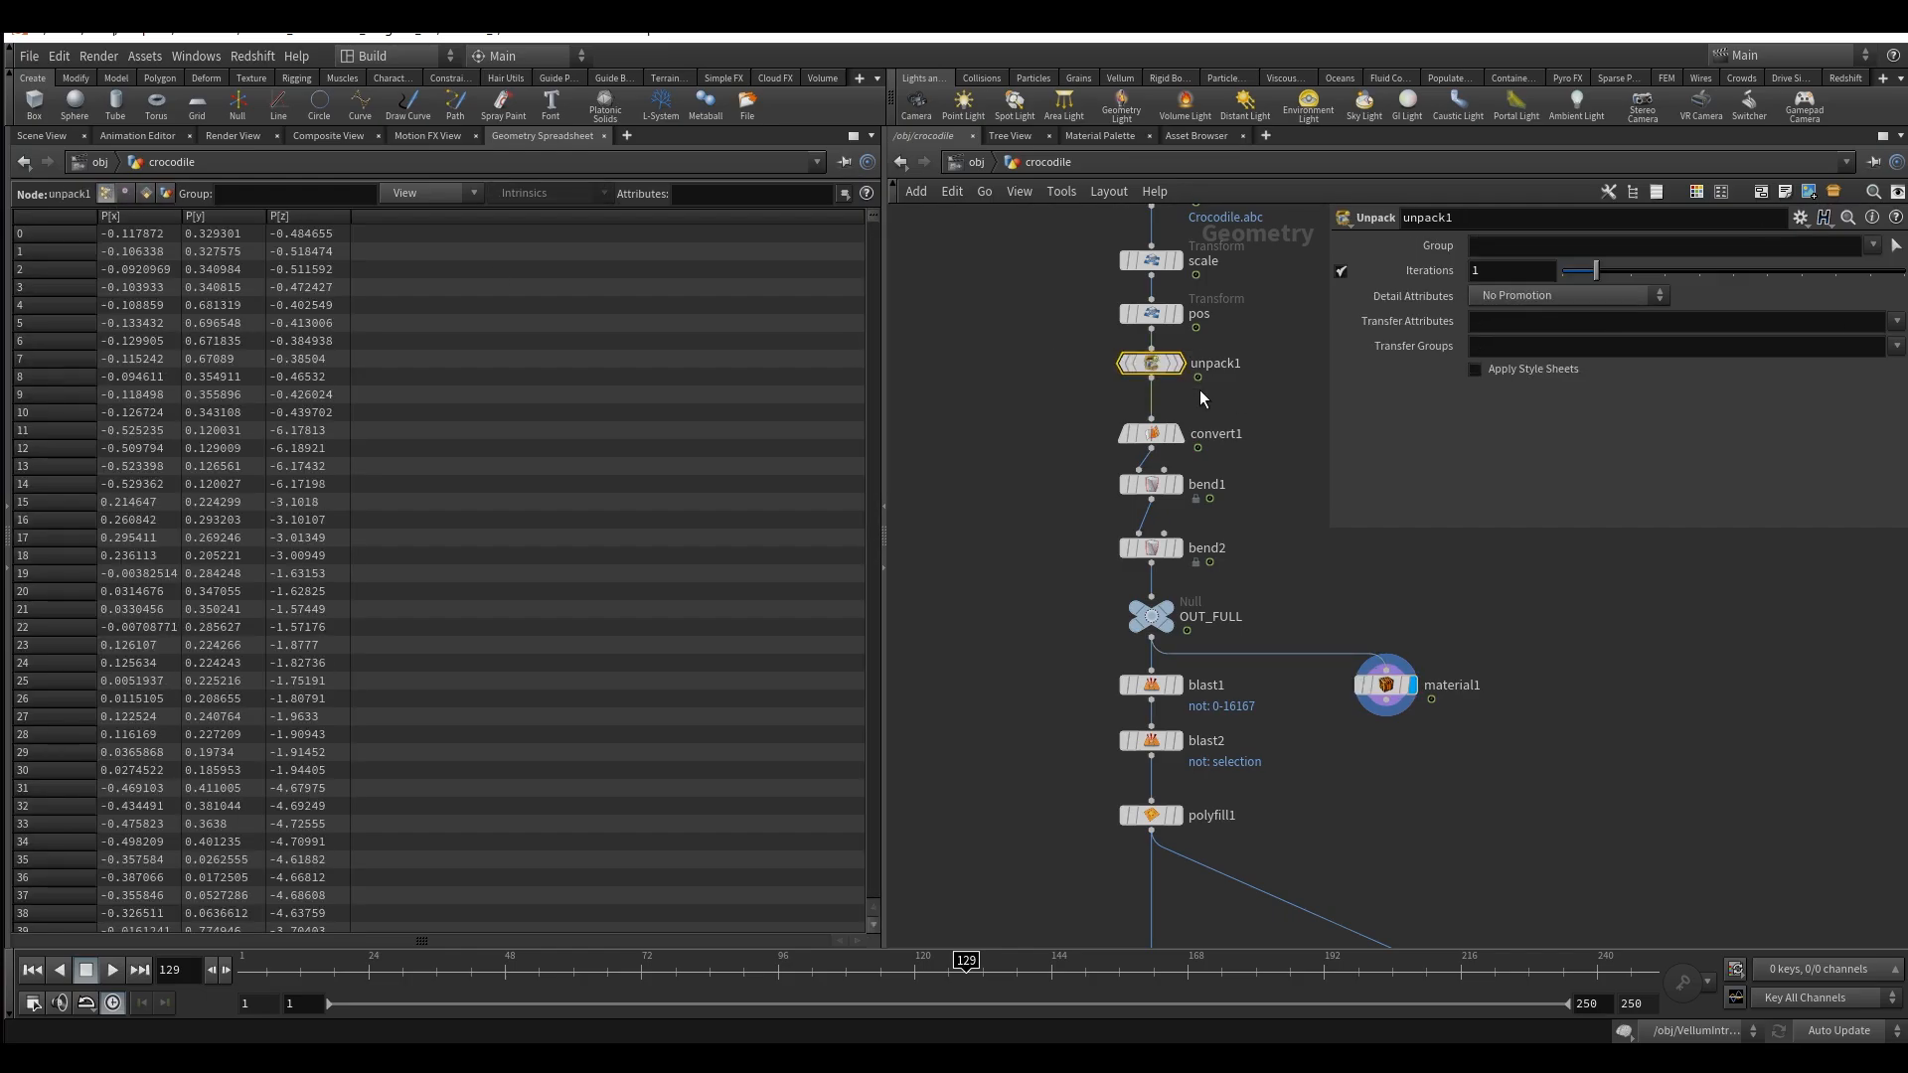
left_click(1896, 321)
left_click(1881, 343)
left_click(146, 194)
left_click_drag(181, 286, 597, 285)
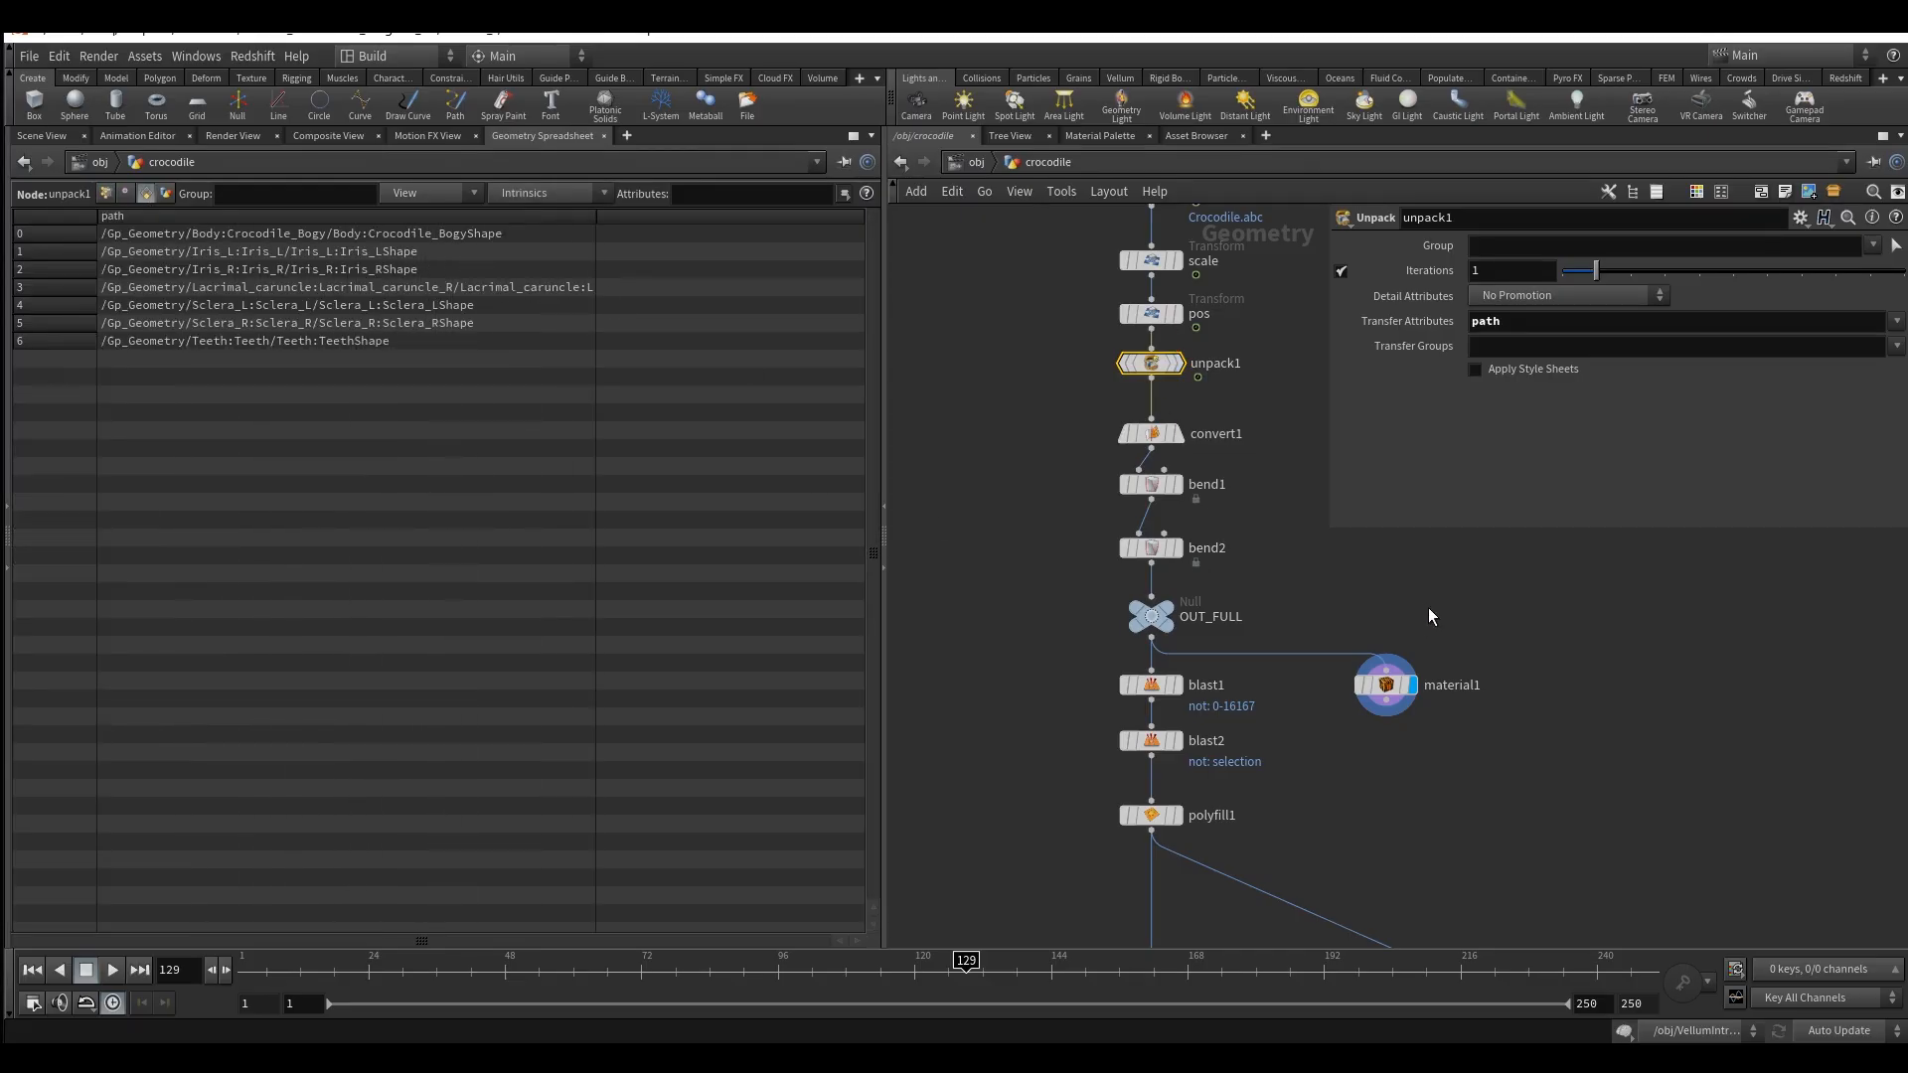
left_click(1386, 684)
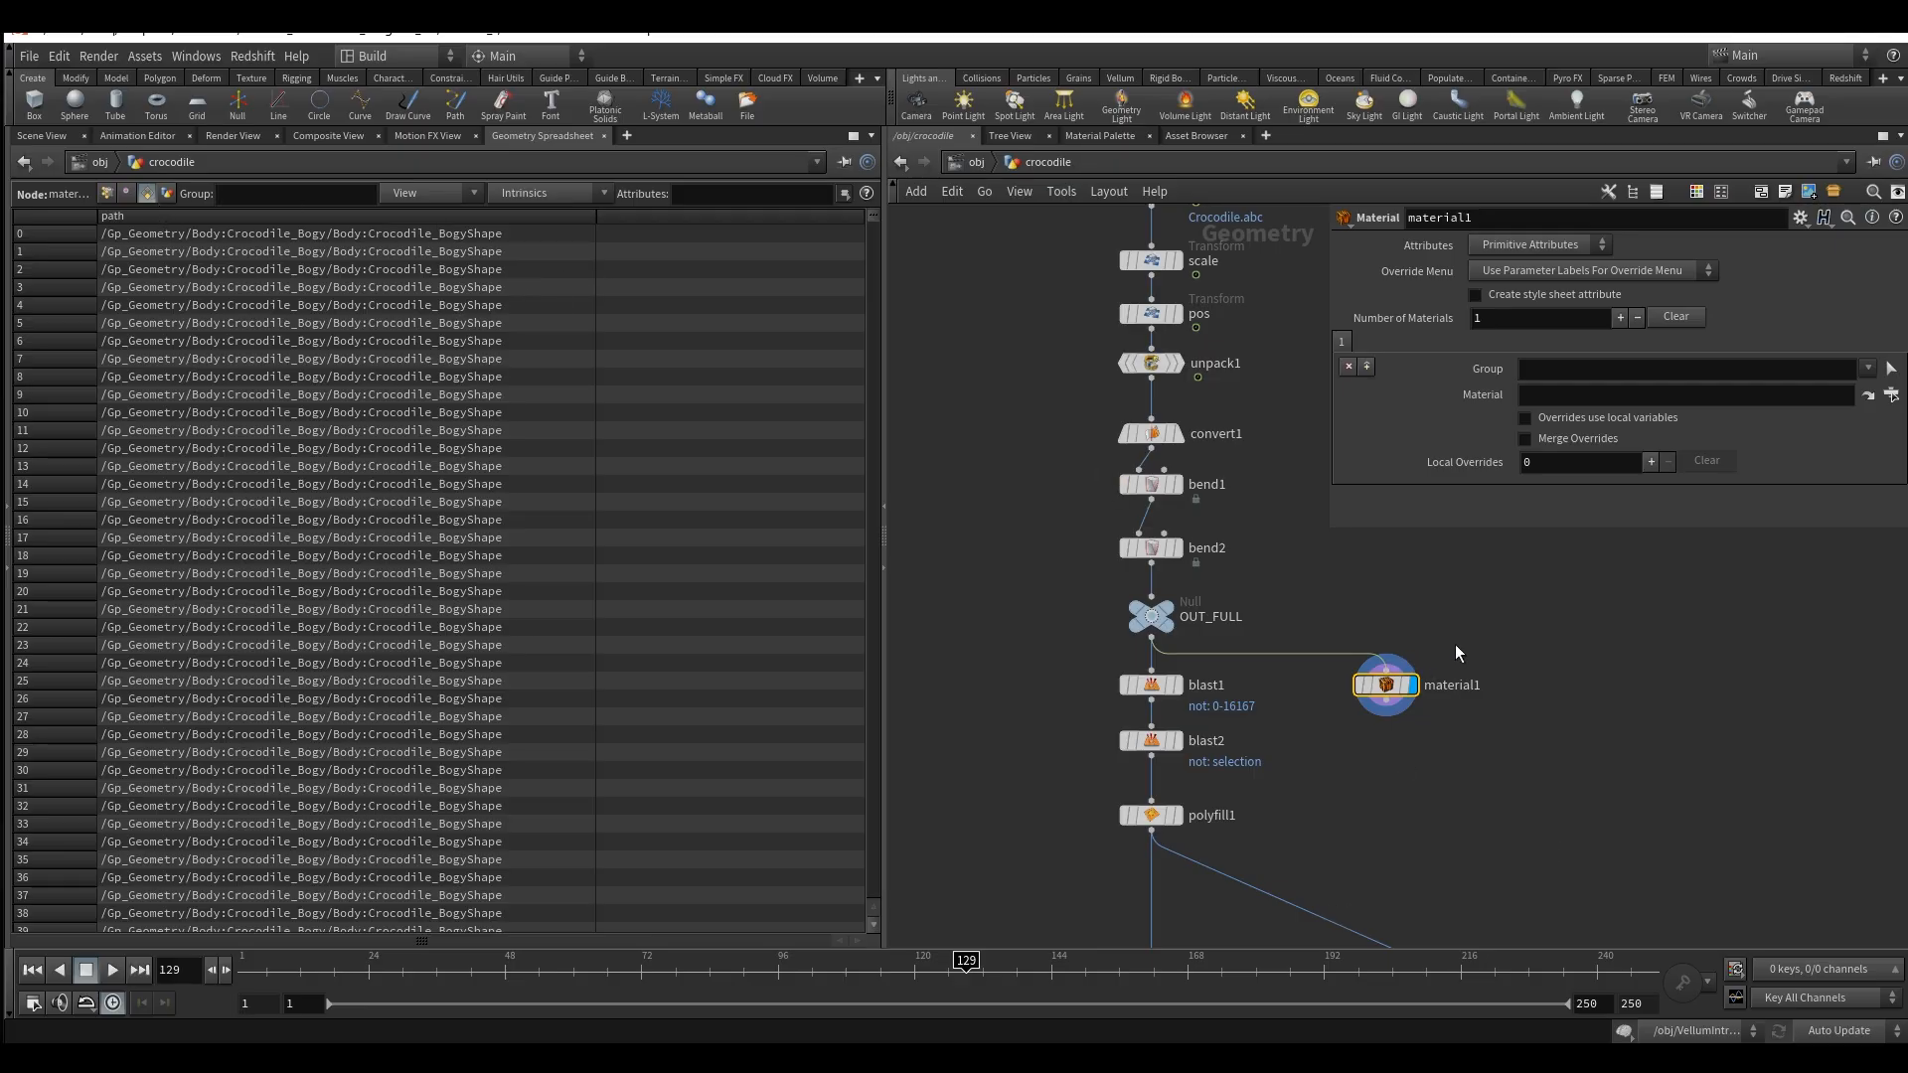
left_click(1611, 369)
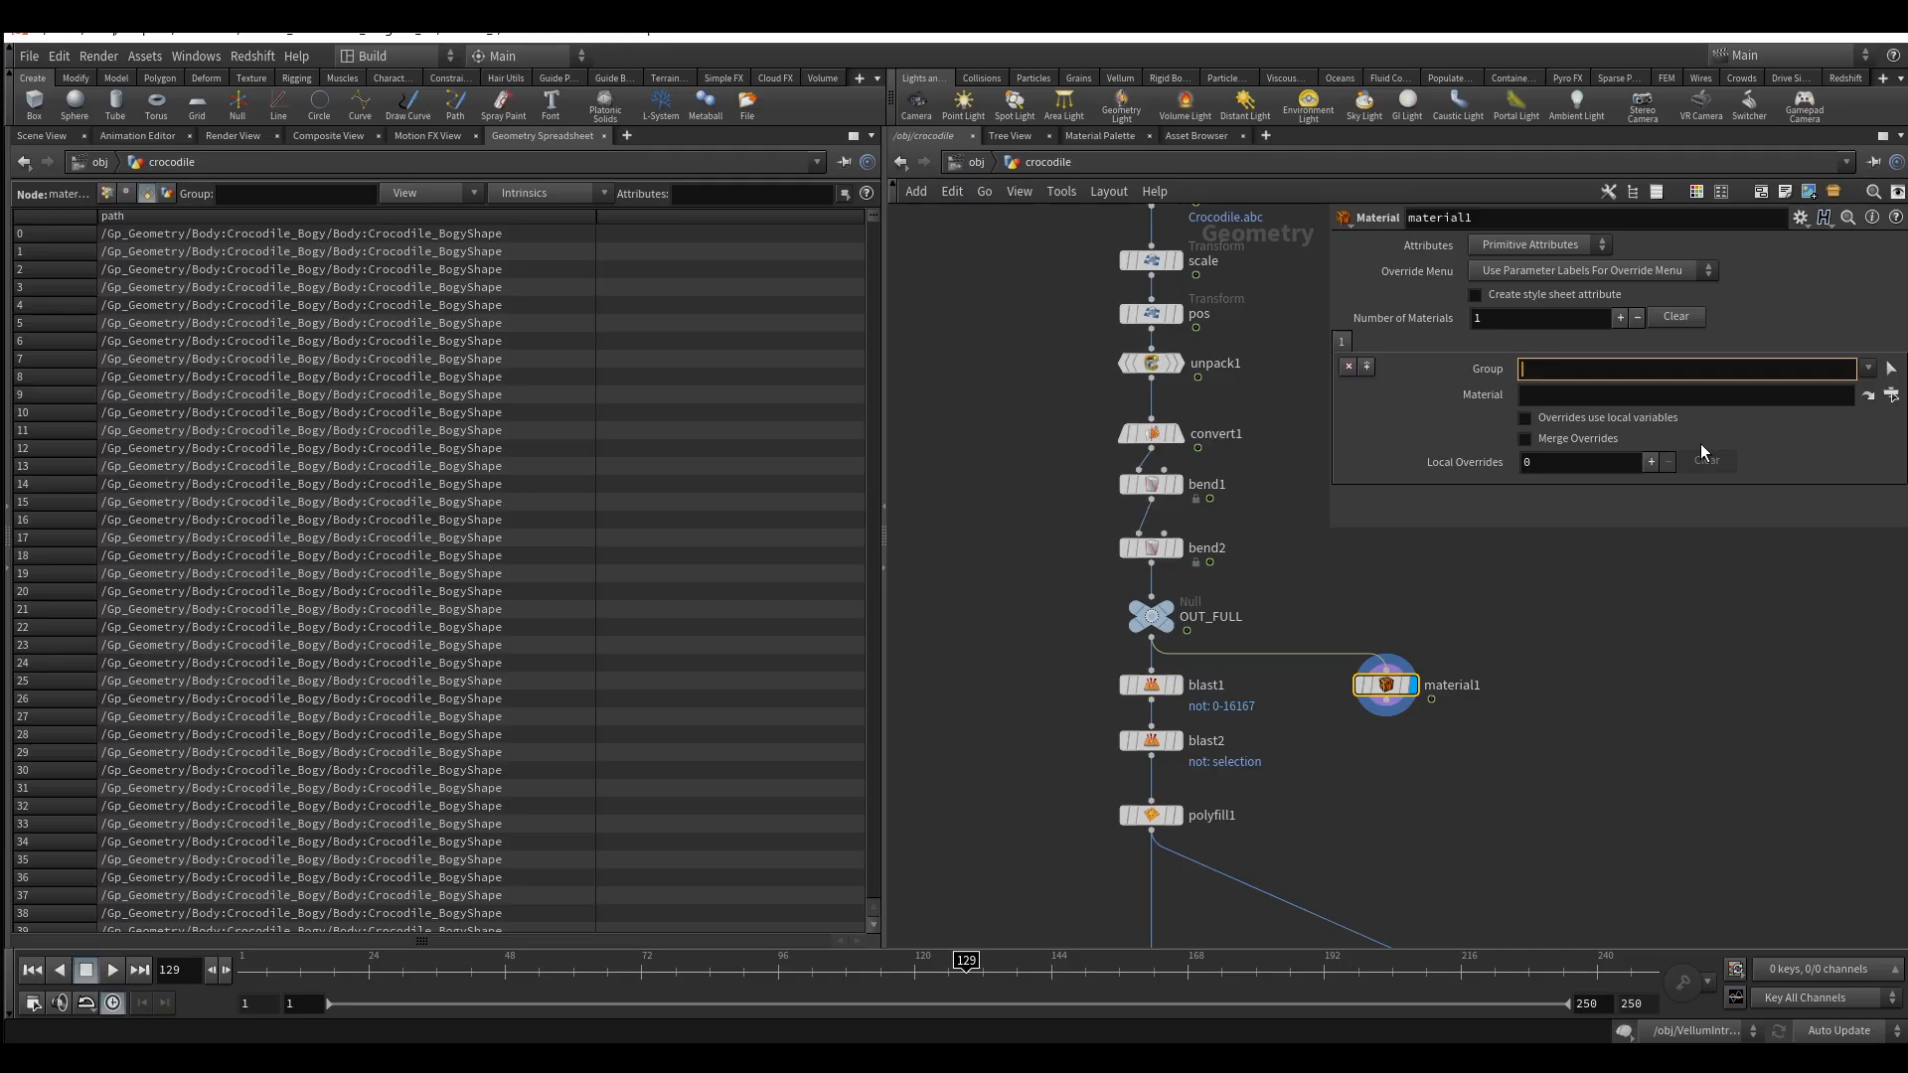
type("2")
key("BackSpace")
type("@path=")
key("BackSpace")
type("=*")
type("ody*")
left_click(1571, 368)
key("BackSpace")
left_click(1636, 368)
left_click_drag(872, 210, 833, 699)
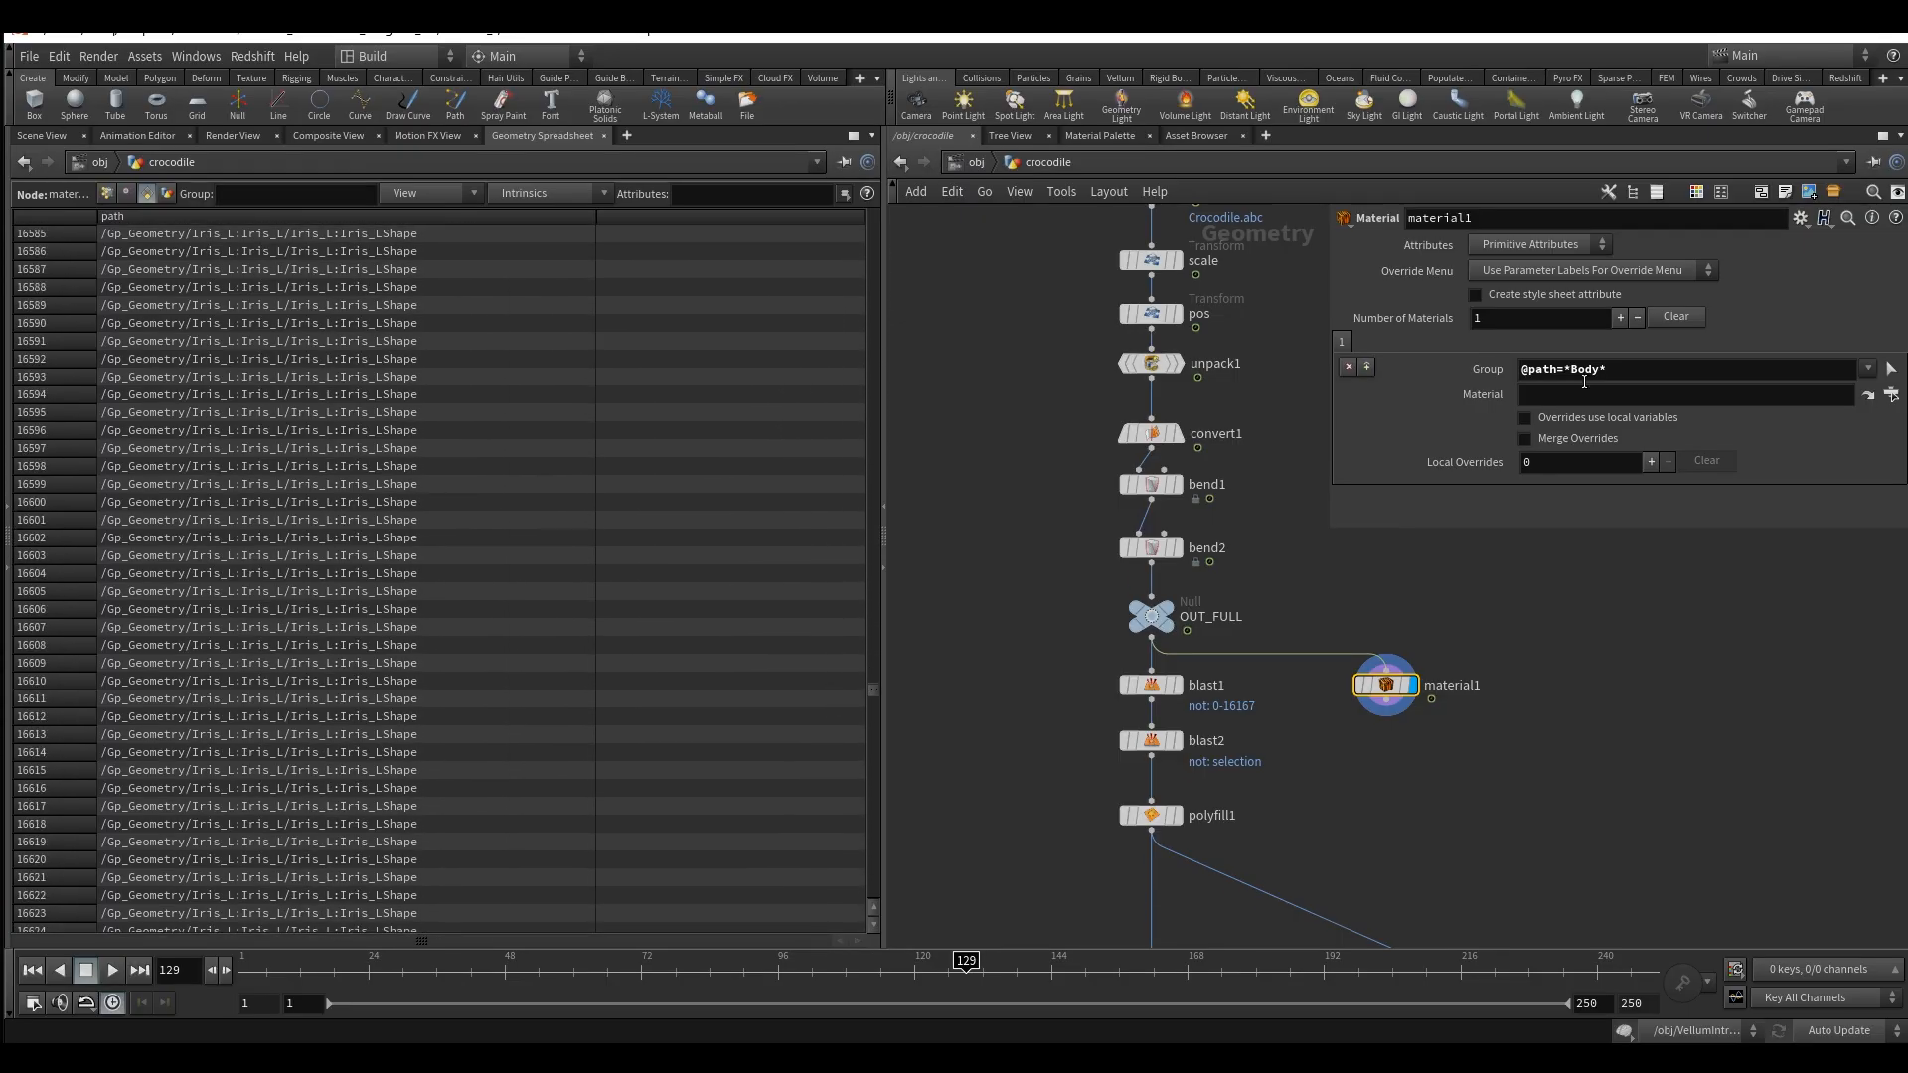
left_click_drag(1616, 368, 1437, 369)
key("ctrl+c")
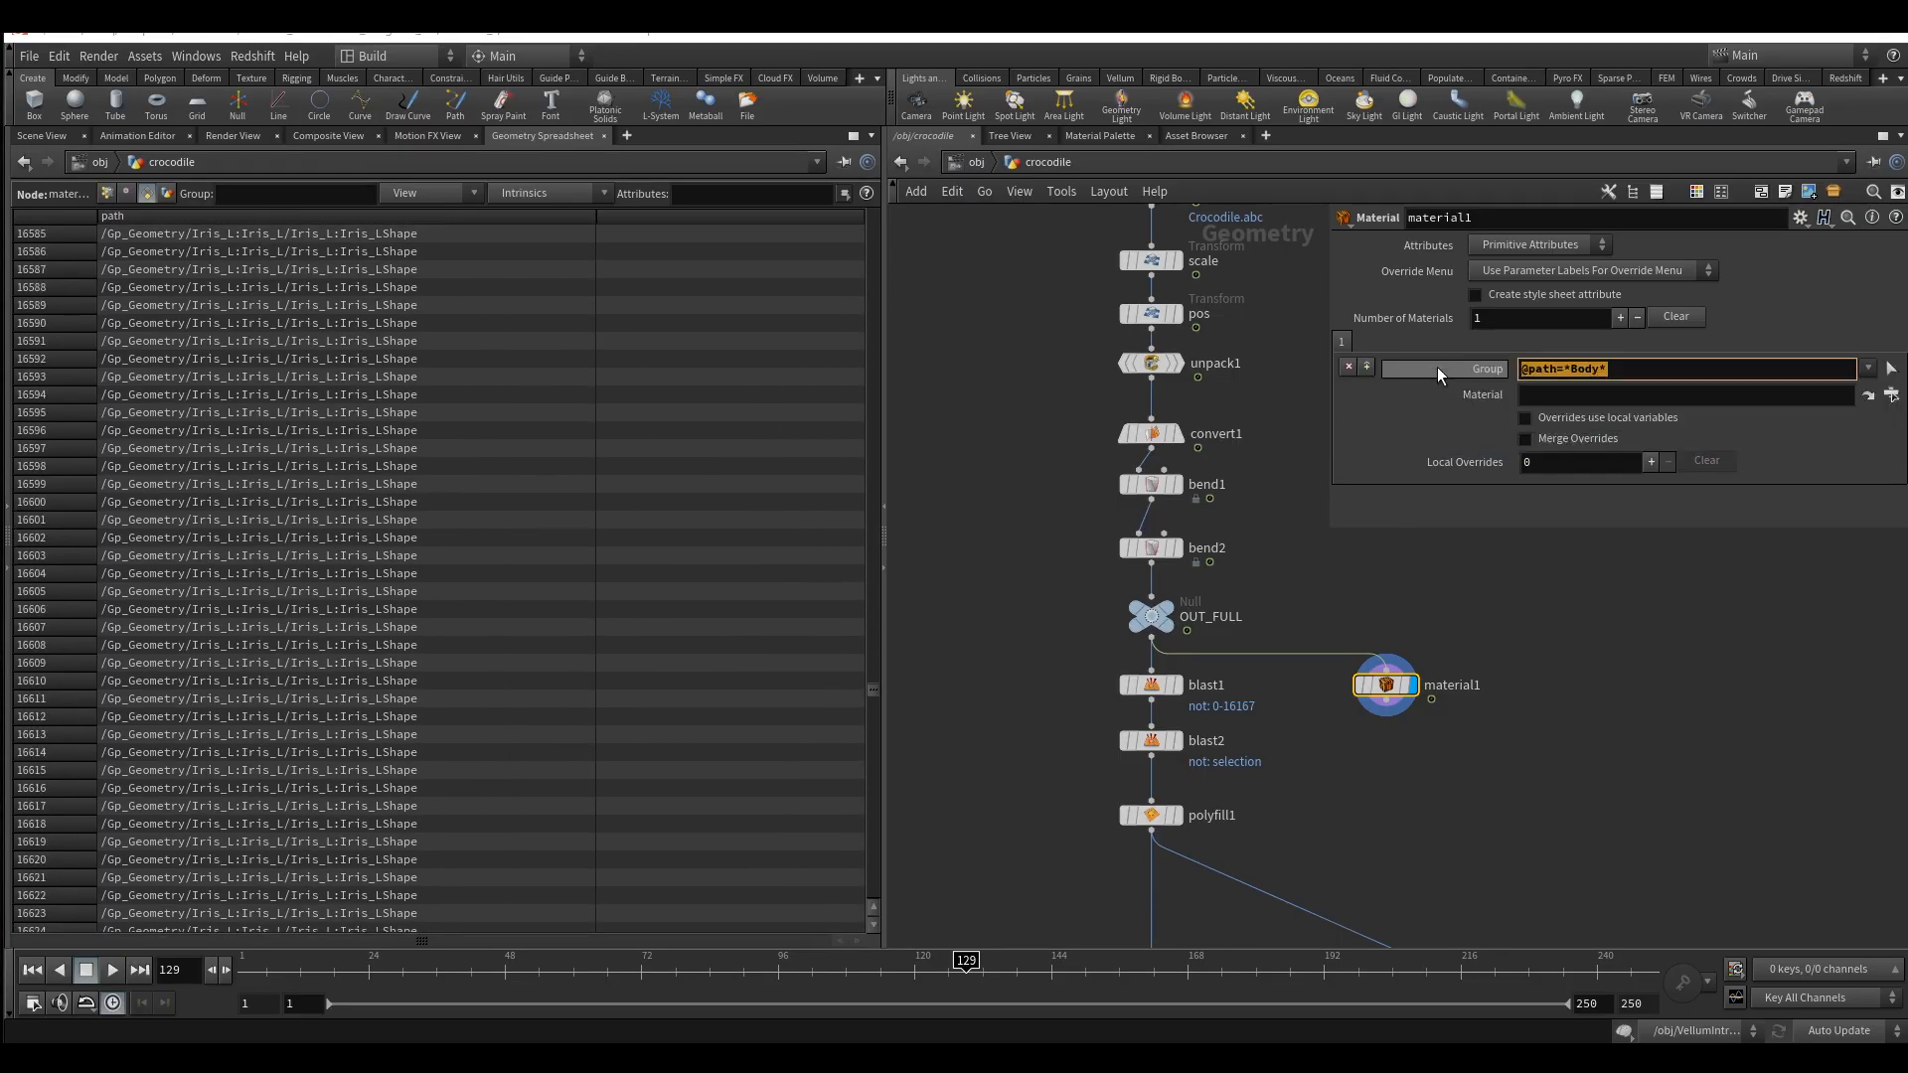
left_click(1365, 365)
left_click(1534, 366)
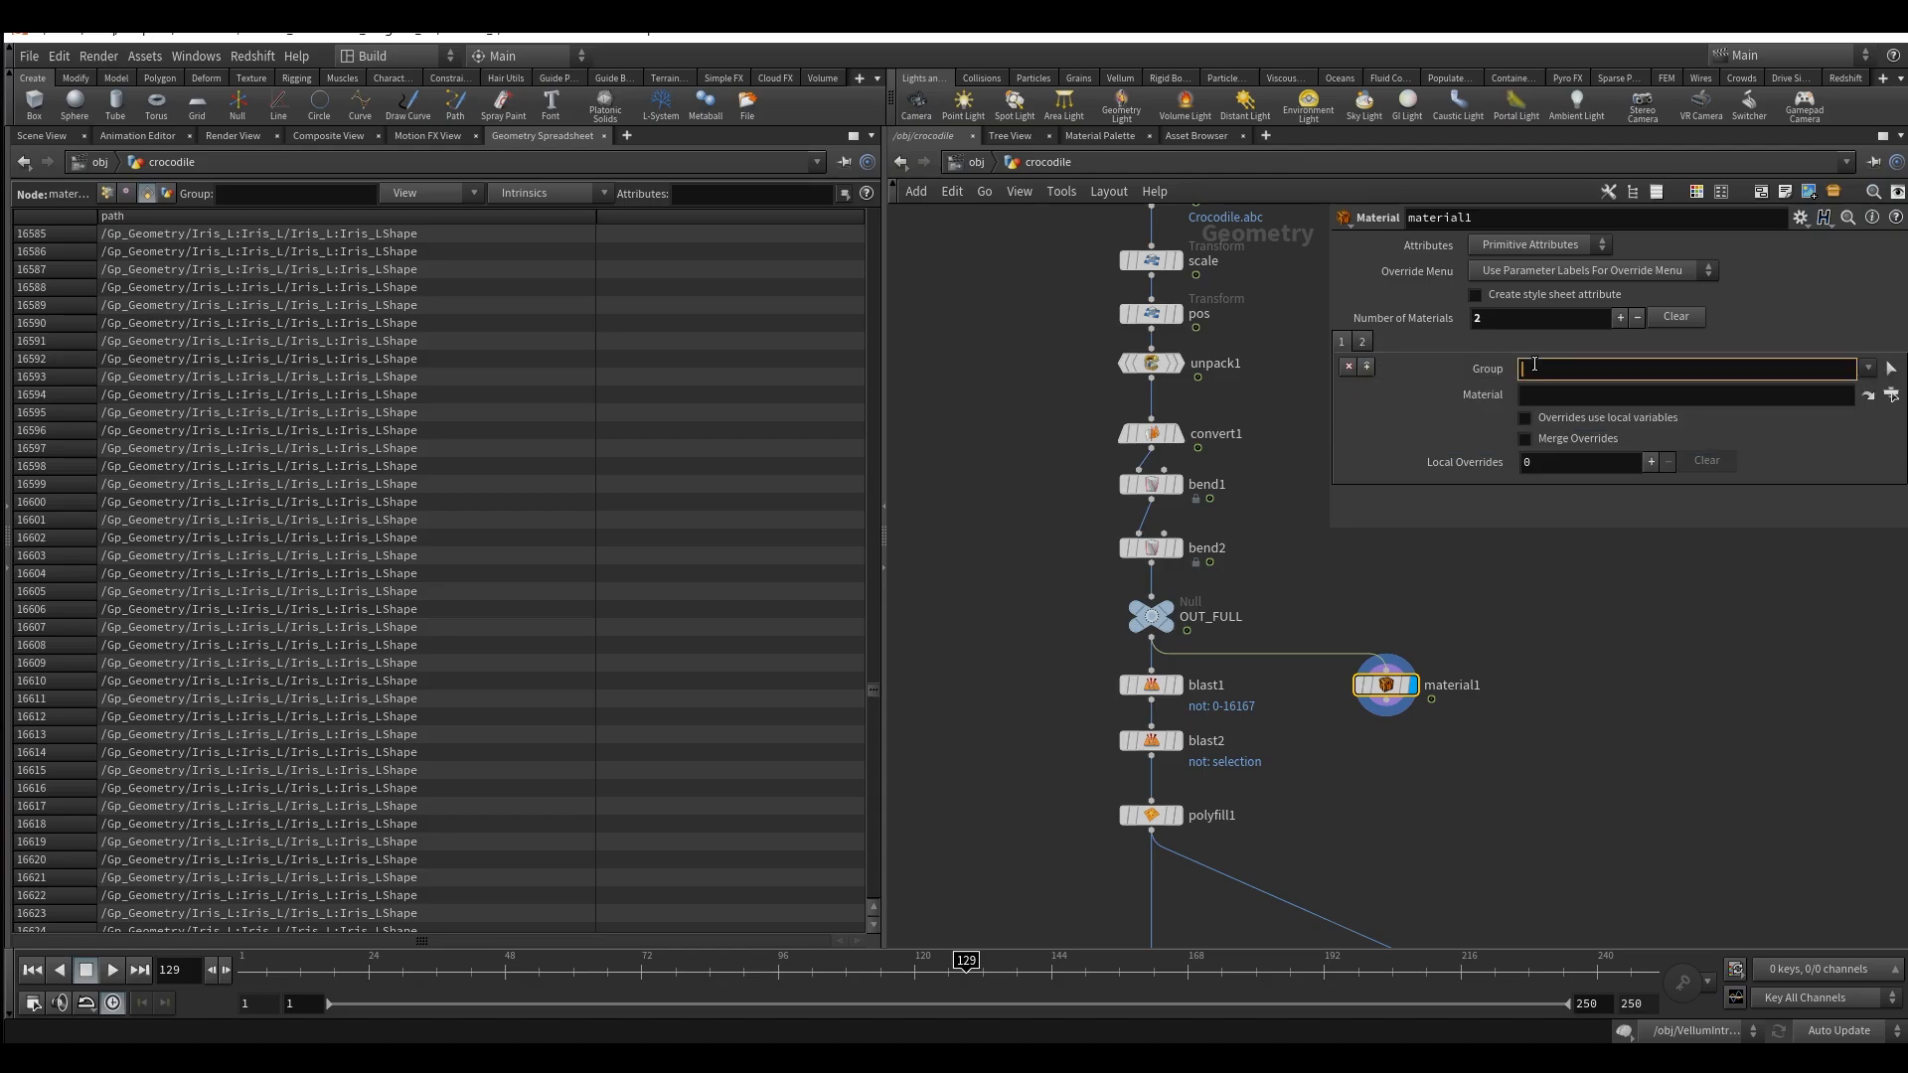
key("ctrl+v")
left_click_drag(1602, 370, 1573, 381)
type("Iris")
key("Return")
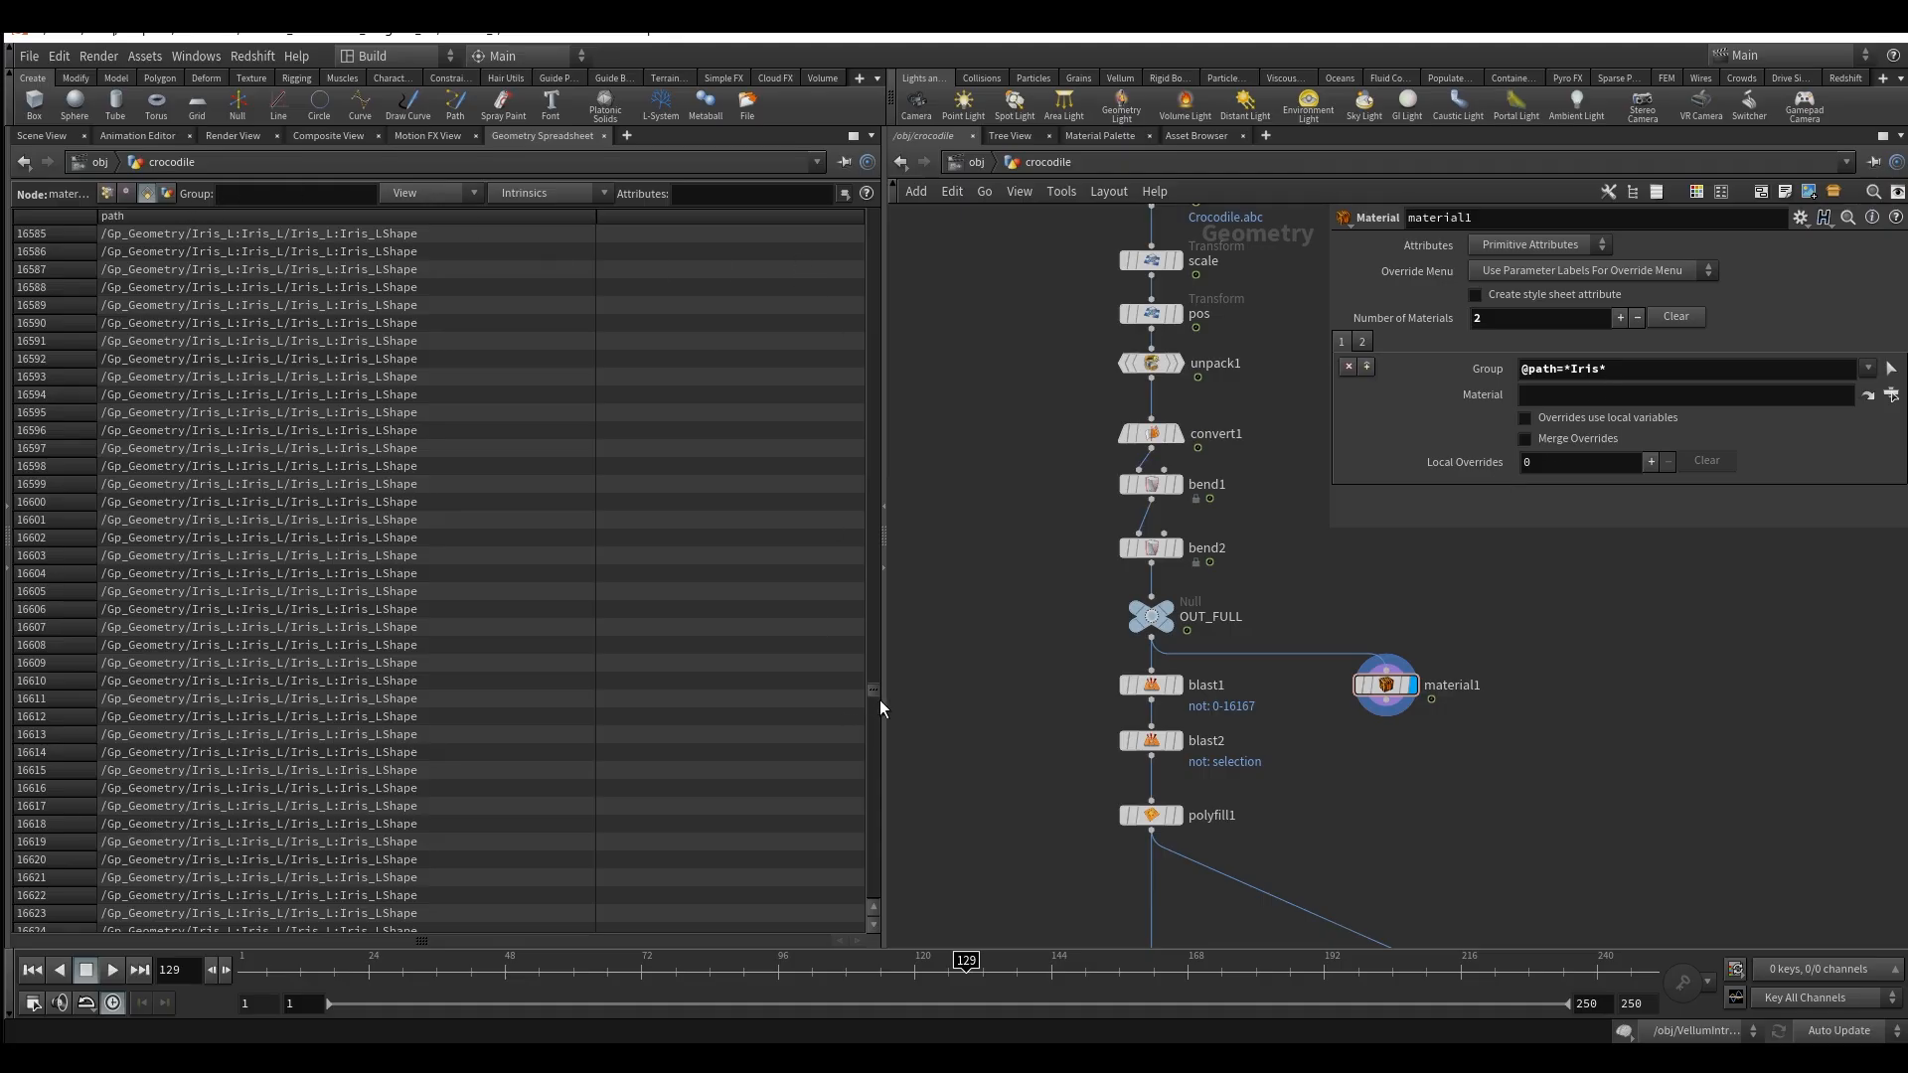
left_click_drag(878, 695, 879, 736)
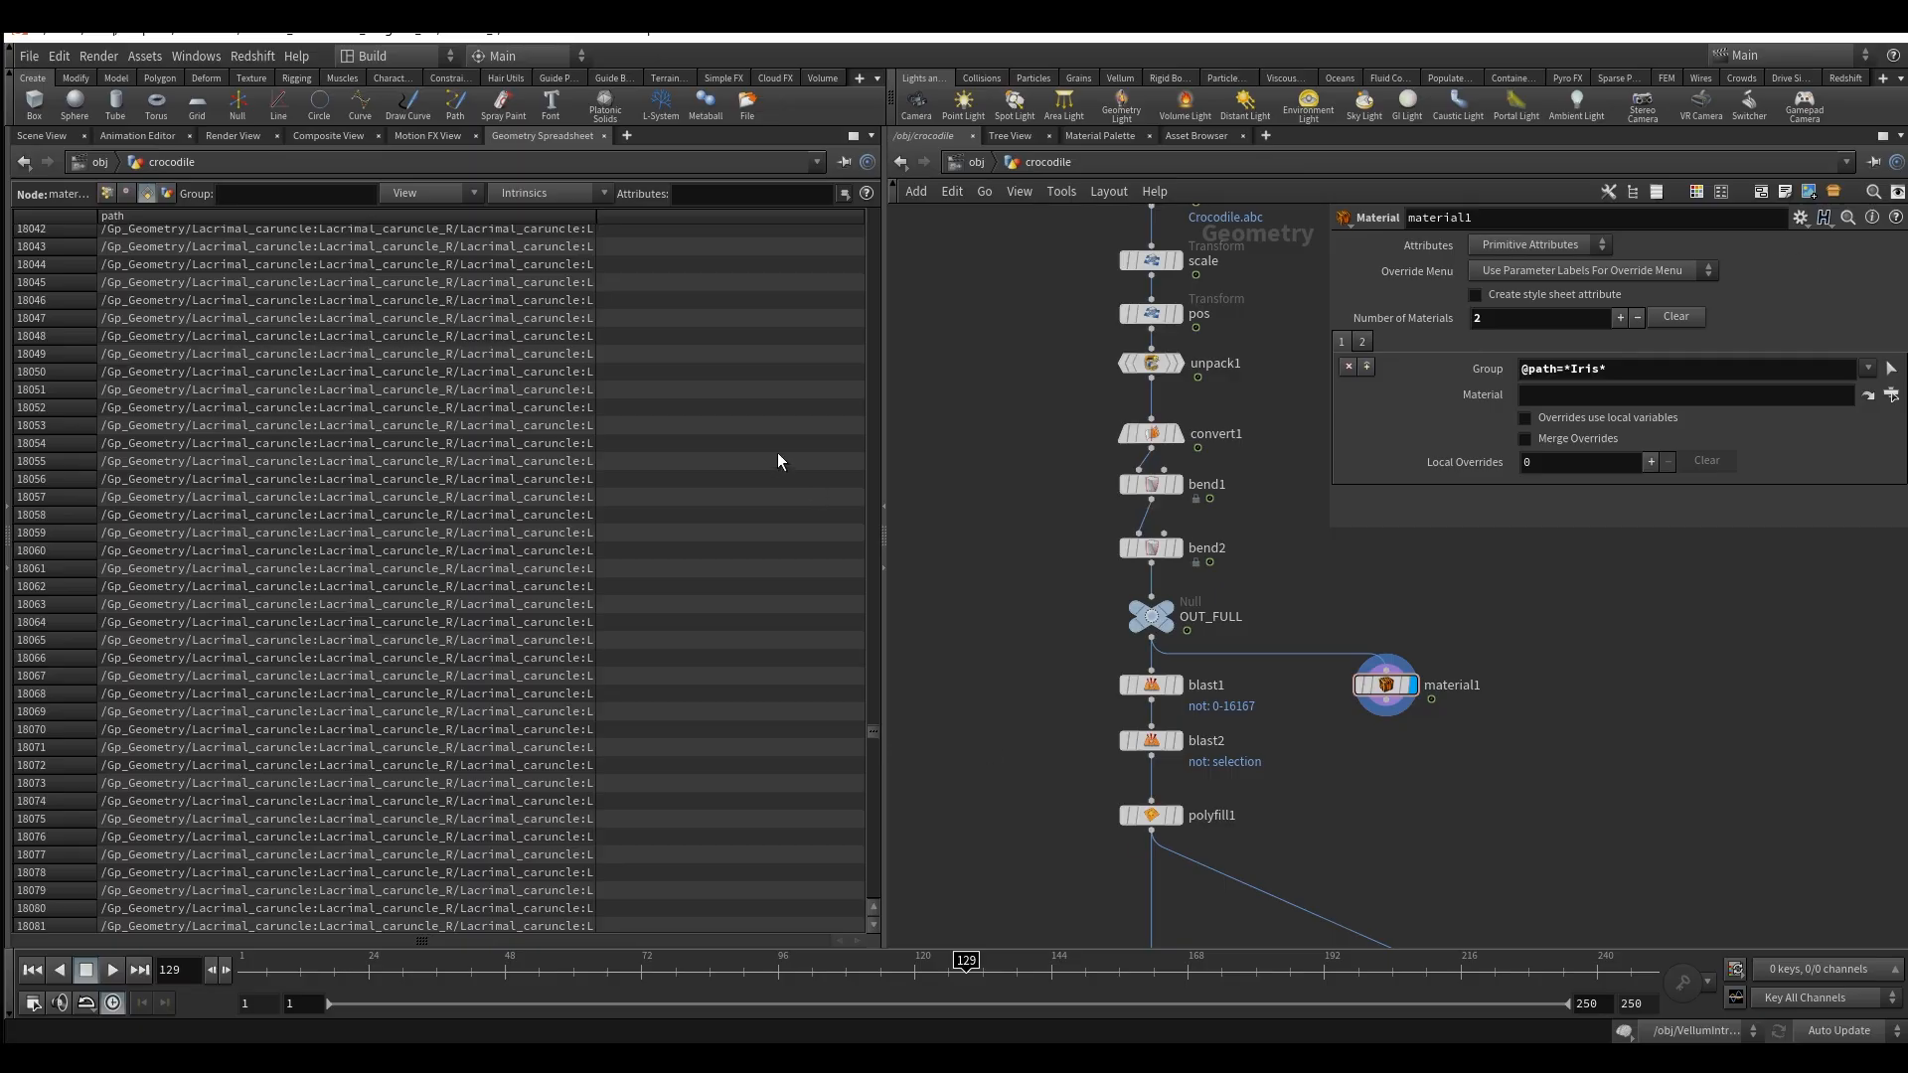
double_click(1572, 372)
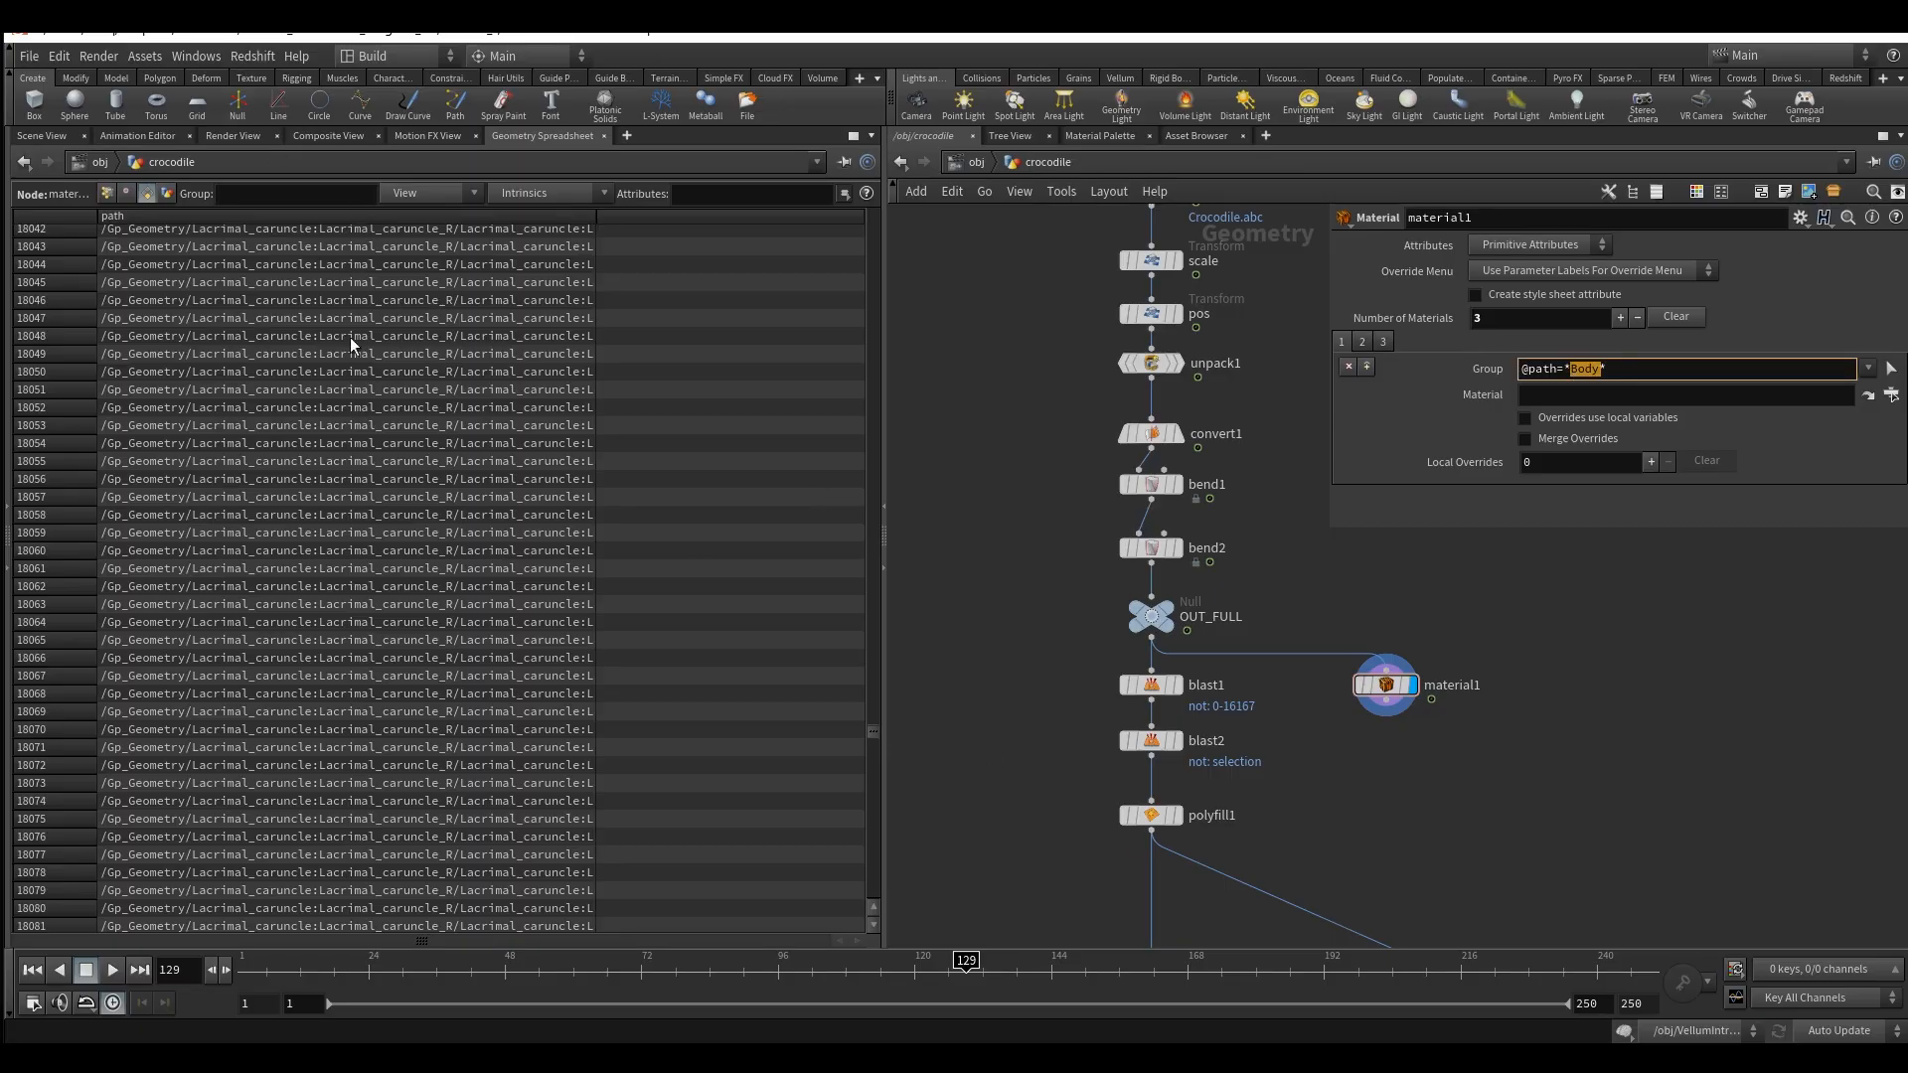
left_click_drag(866, 727, 875, 814)
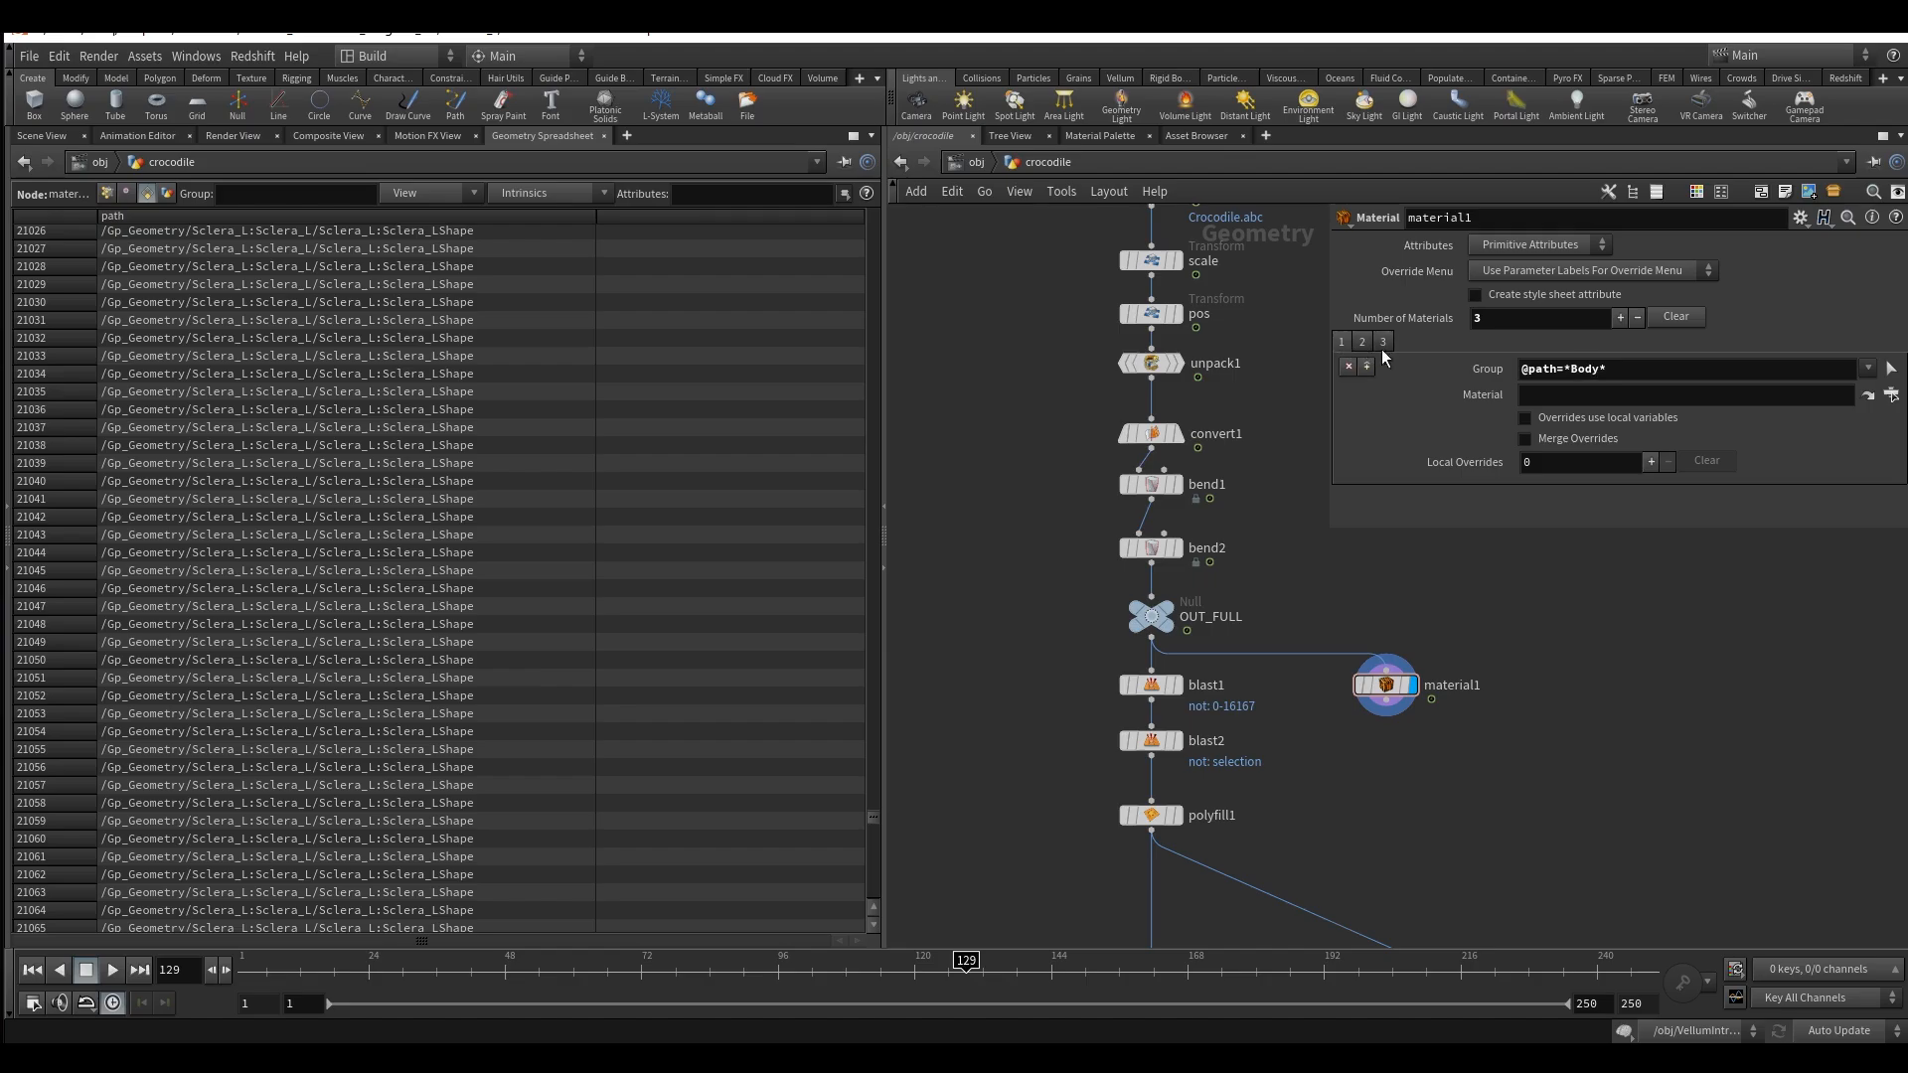
double_click(1588, 371)
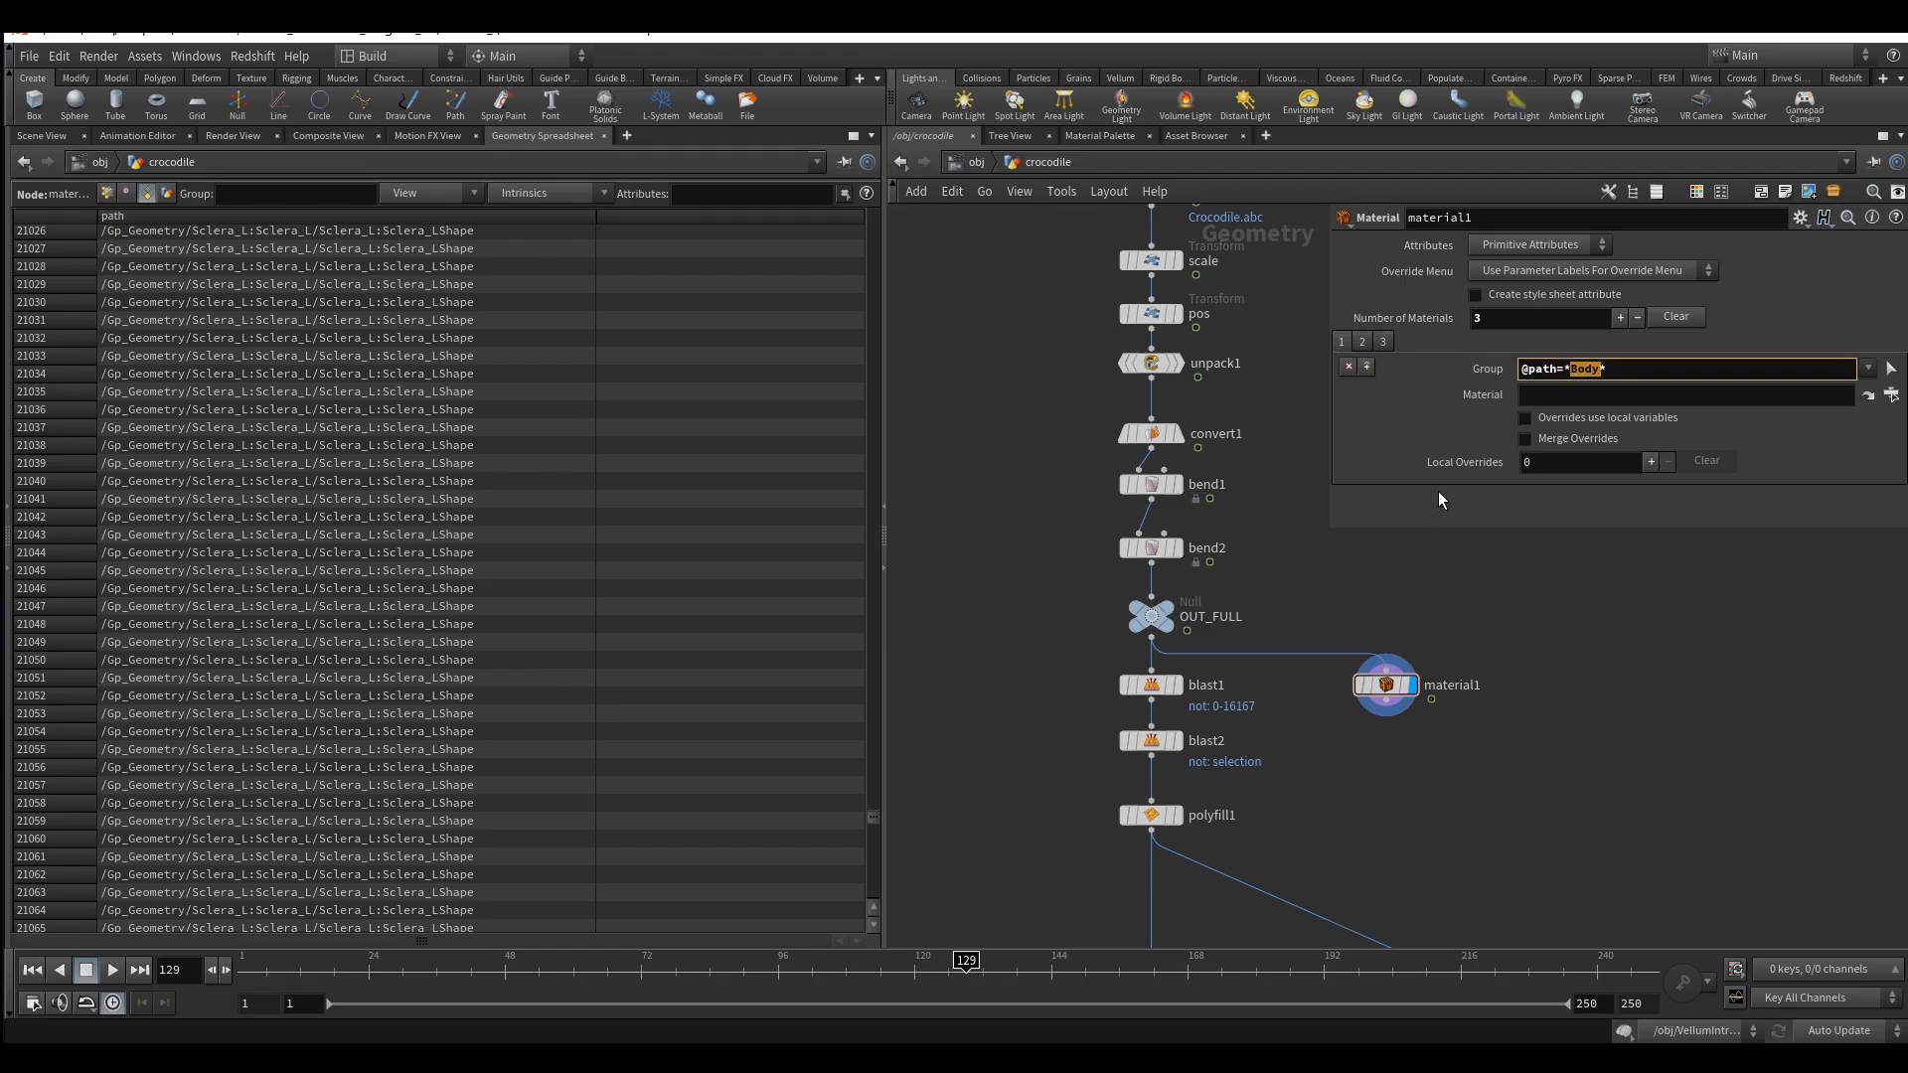
type("Sclera")
left_click(1368, 367)
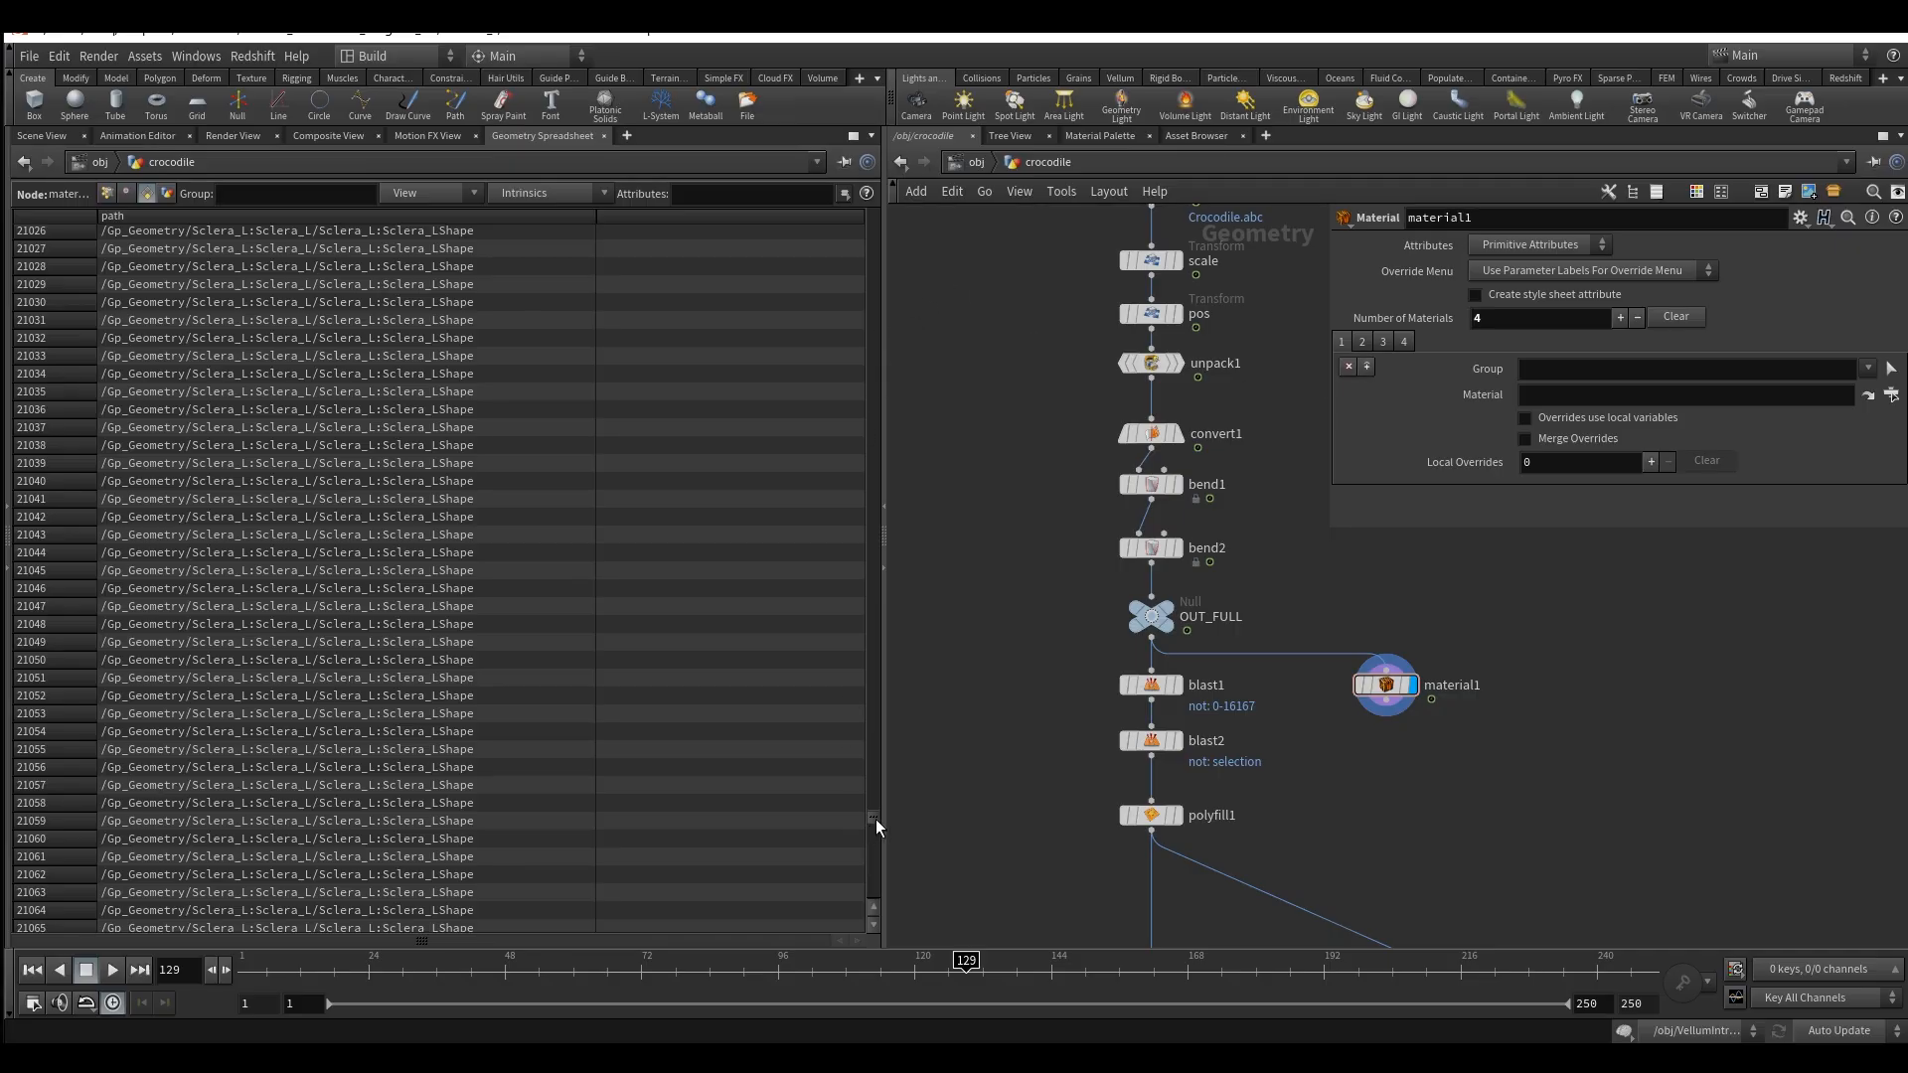
left_click_drag(874, 819, 889, 896)
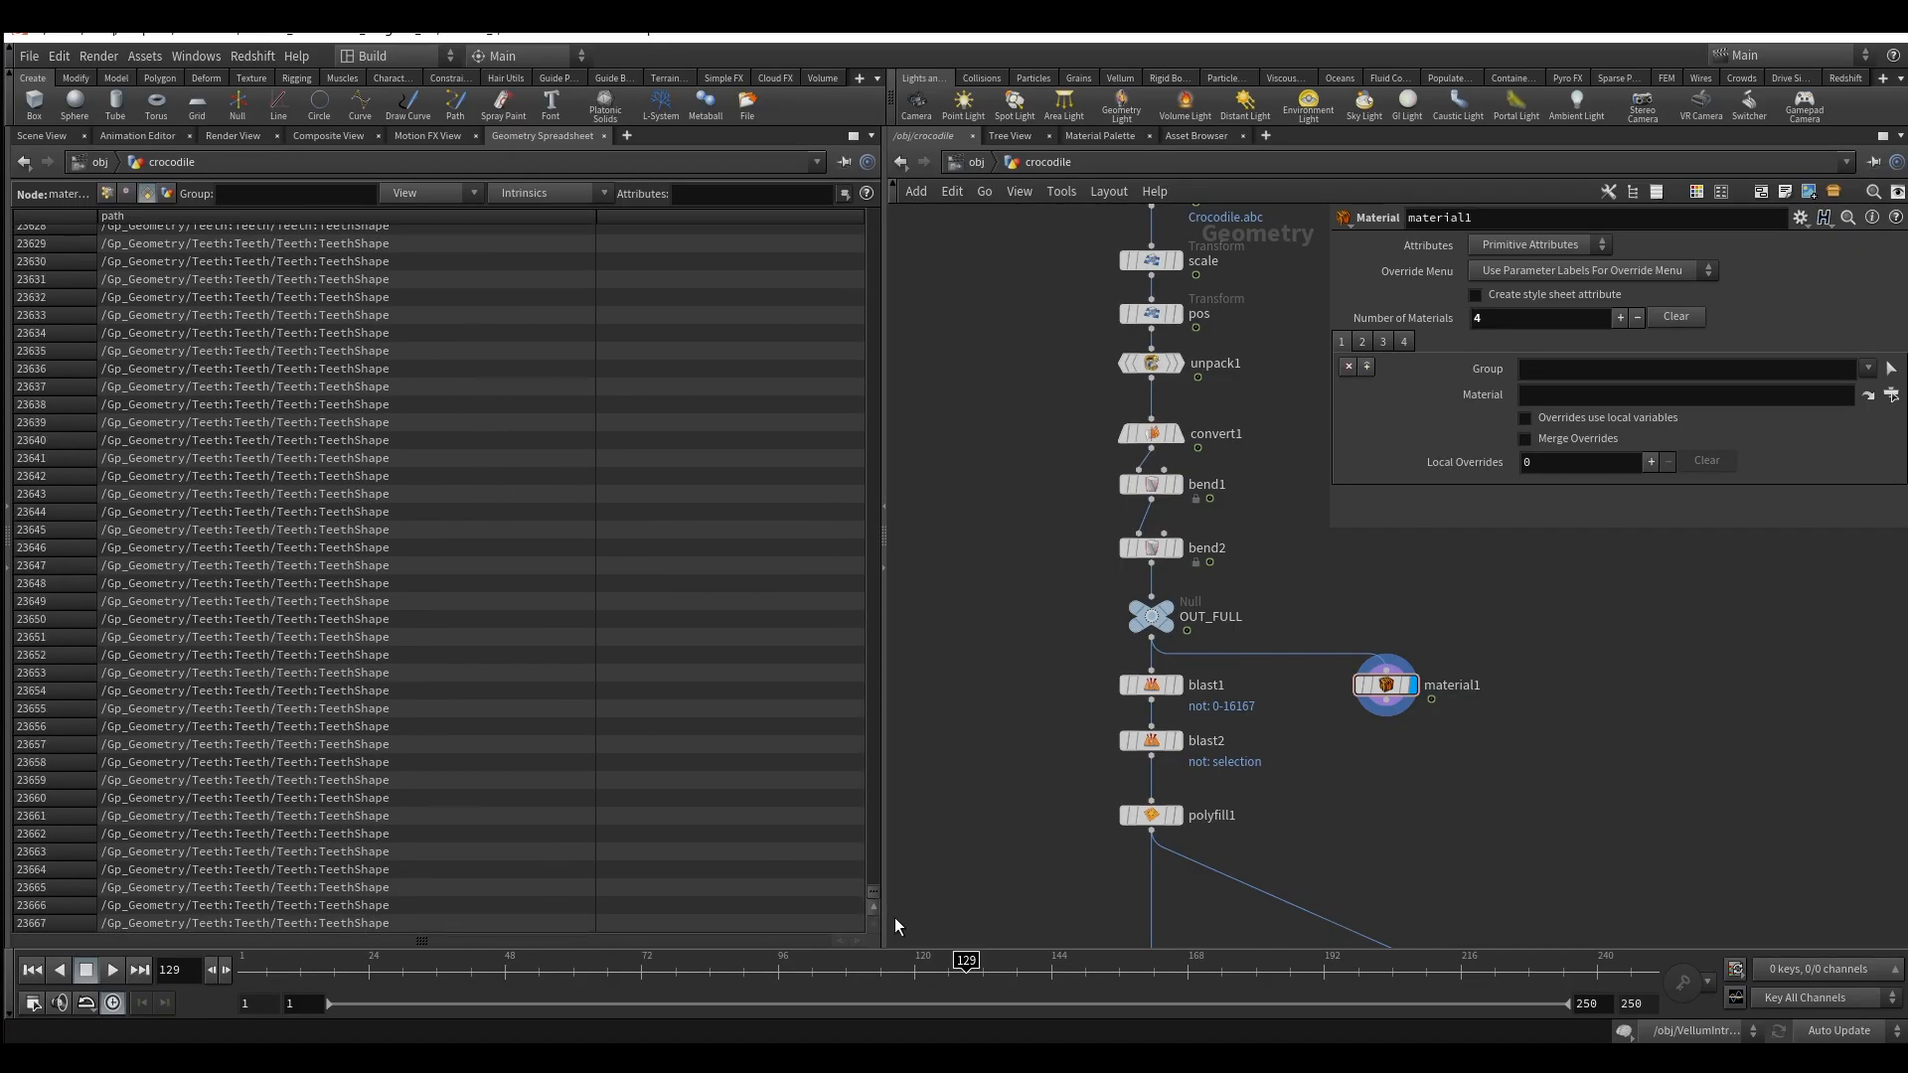
type("@path=*Body*")
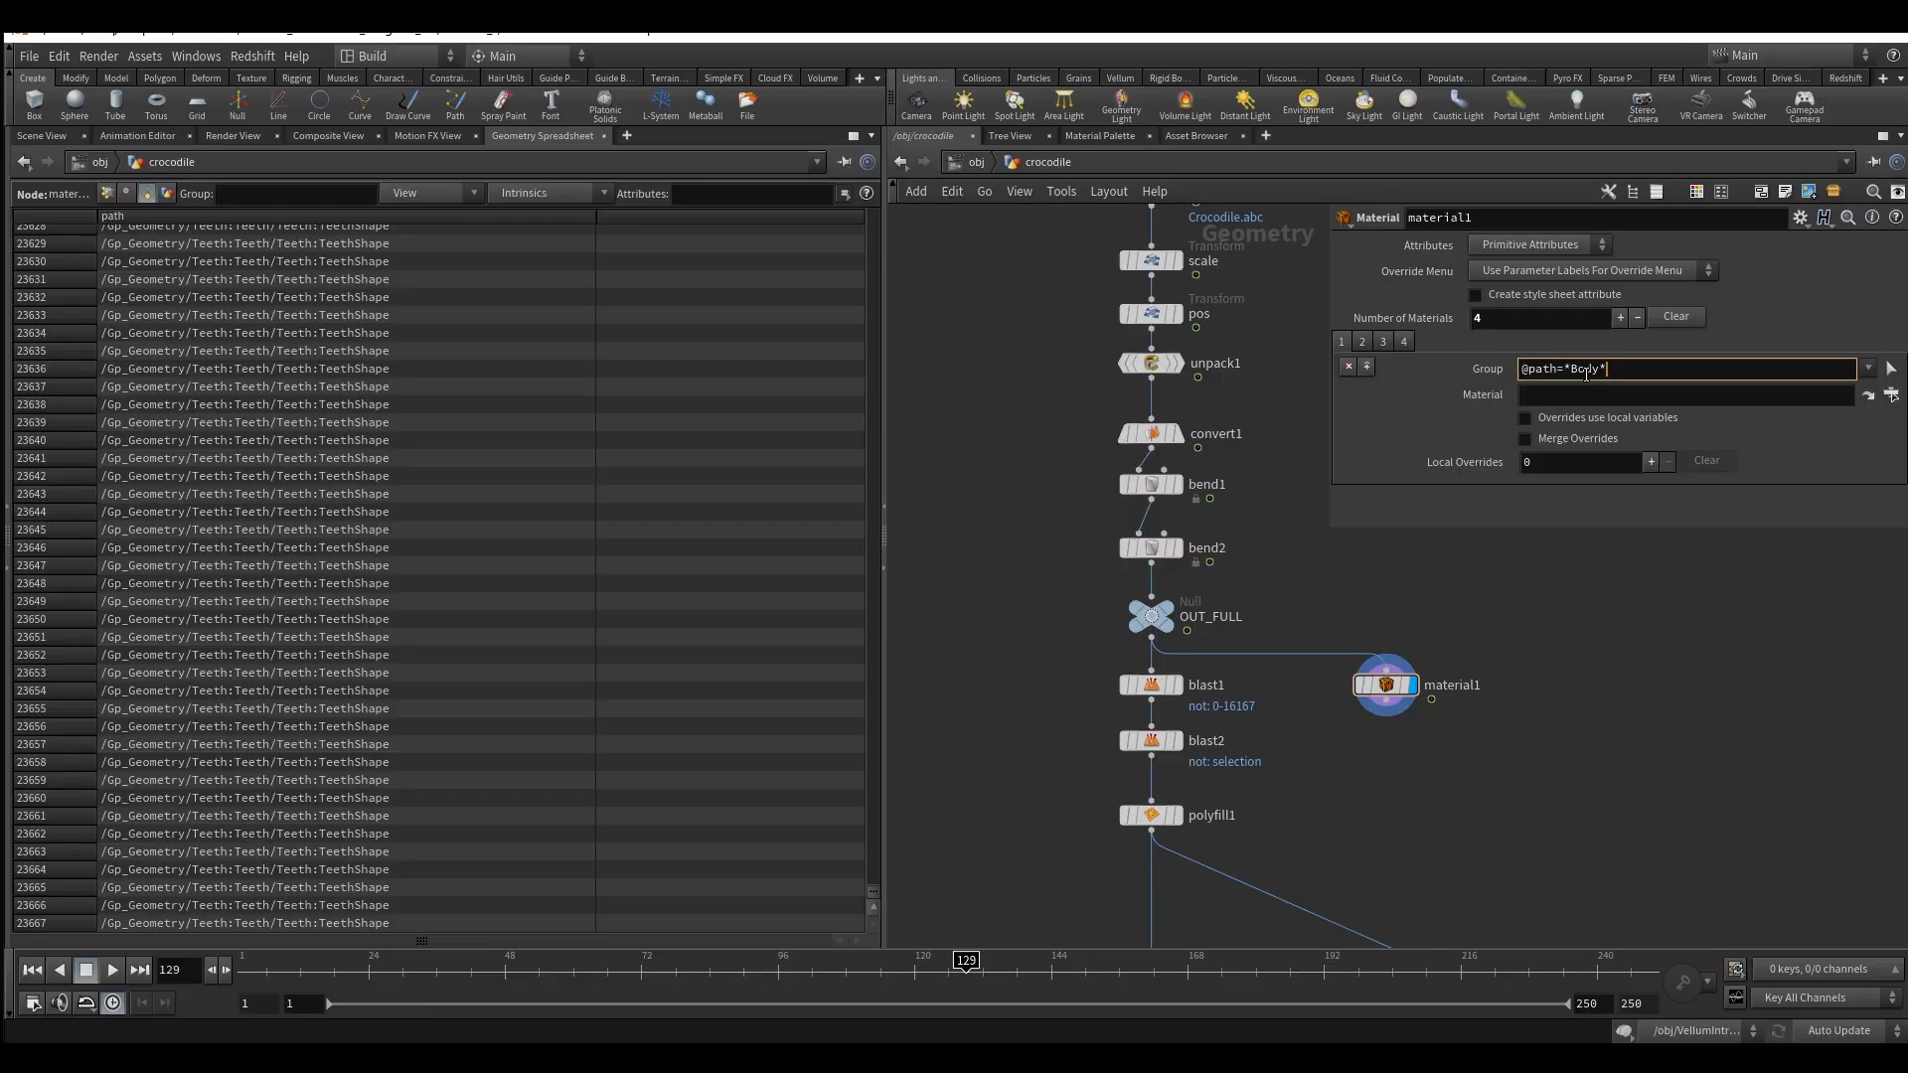
left_click_drag(1600, 369, 1570, 378)
type("Teeth")
Place a Null node below material1 in the crocodile network.
left_click(1386, 685)
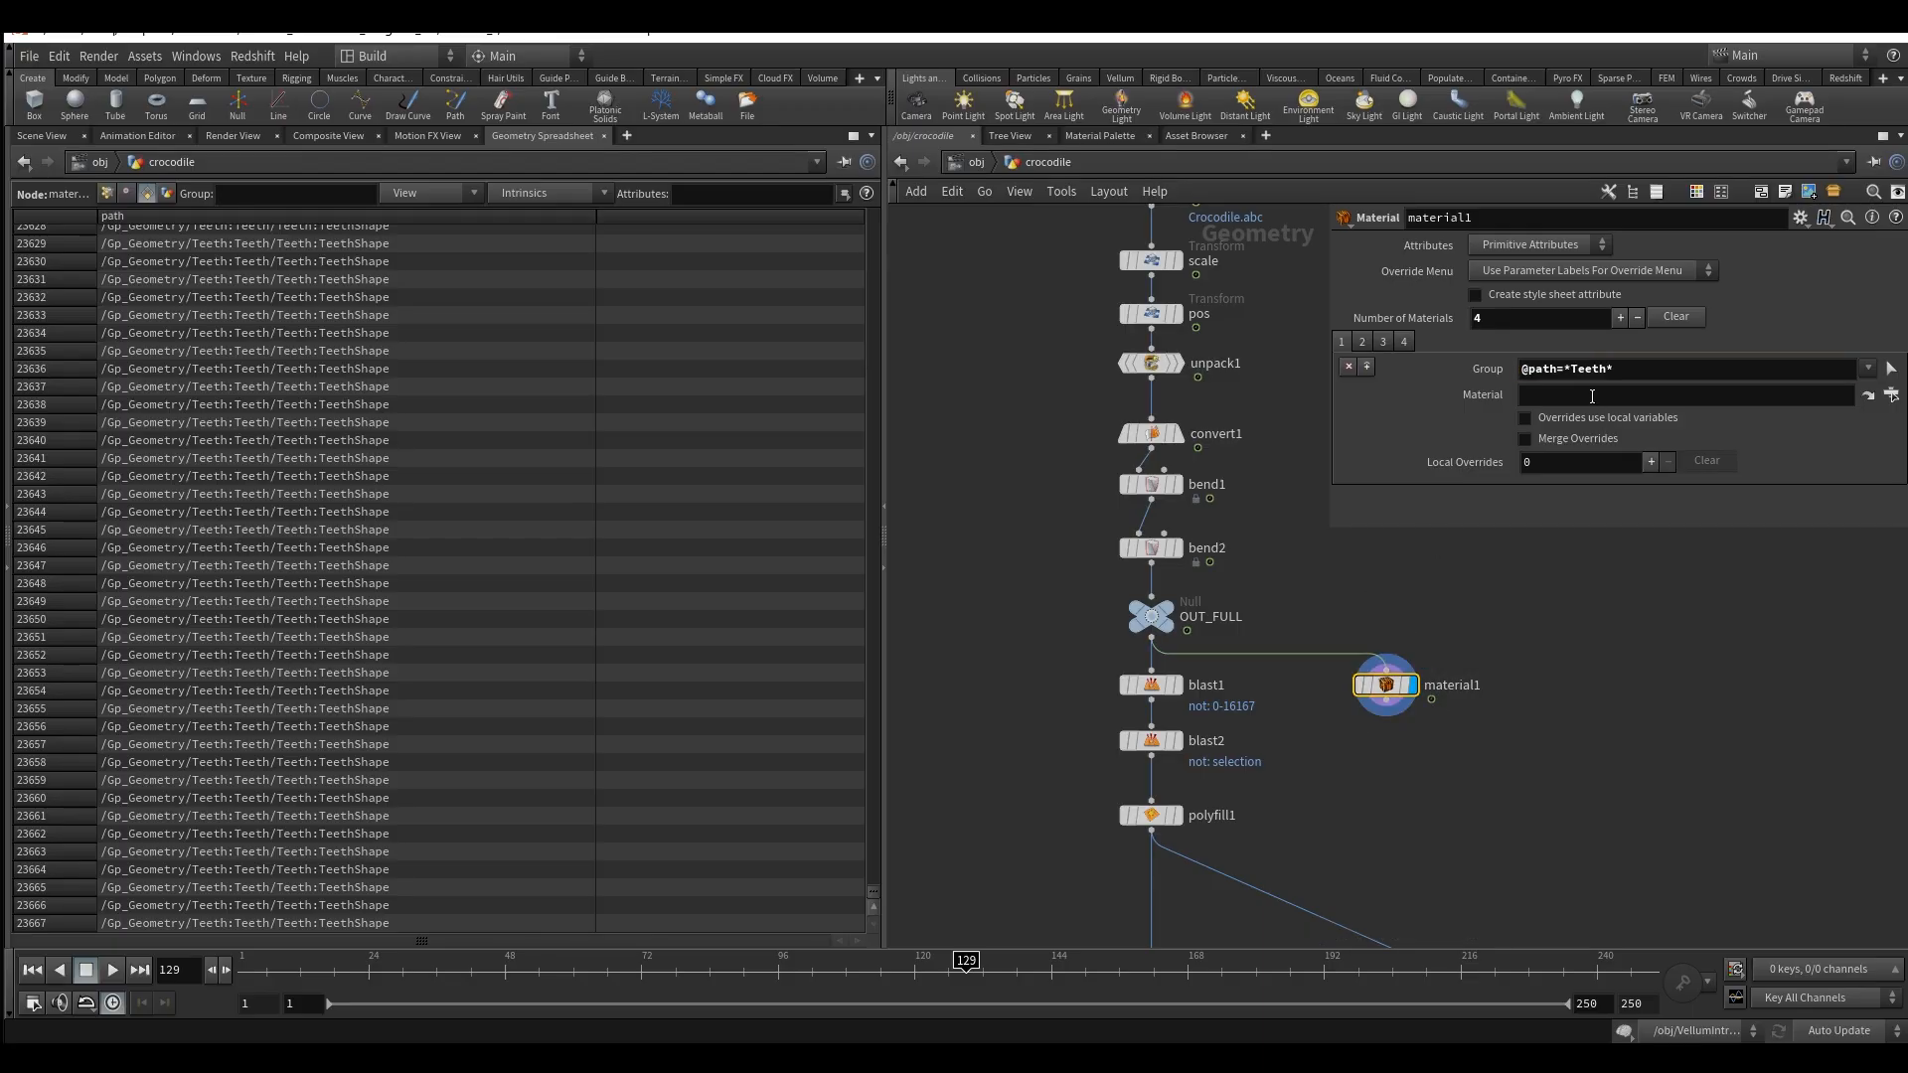
key("Tab")
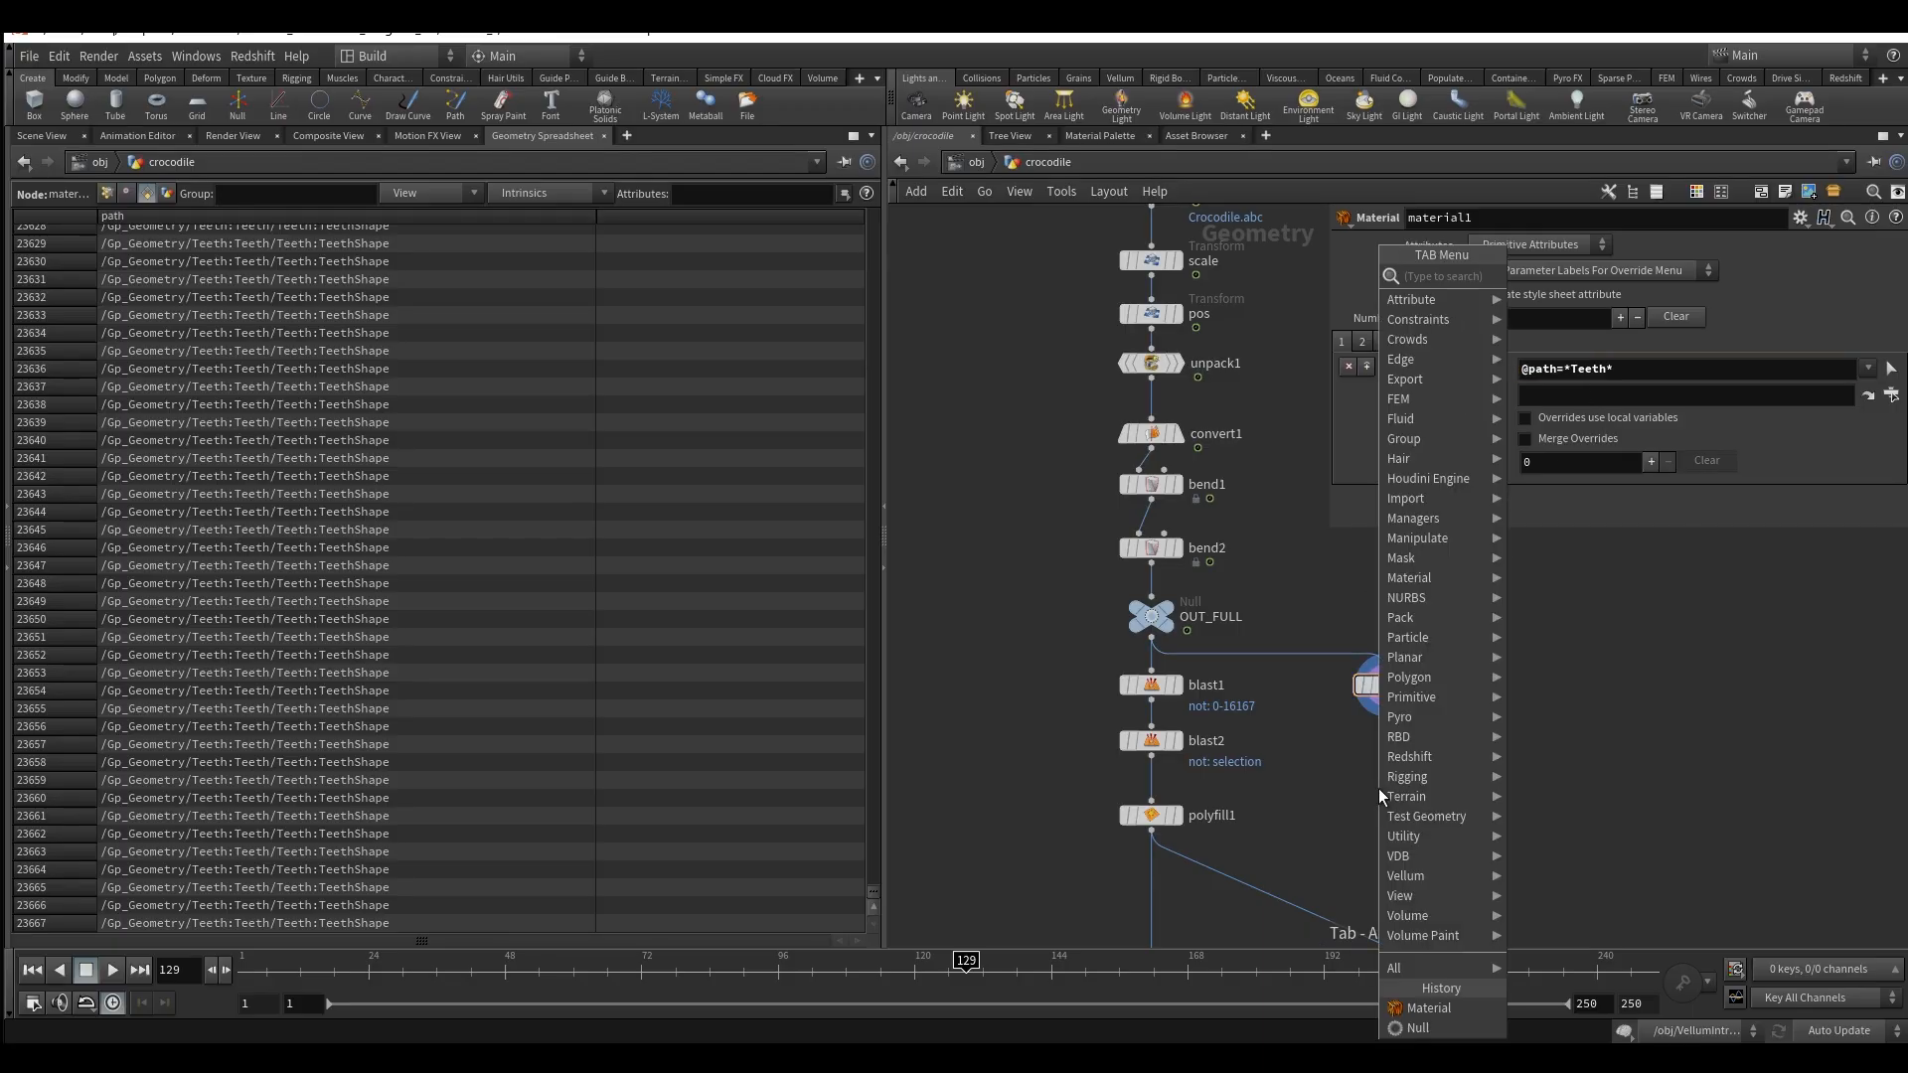
type("nu")
left_click(1600, 282)
left_click(1387, 795)
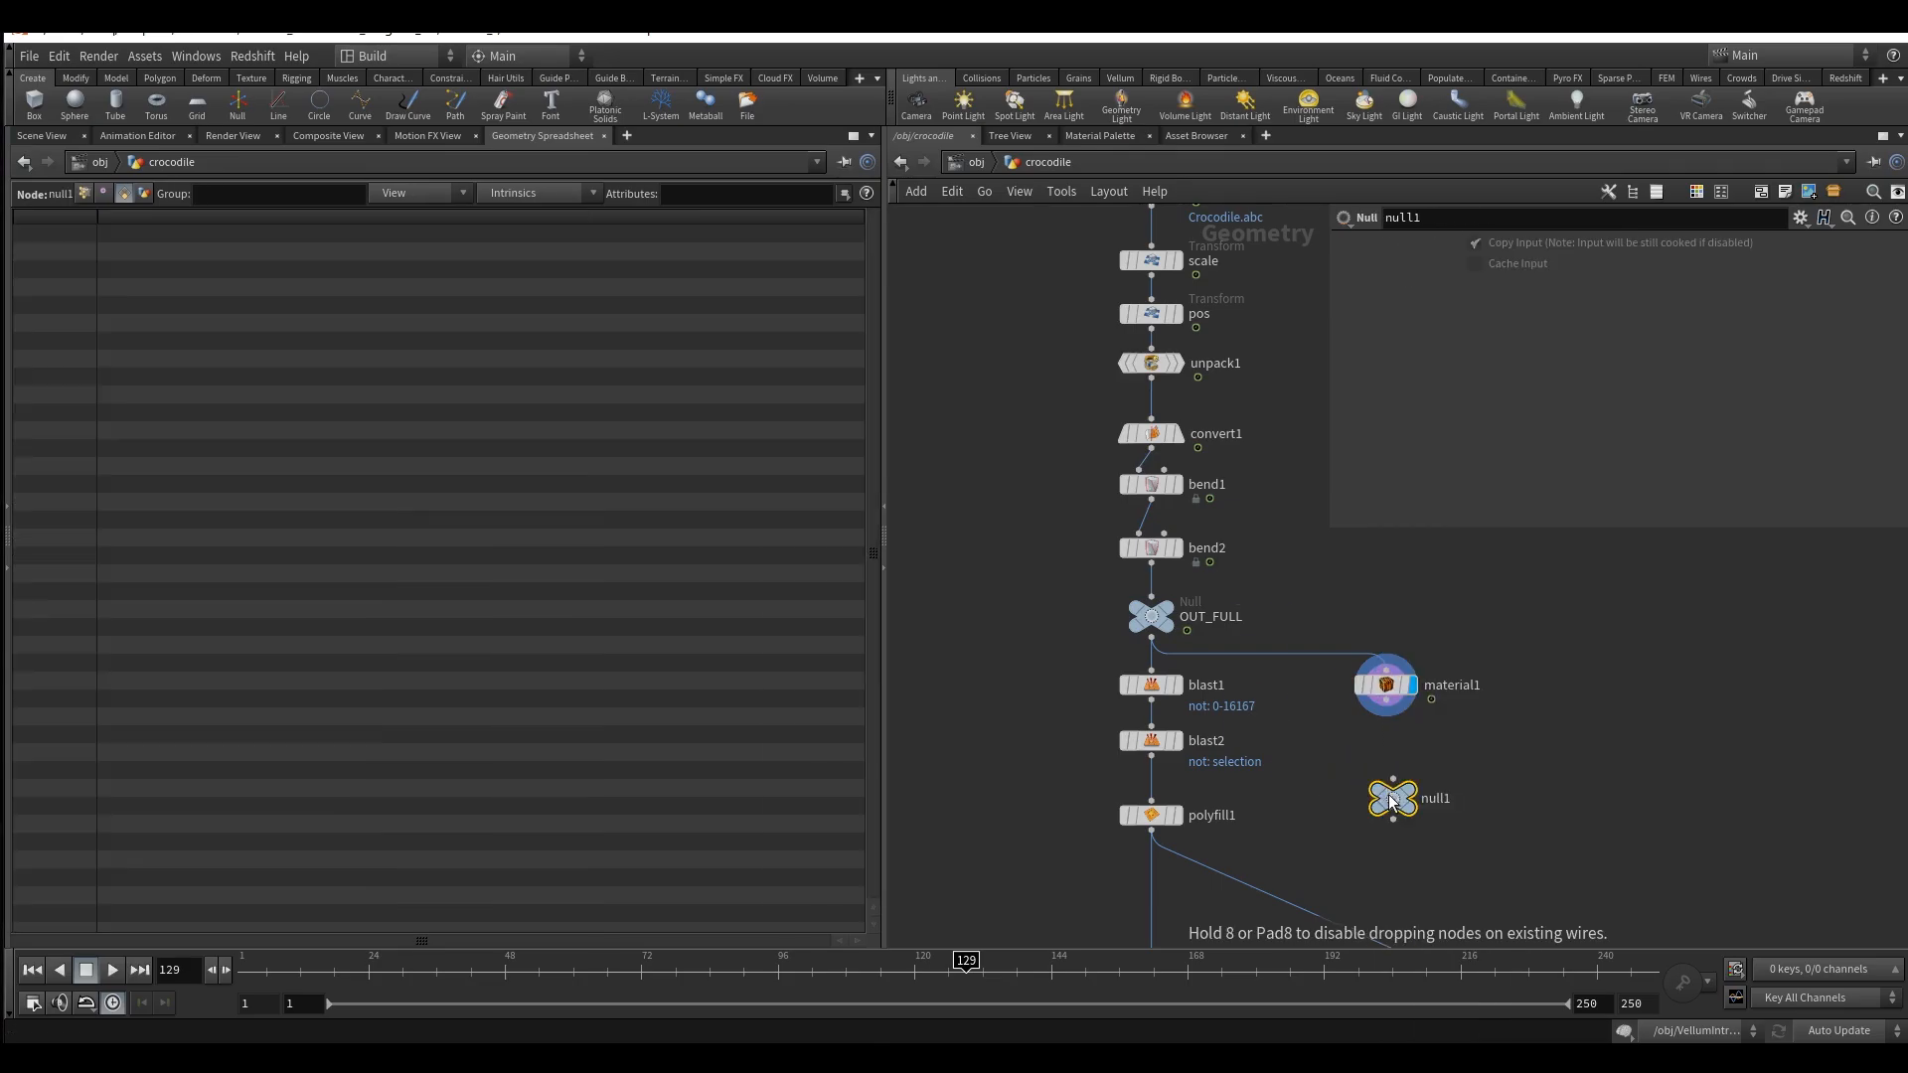
Connect the new Null below material1 to its output and rename it OUT_render.
scroll(1388, 795, "up", 2)
left_click_drag(1397, 837, 1397, 843)
left_click_drag(1395, 847, 1382, 841)
left_click(1474, 852)
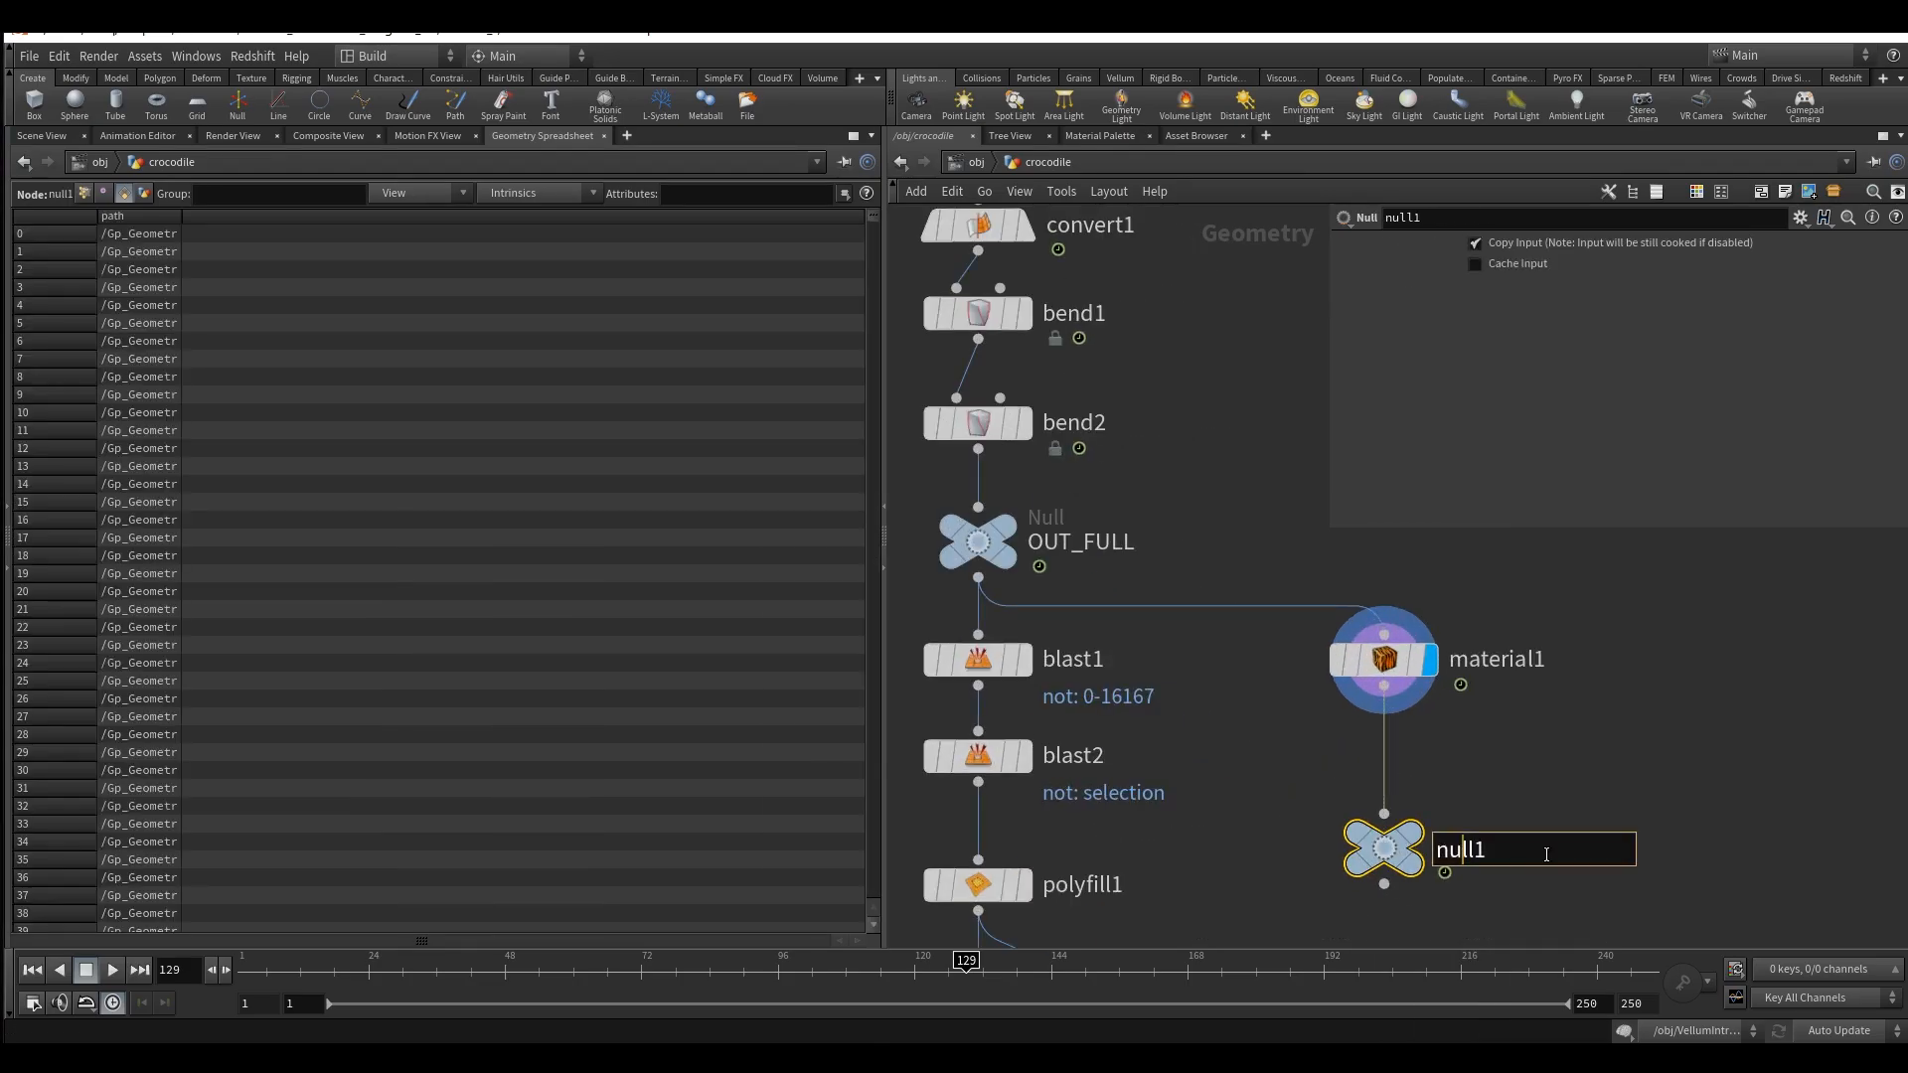
left_click_drag(1546, 856, 1359, 840)
type("OUT_")
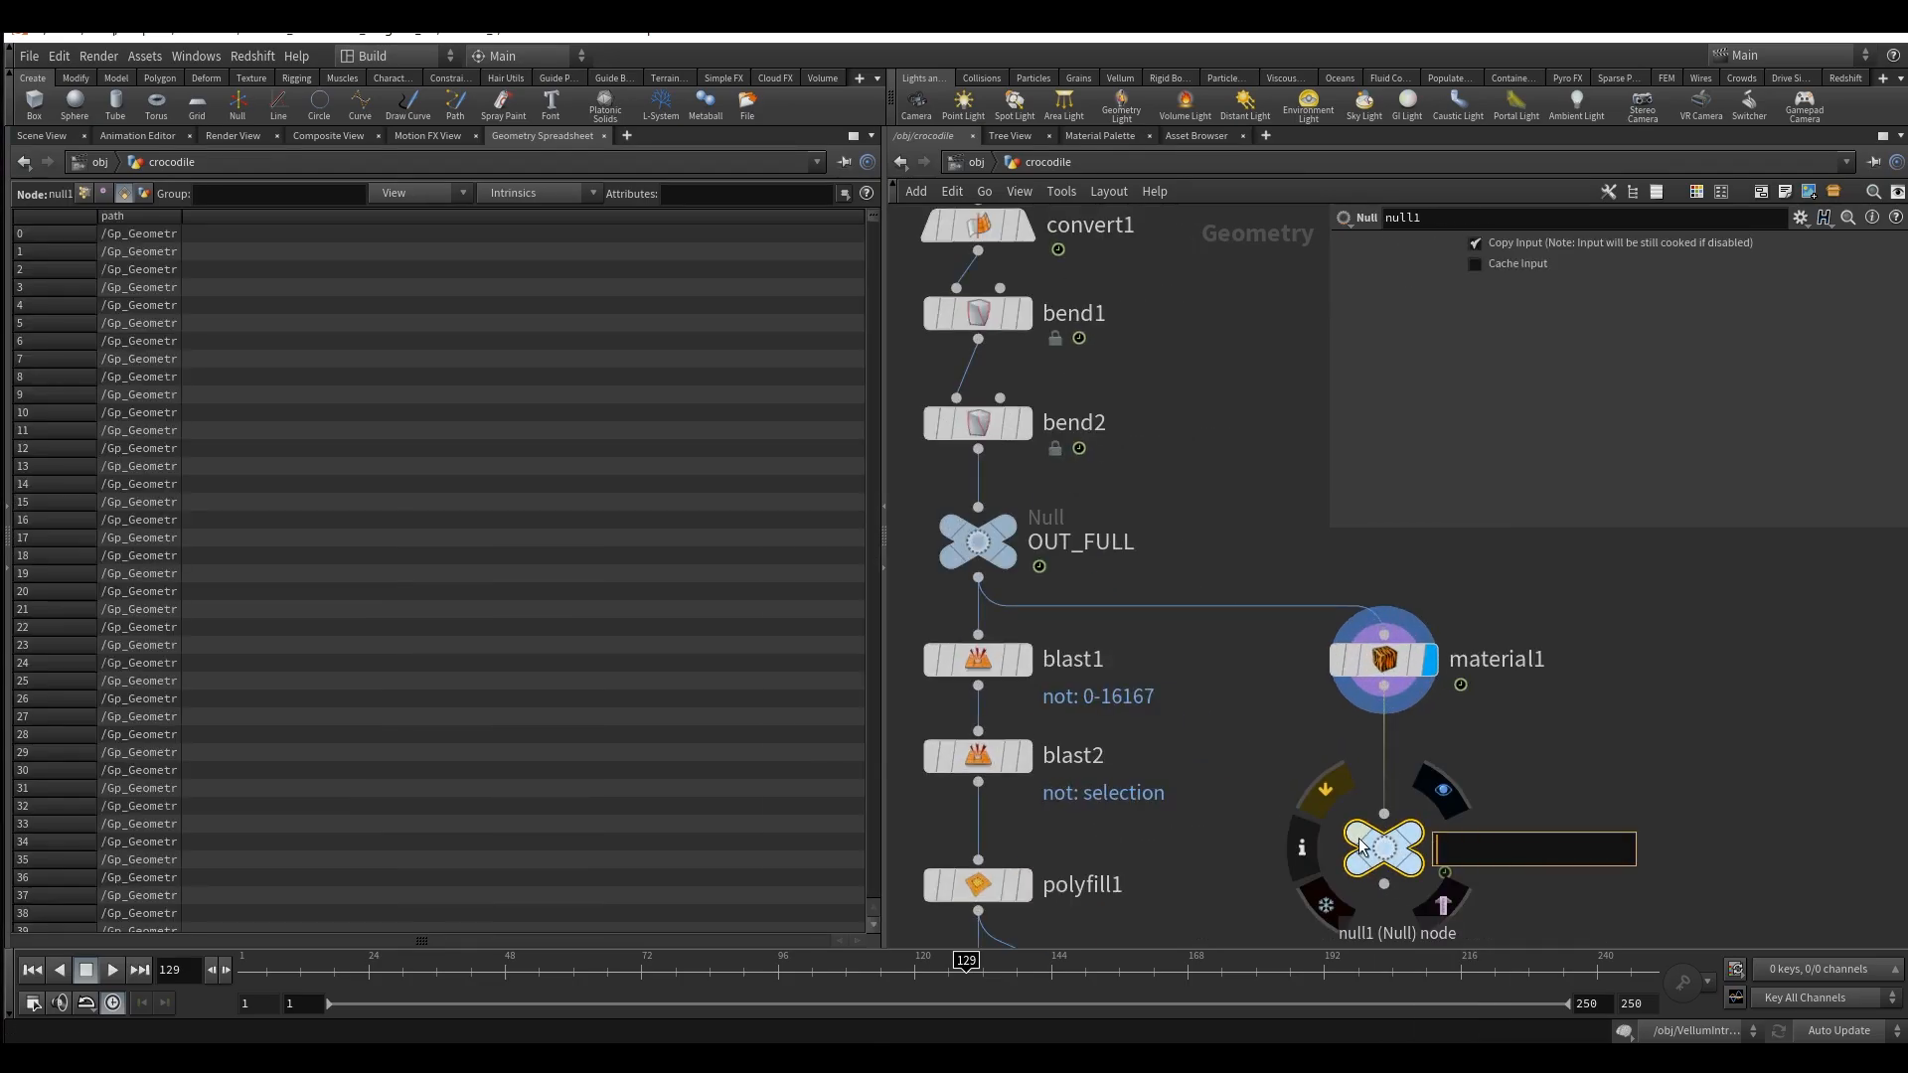
type("render")
key("Return")
Switch to the mat network and add an RS Material Builder node there.
left_click(975, 164)
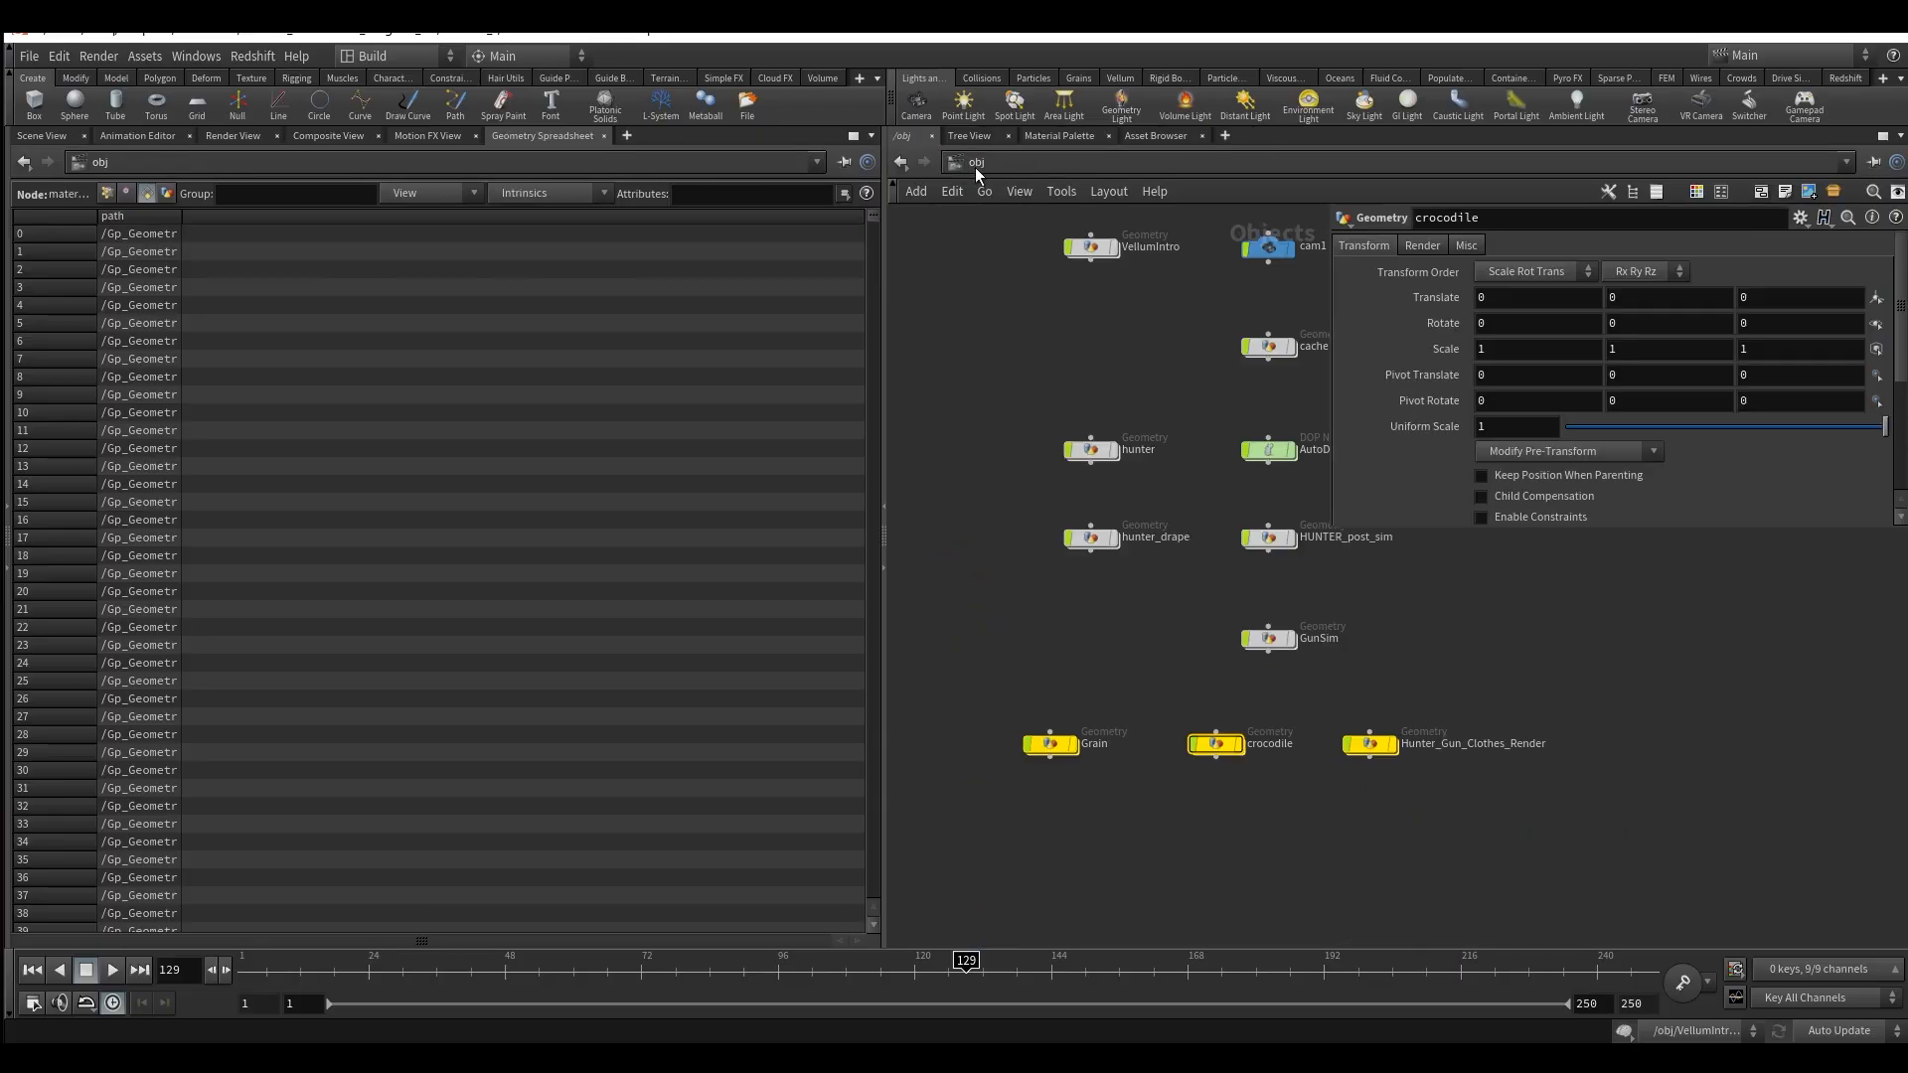
left_click(975, 167)
left_click(1042, 230)
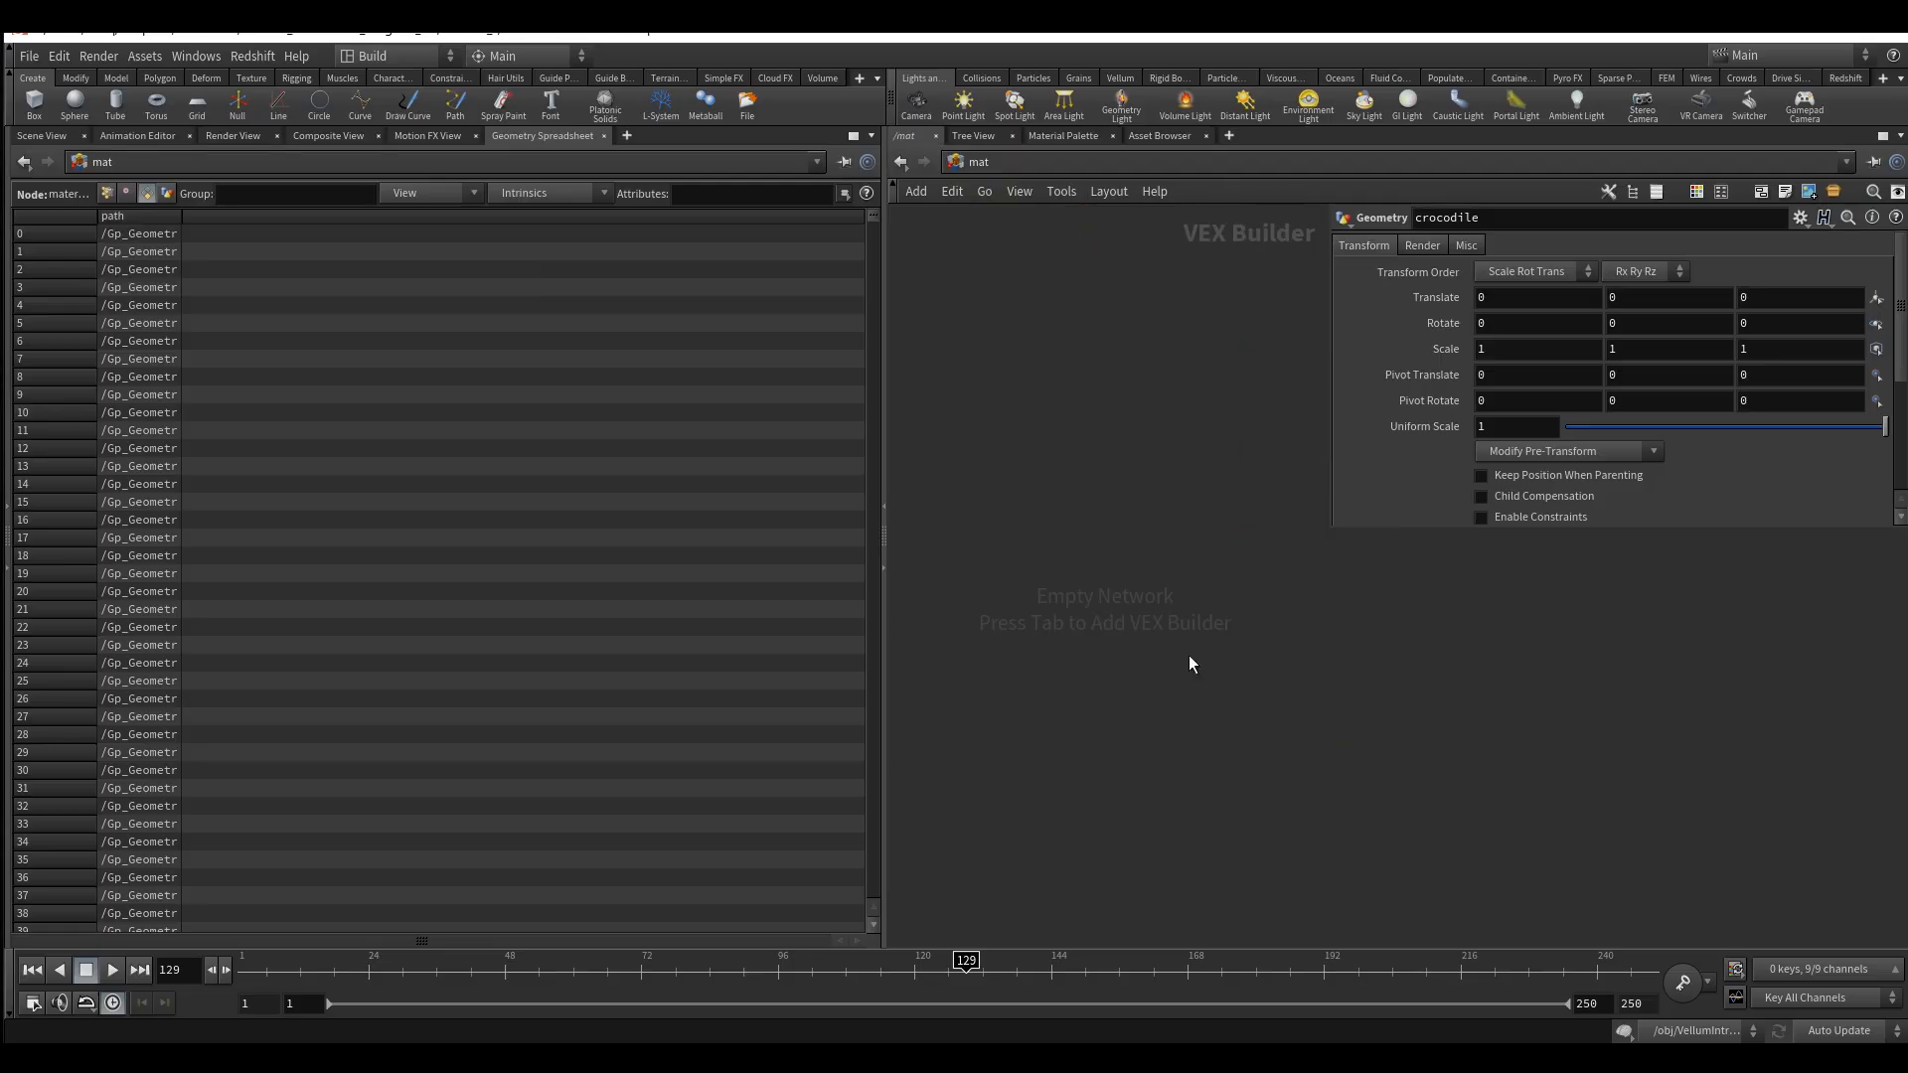
key("Tab")
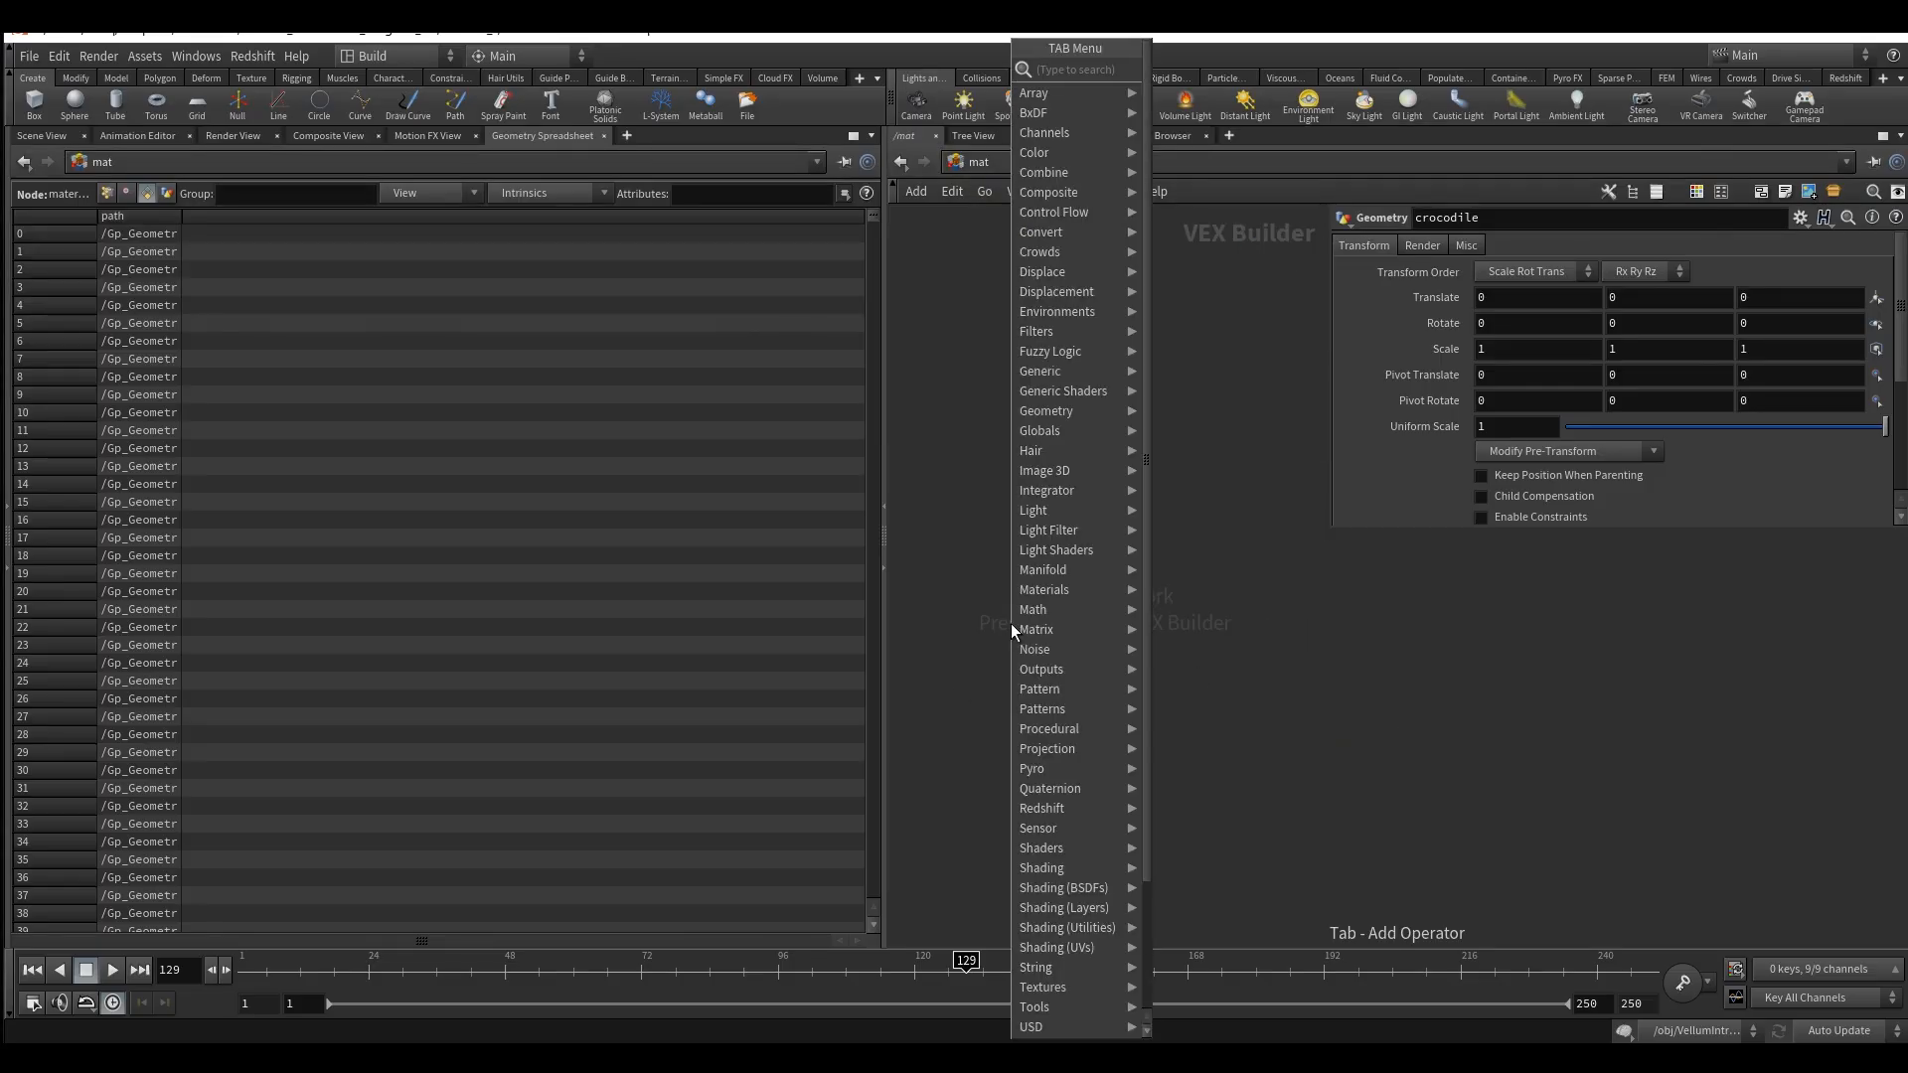
type("rsma")
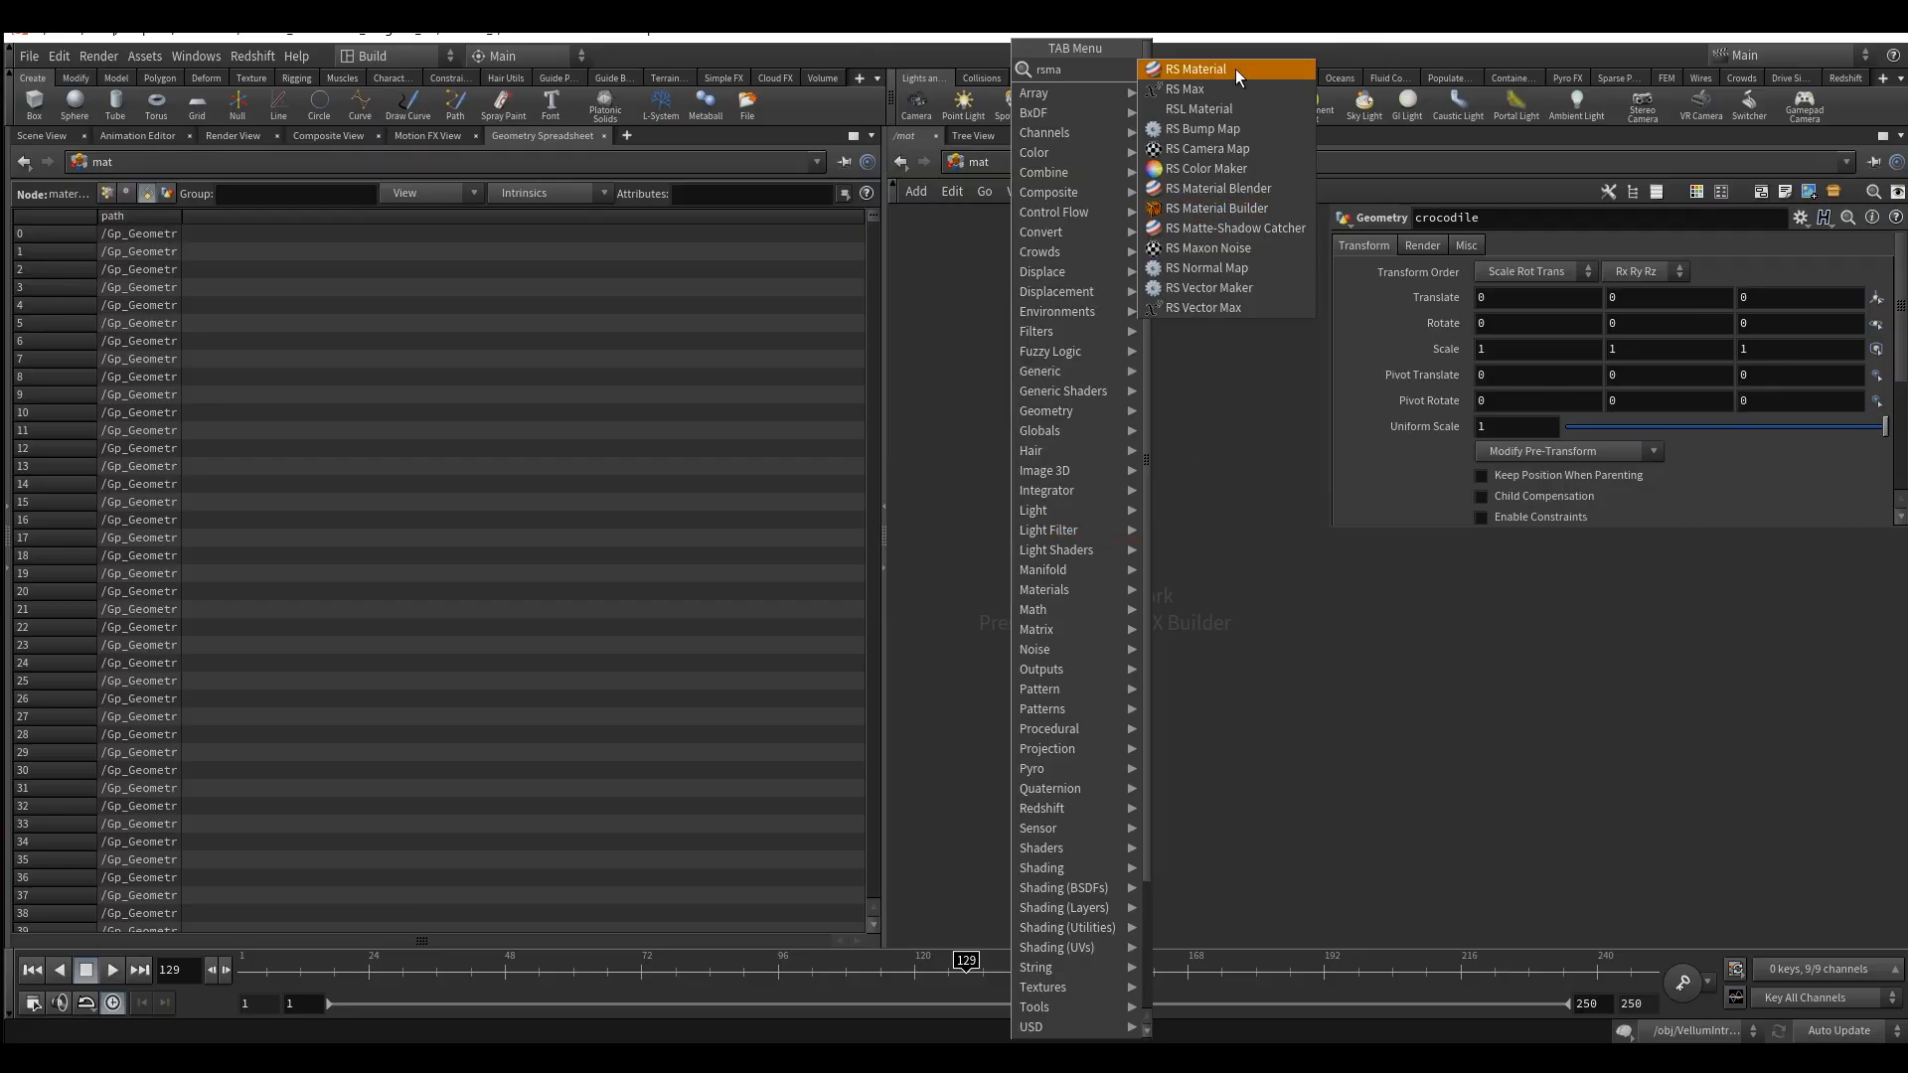
left_click(1219, 207)
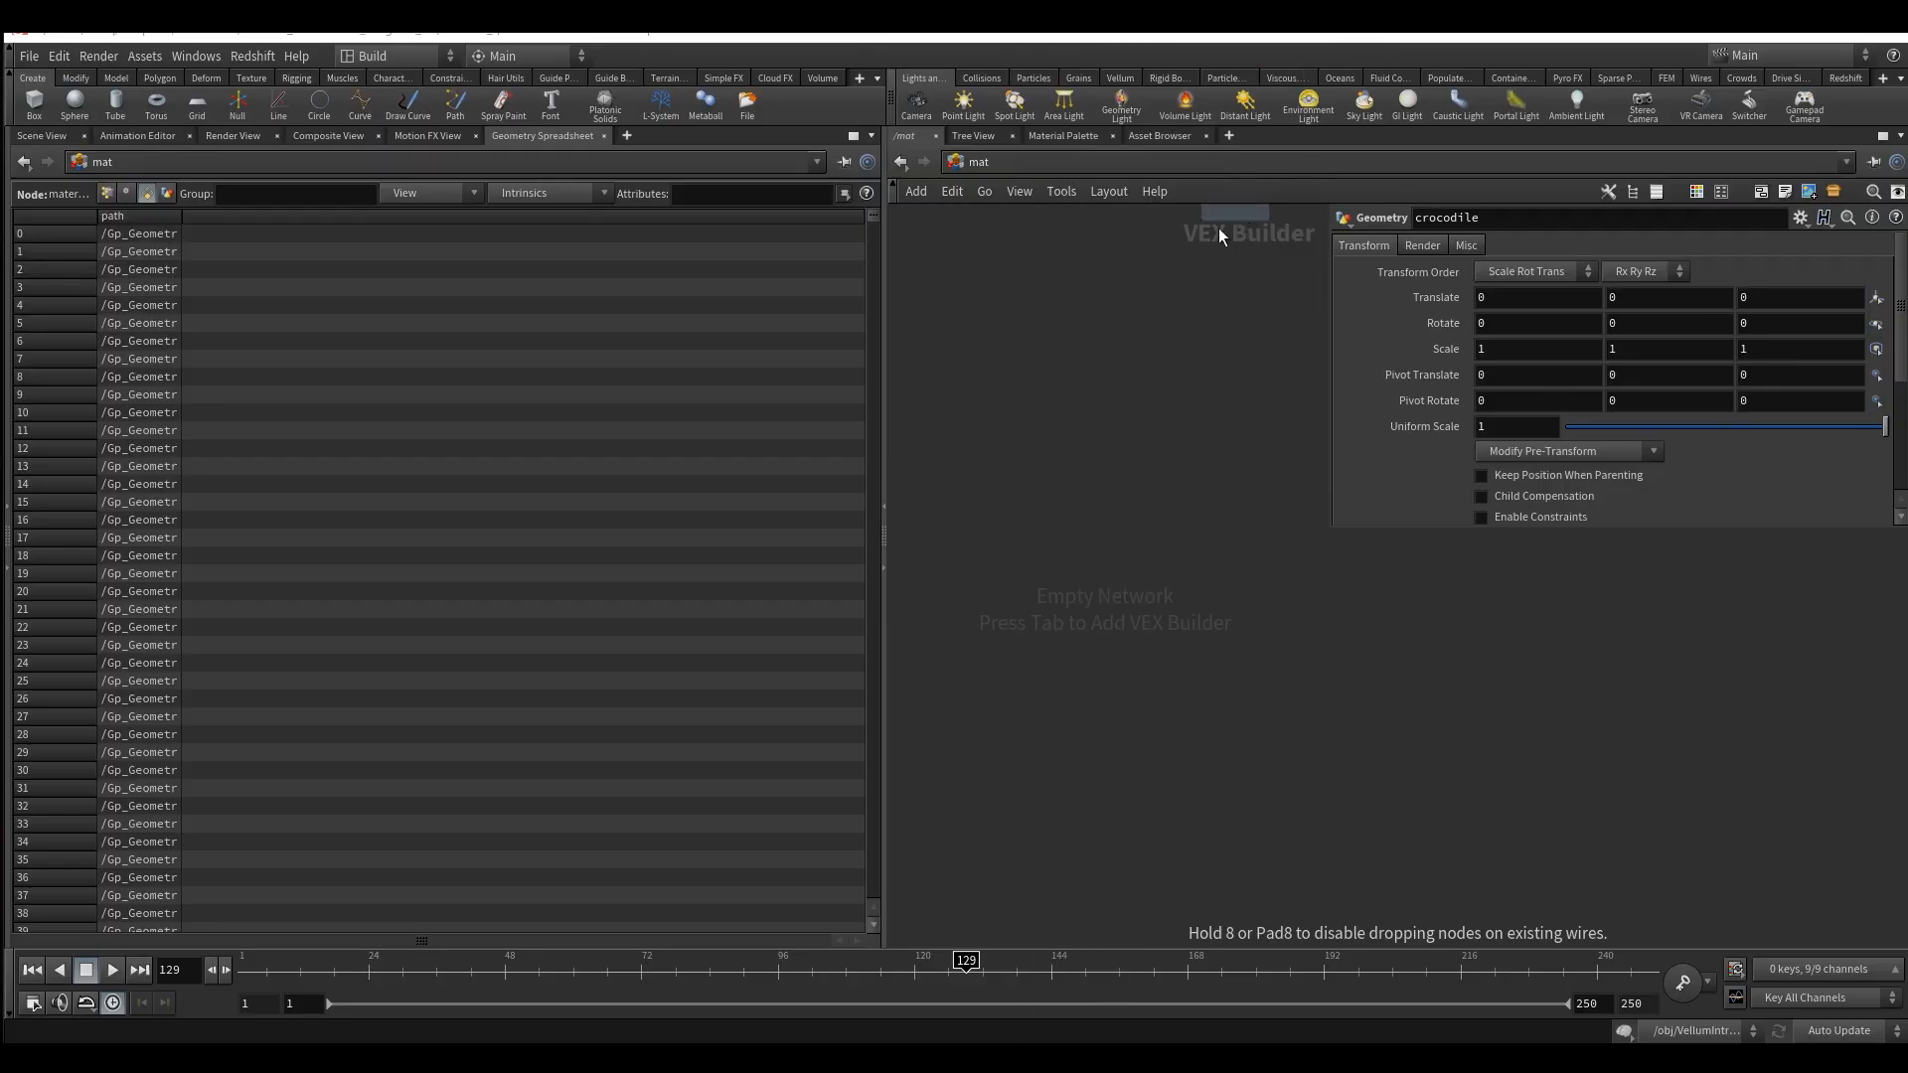
left_click(1342, 685)
scroll(1342, 668, "up", 4)
Rename the new RS Material Builder node as croc_body.
left_click(1339, 664)
left_click_drag(1498, 665, 1205, 668)
type("cr")
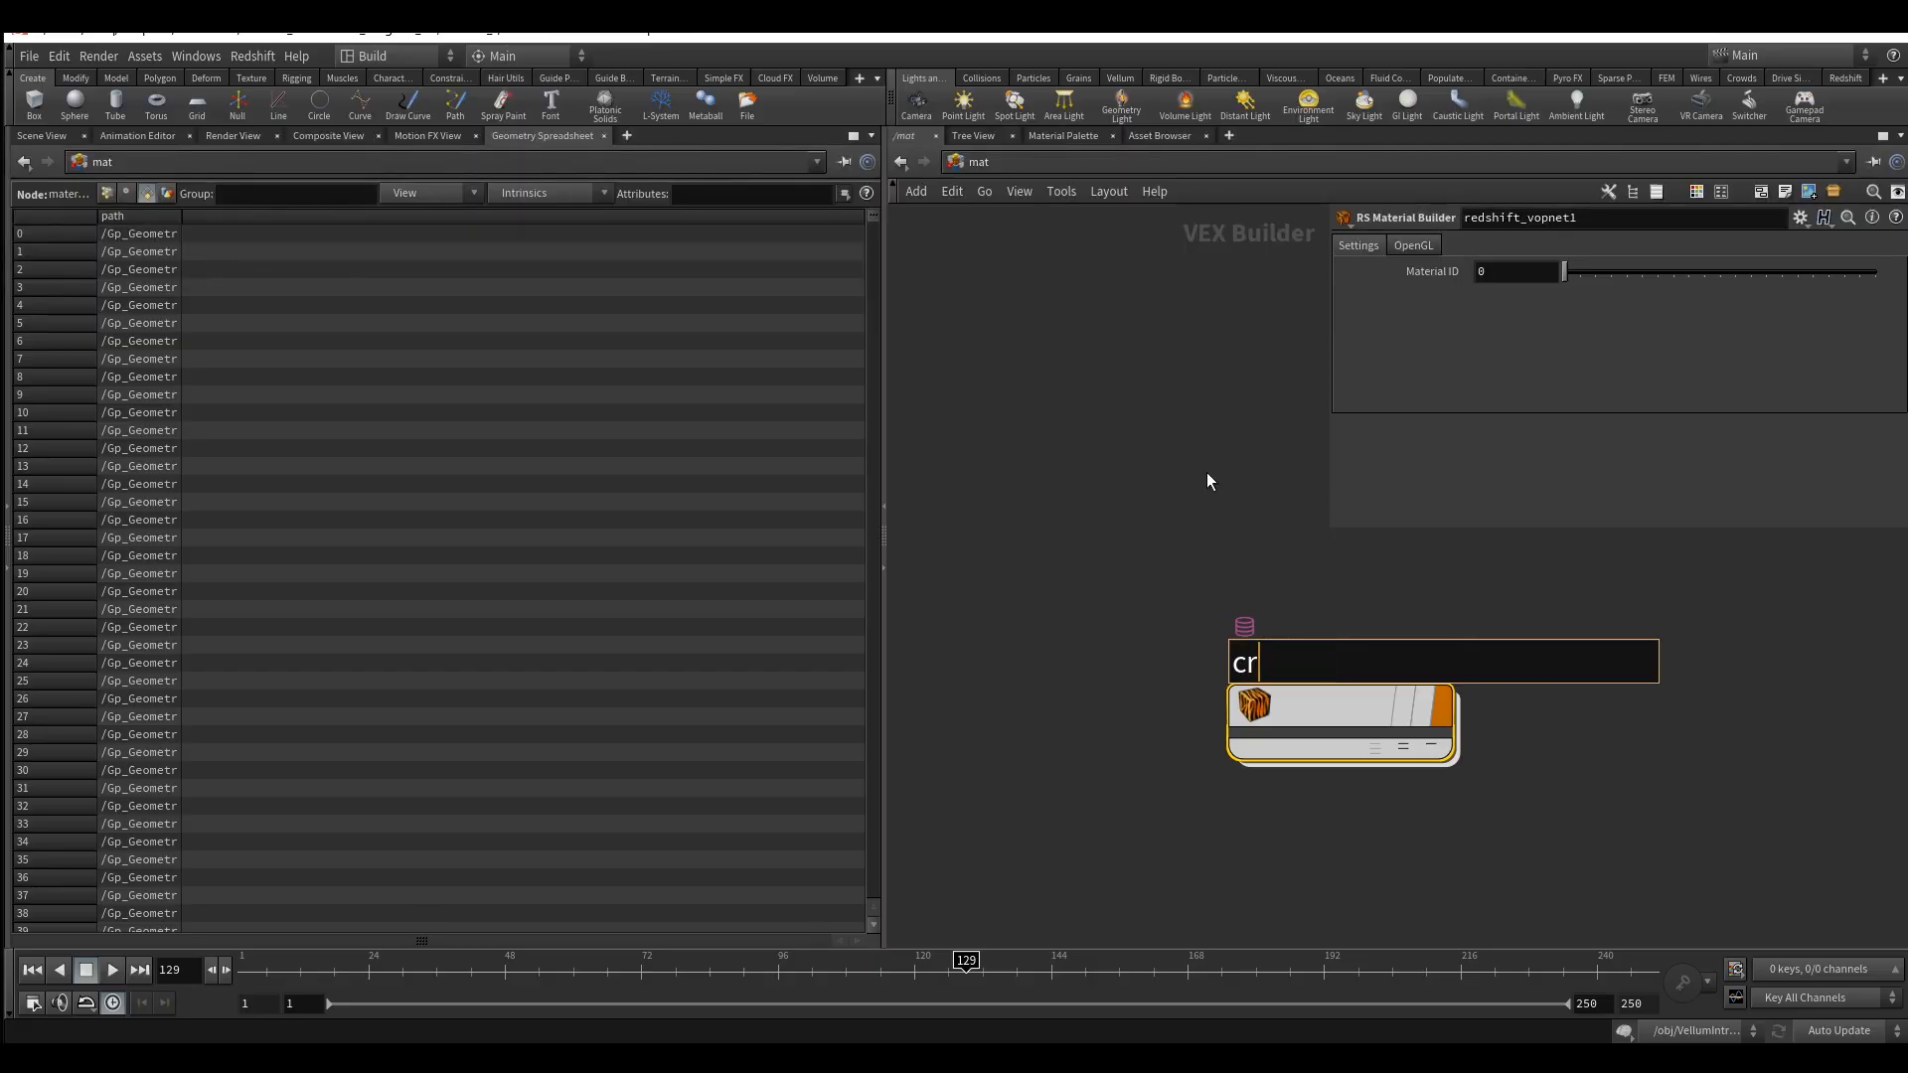
type("oc_body")
key("Return")
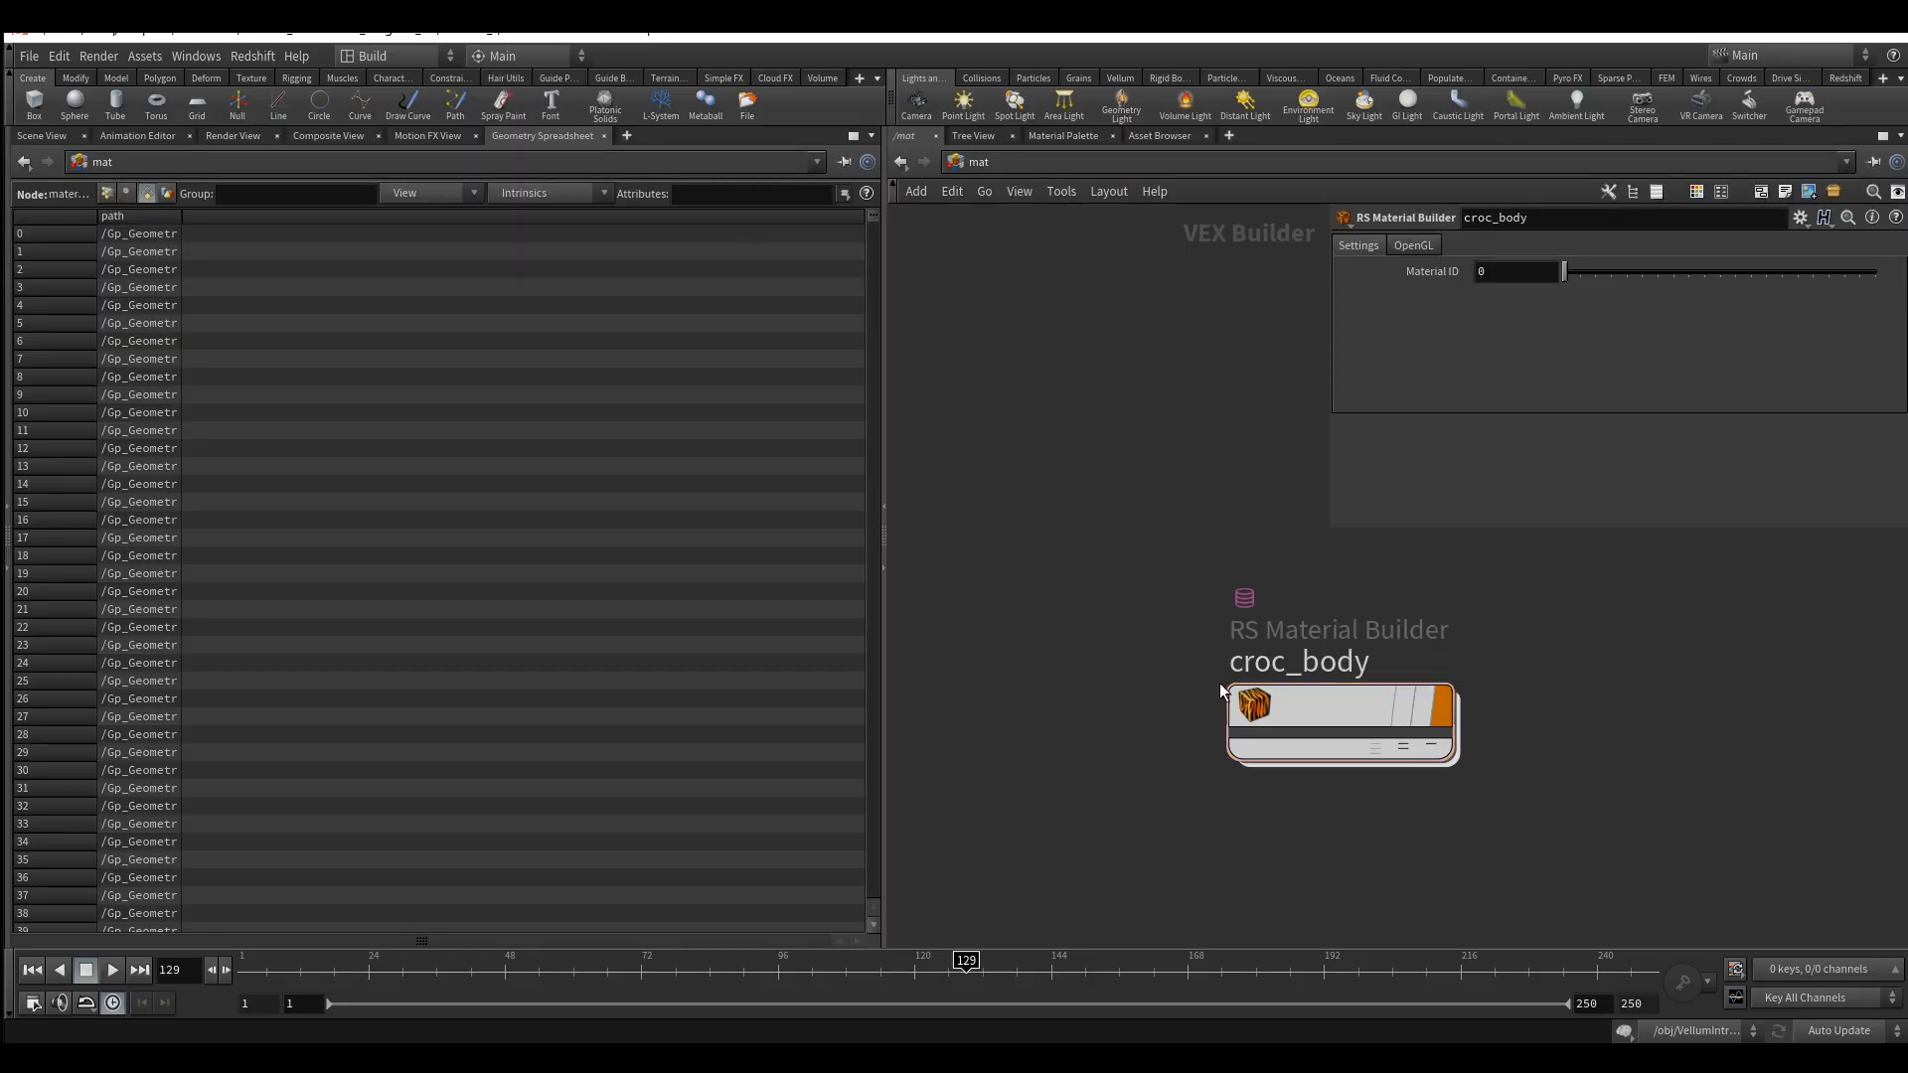
Look inside the croc_body material builder and return to the mat network.
middle_click_drag(1231, 636, 986, 391)
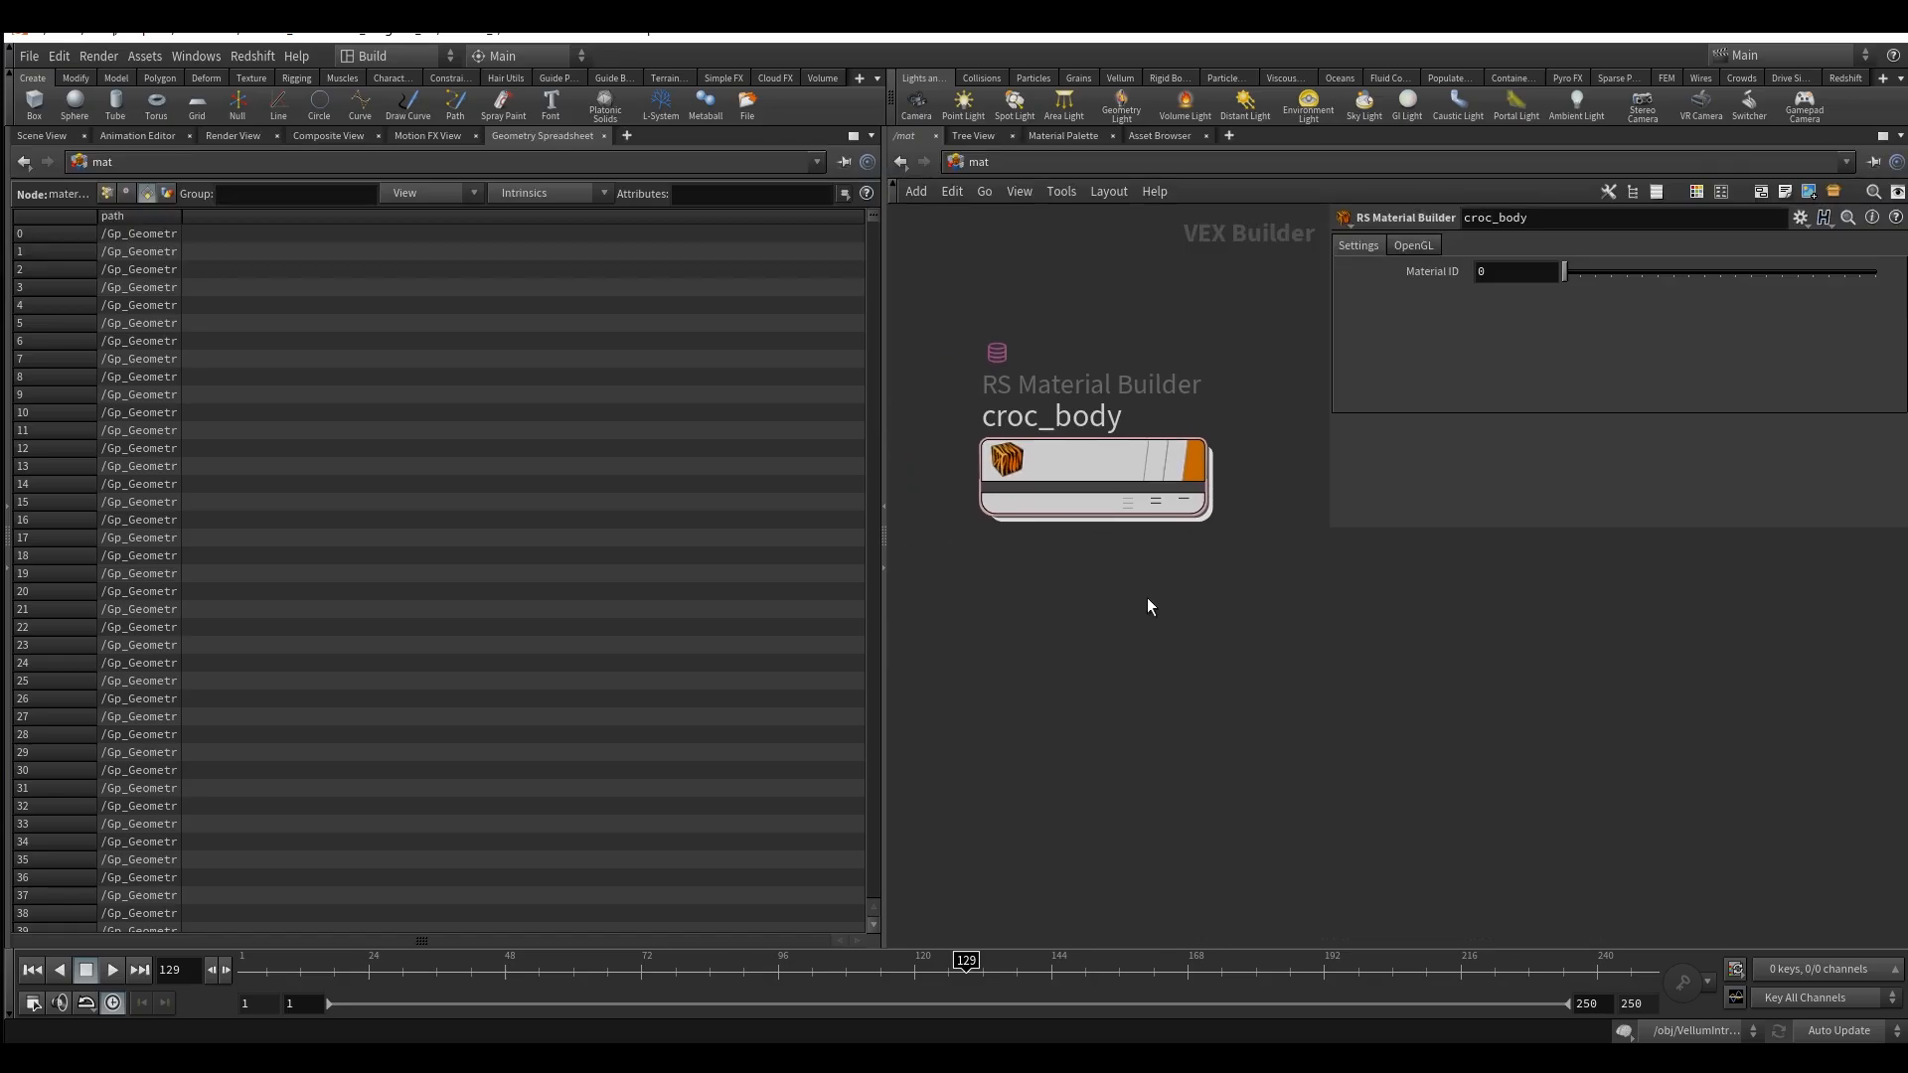
double_click(1099, 473)
left_click(979, 162)
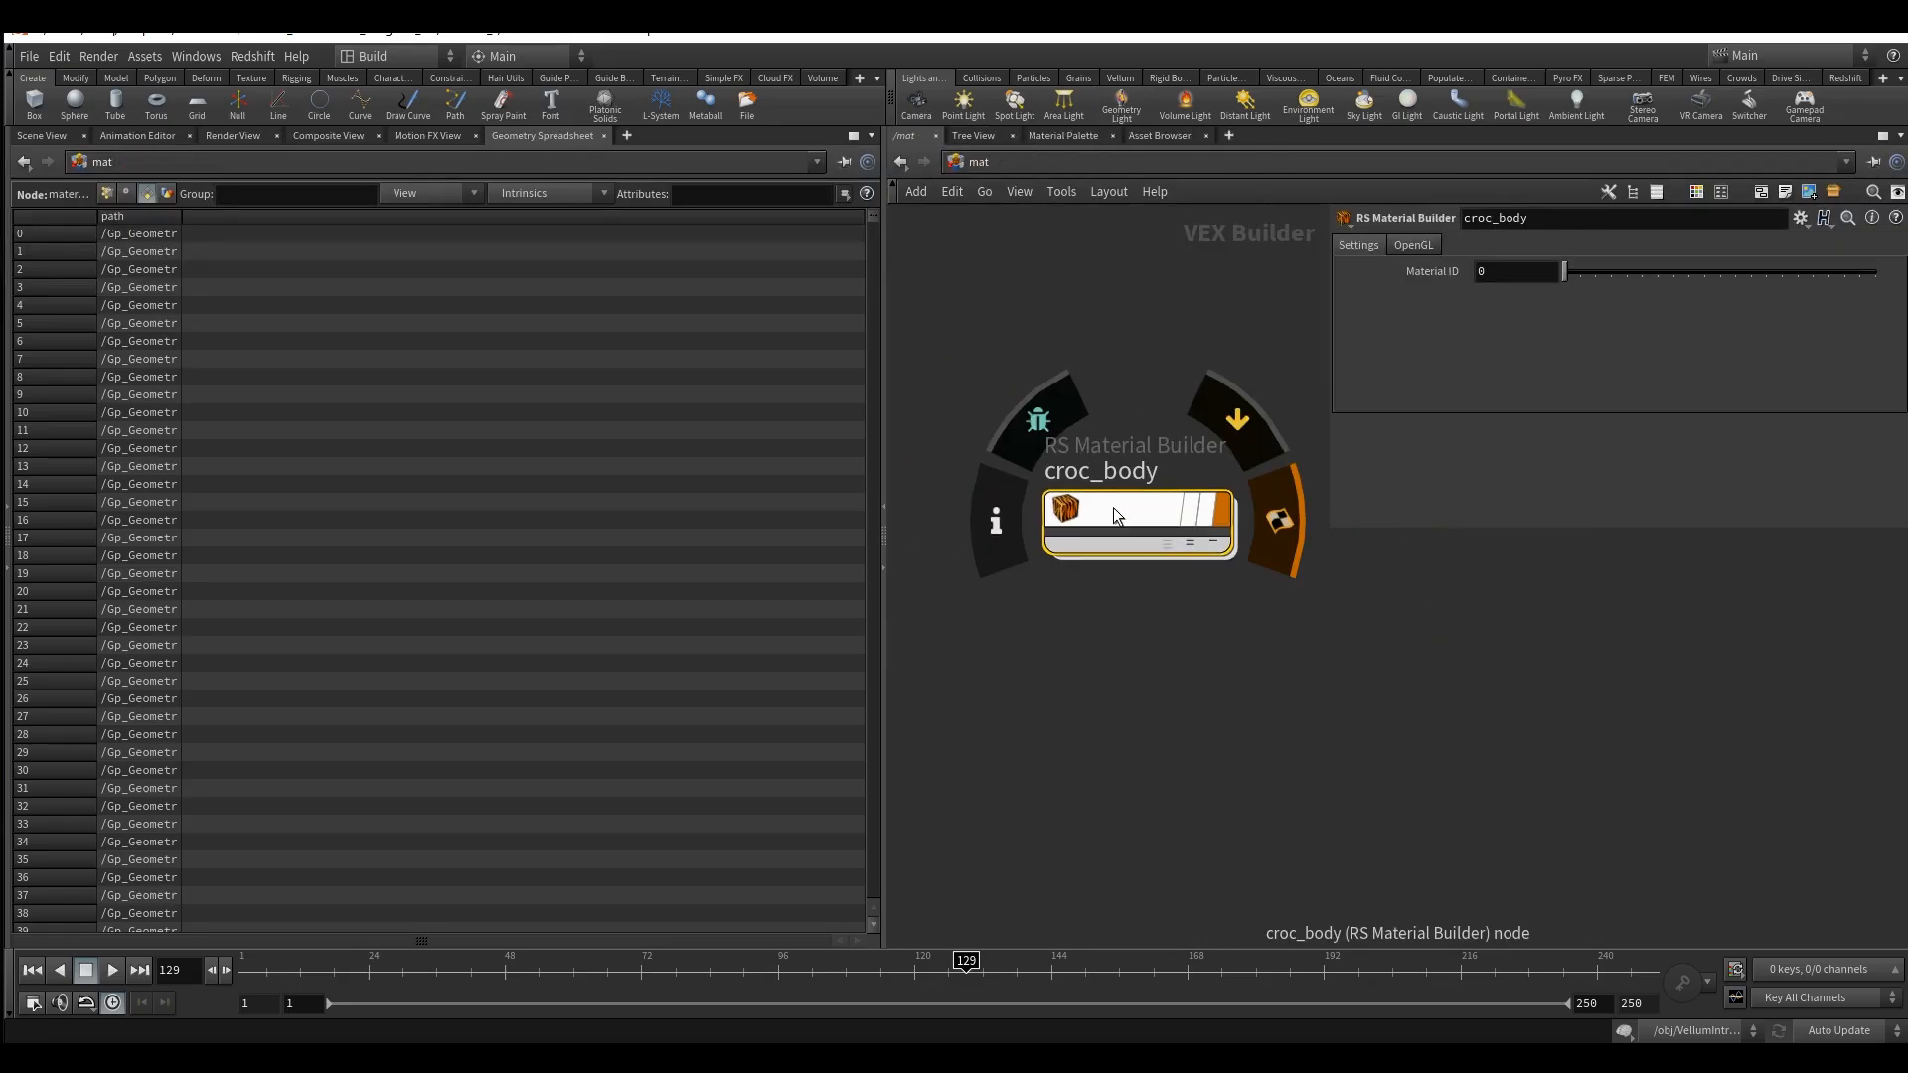
Duplicate croc_body below itself, check the crocodile's path names in the spreadsheet, and rename the copy croc_iris.
left_click_drag(1115, 515, 1113, 685, "alt")
left_click_drag(182, 259, 632, 302)
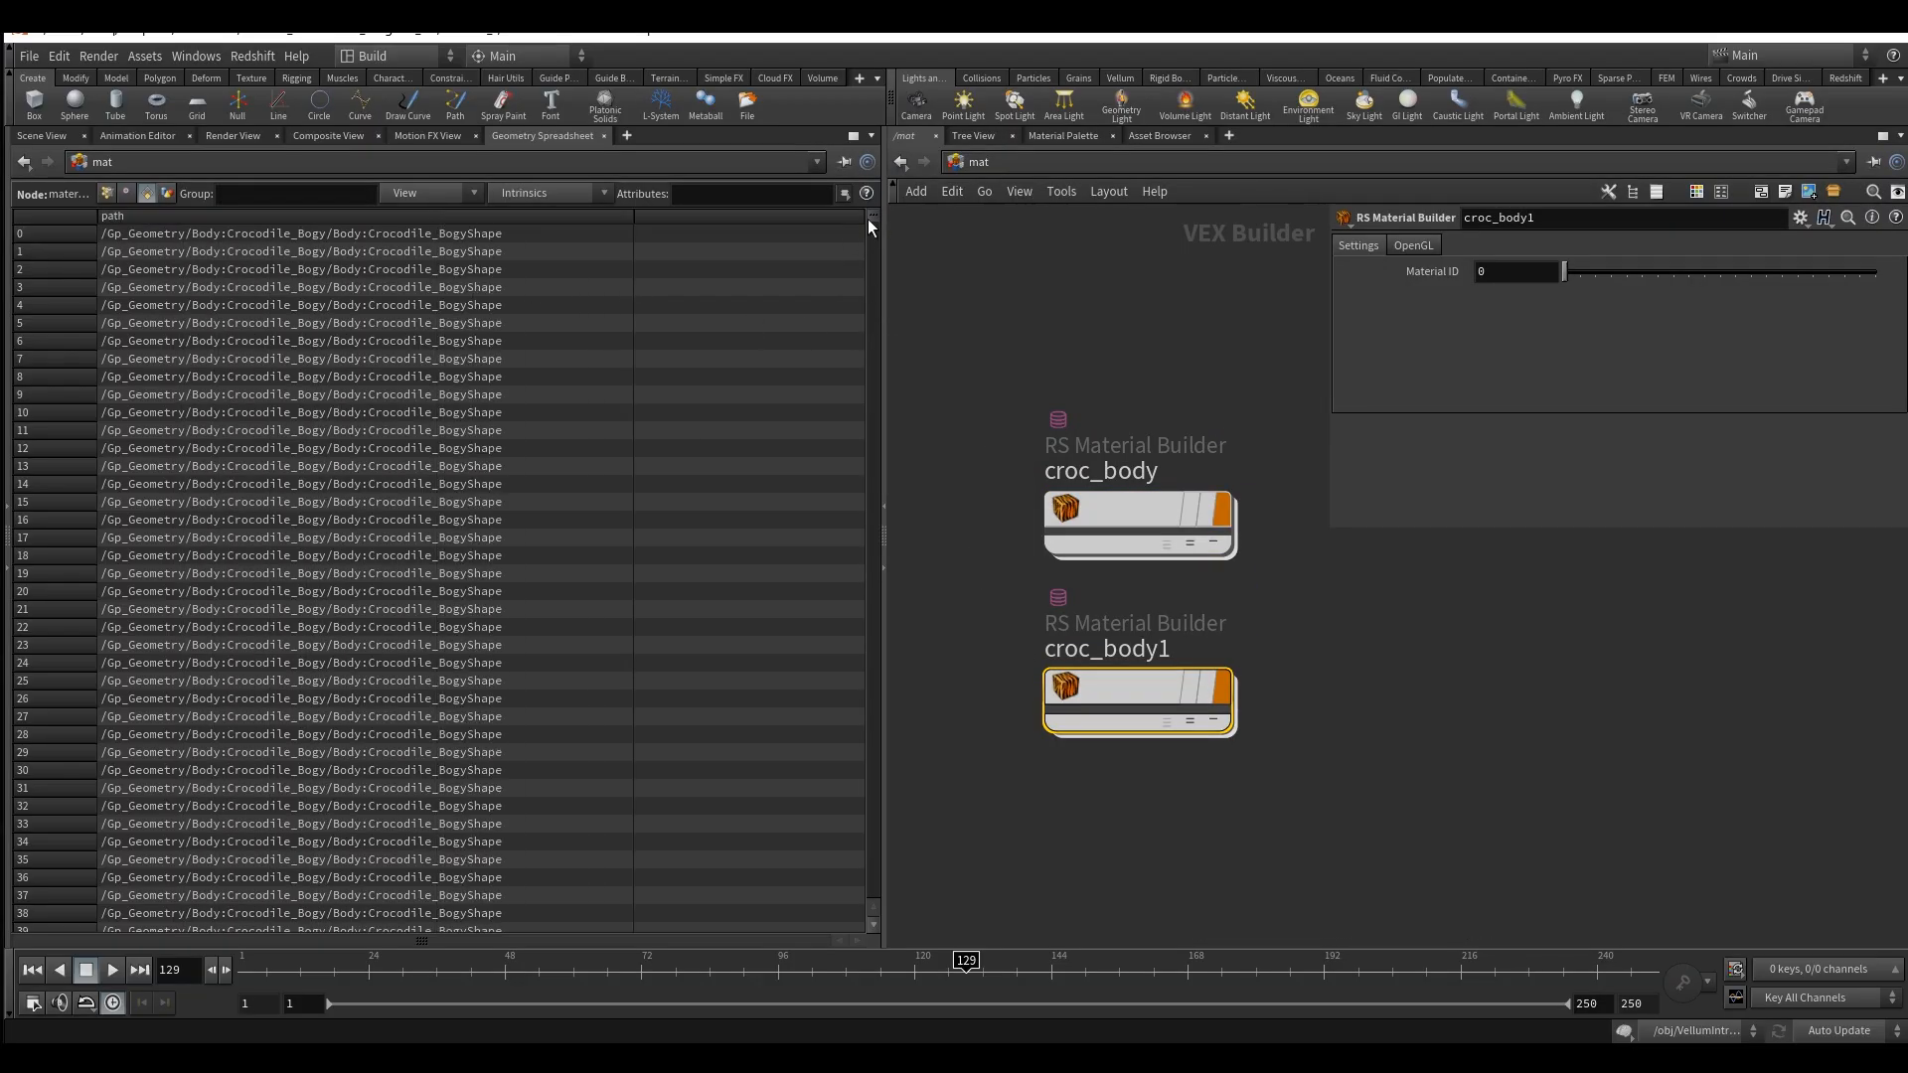
scroll(869, 246, "down", 10)
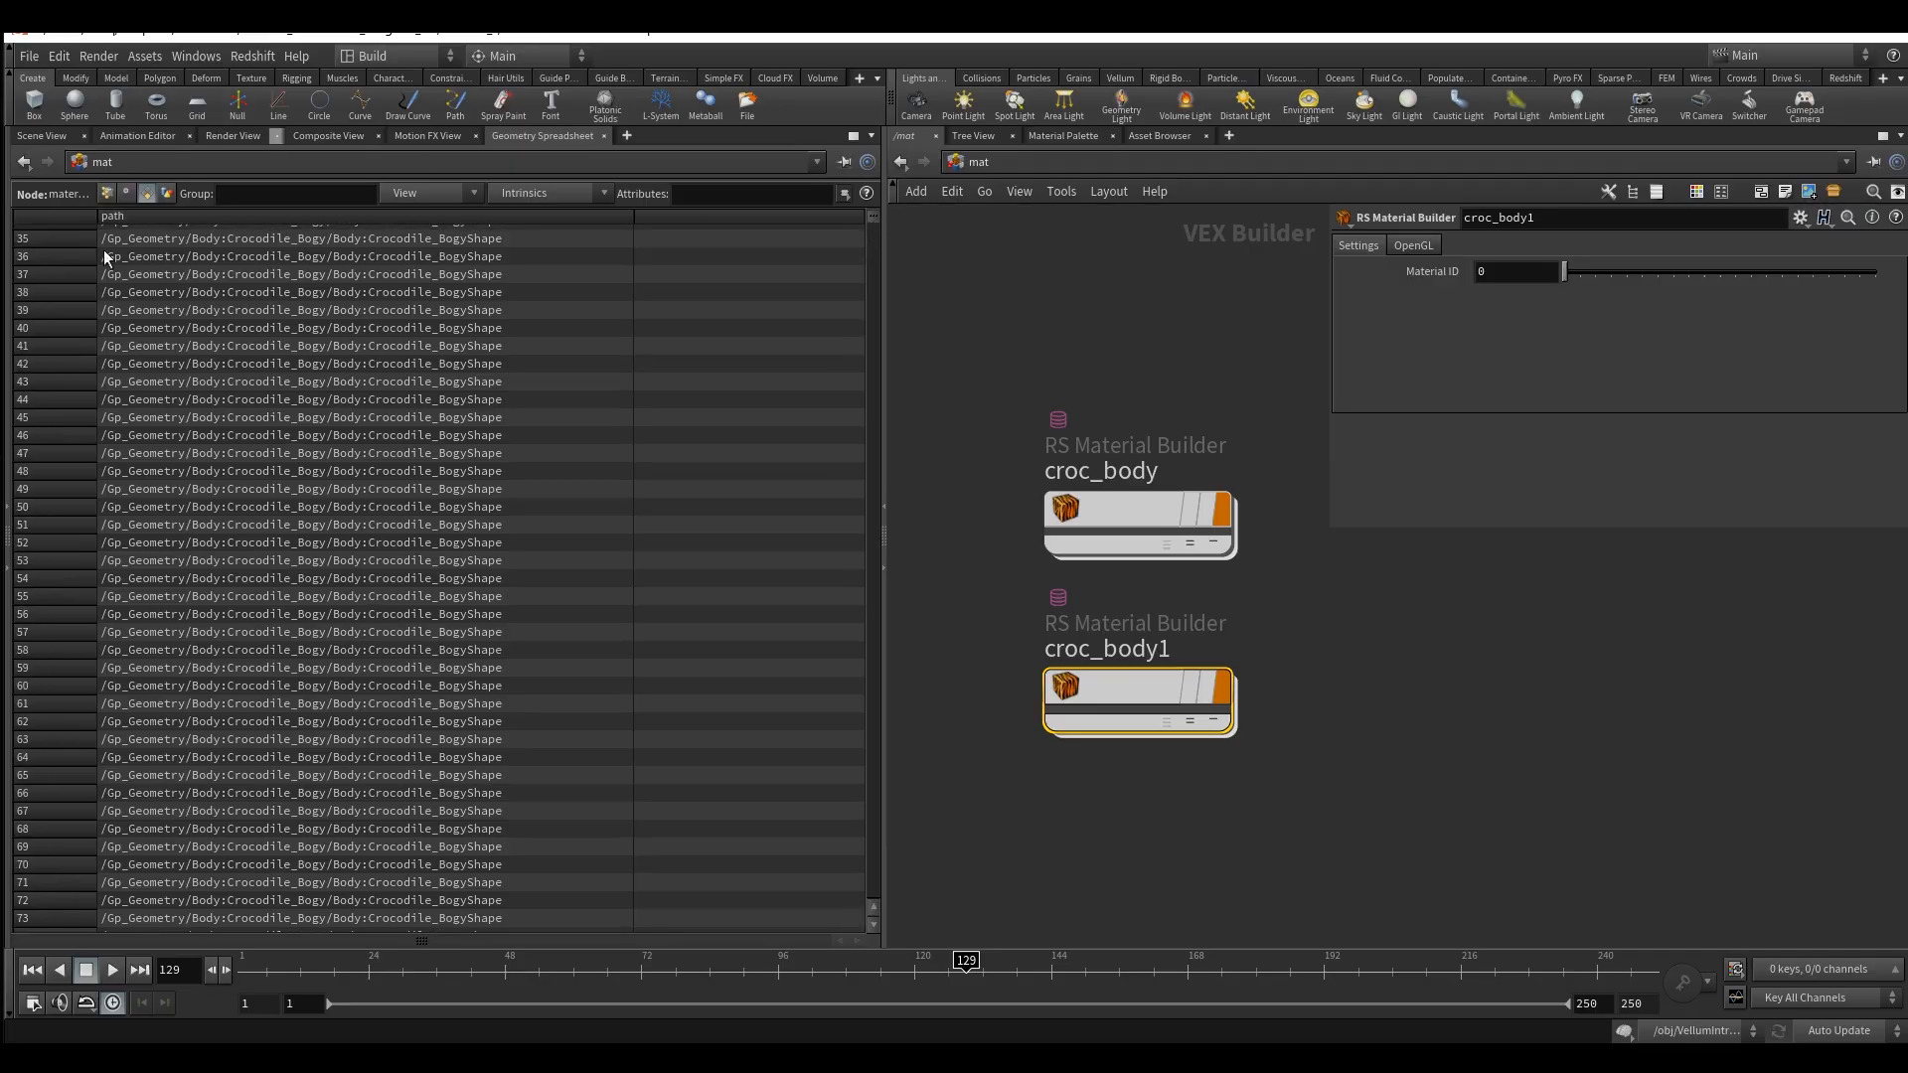
left_click_drag(871, 216, 837, 712)
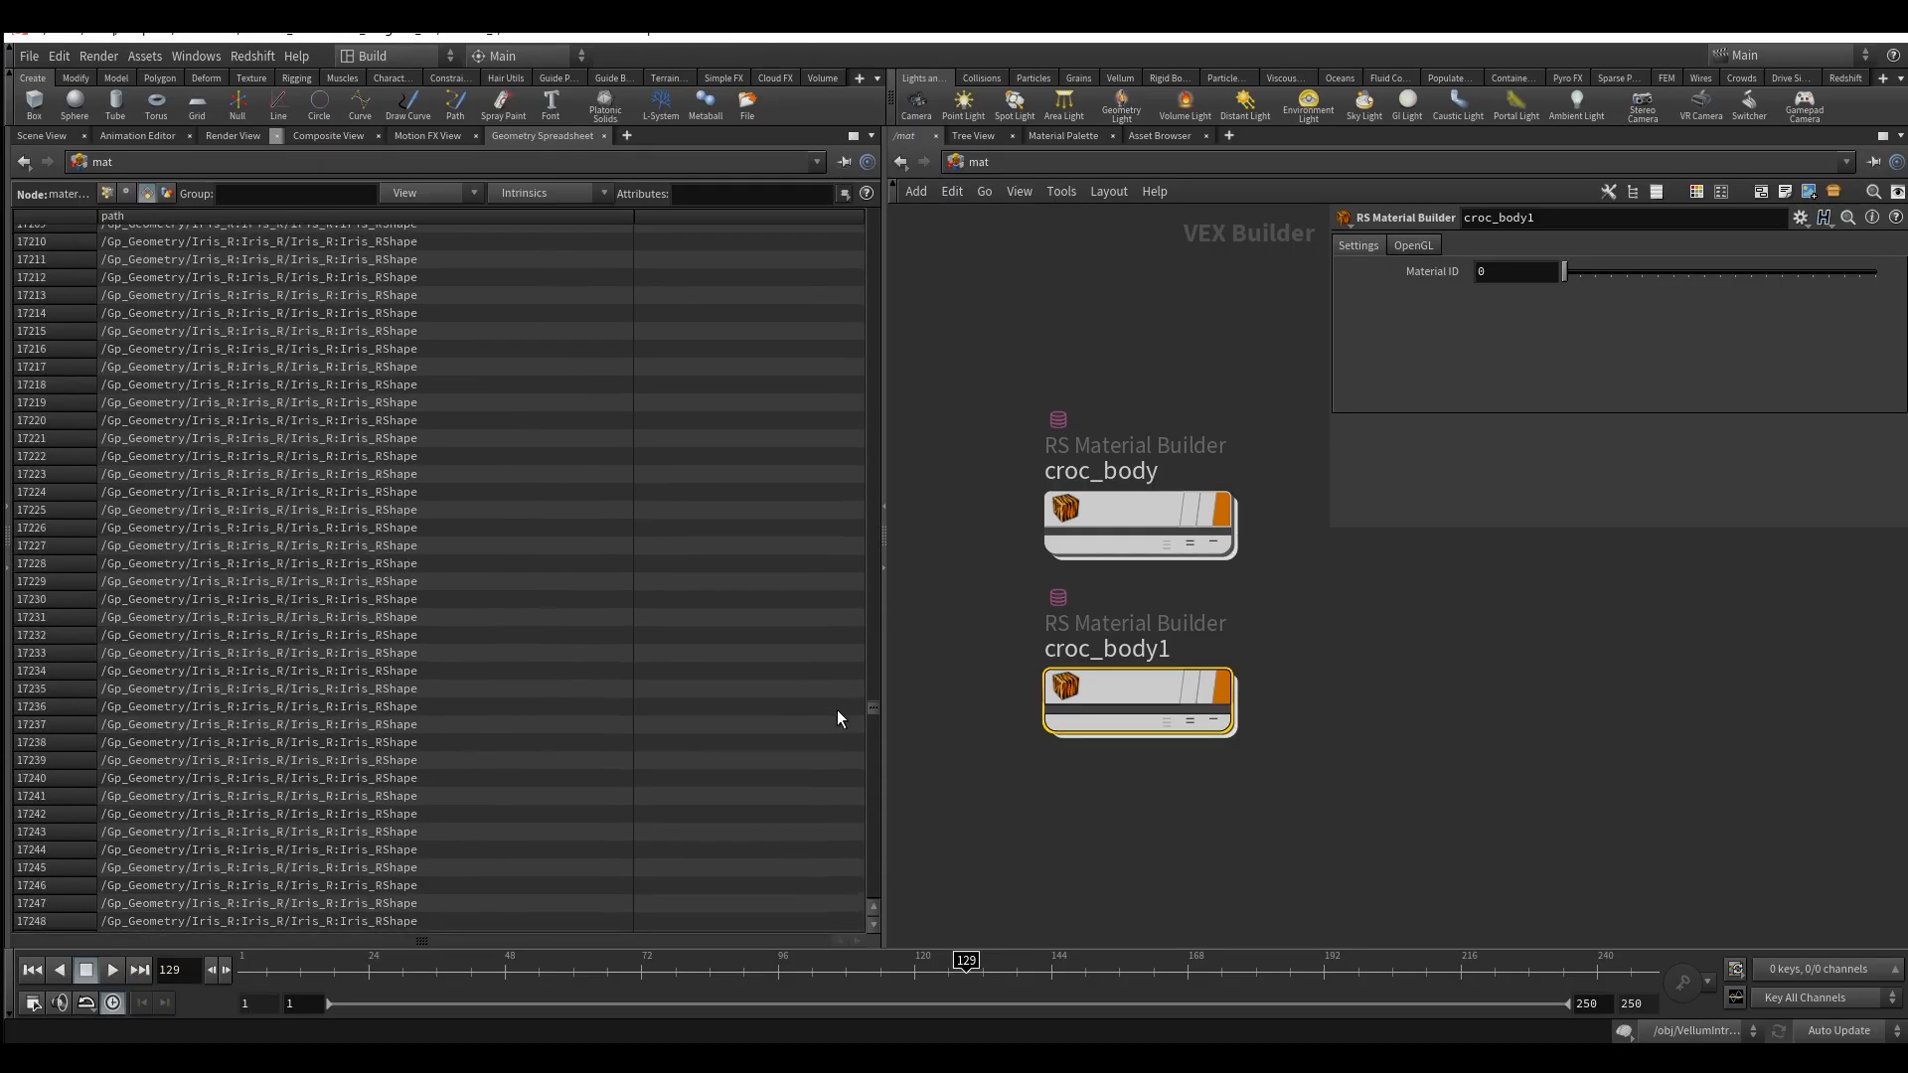
double_click(1139, 649)
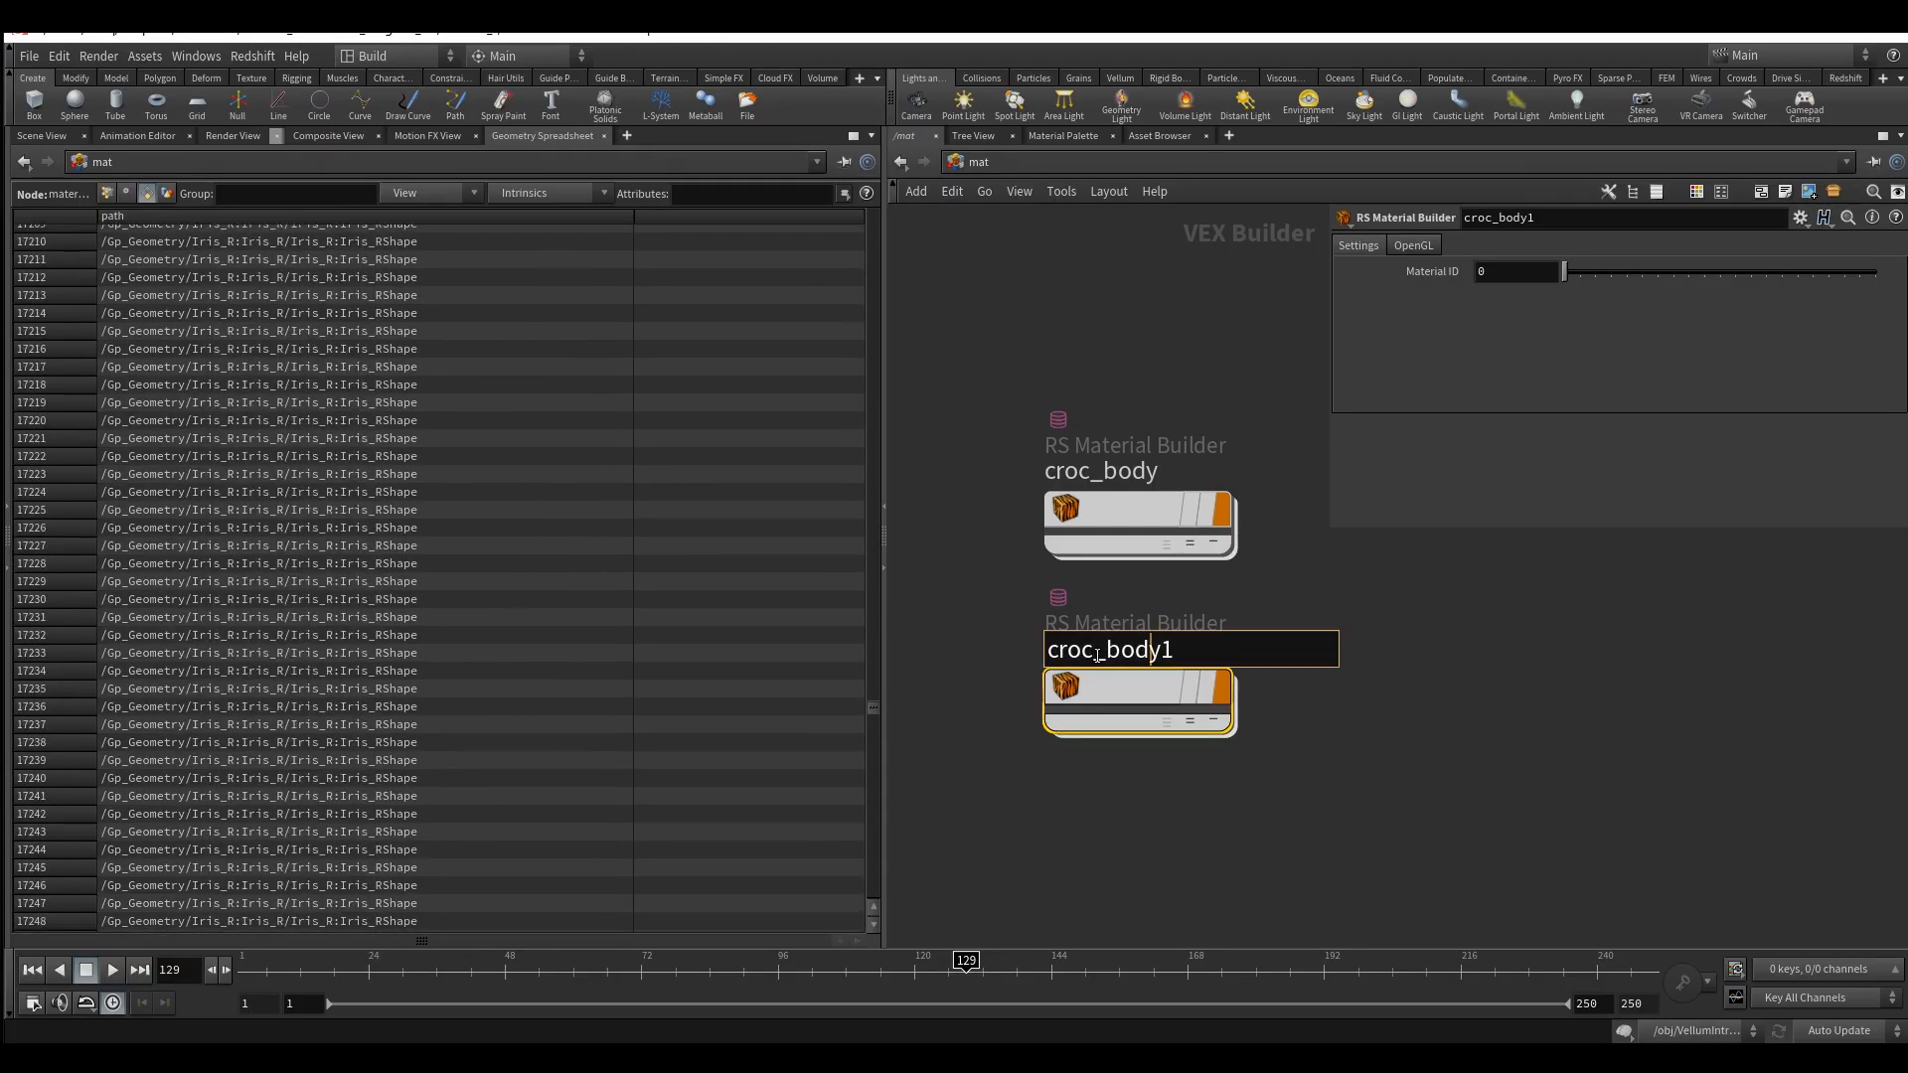
left_click_drag(1104, 652, 1318, 664)
type("l")
key("BackSpace")
type("iris")
left_click(1227, 843)
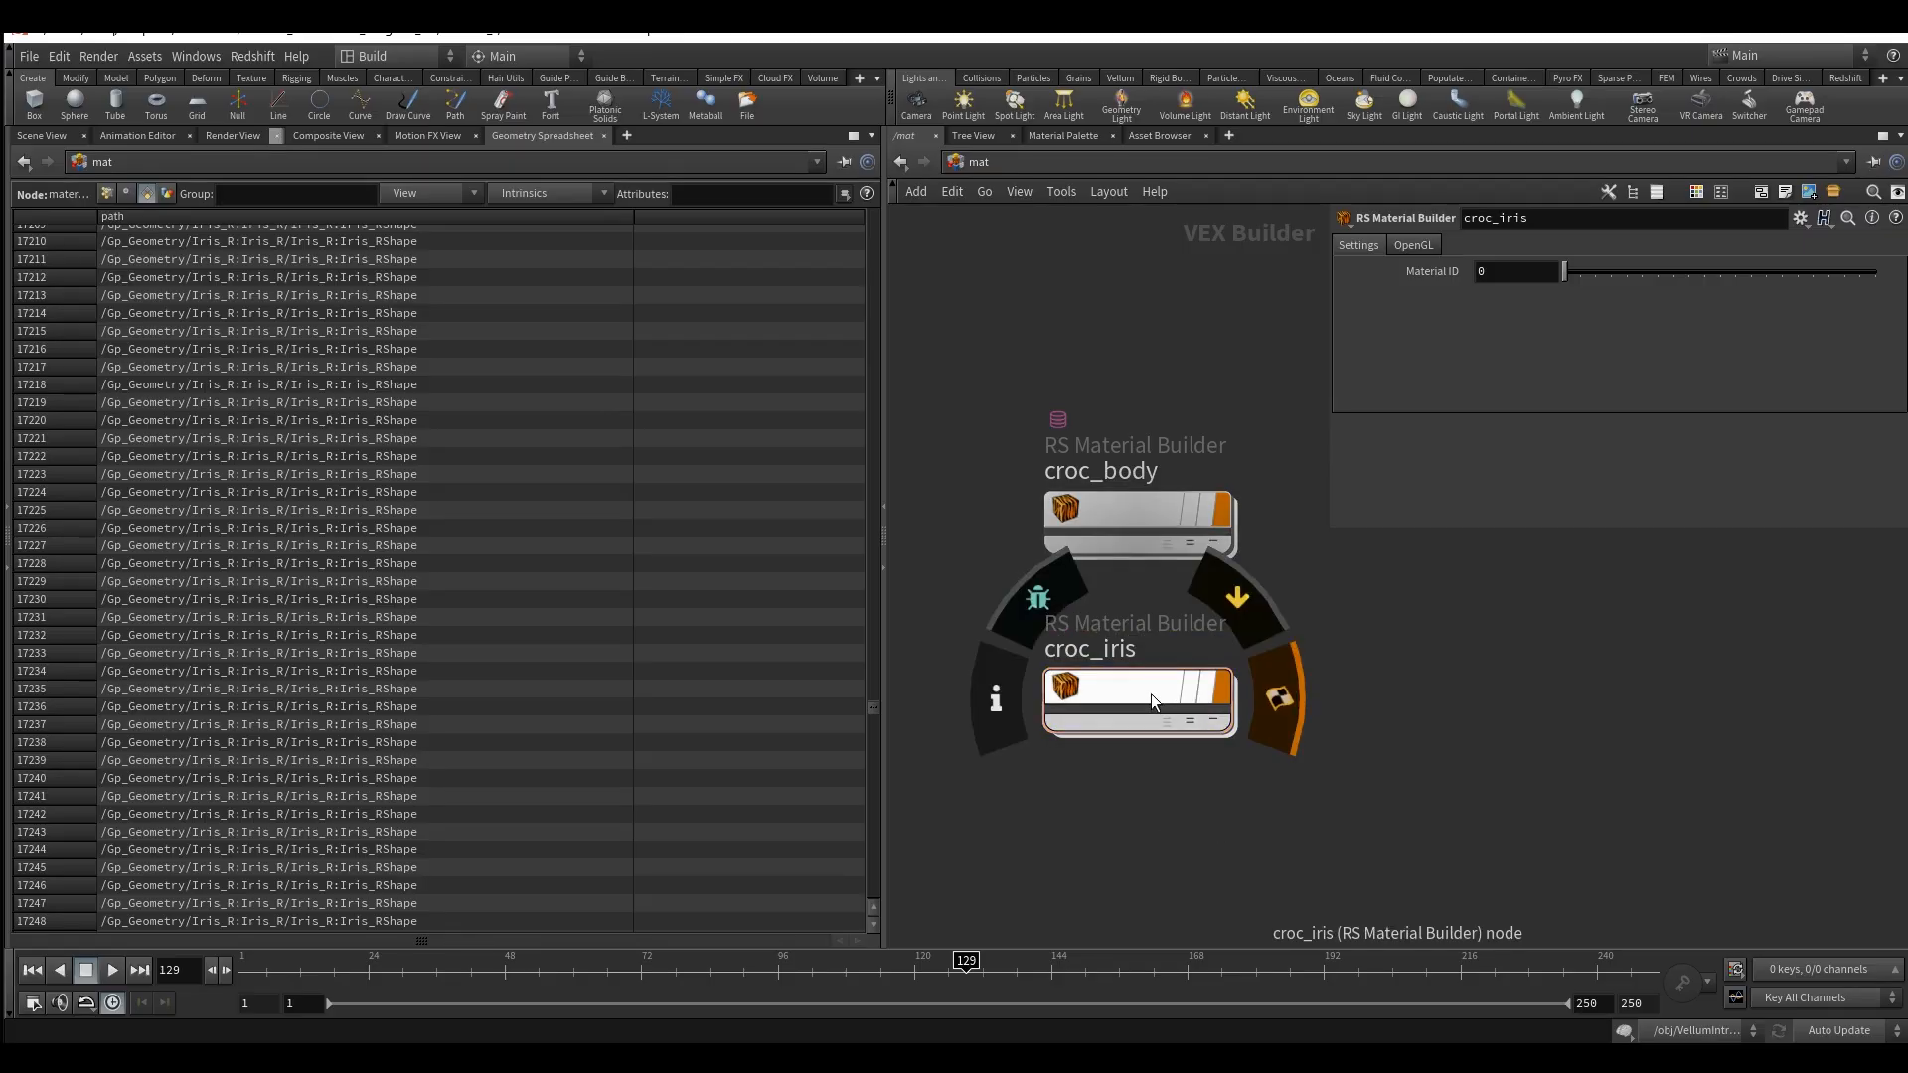
Duplicate croc_iris below itself and rename the copy croc_sclera, matching the Sclera paths in the spreadsheet.
left_click_drag(1150, 694, 1144, 821, "alt")
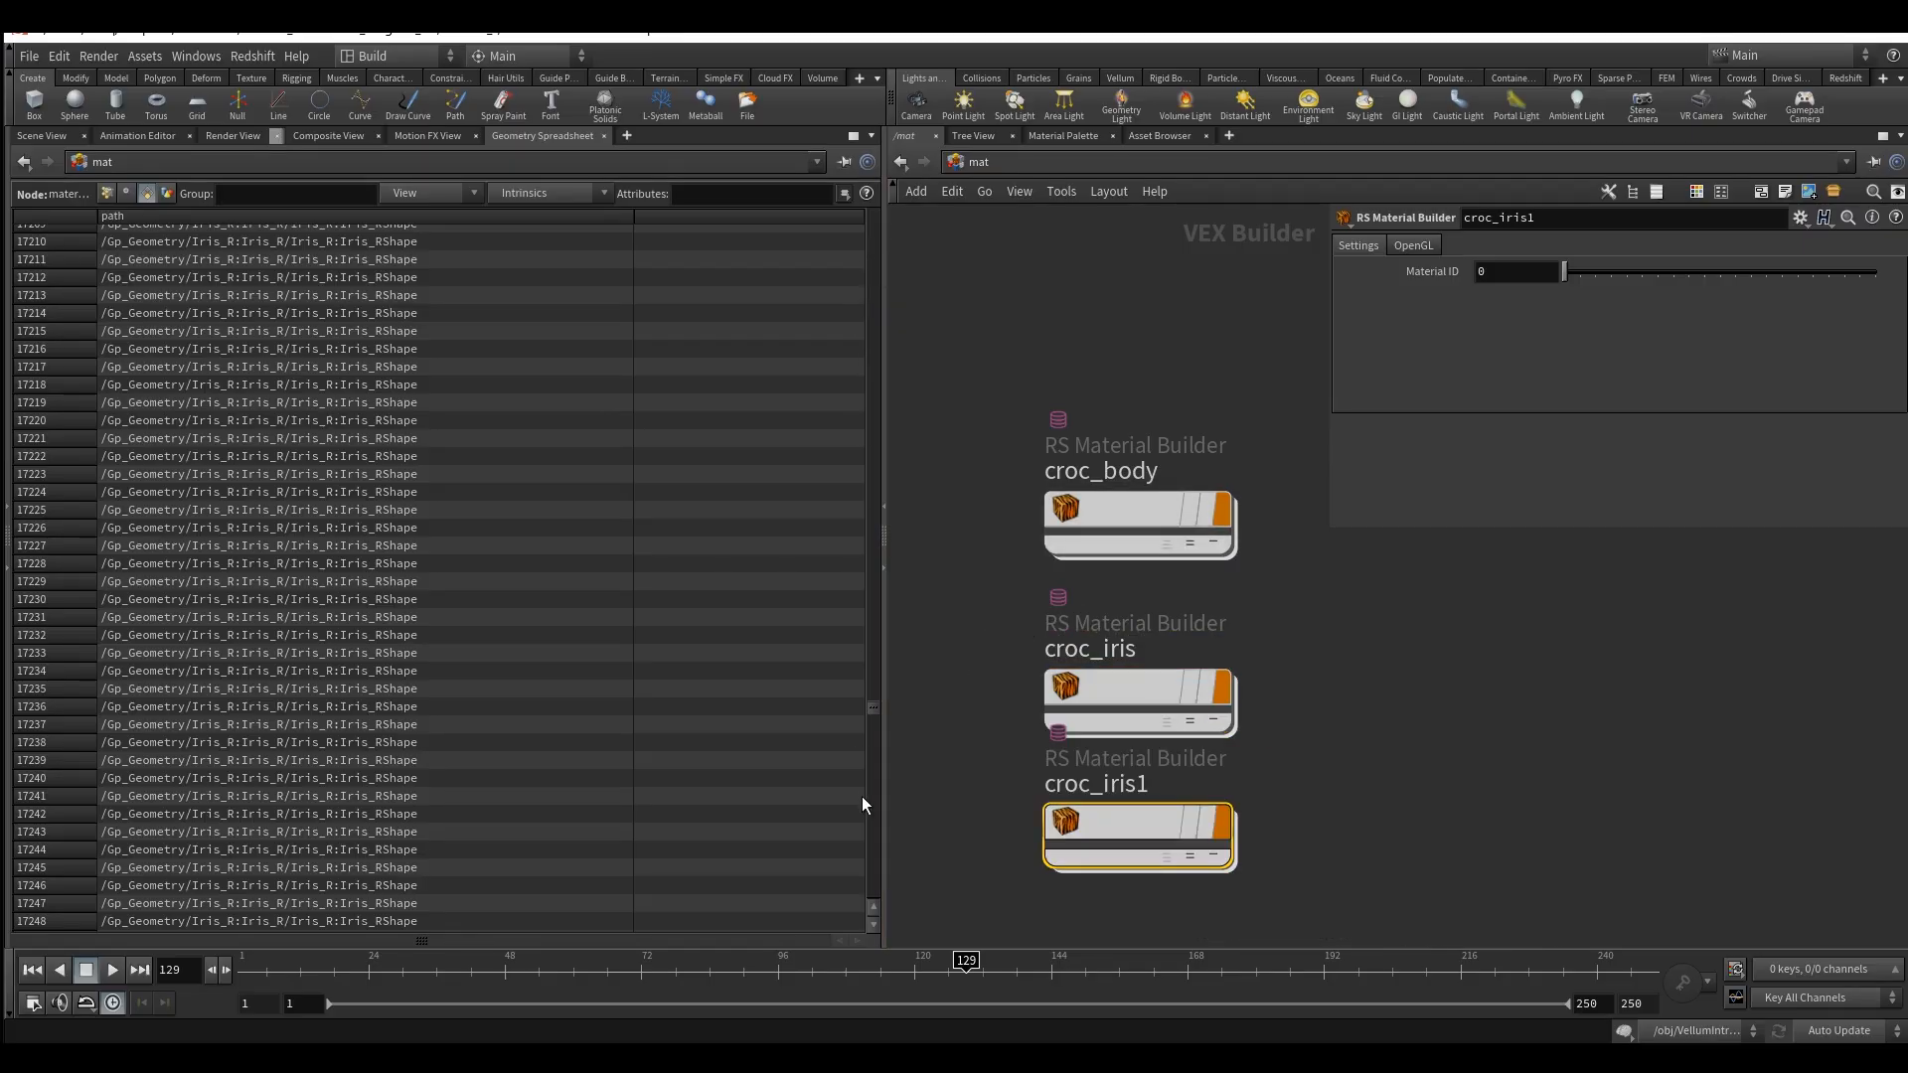
left_click_drag(875, 710, 867, 819)
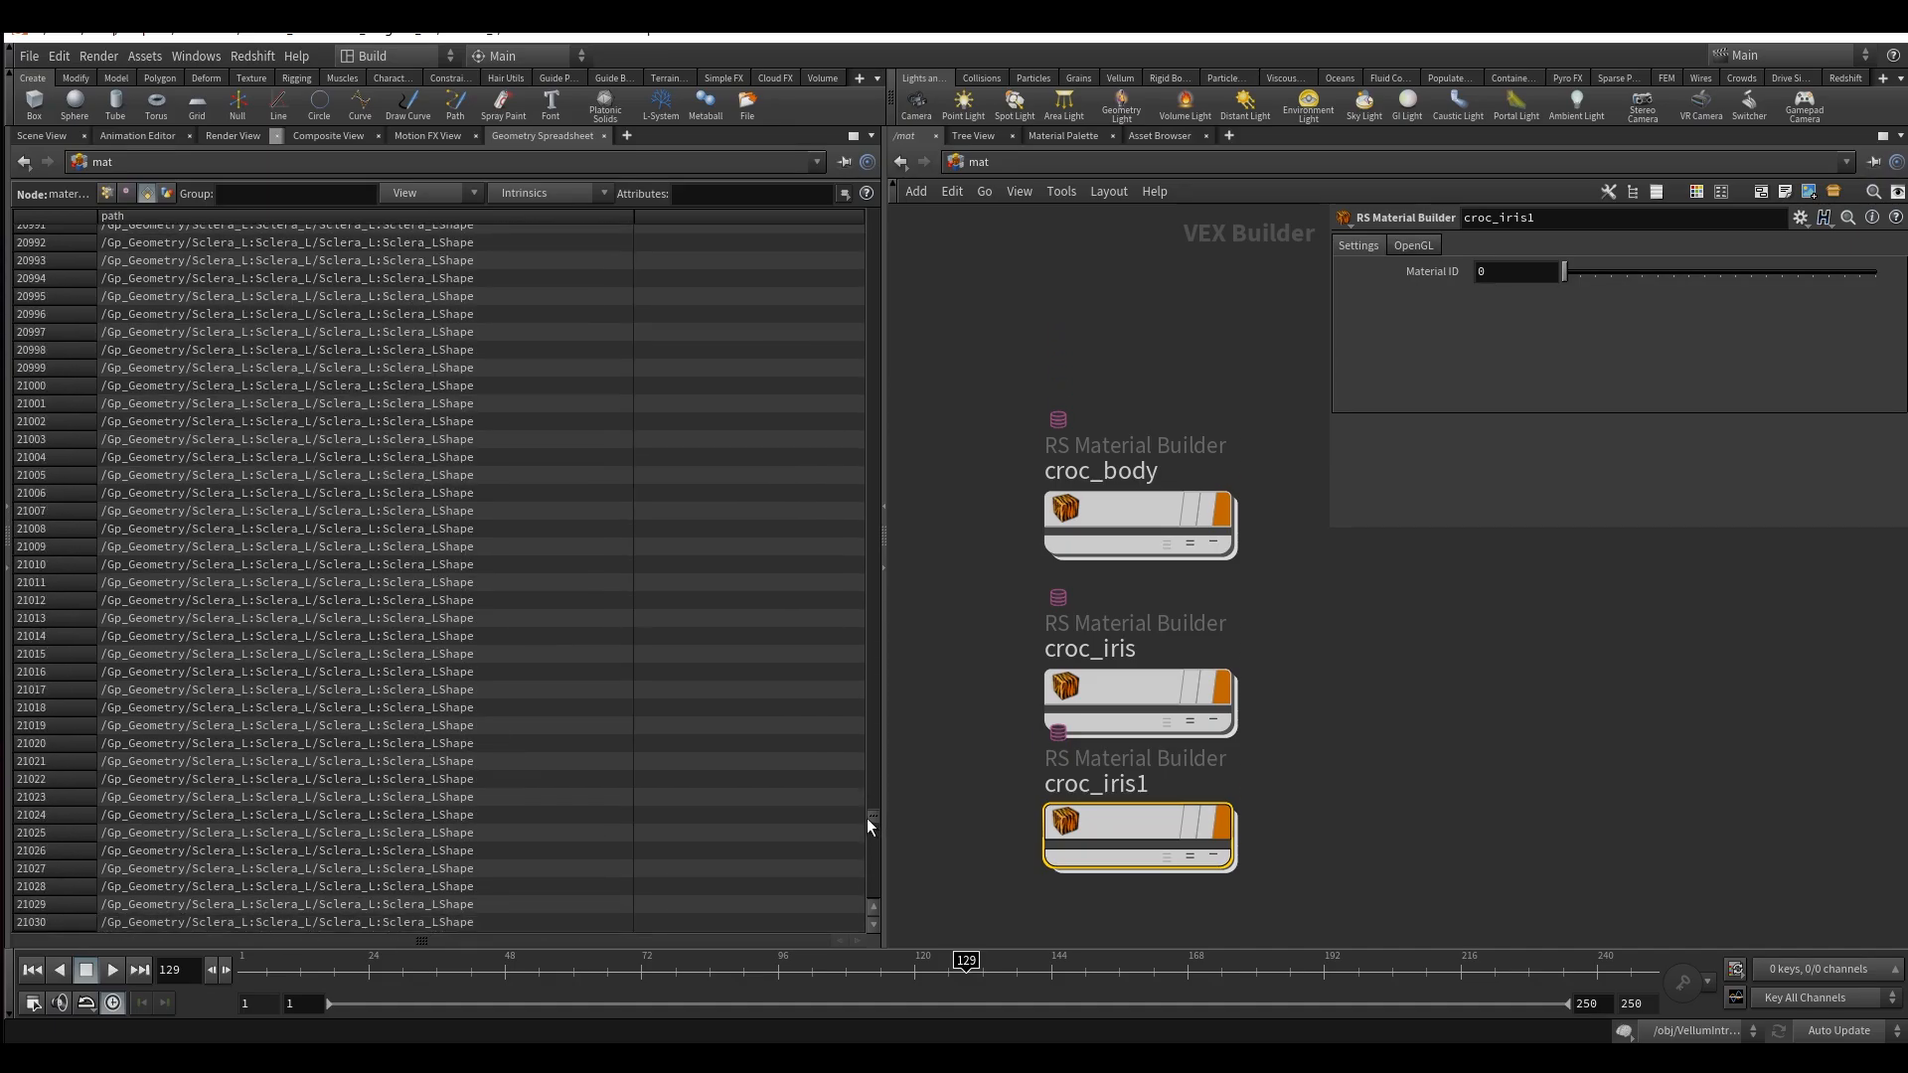
mouse_move(1136, 815)
left_click_drag(1136, 825, 1142, 879)
middle_click_drag(1295, 715, 1326, 470)
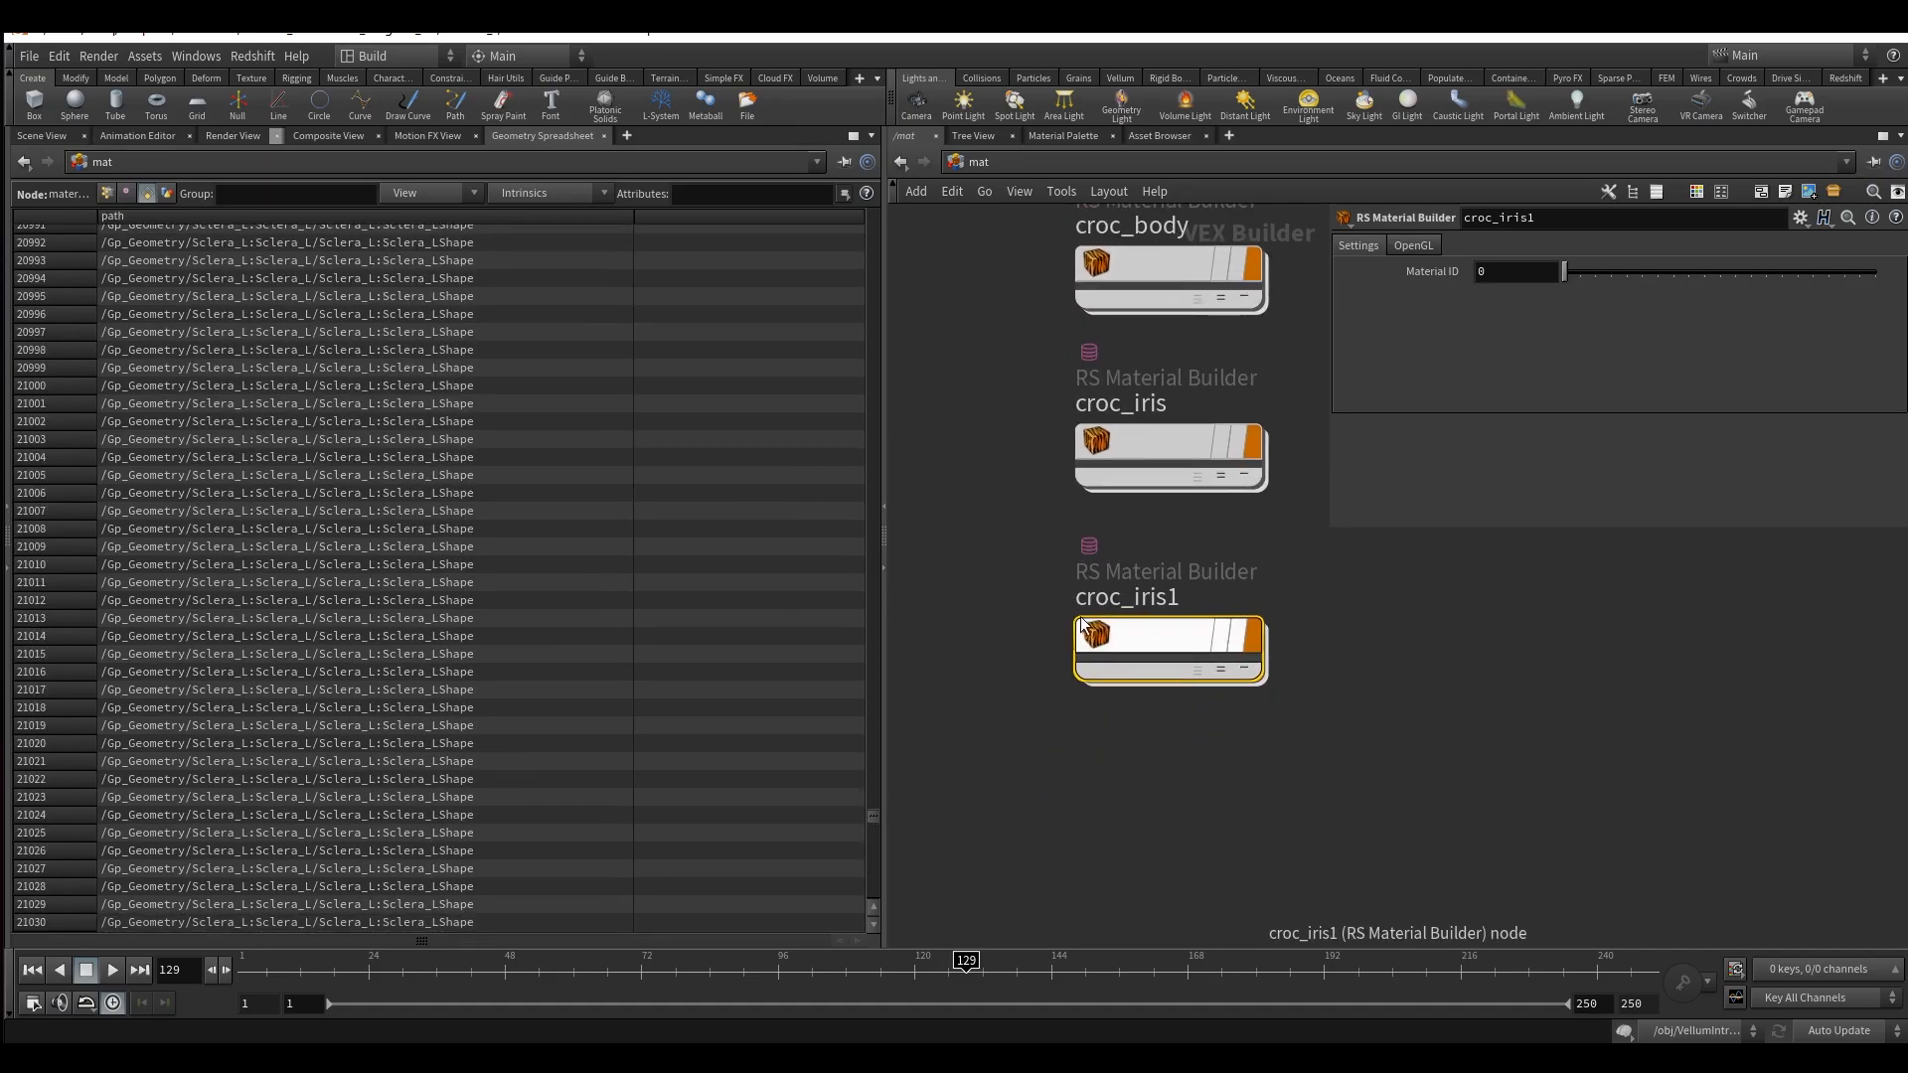
double_click(1152, 601)
left_click_drag(1183, 599, 1136, 608)
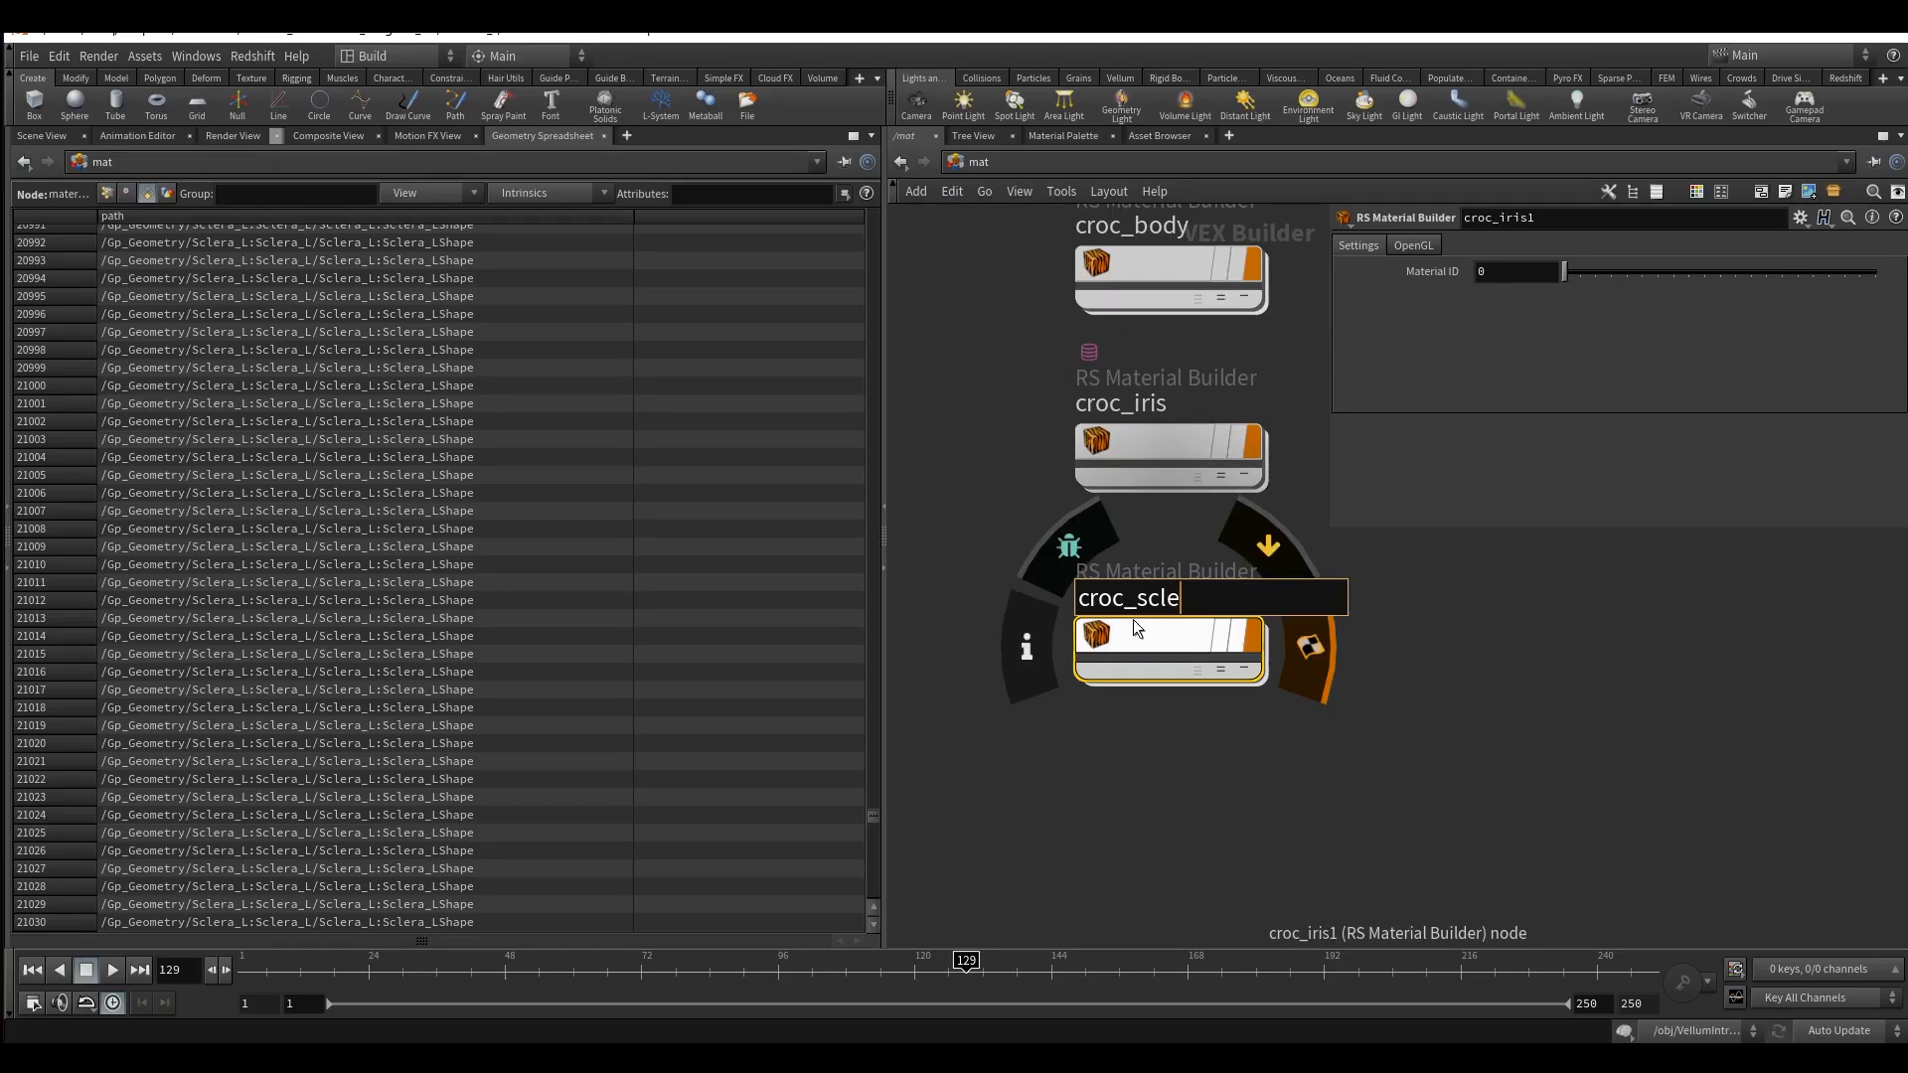
type("sclera")
key("Return")
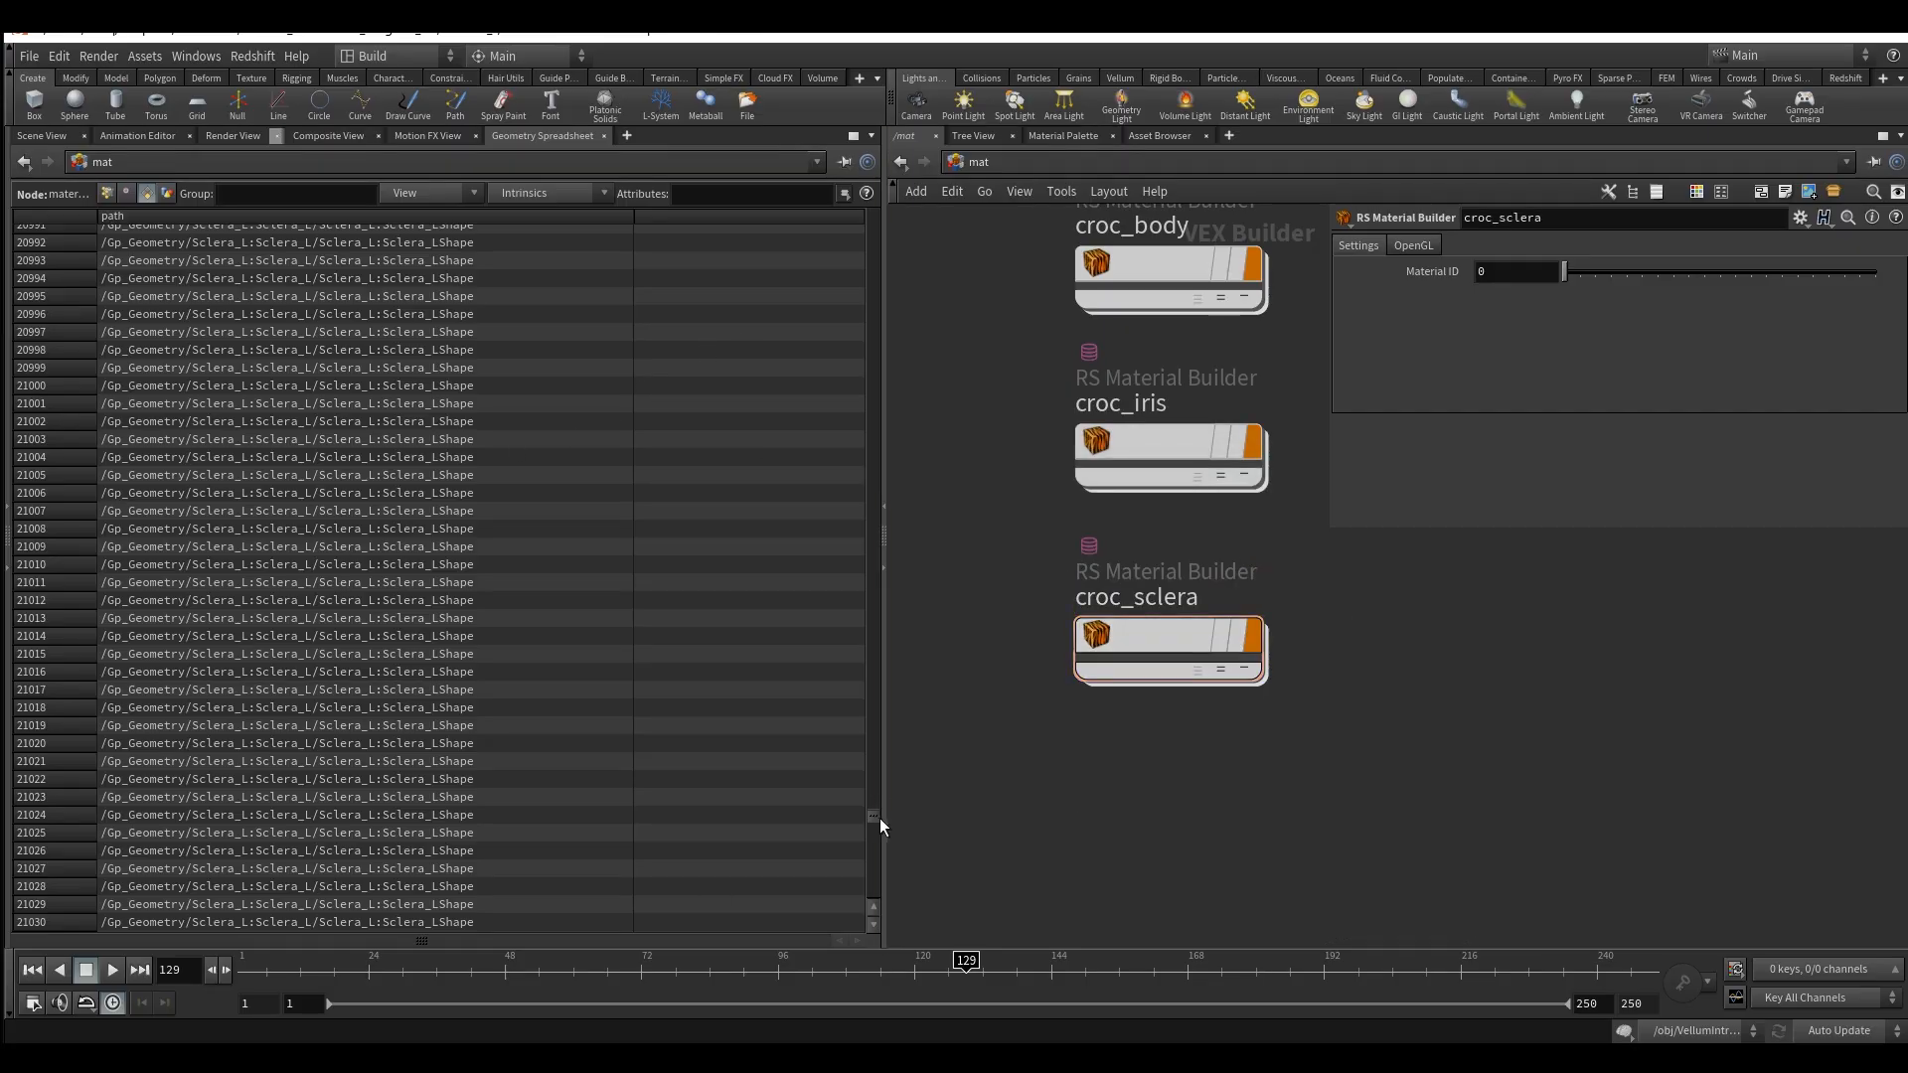
Duplicate croc_sclera below itself and rename the copy croc_teeth, matching the Teeth paths in the spreadsheet.
left_click_drag(875, 825, 875, 852)
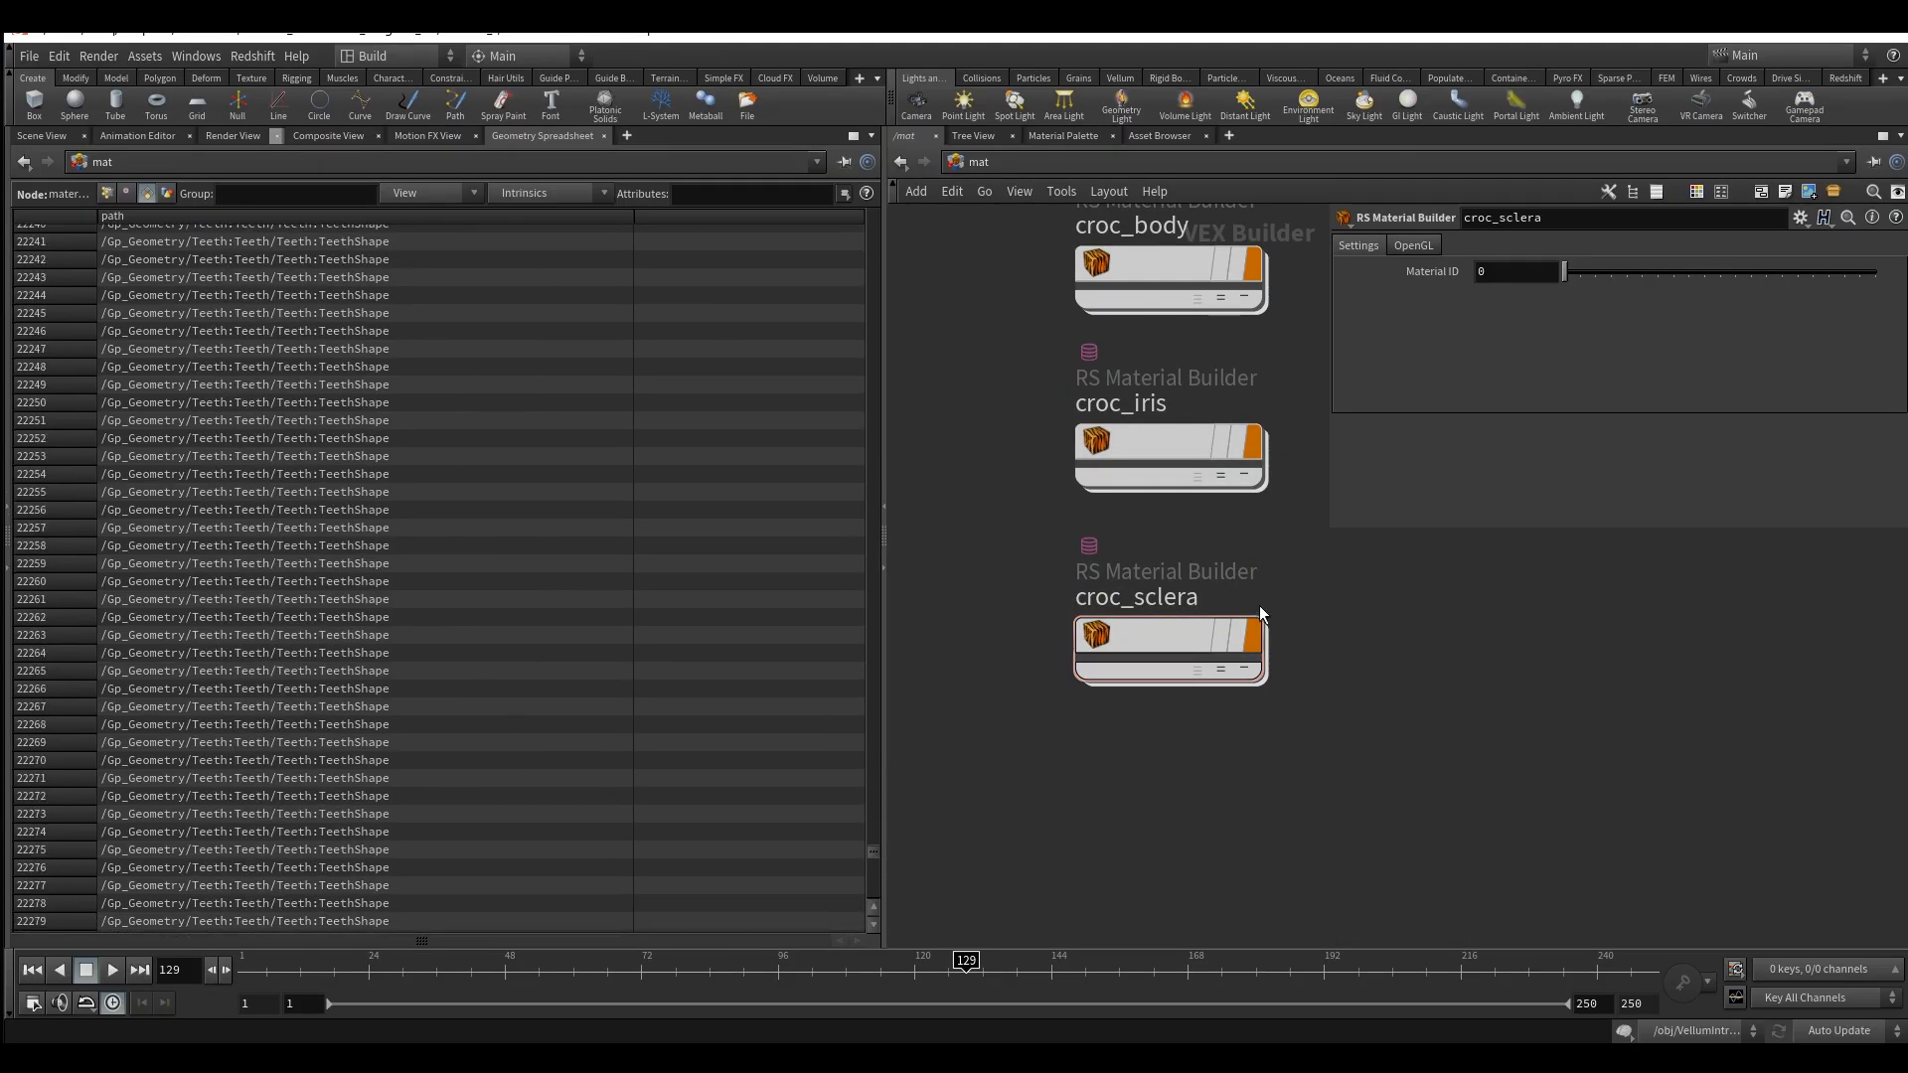
left_click_drag(1174, 630, 1371, 747, "alt")
double_click(1171, 770)
type("teeth")
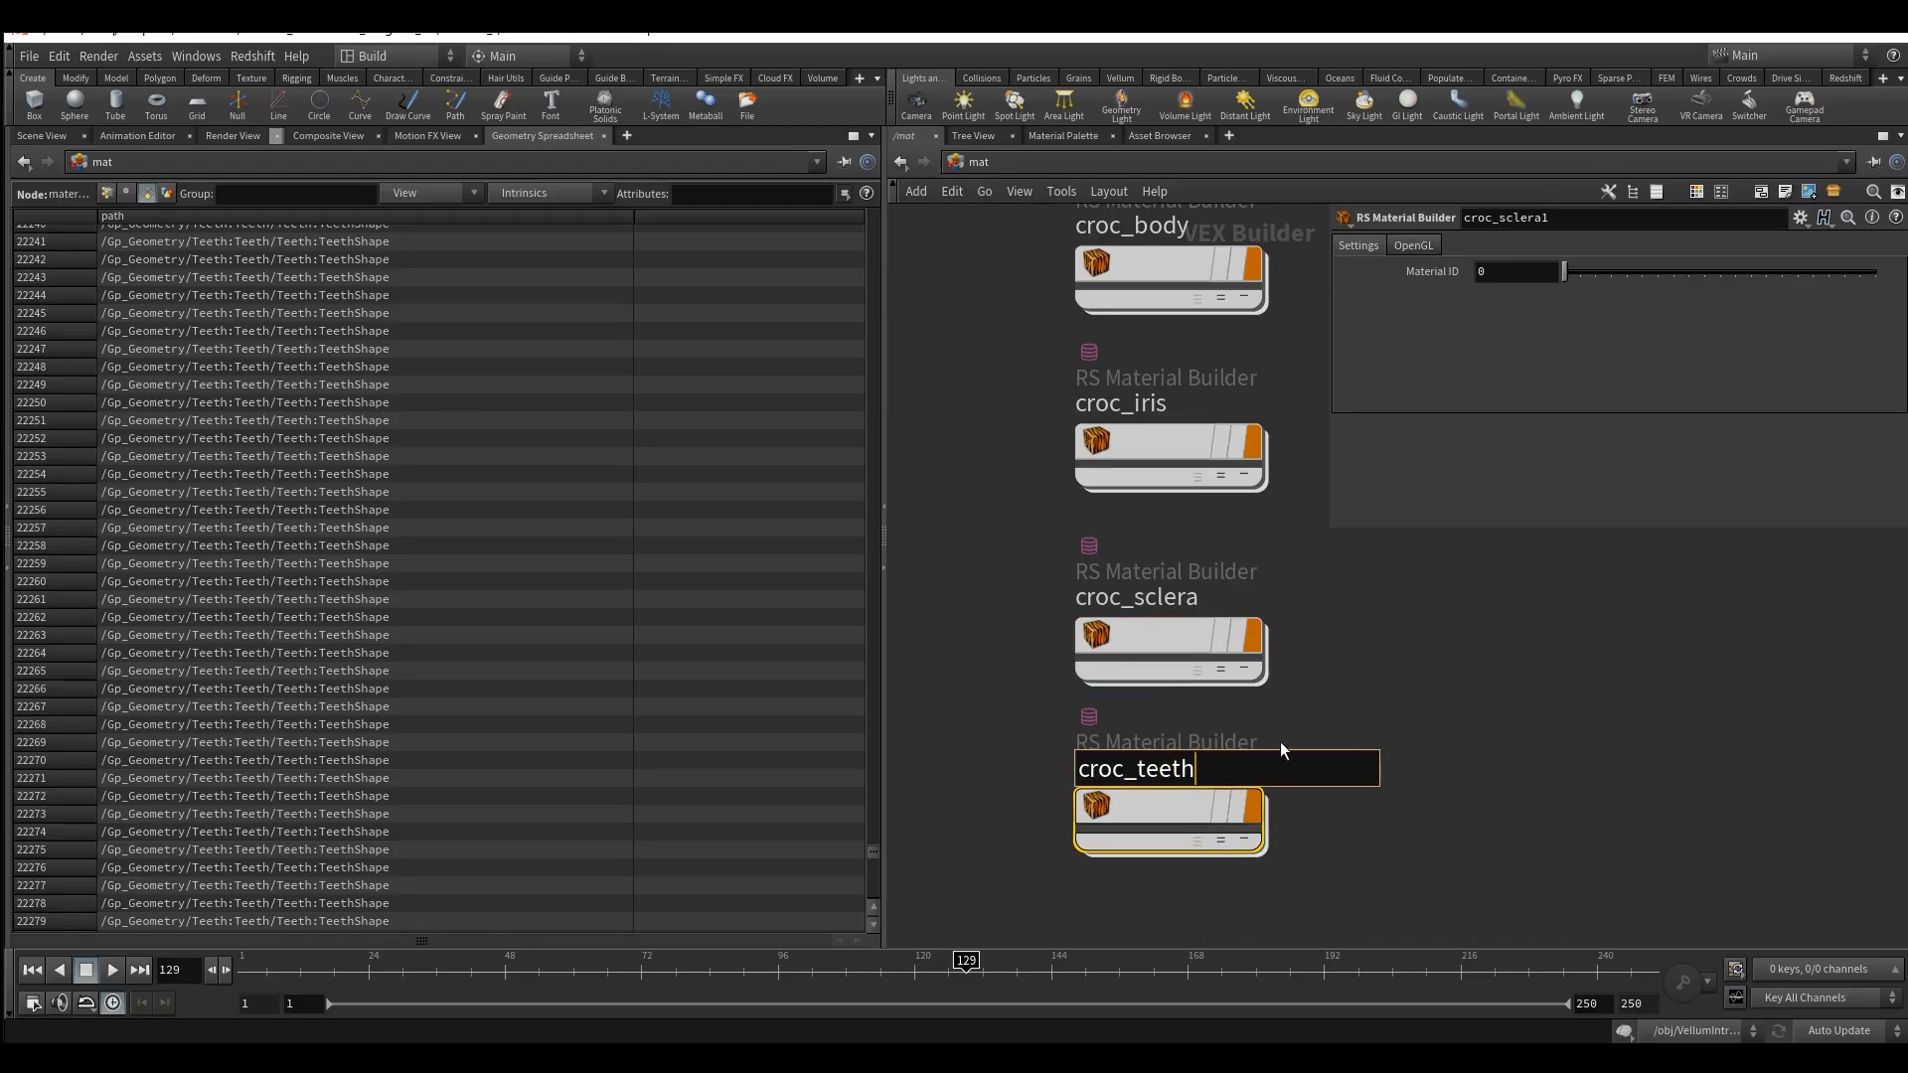
left_click(1017, 604)
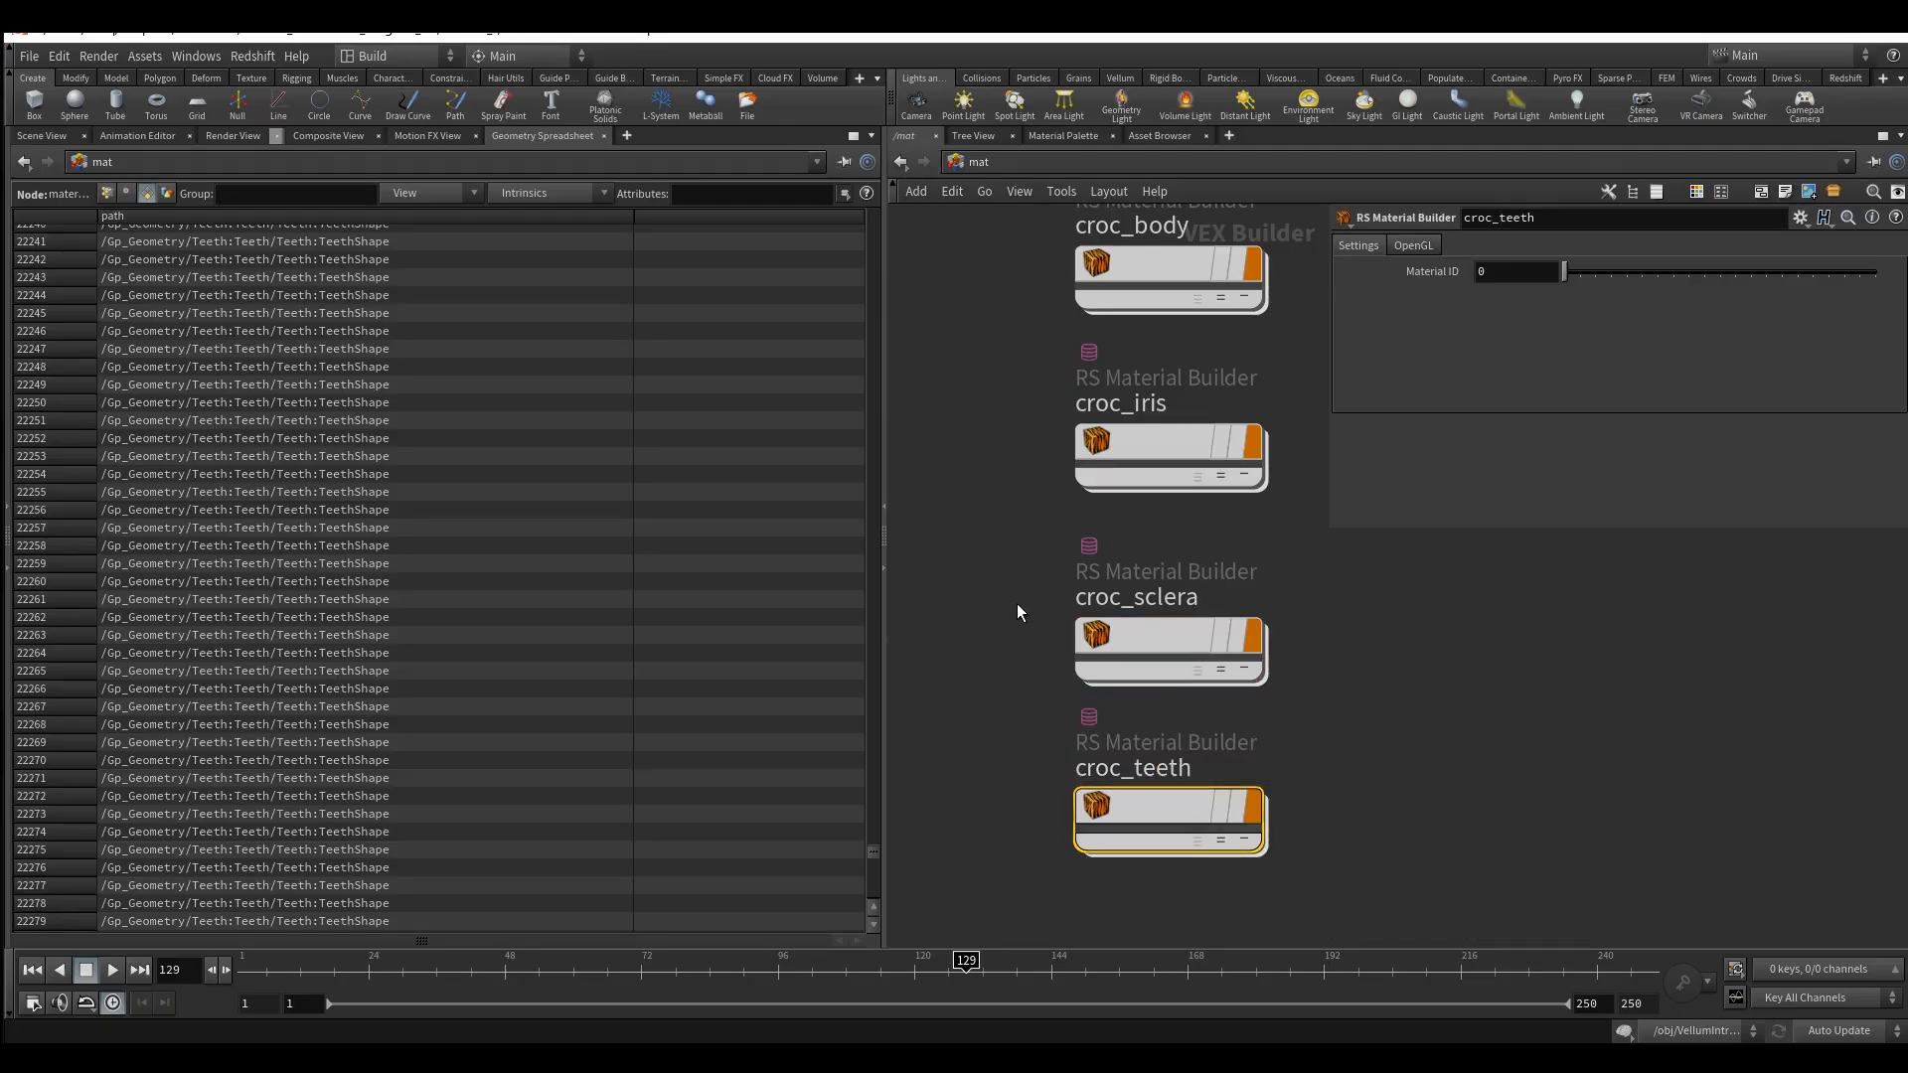
Set the diffuse color of Material1 inside croc_body to red (FF0000) and return to the mat network.
scroll(1022, 477, "up", 5)
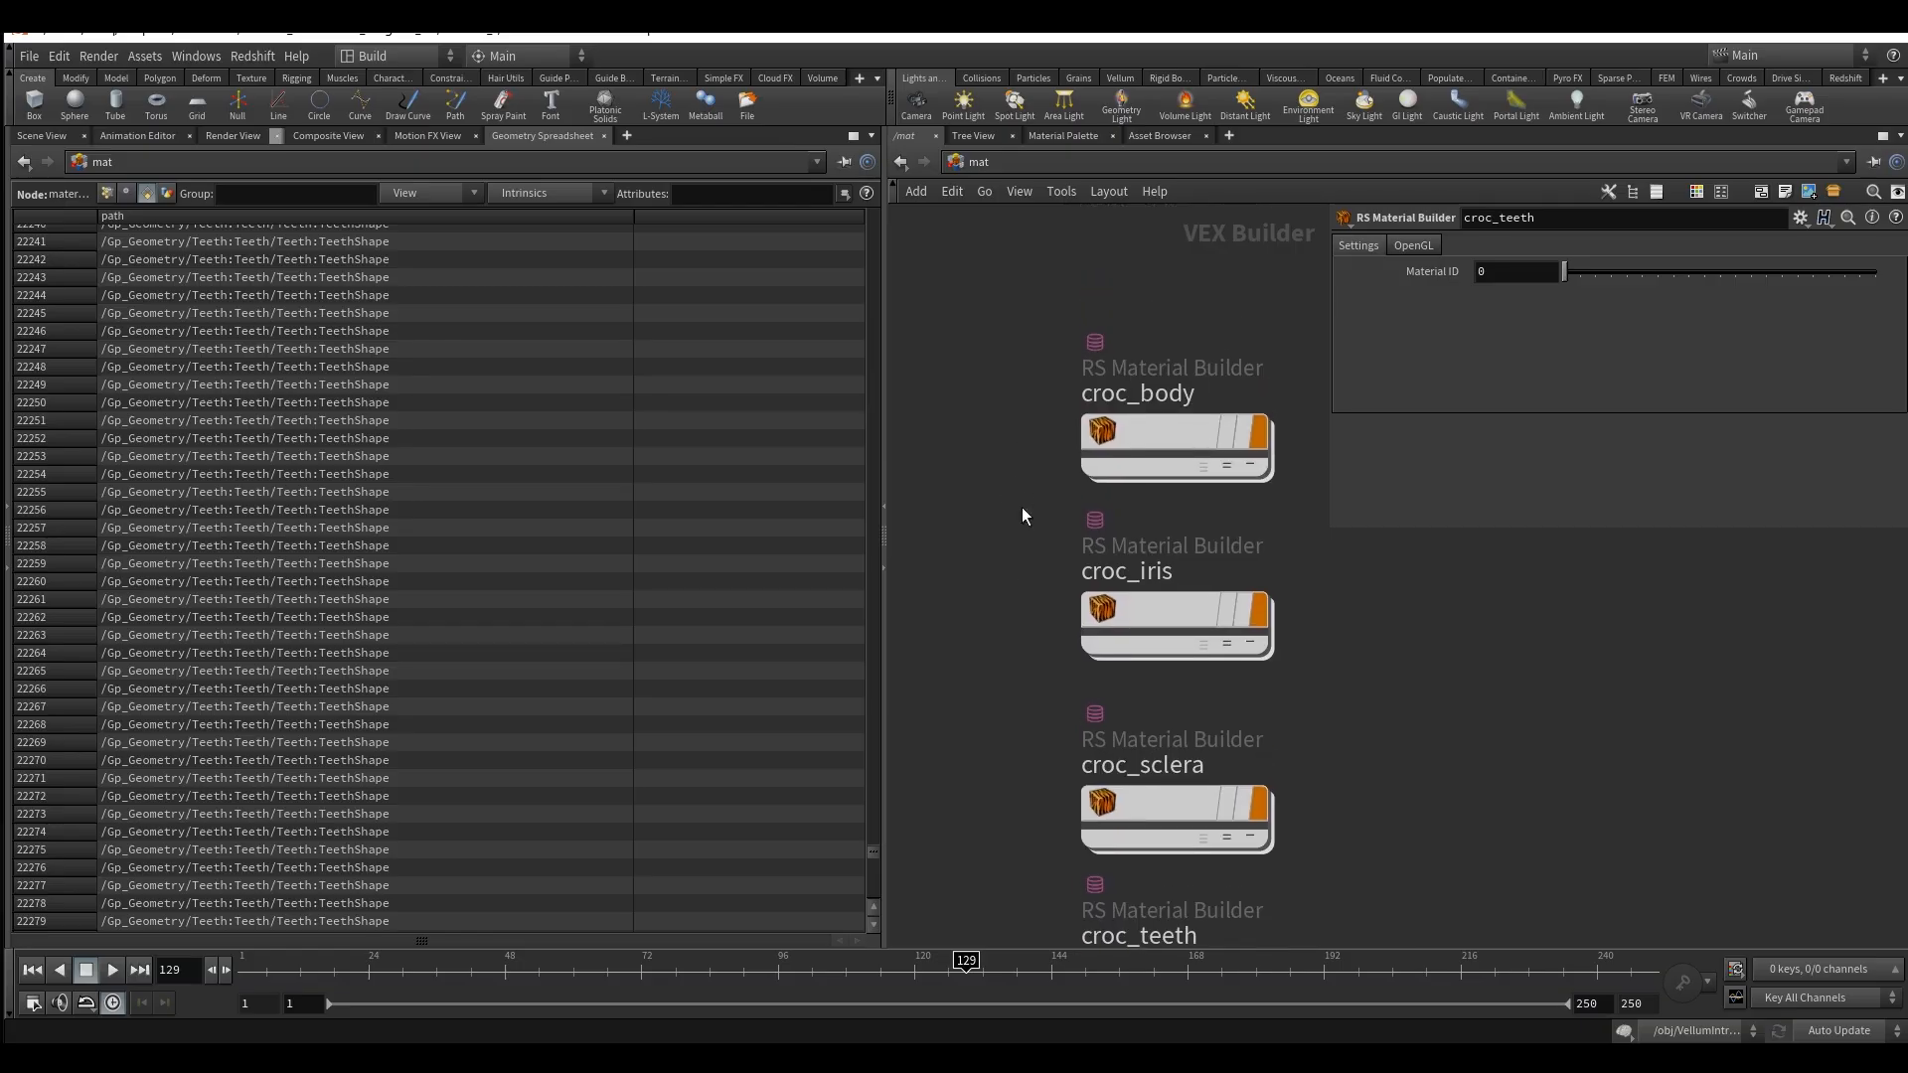
double_click(1159, 417)
left_click(1143, 626)
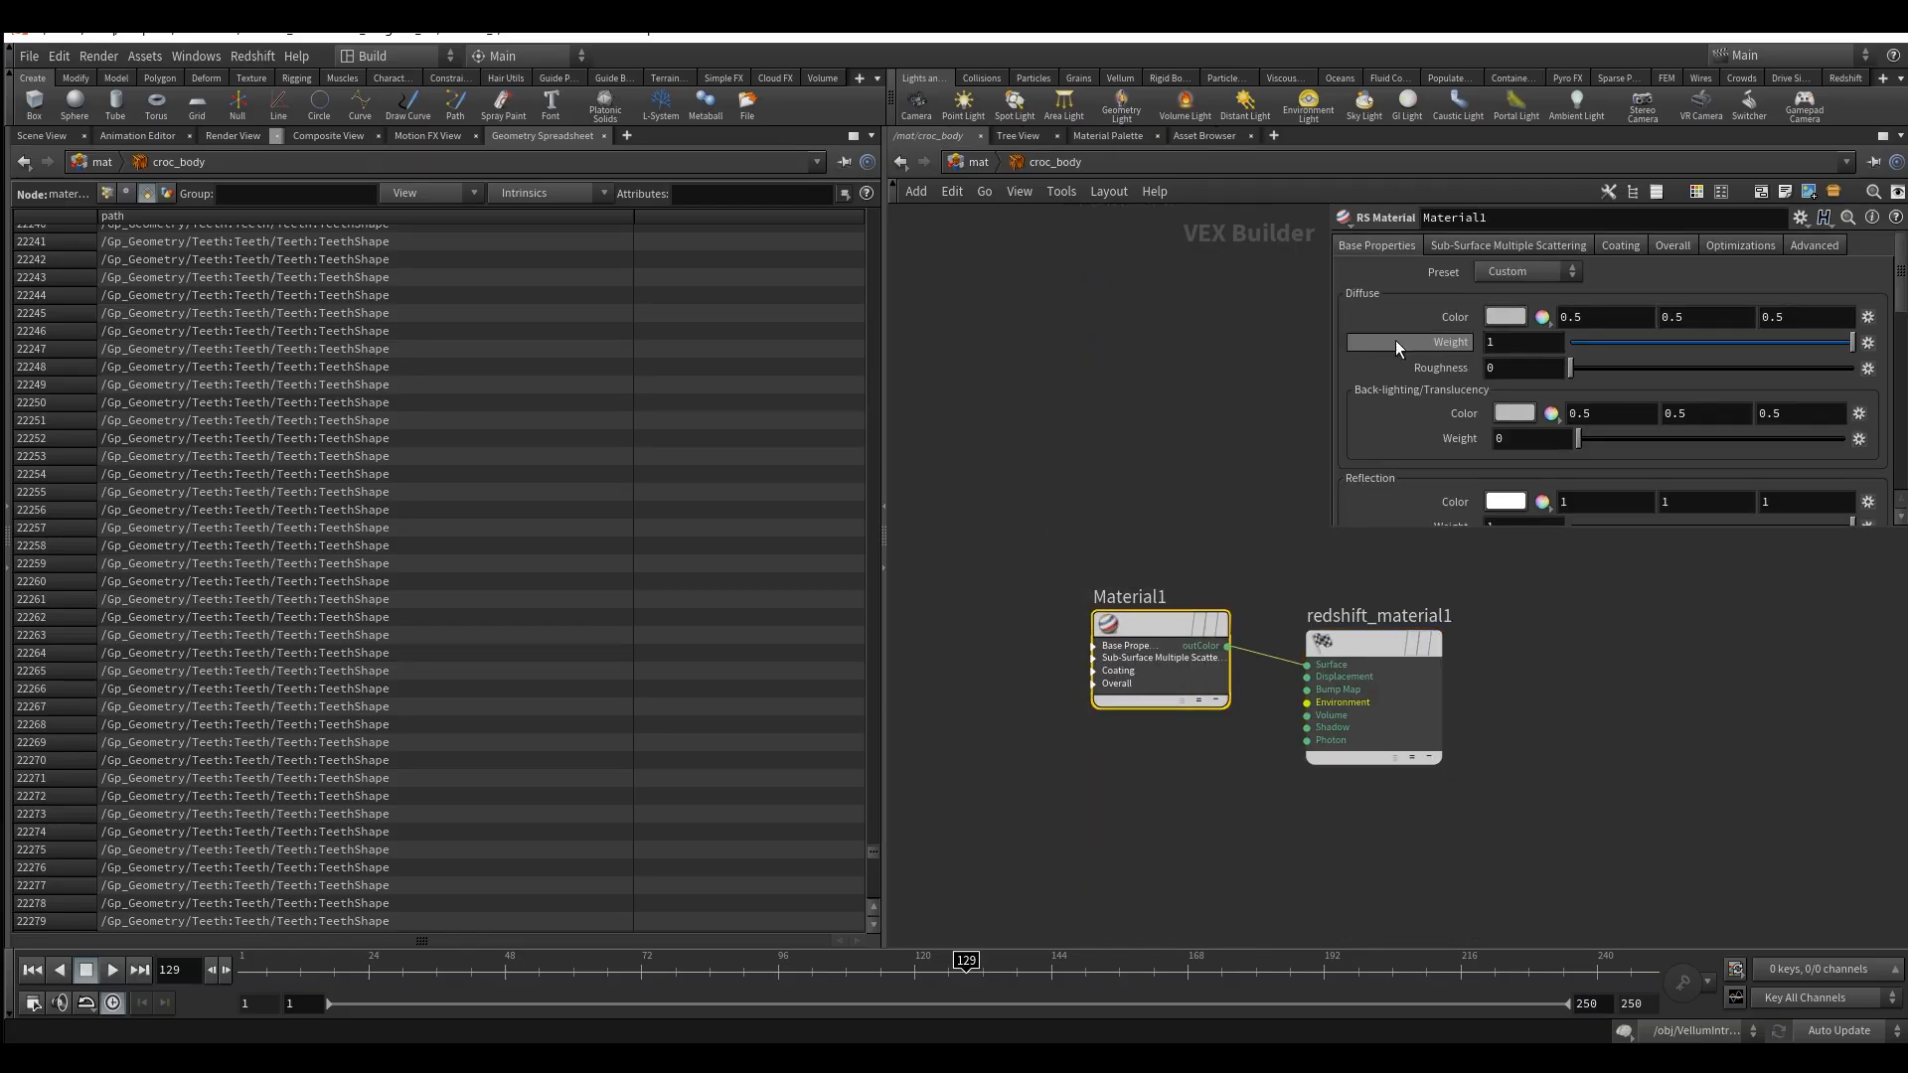
left_click(1510, 314)
left_click(1457, 184)
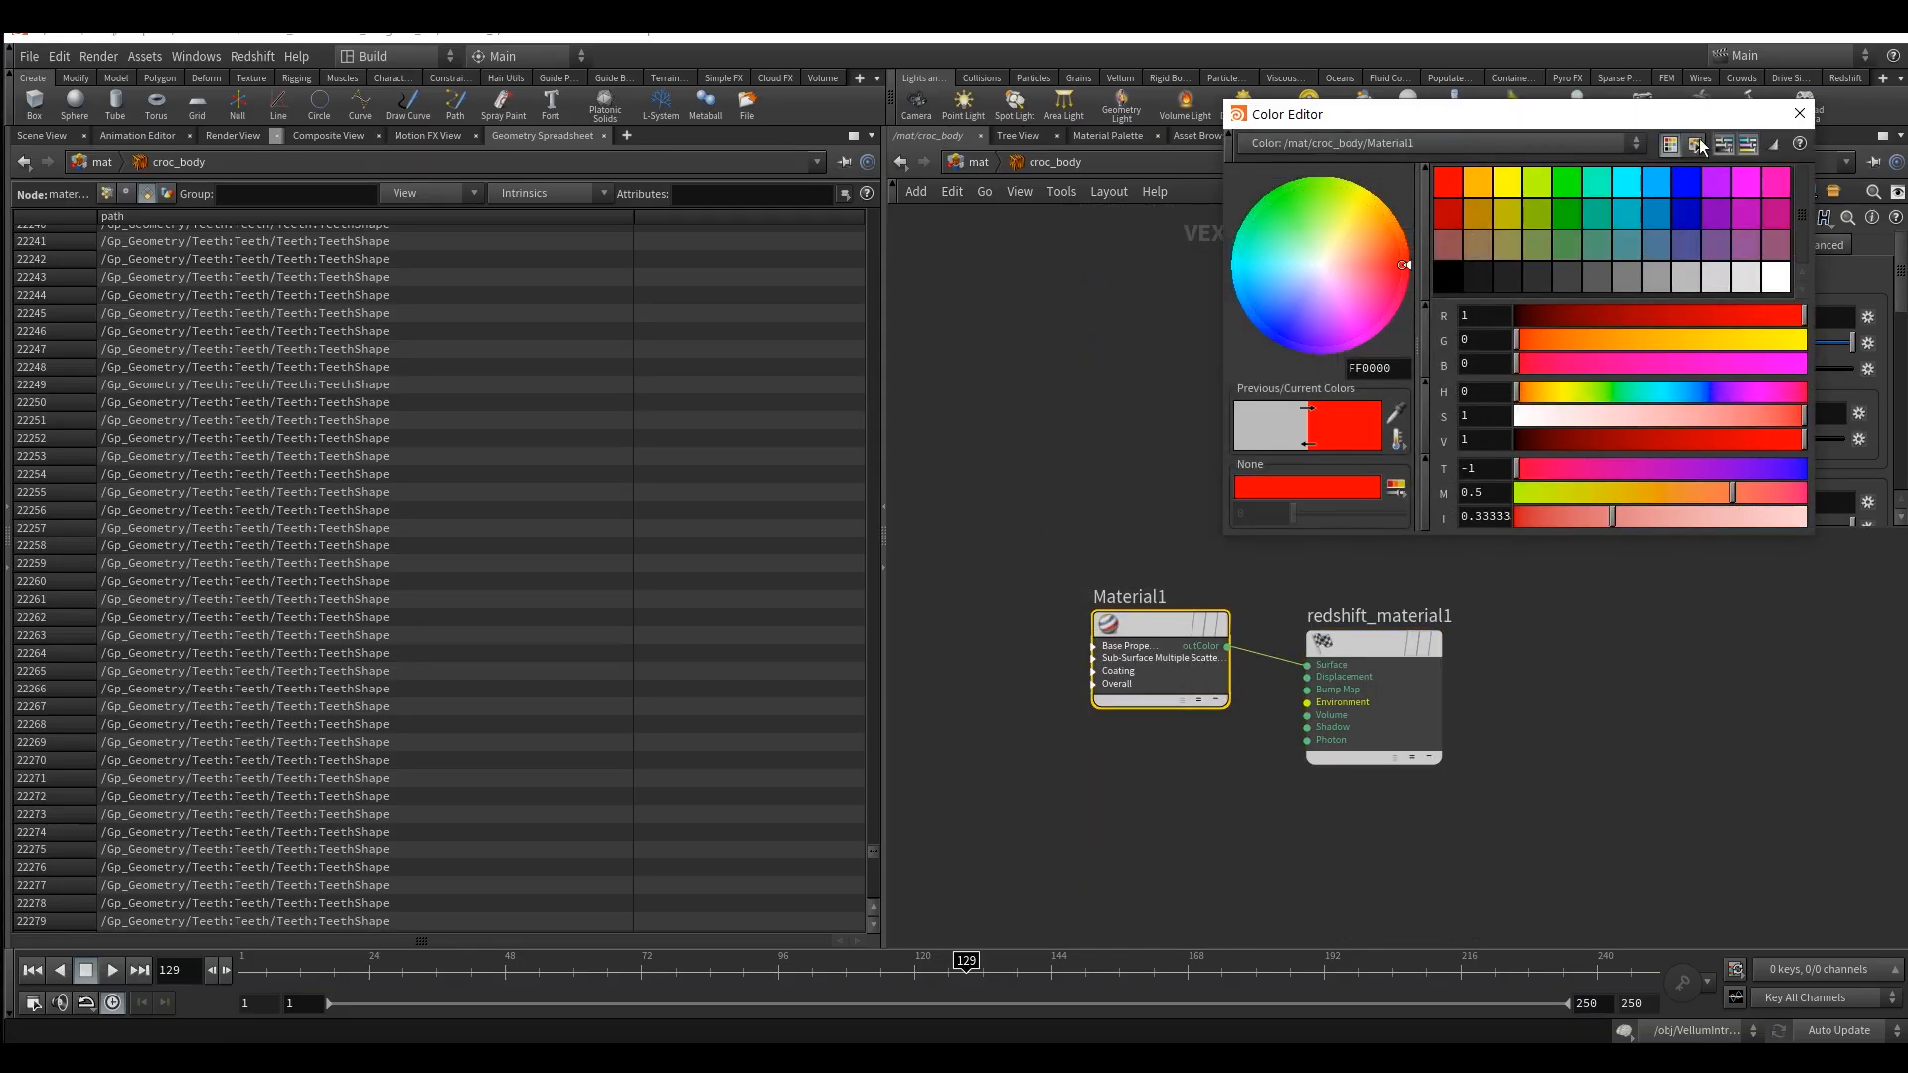
left_click(1798, 116)
left_click(979, 161)
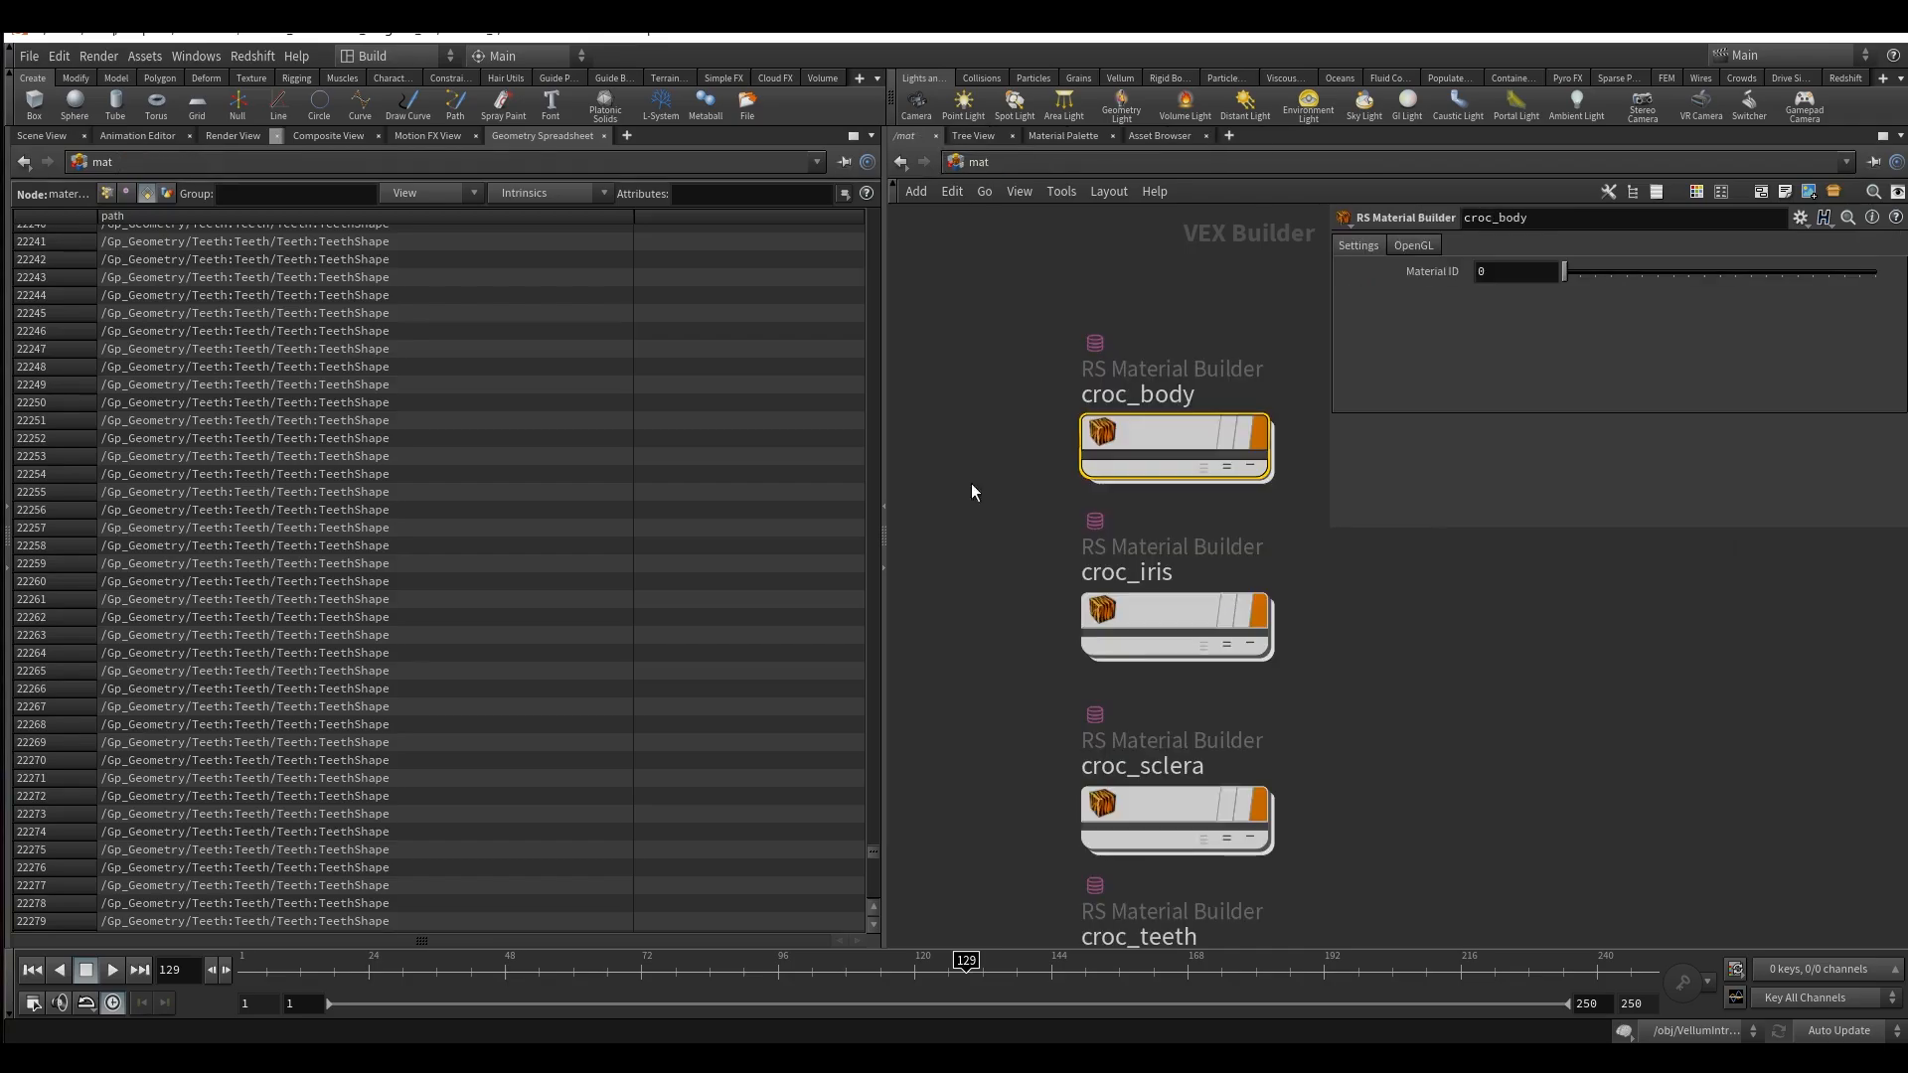
Set the diffuse color of Material1 inside croc_iris to cyan (0, 1, 1) and return to the mat network.
double_click(1145, 607)
left_click(1277, 542)
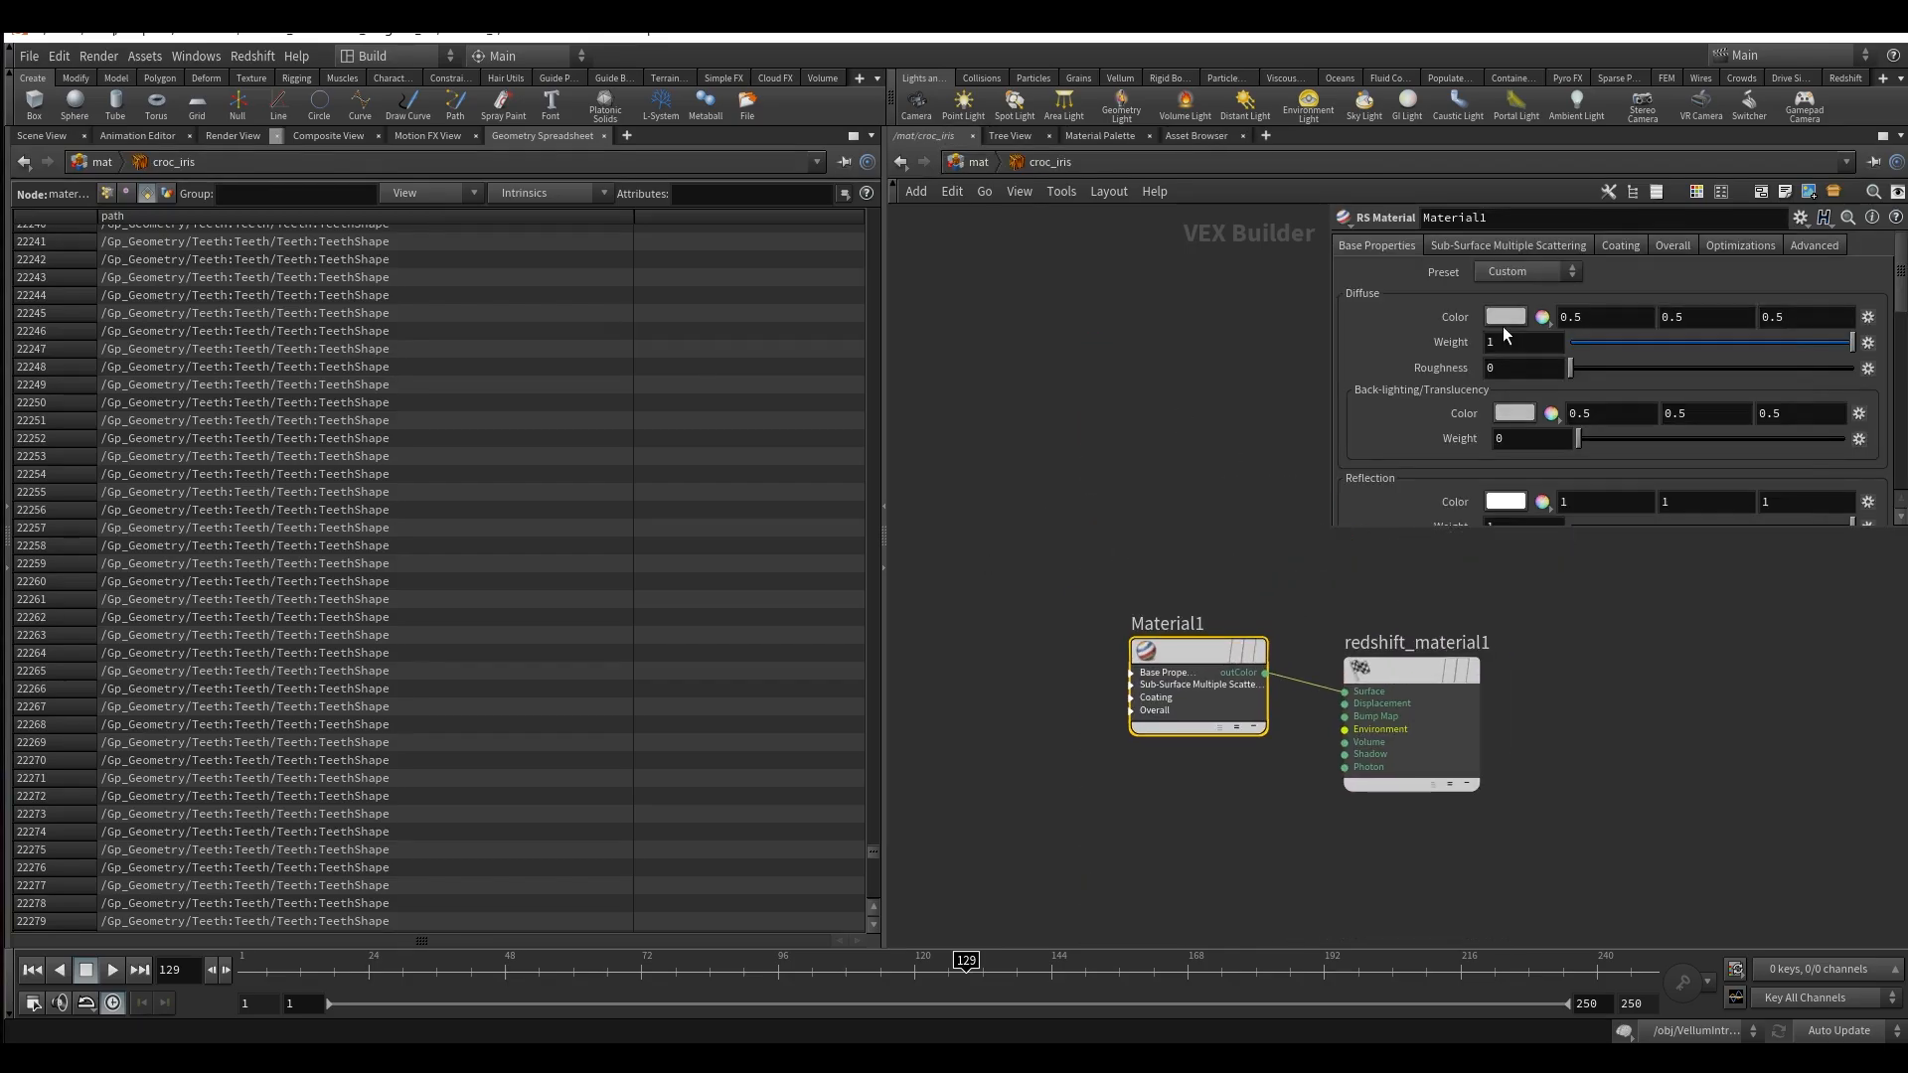
left_click(1504, 318)
left_click(1629, 188)
left_click(1799, 113)
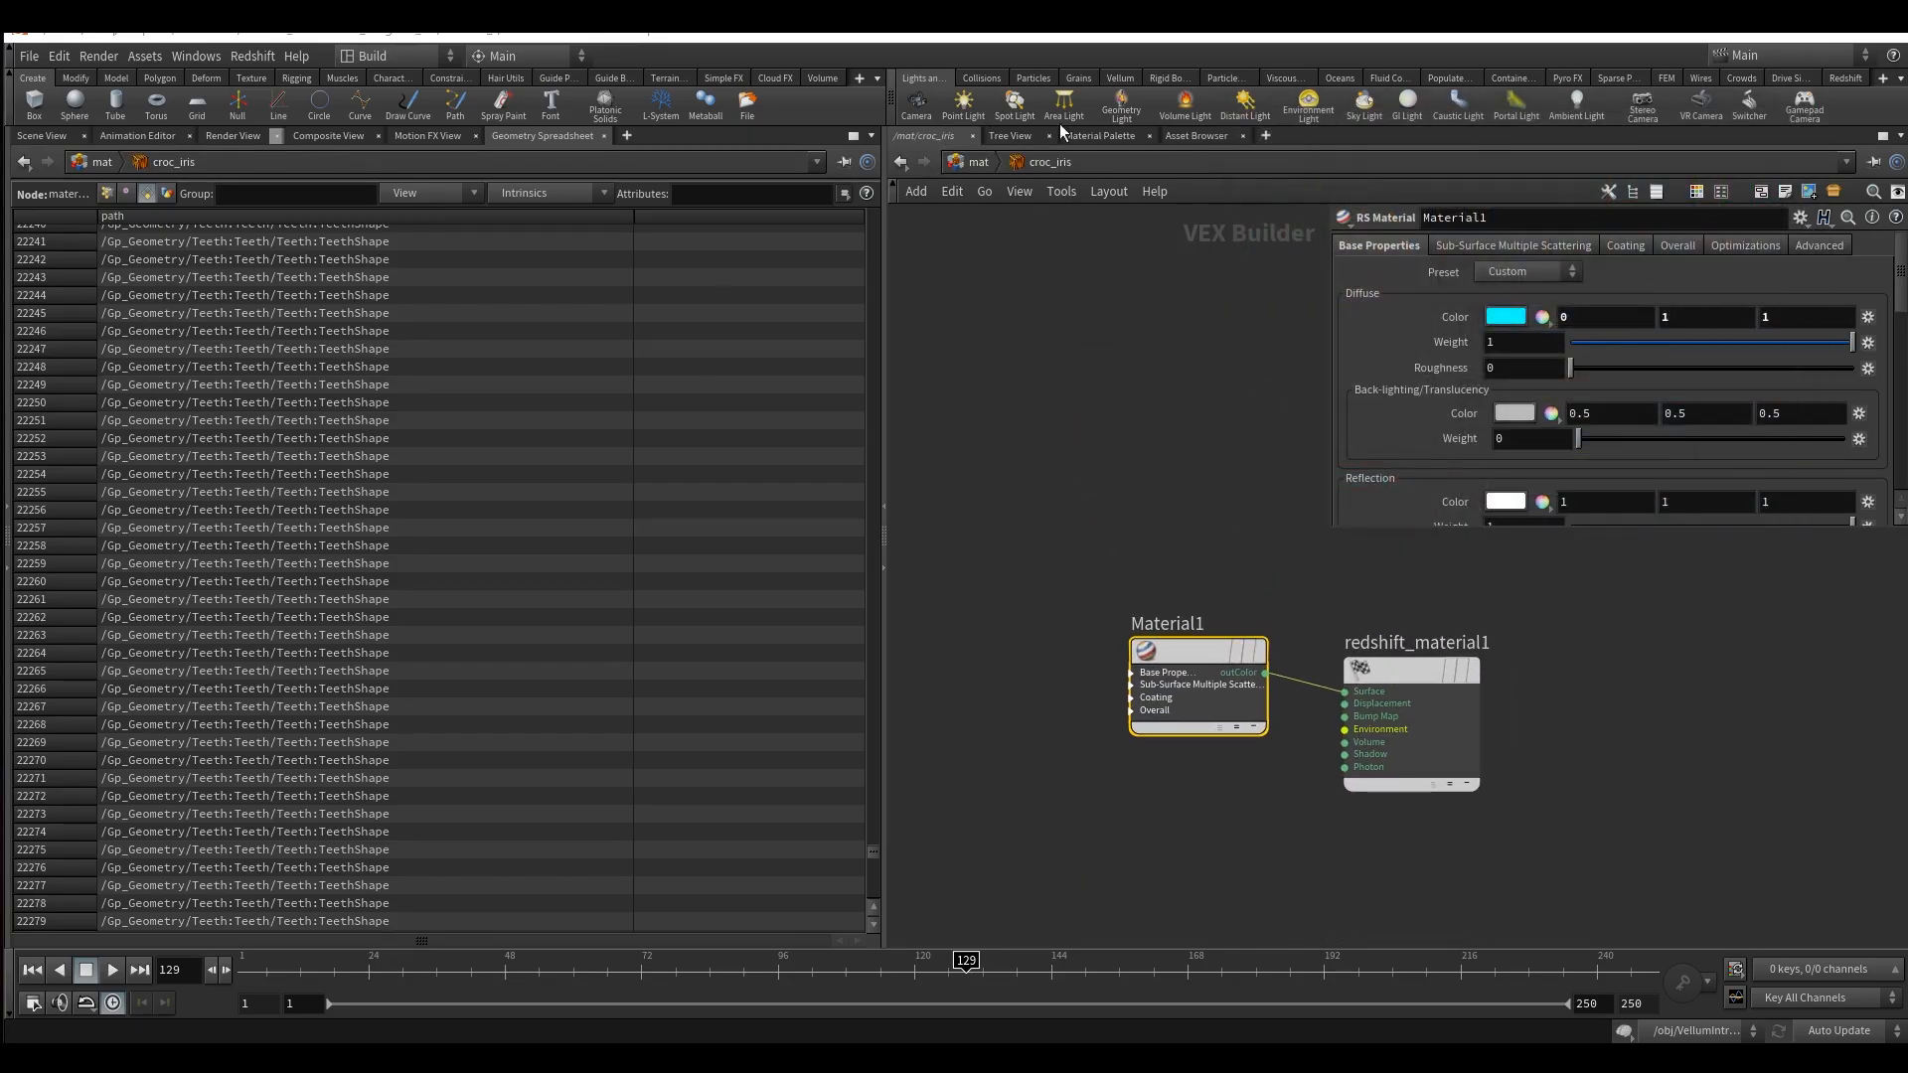
left_click(978, 164)
Set the diffuse color of Material1 inside croc_sclera to purple (7F007F) and return to the mat network.
scroll(979, 664, "down", 5)
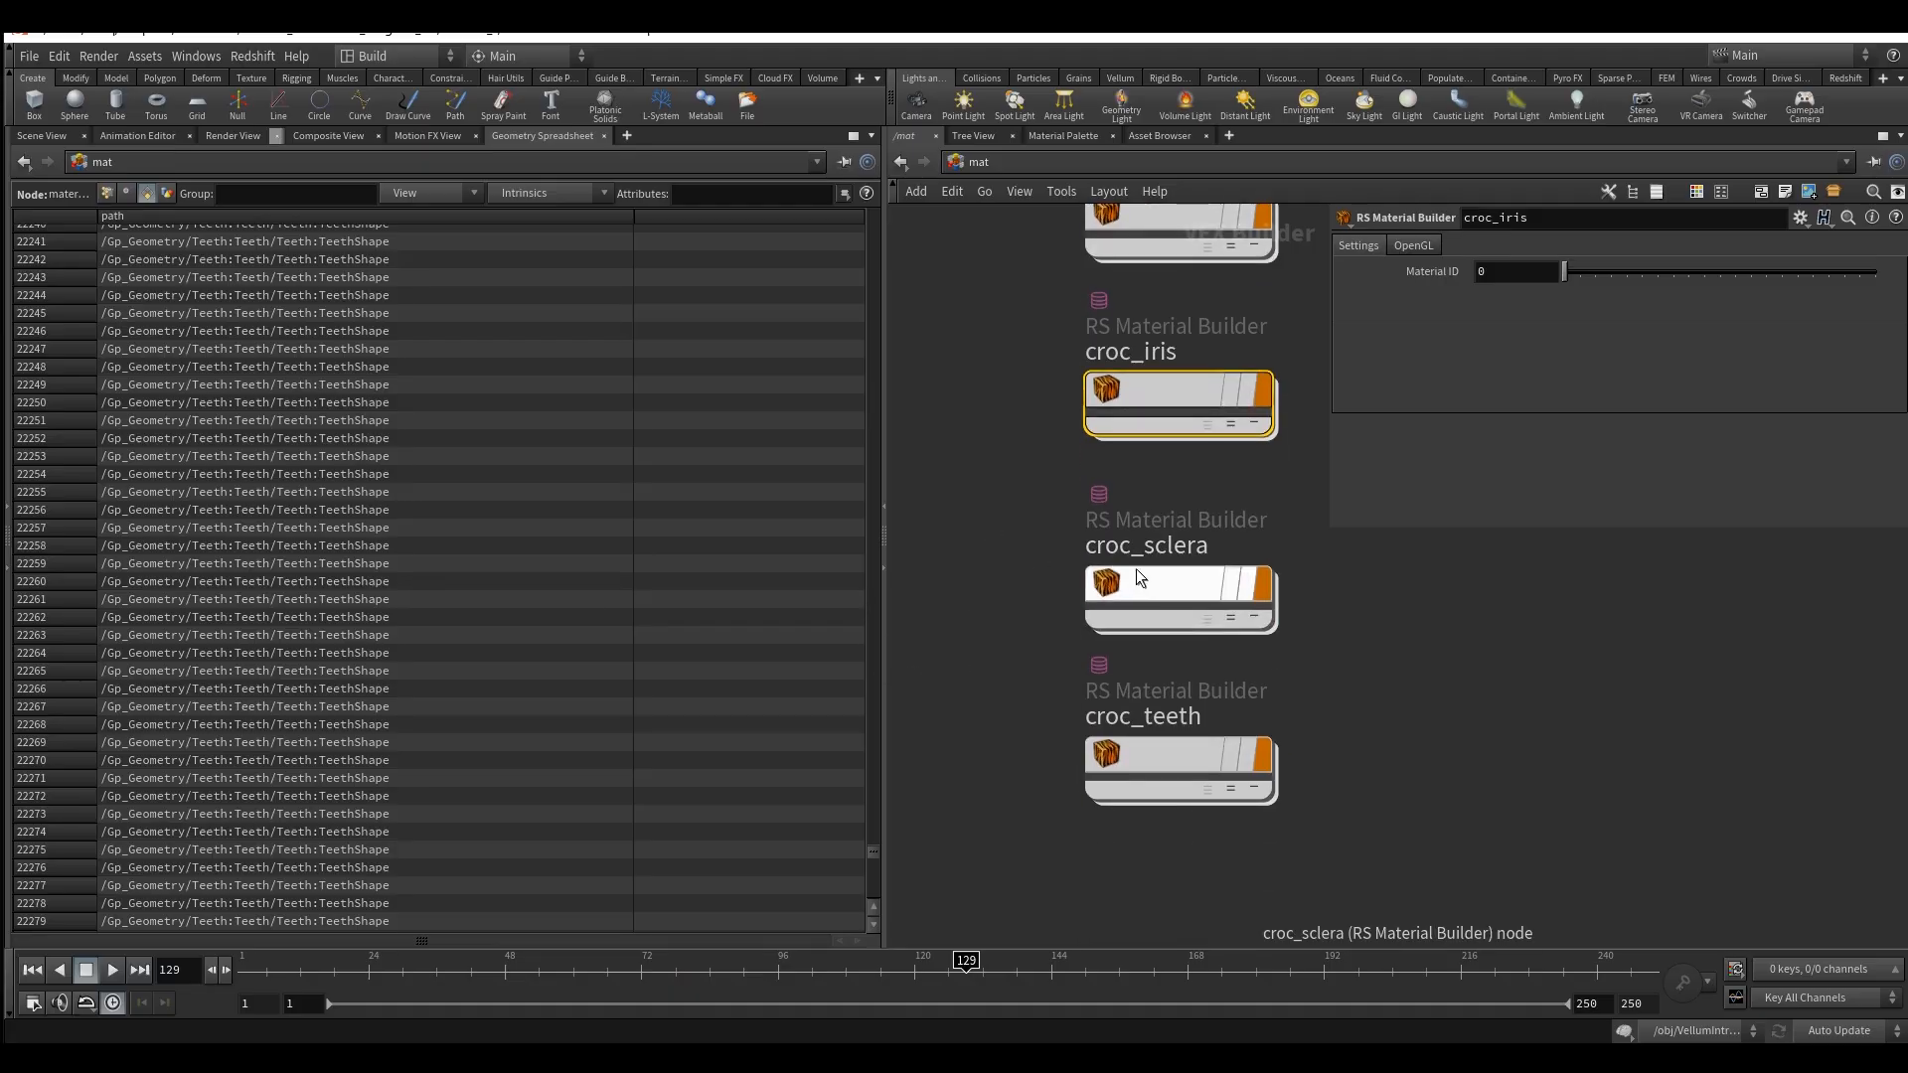
double_click(1138, 571)
left_click_drag(1203, 408, 1282, 654)
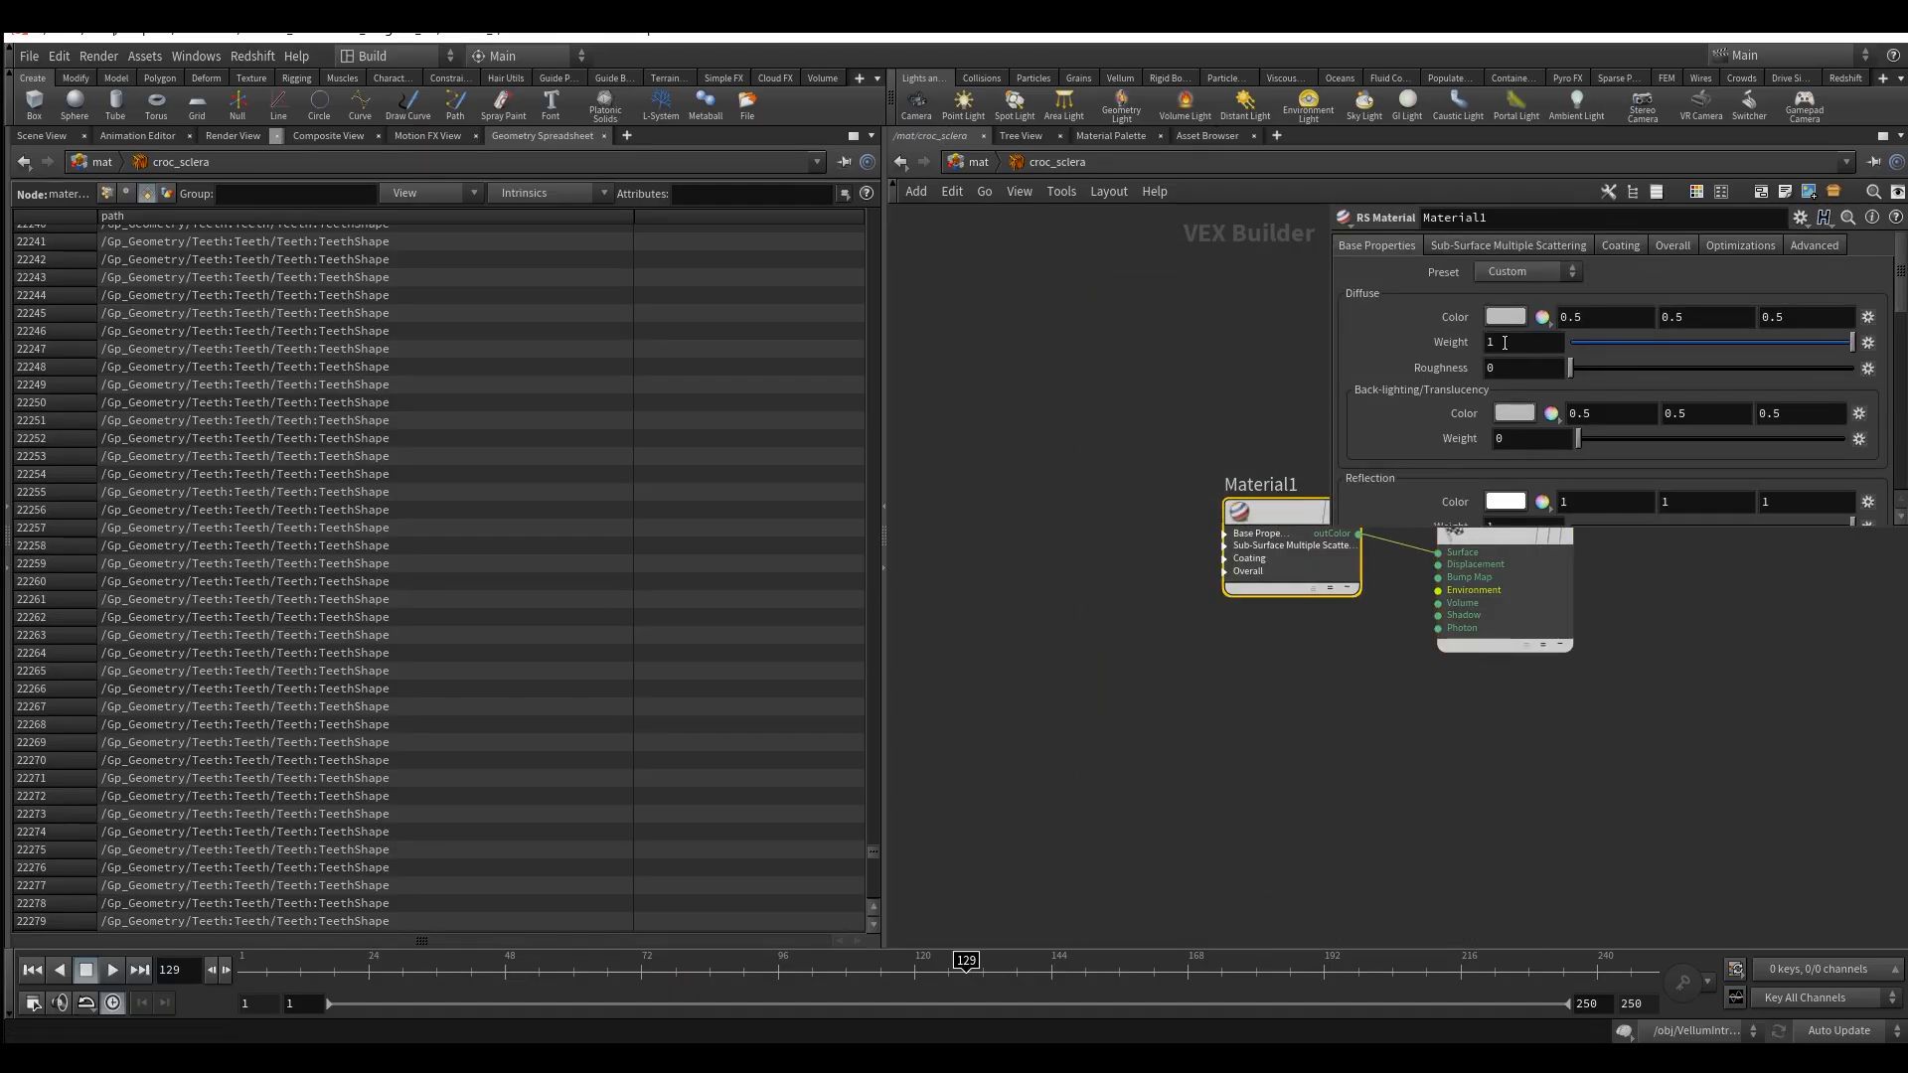
left_click(1507, 321)
left_click(1745, 183)
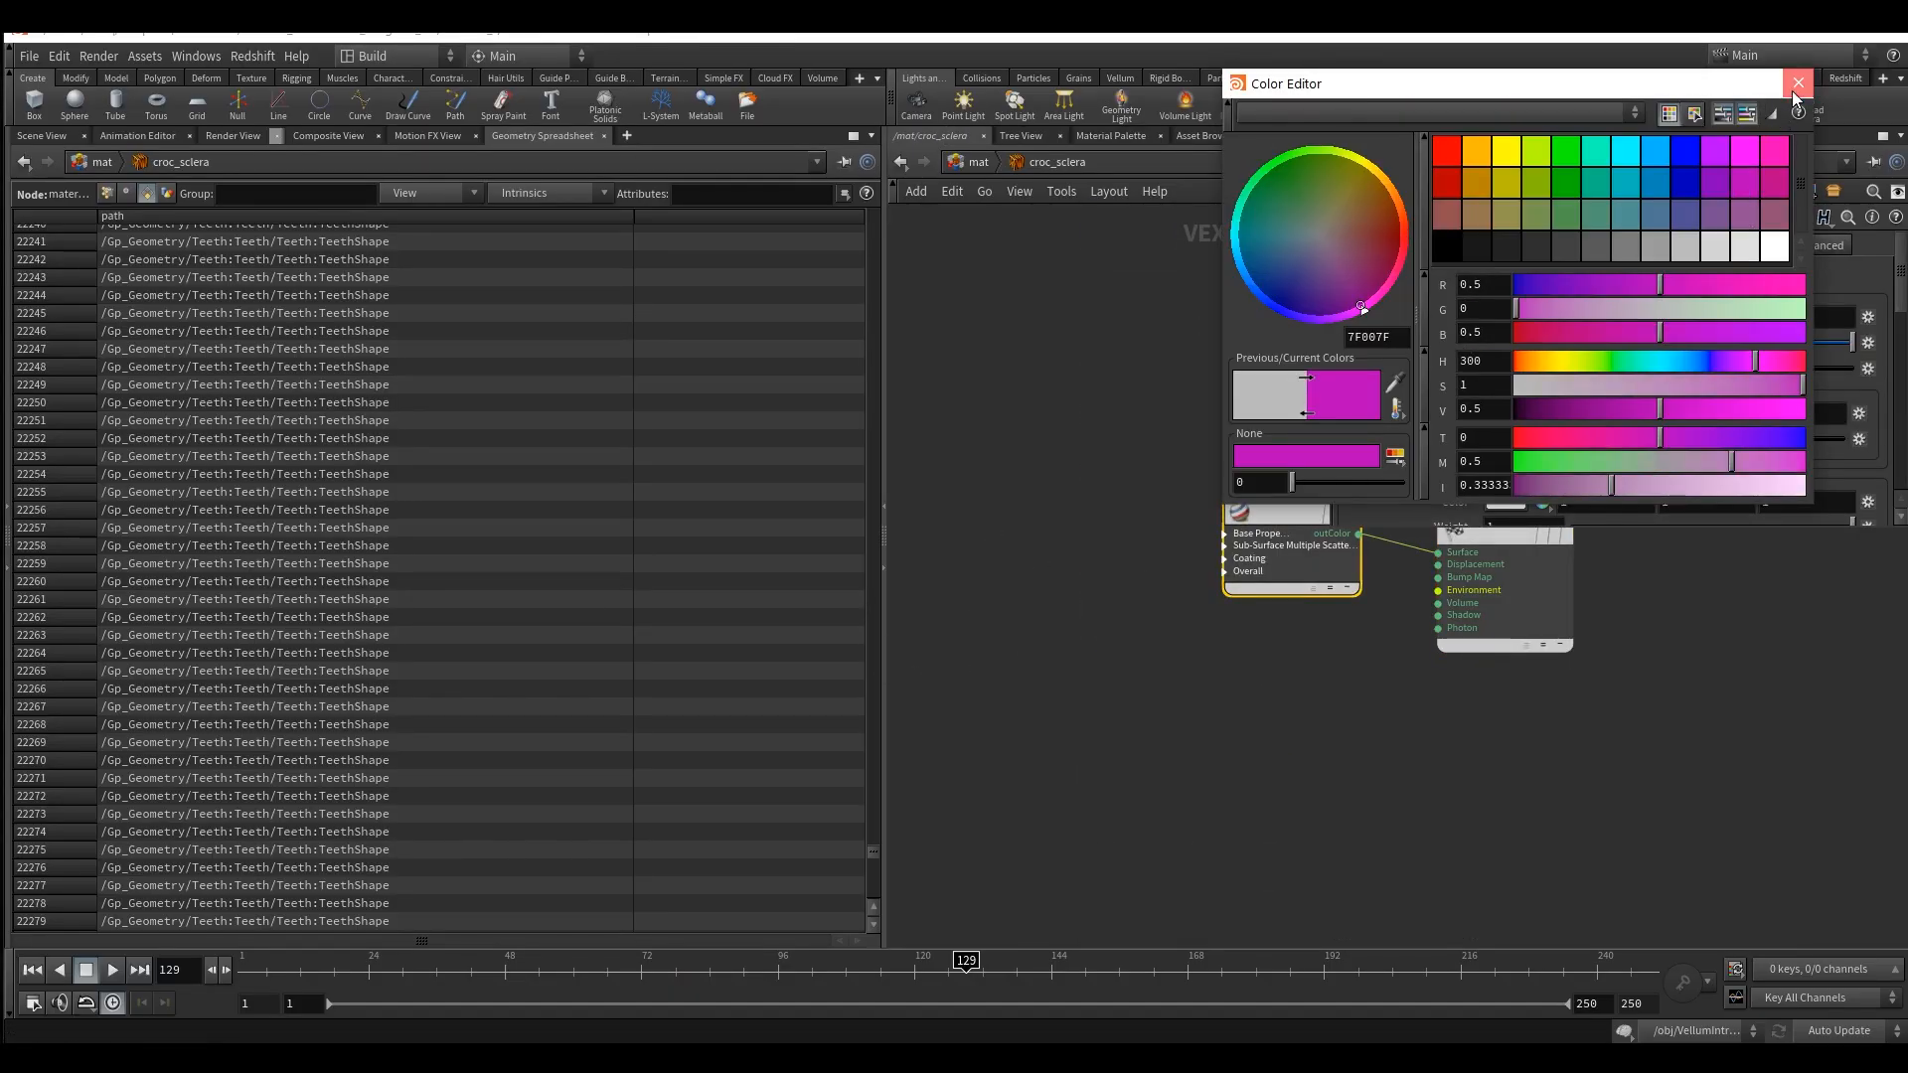
left_click(1798, 83)
left_click(973, 161)
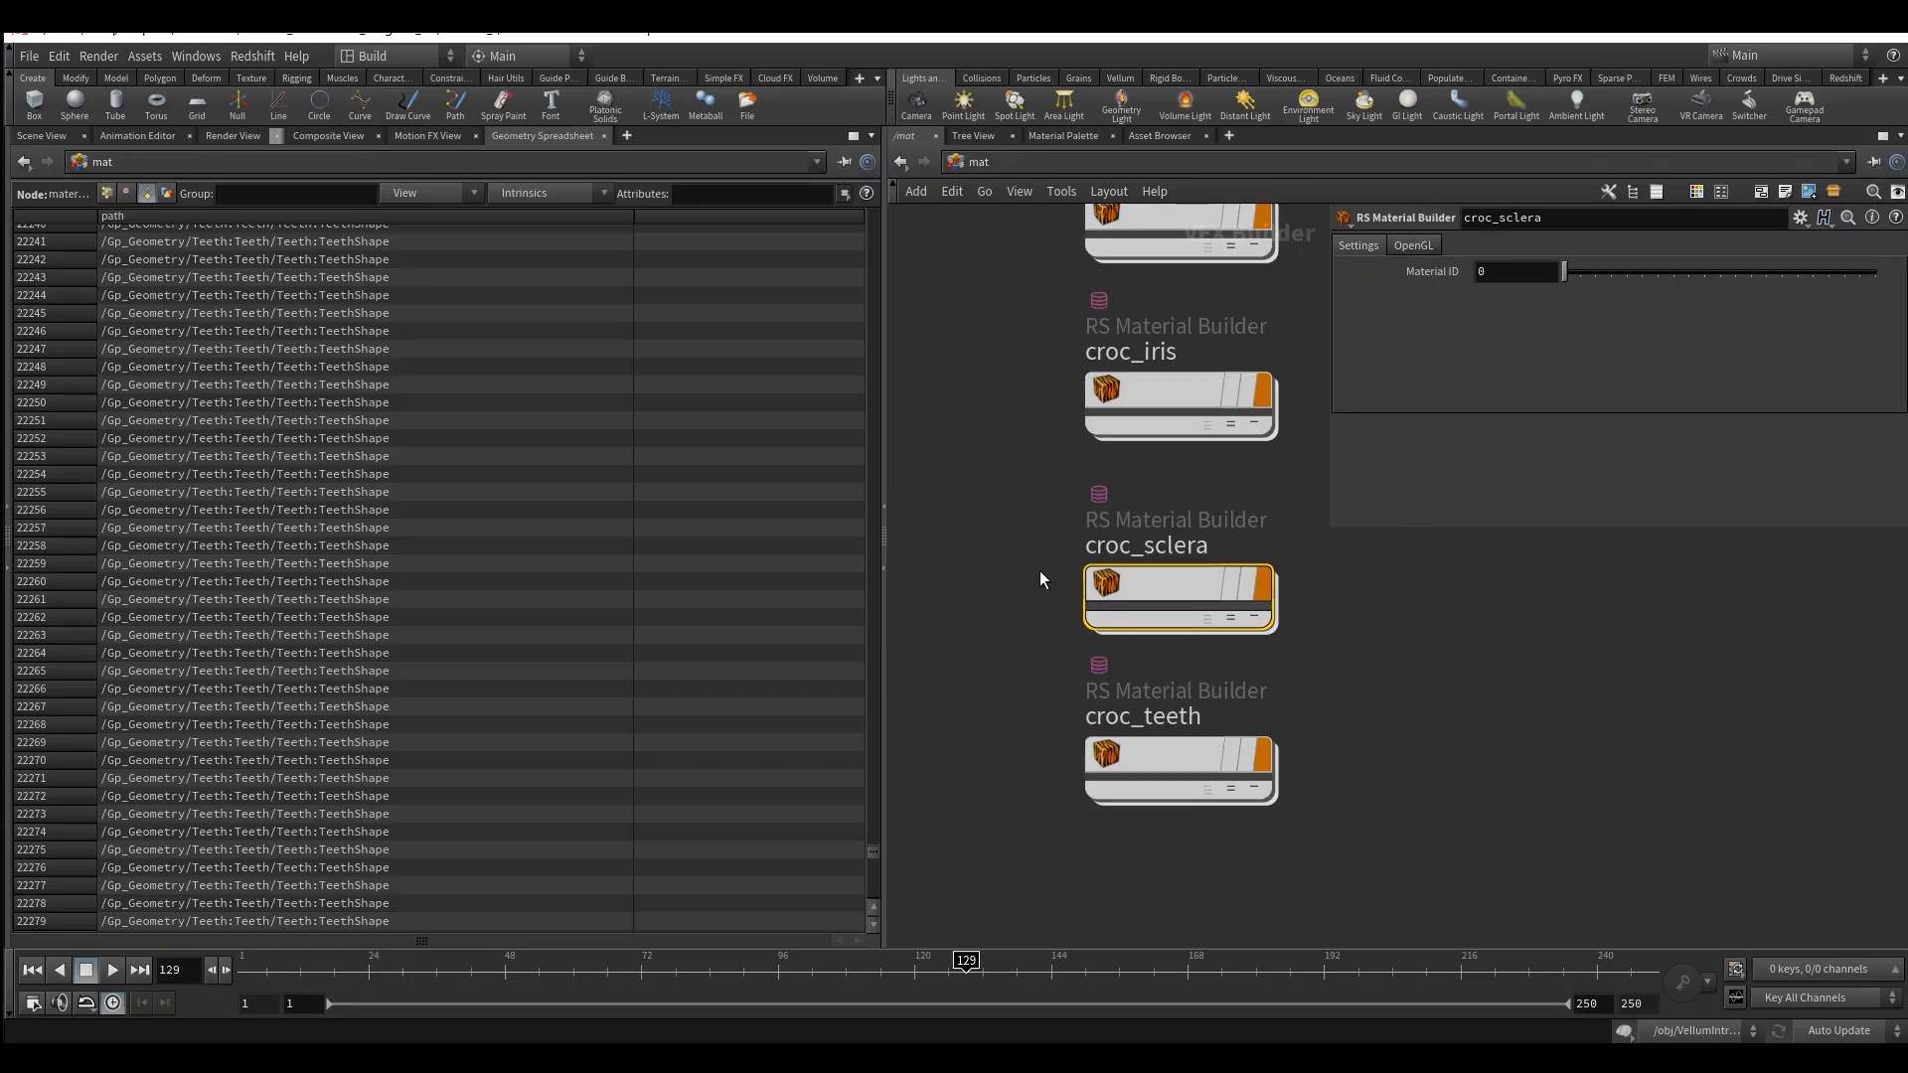
Set the diffuse color of Material1 inside croc_teeth to dark green (134C13) and return to the mat network.
double_click(1147, 734)
left_click_drag(974, 563, 1248, 773)
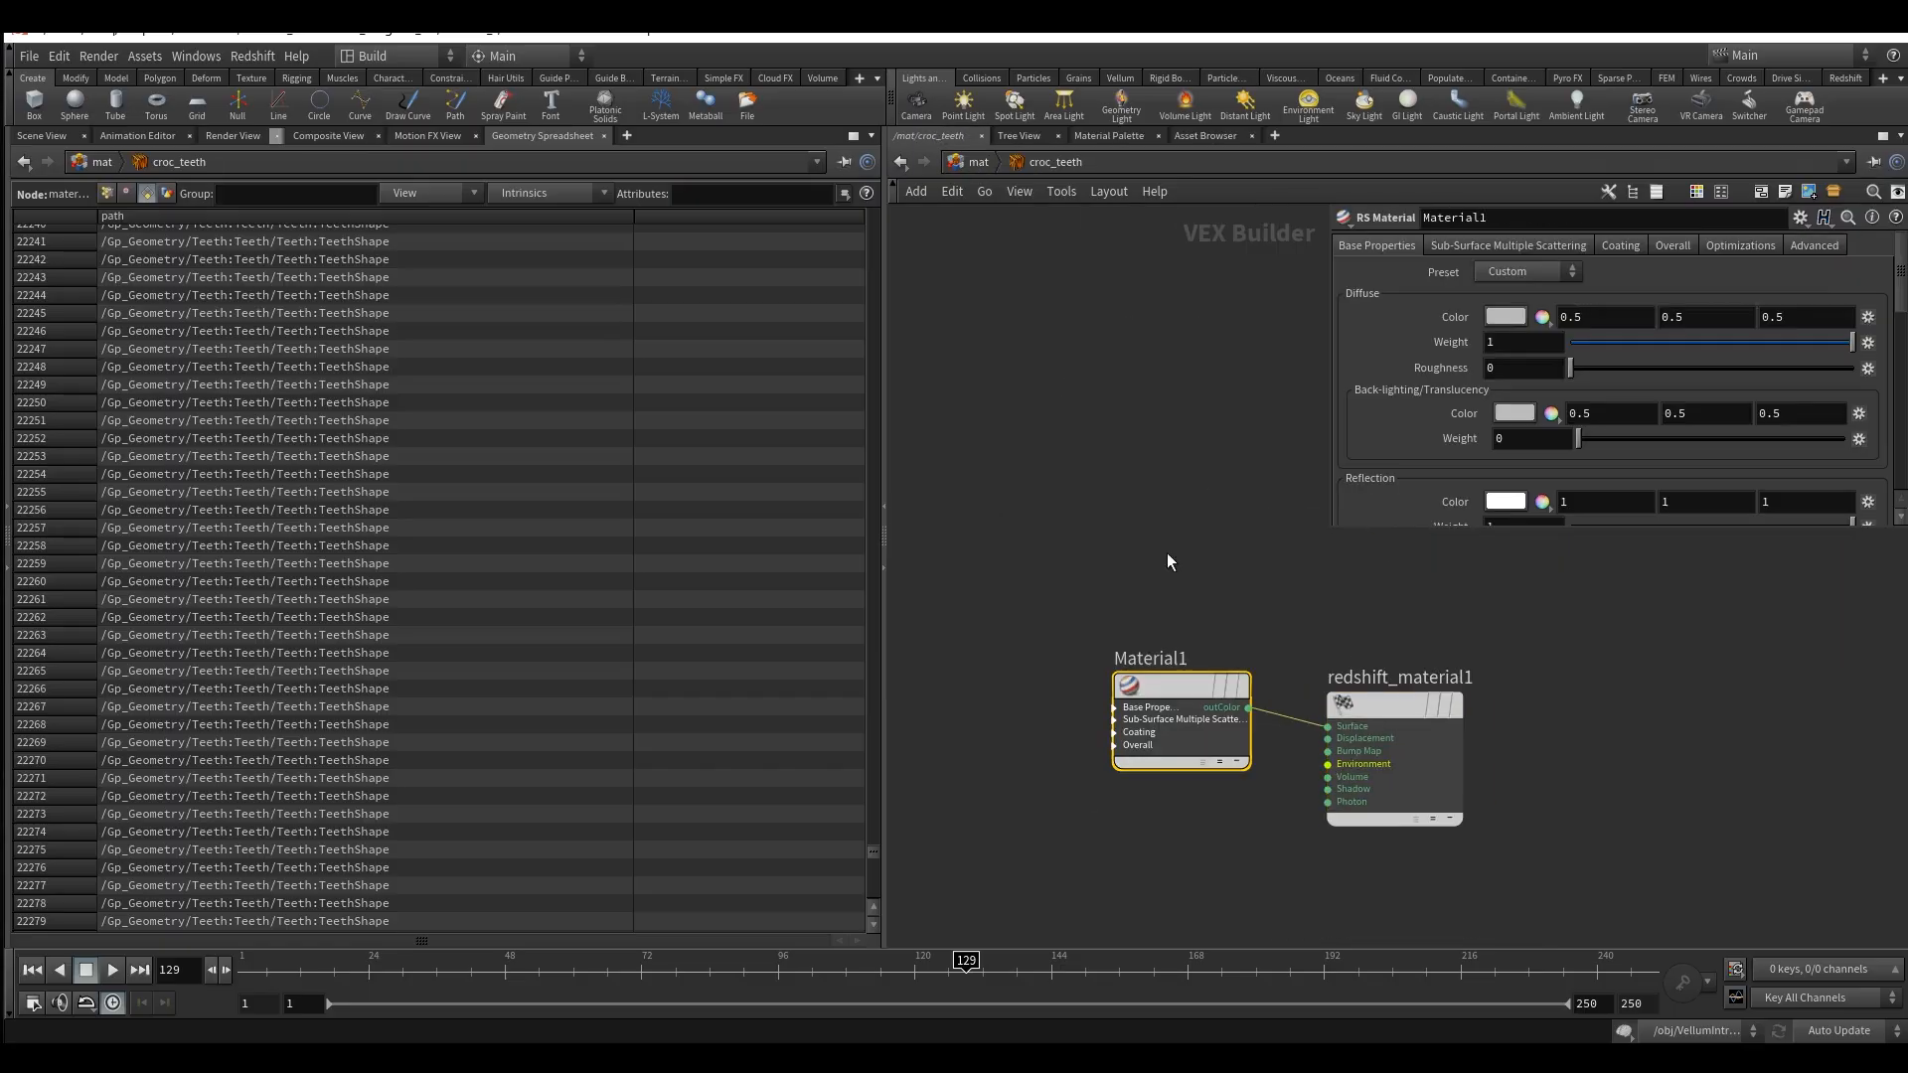
left_click(1507, 316)
left_click(1556, 183)
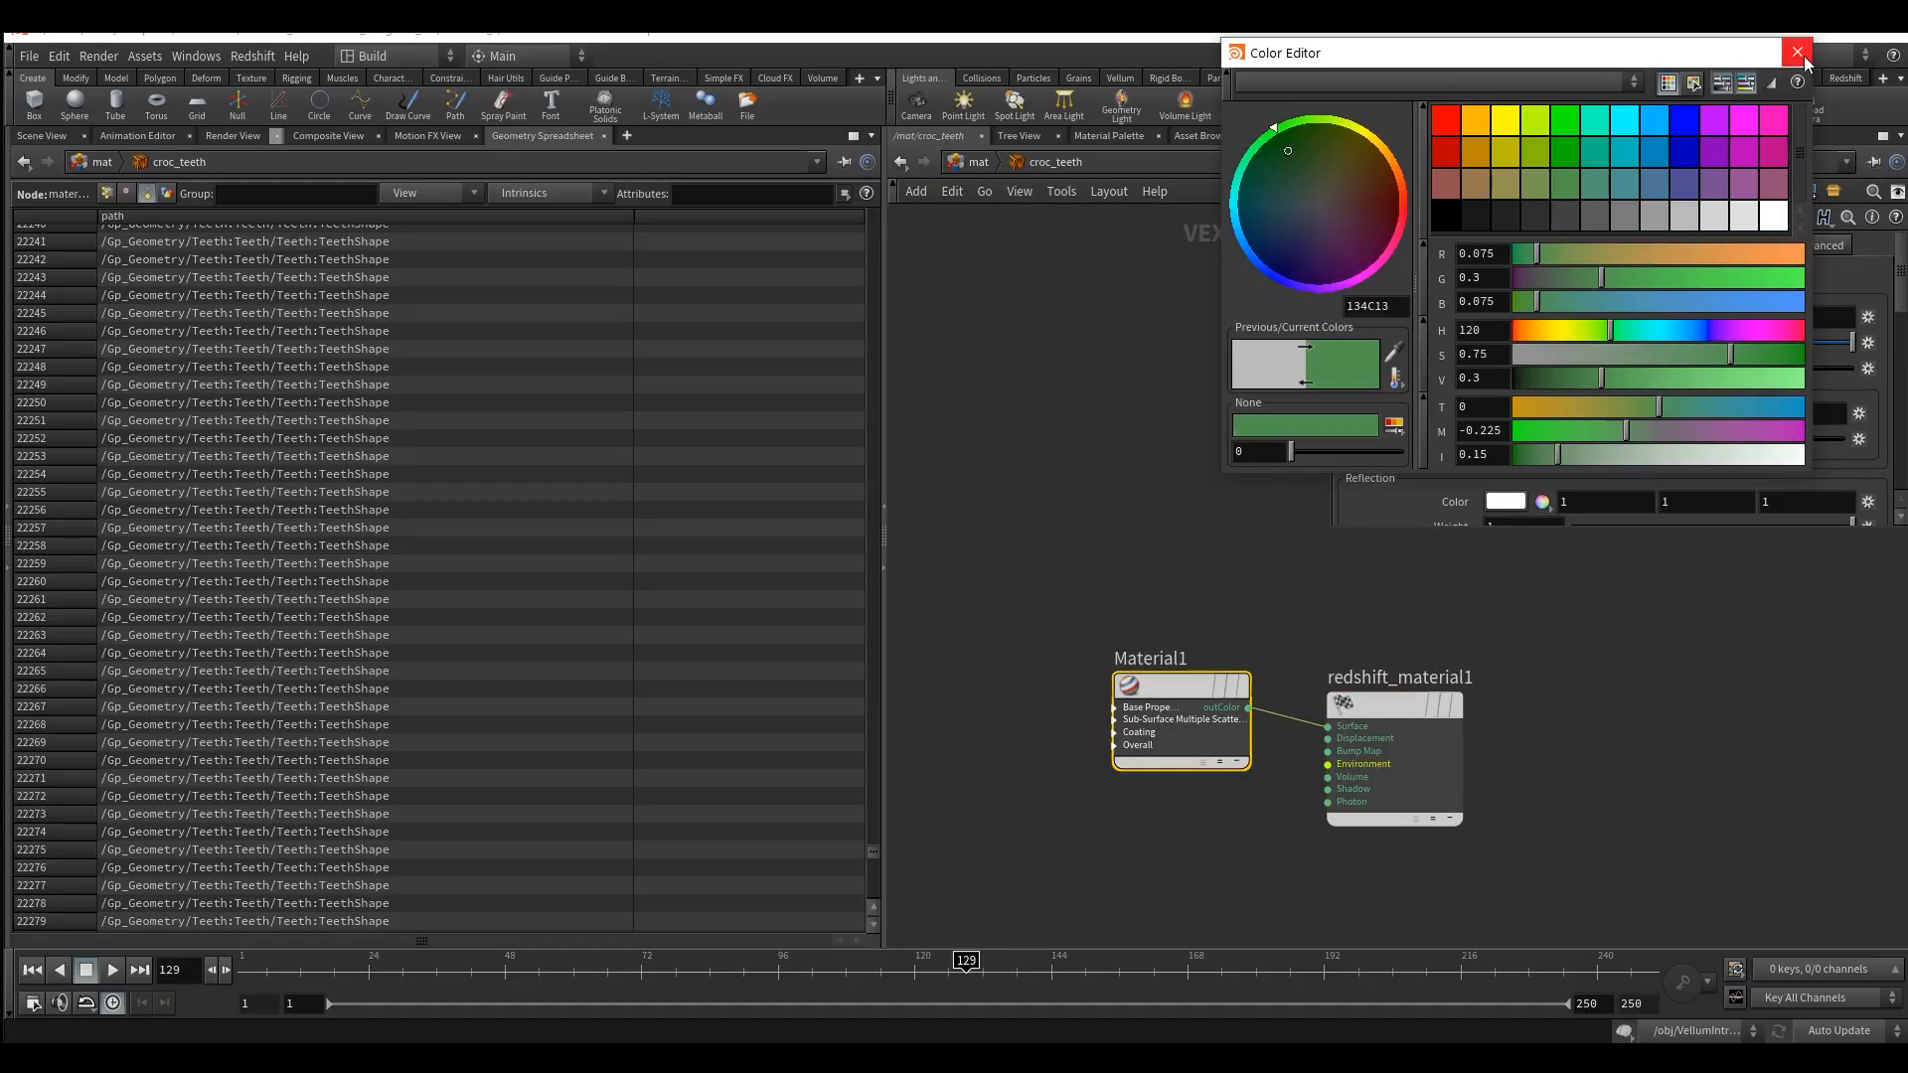
left_click(1797, 52)
left_click(970, 161)
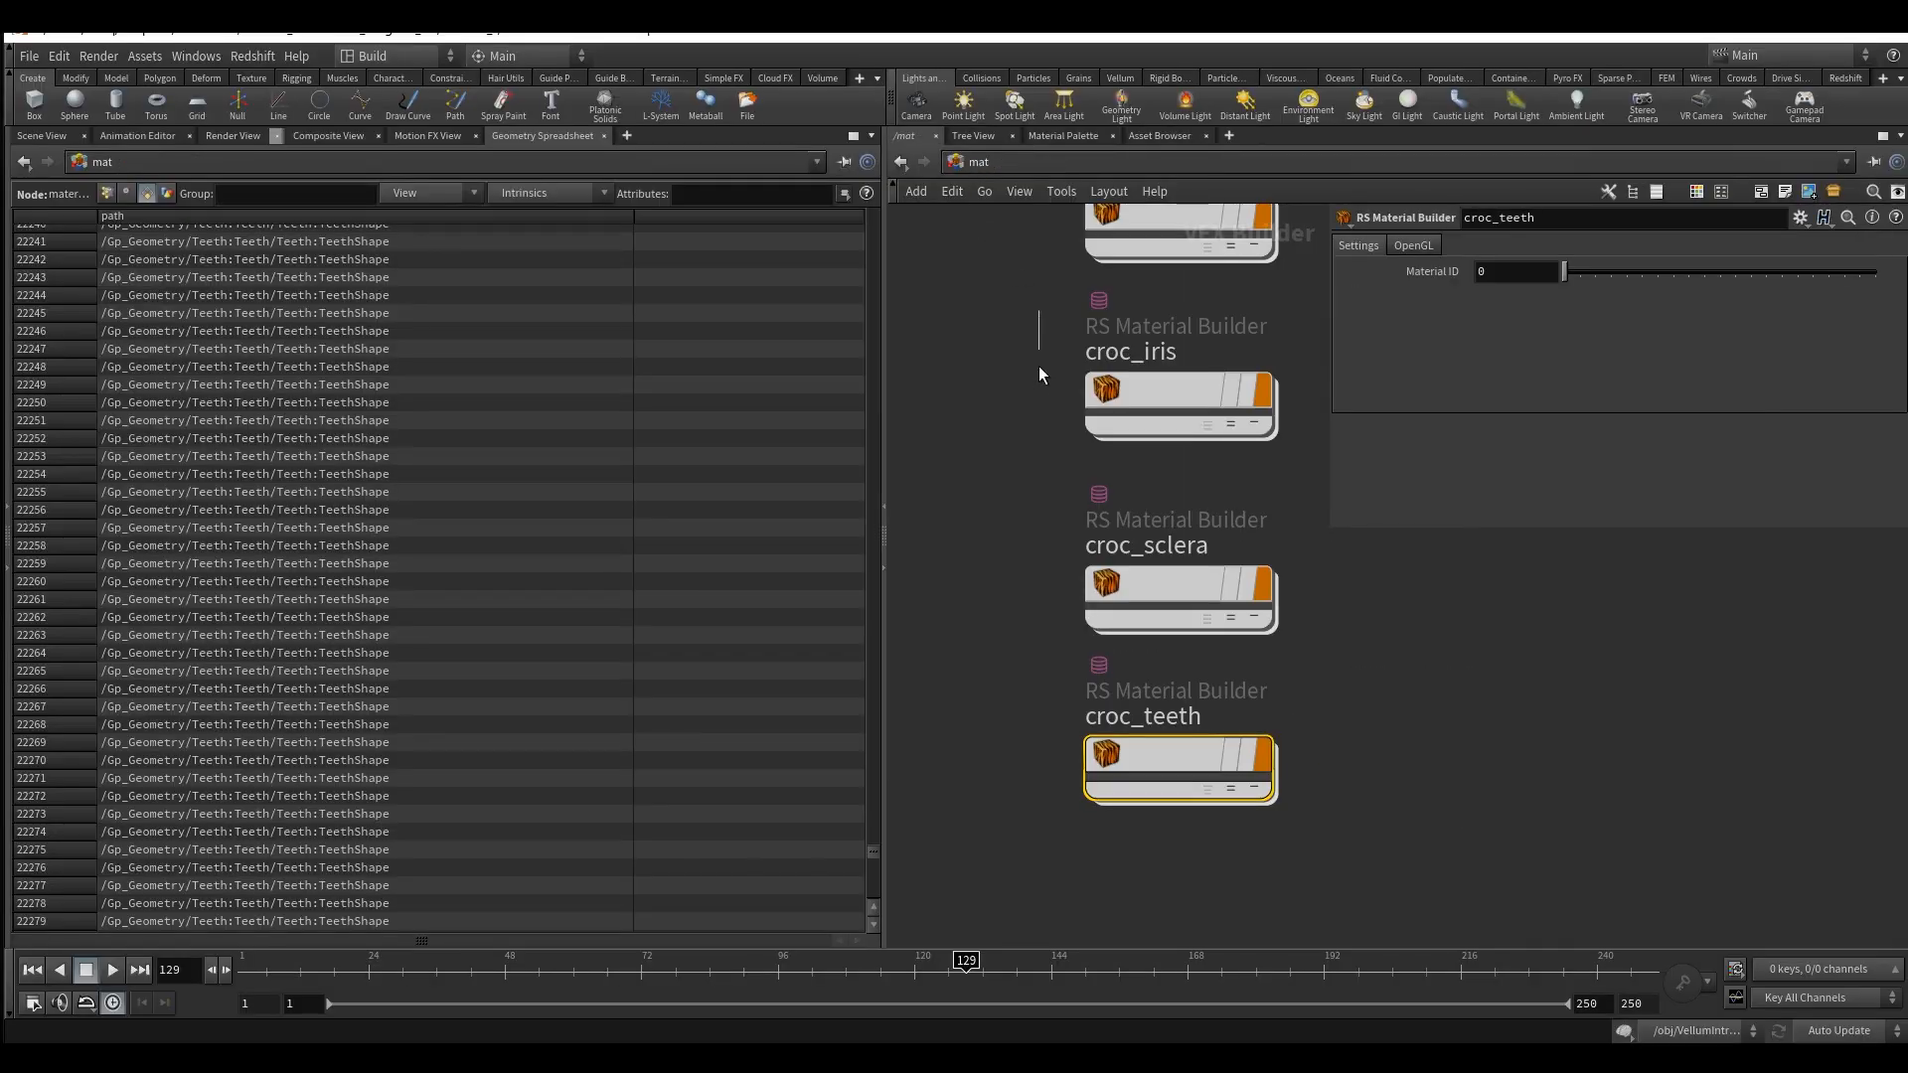
left_click(974, 161)
left_click(1030, 247)
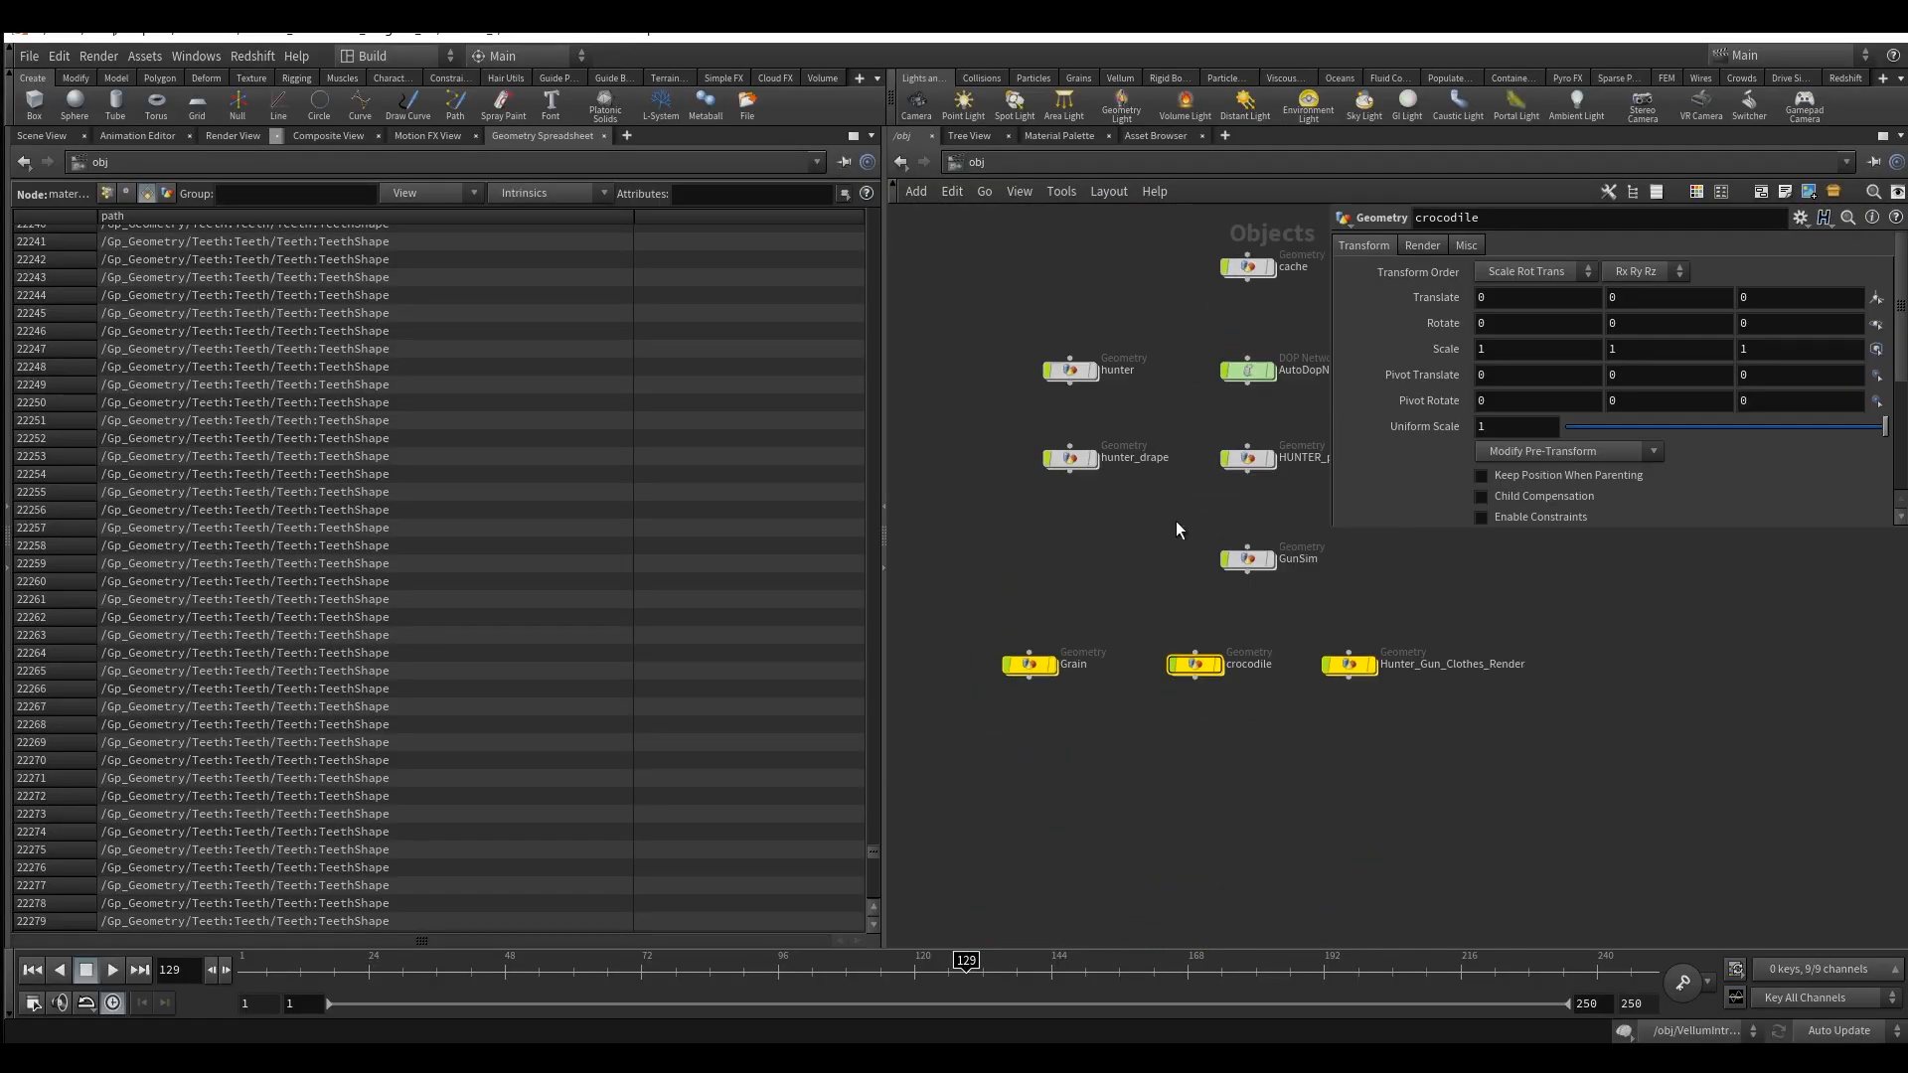
double_click(1199, 666)
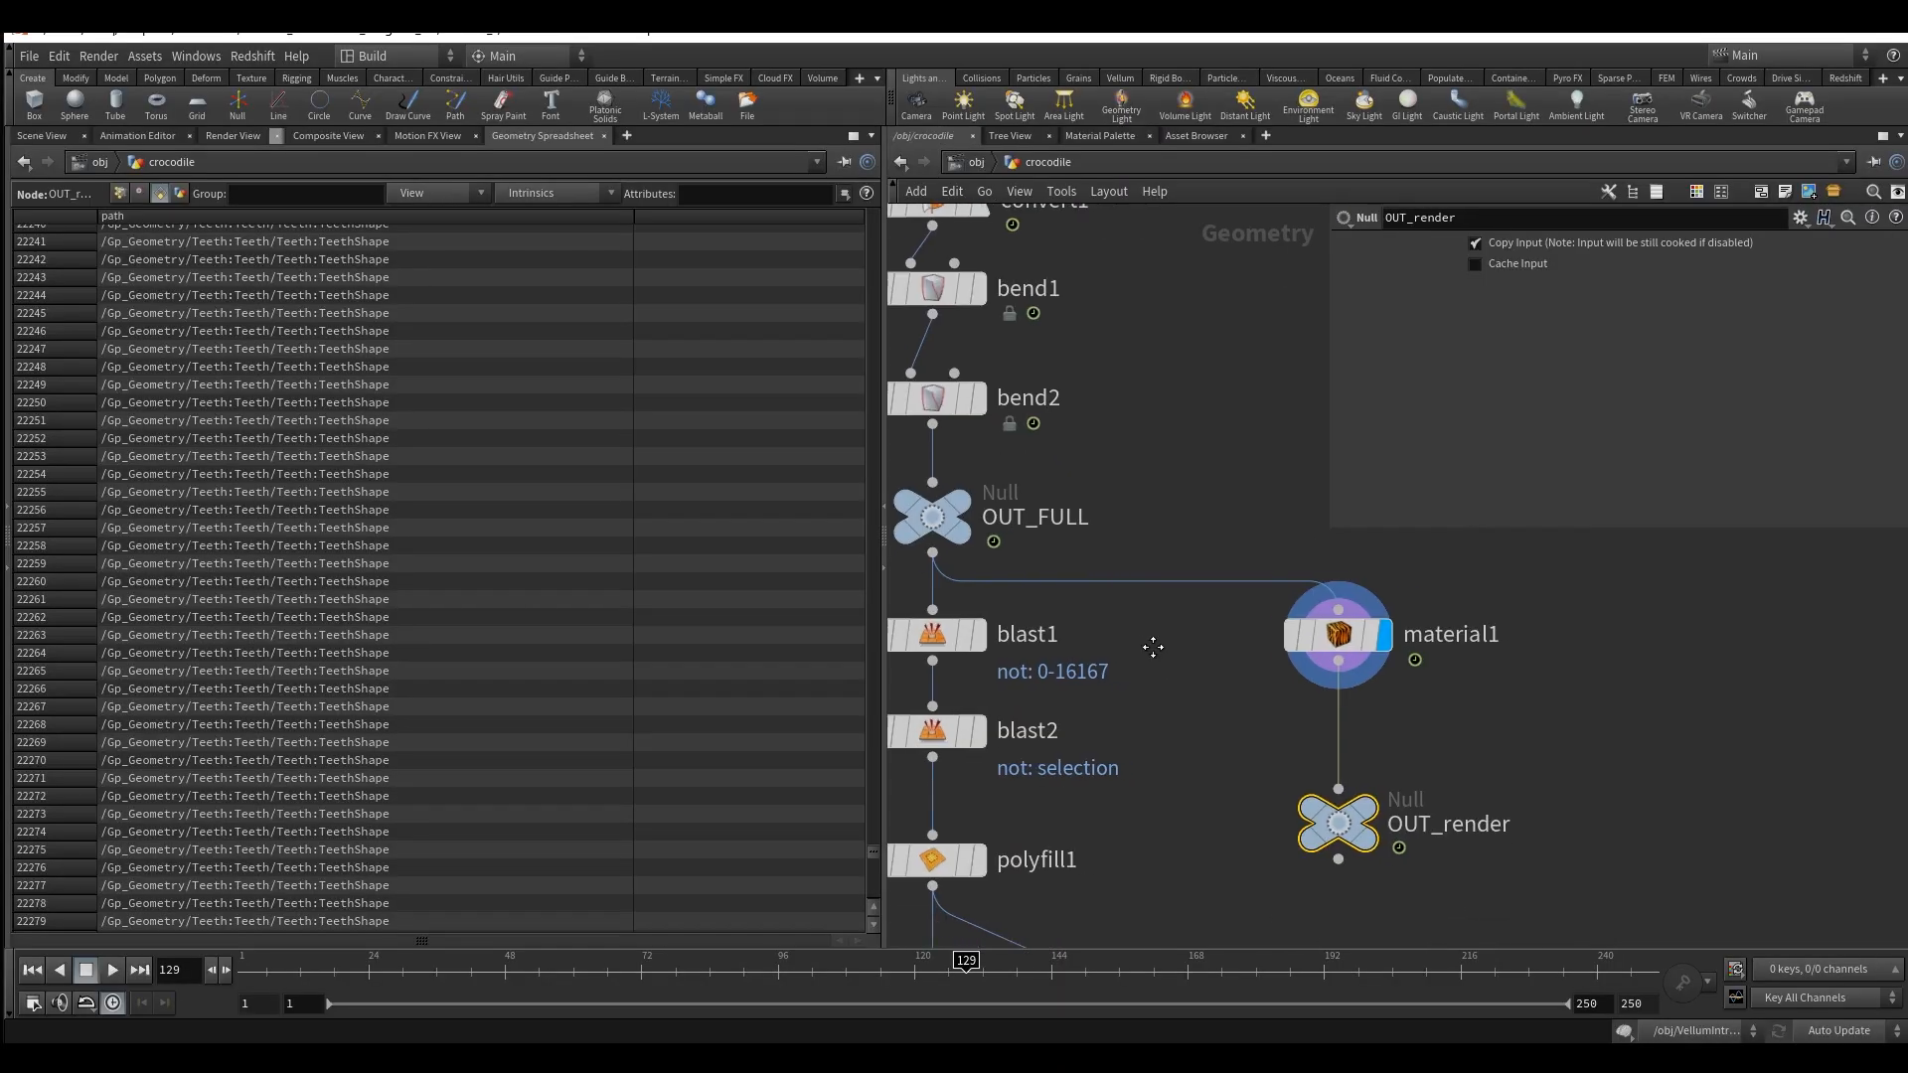
left_click(1321, 636)
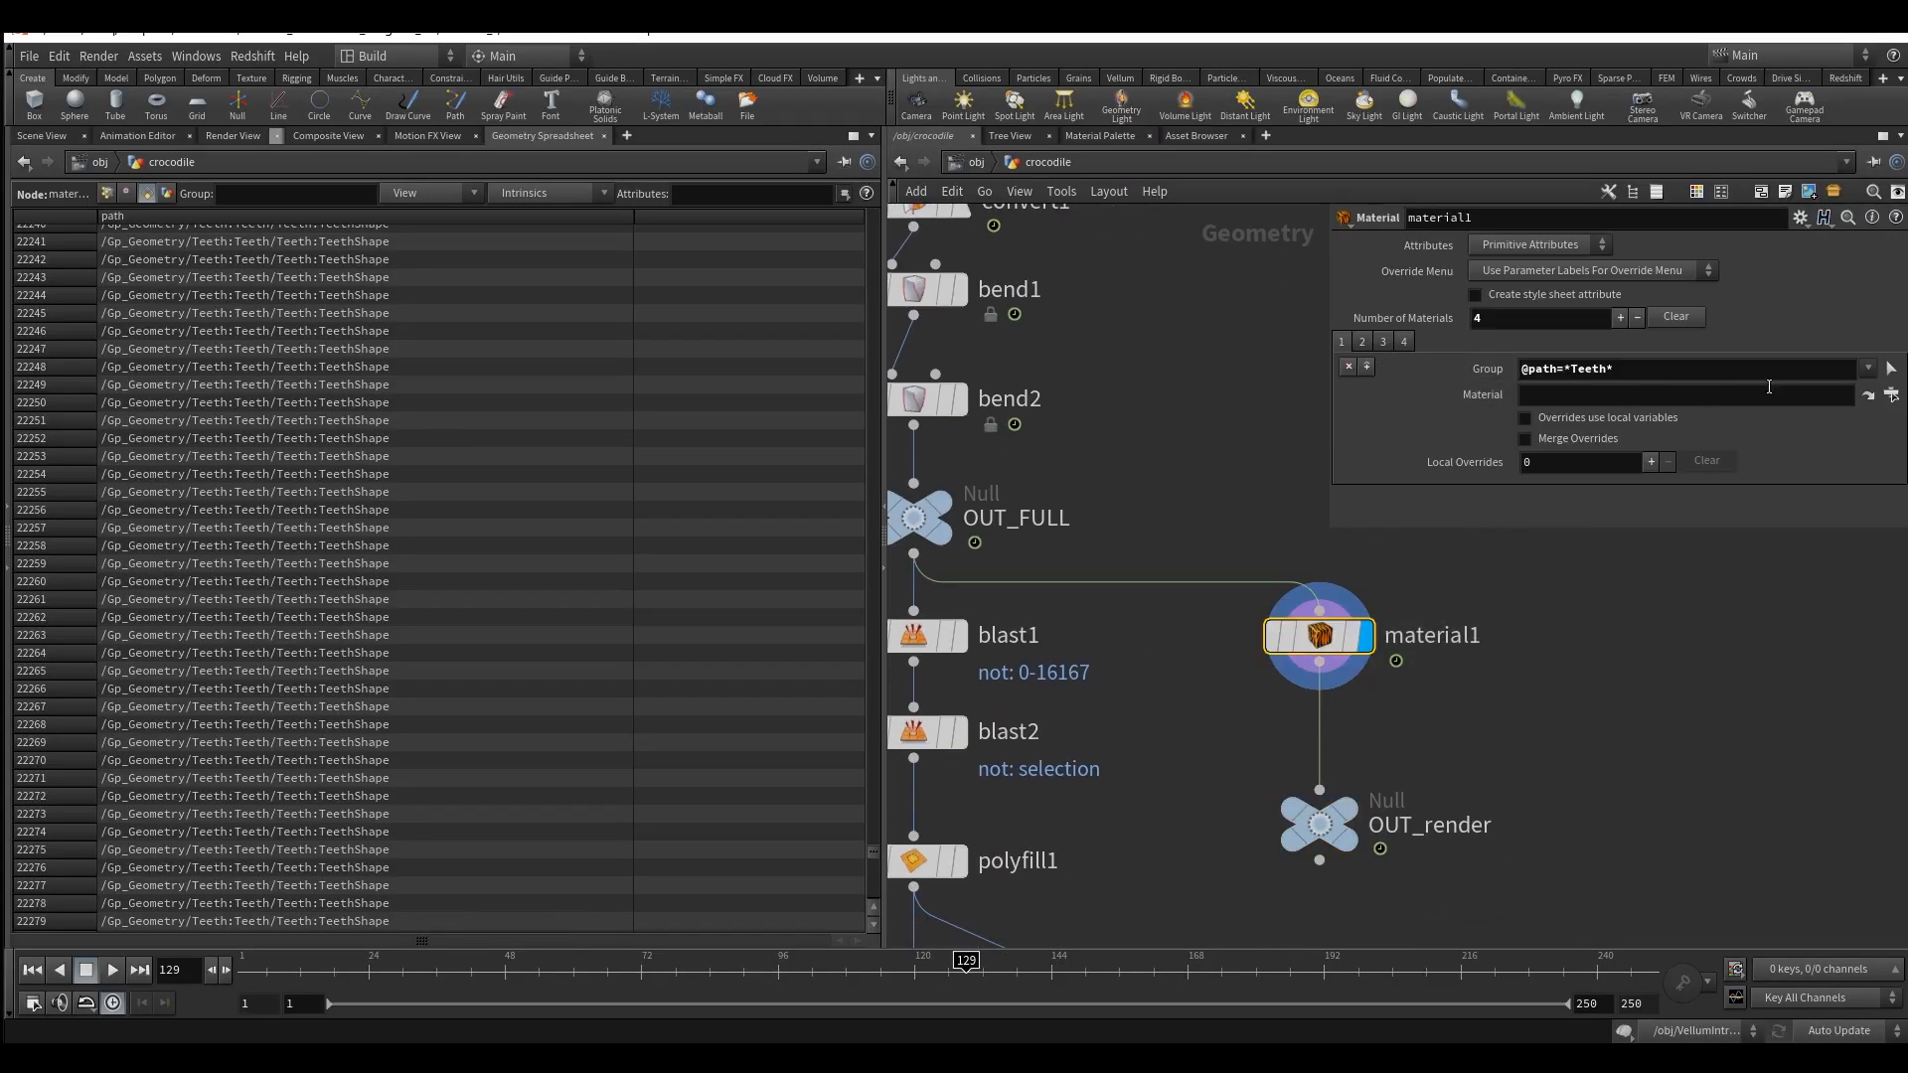
left_click(1891, 395)
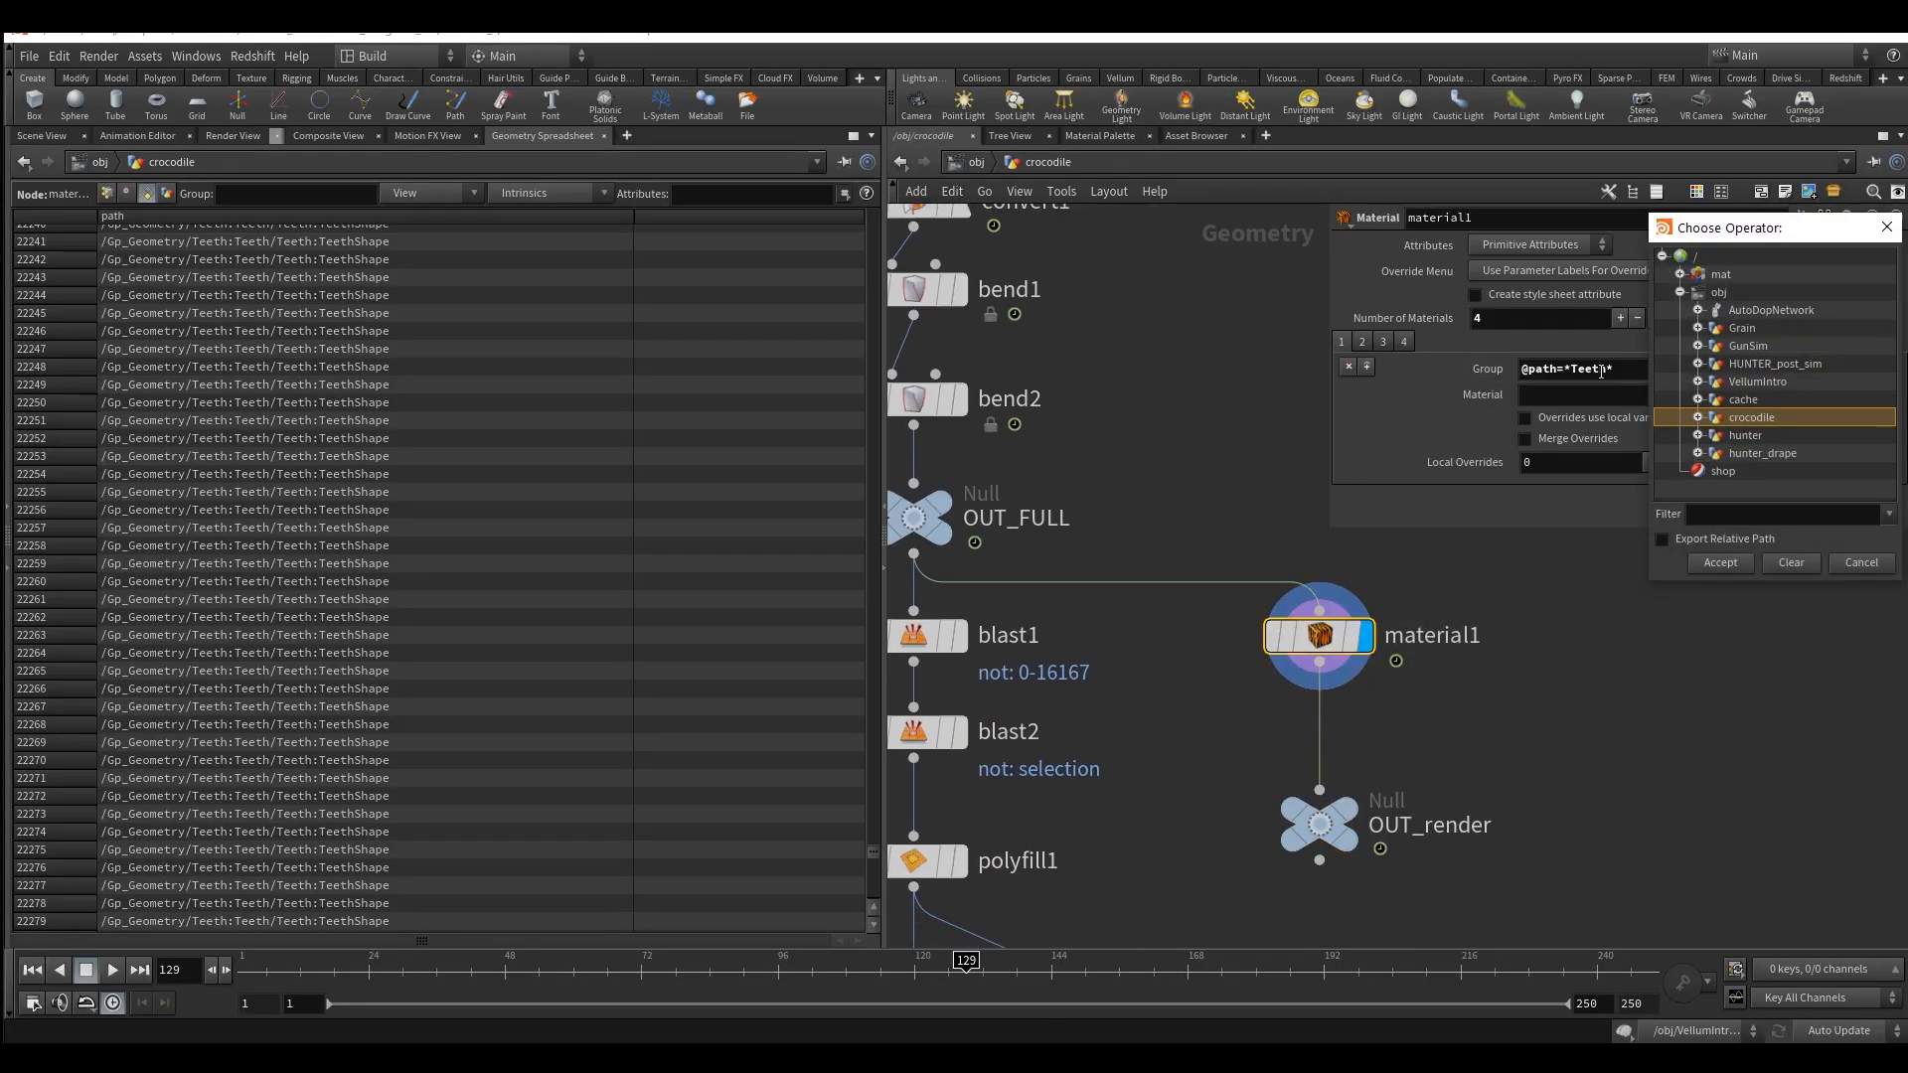
left_click(1681, 292)
left_click(1680, 274)
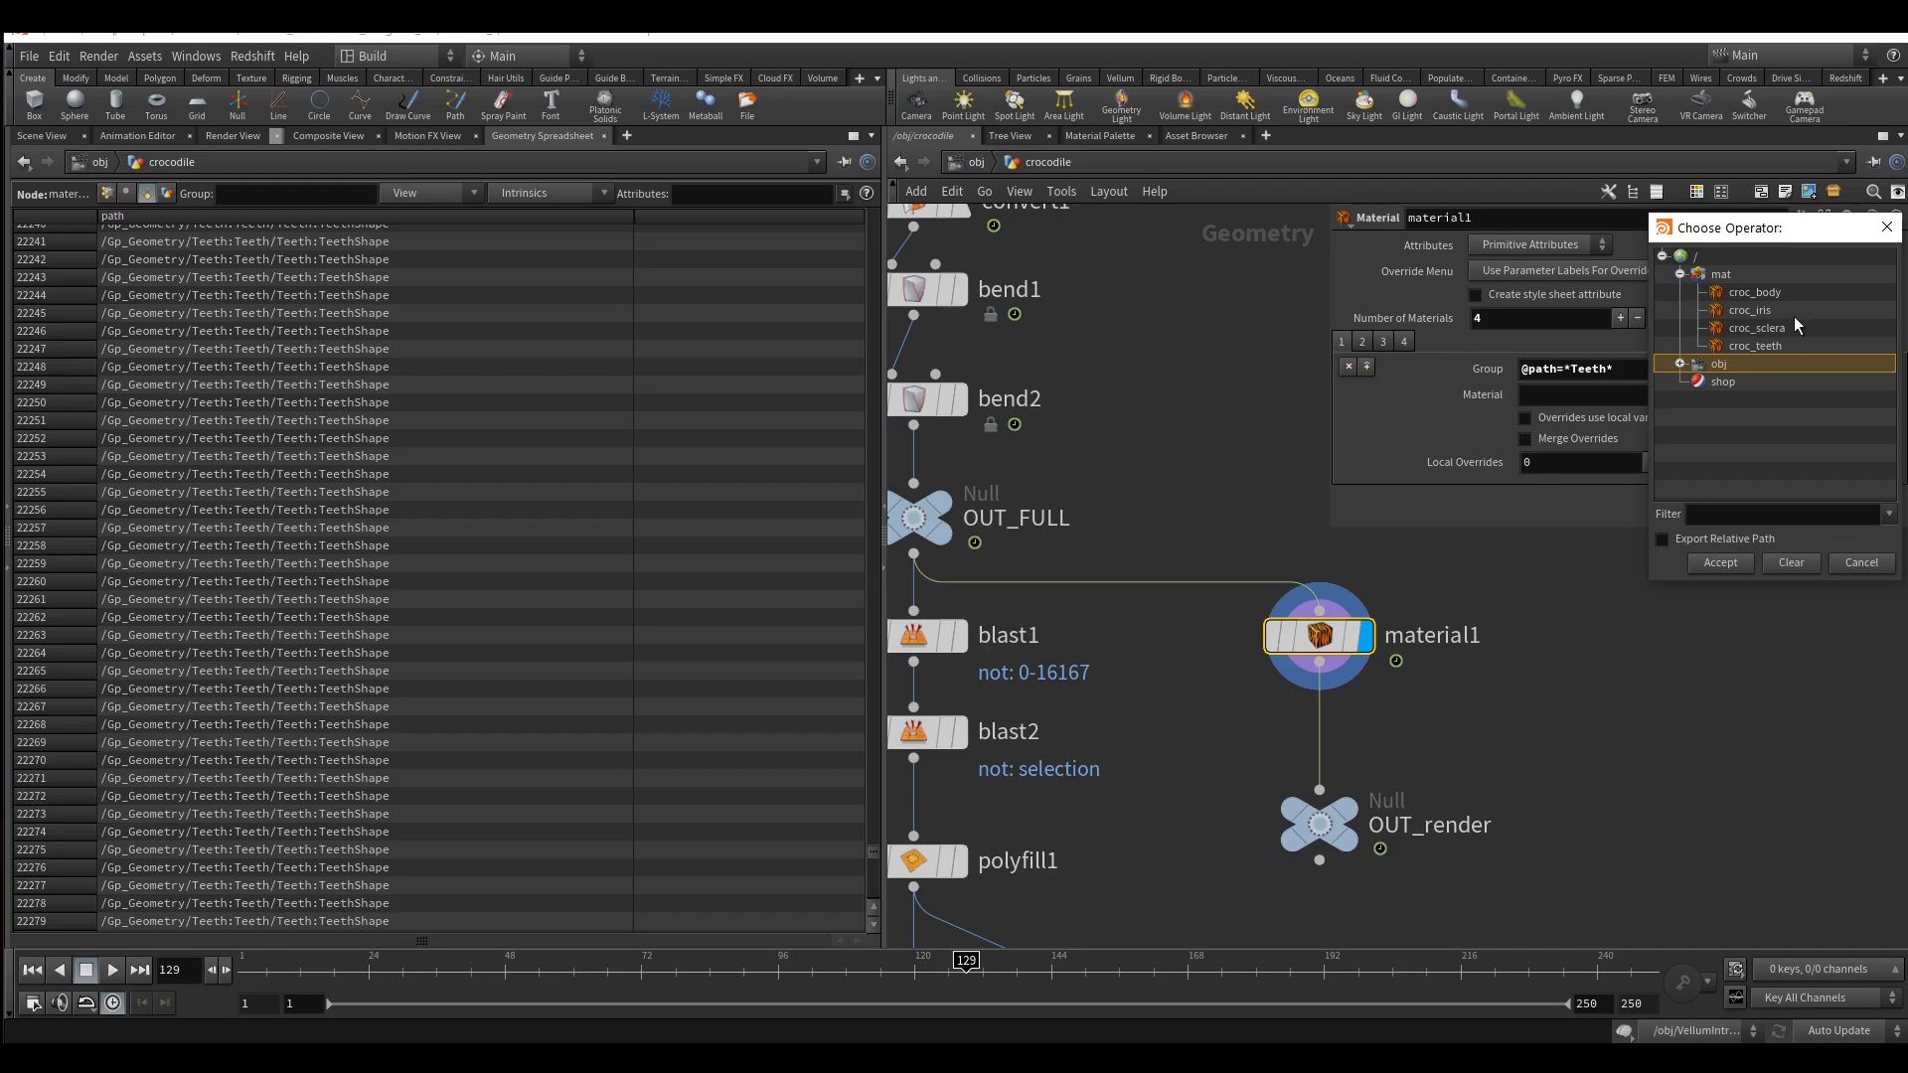
left_click(1756, 346)
left_click(1716, 562)
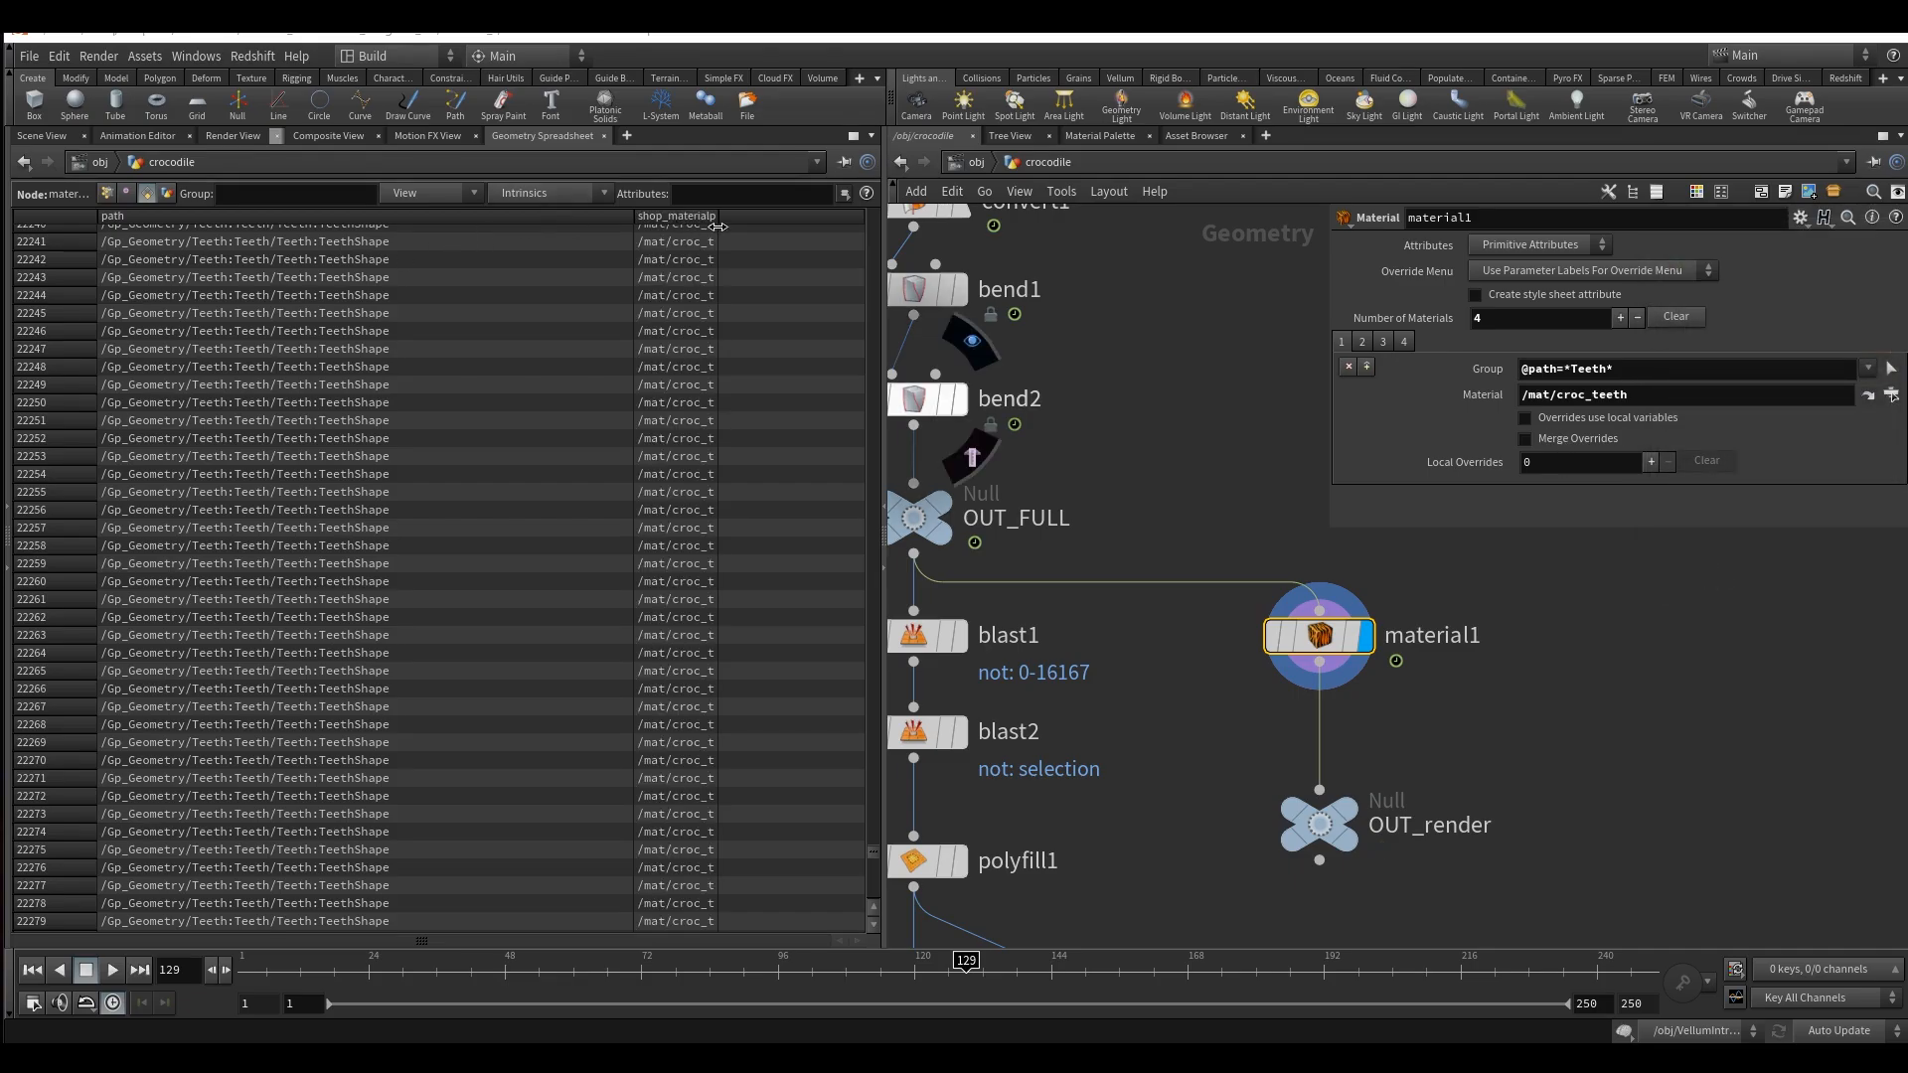
left_click_drag(719, 216, 770, 221)
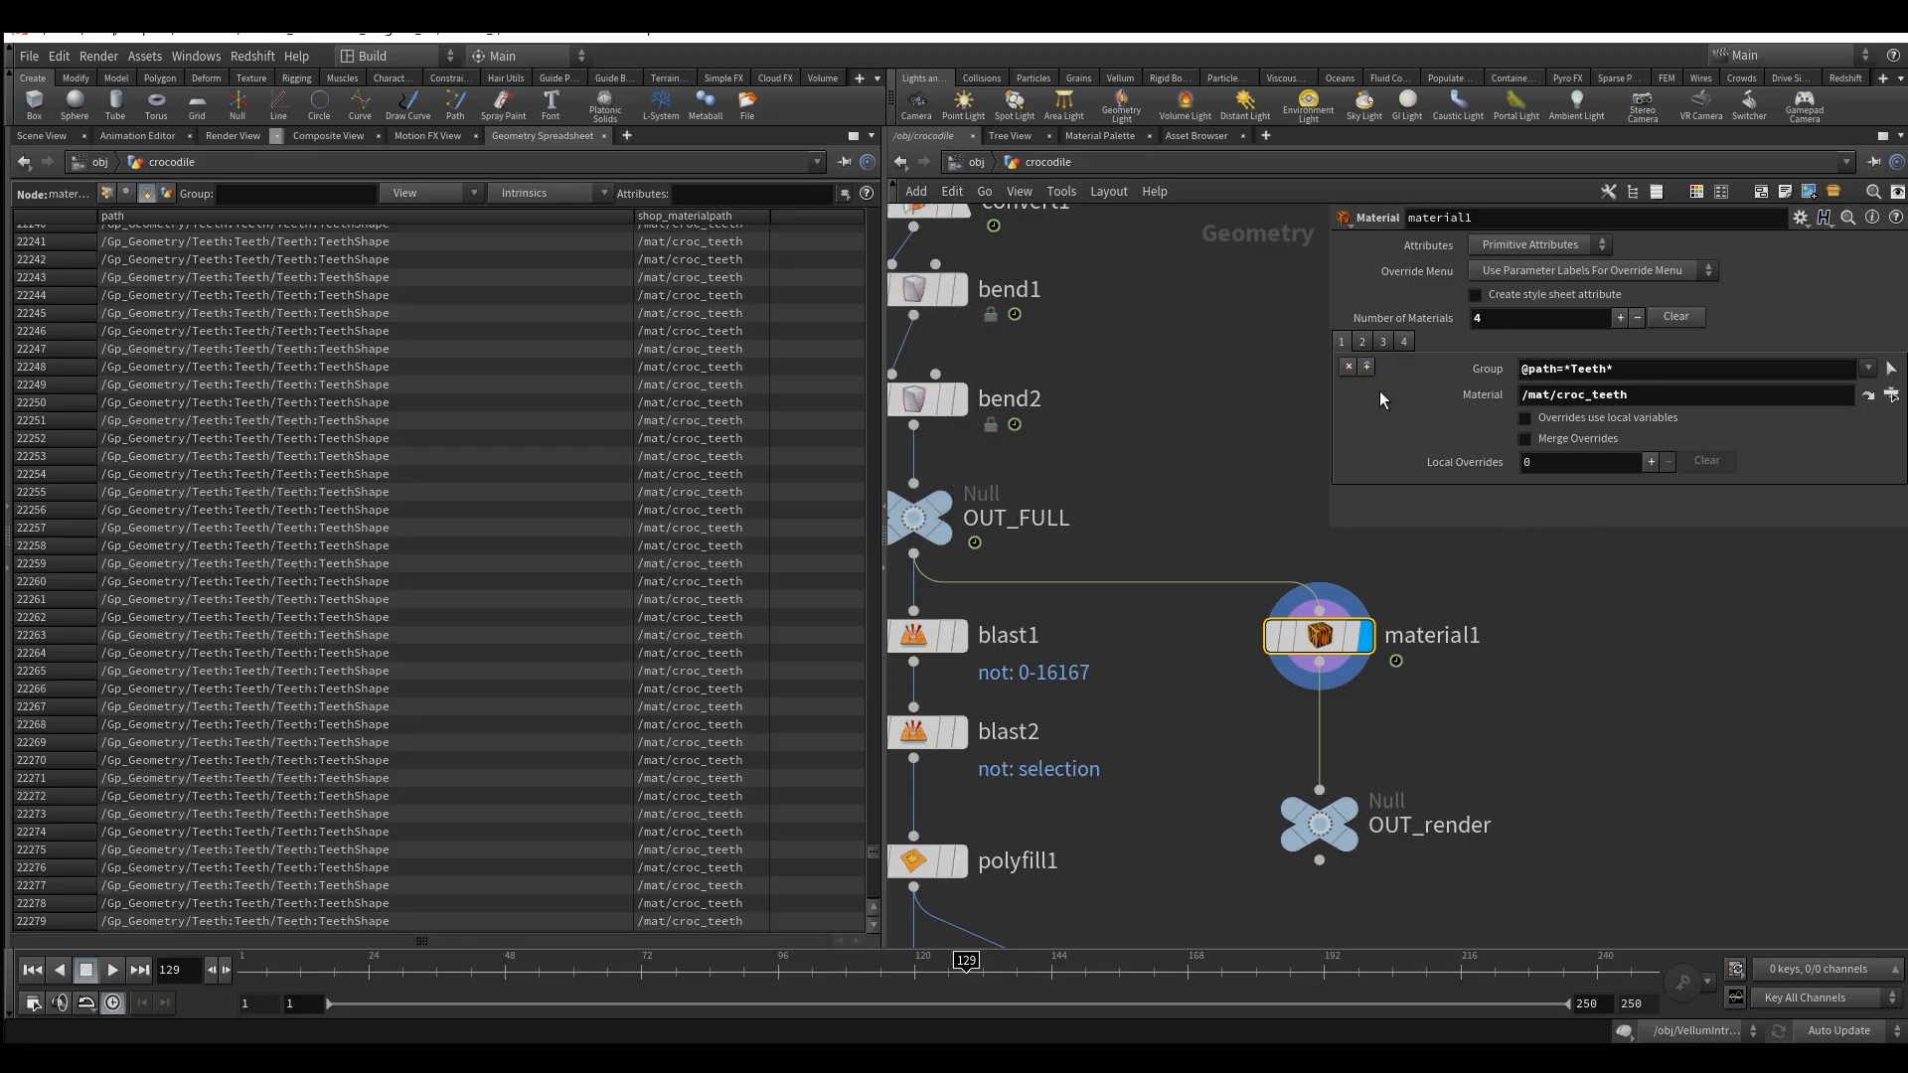
left_click(1363, 343)
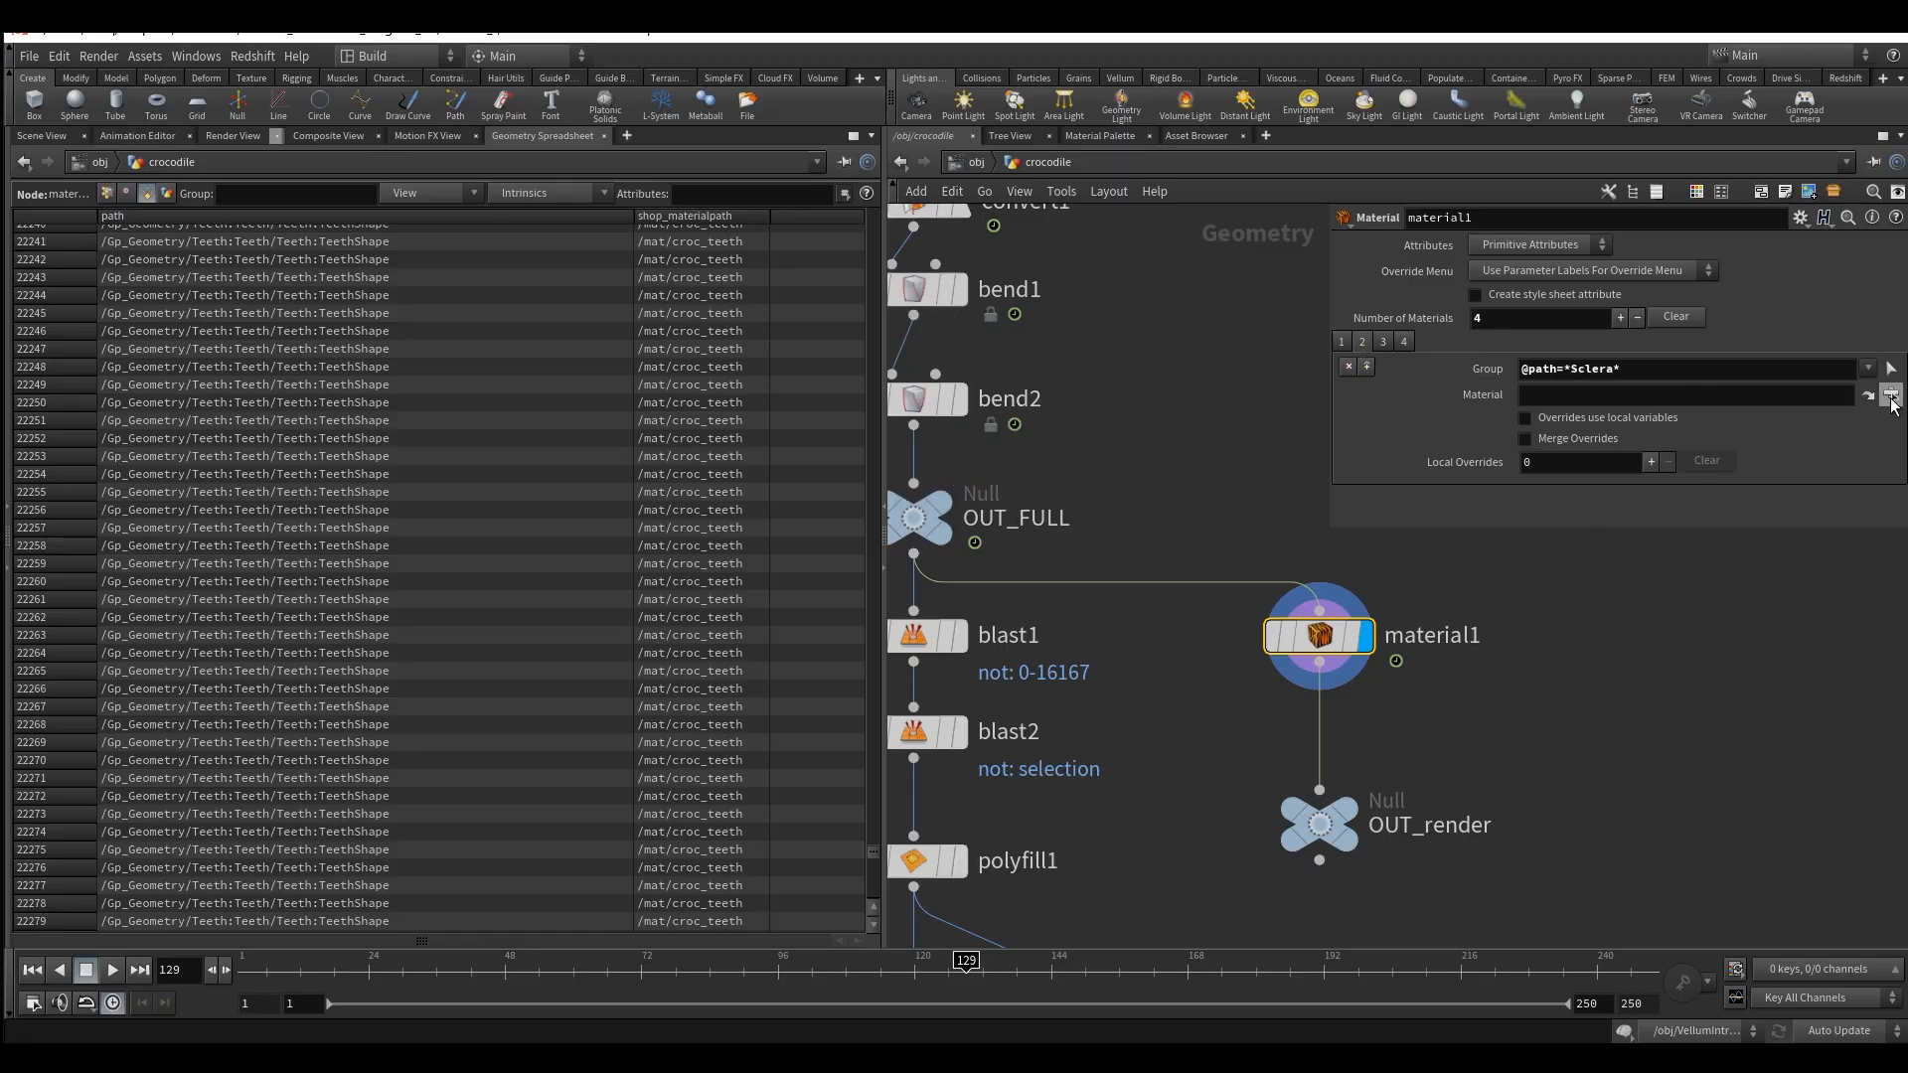
left_click(1892, 395)
left_click(1765, 332)
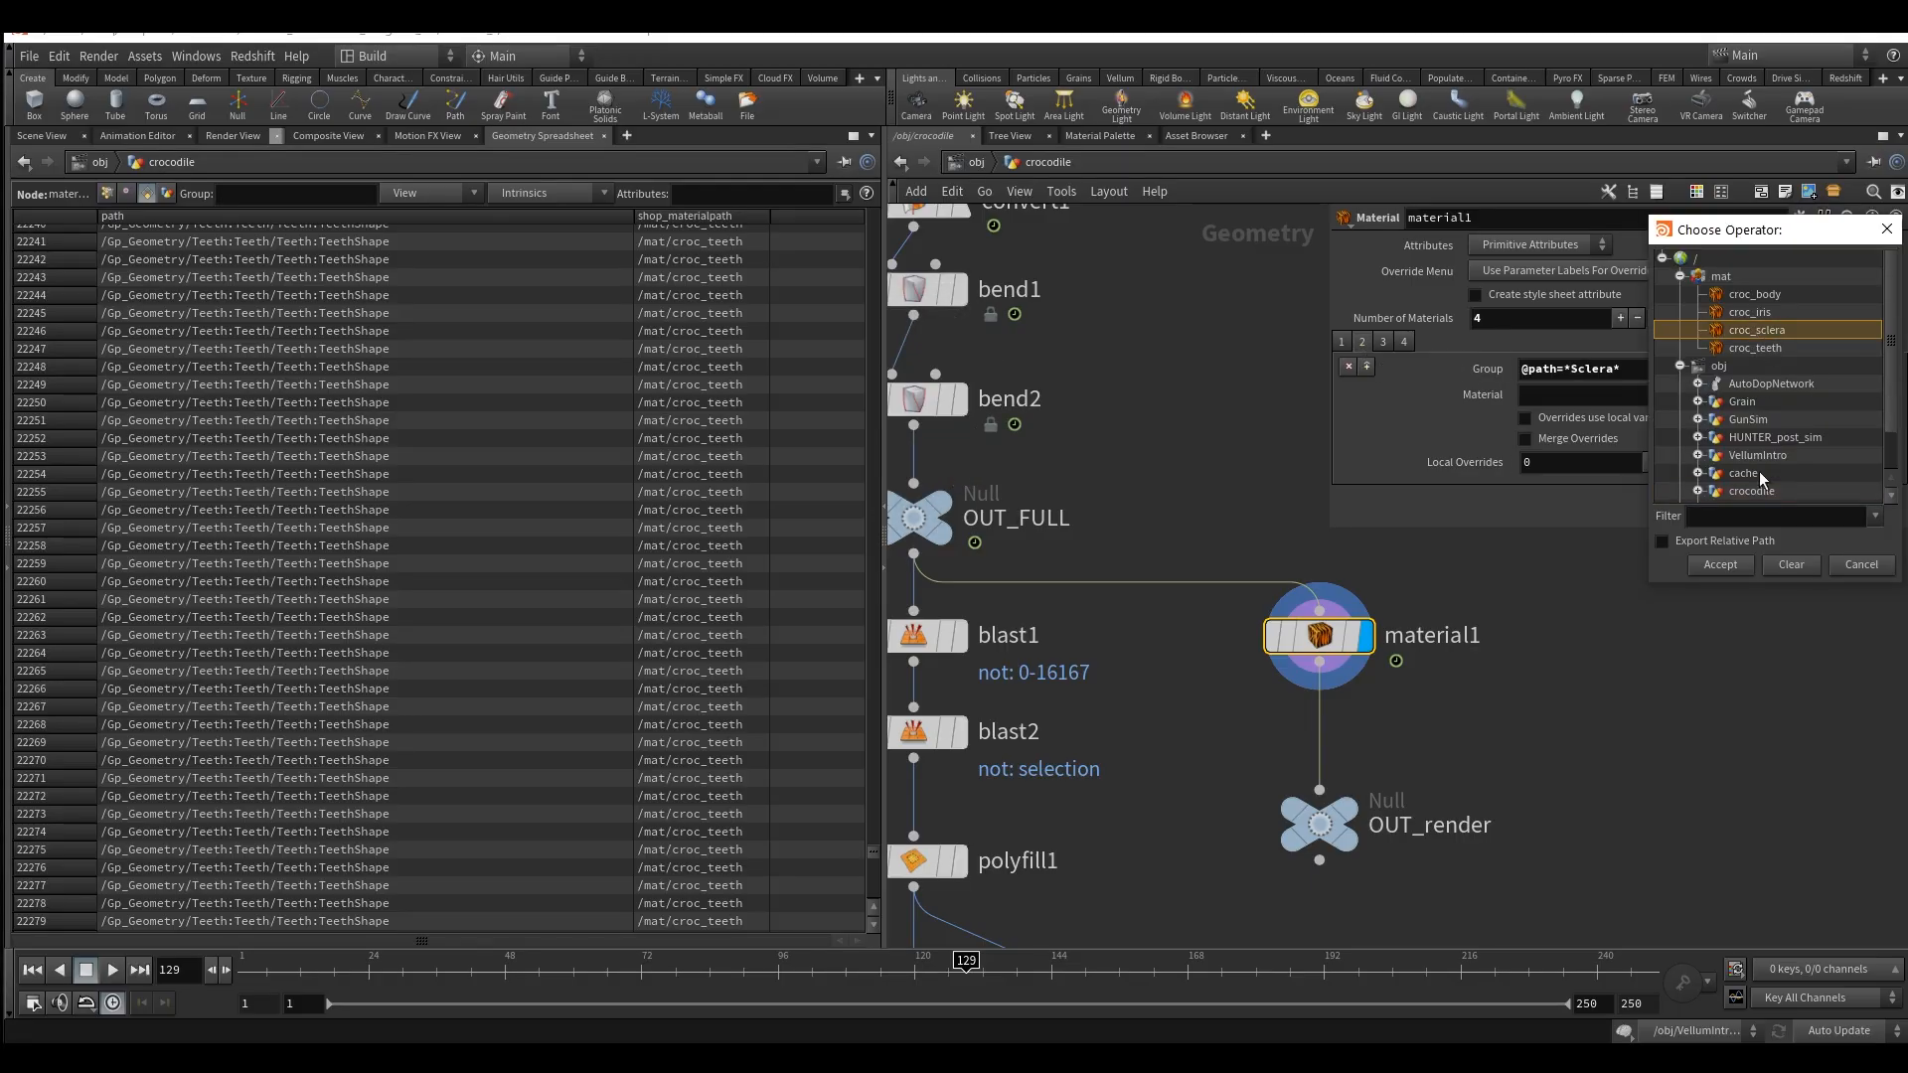
left_click(1722, 566)
left_click(1383, 343)
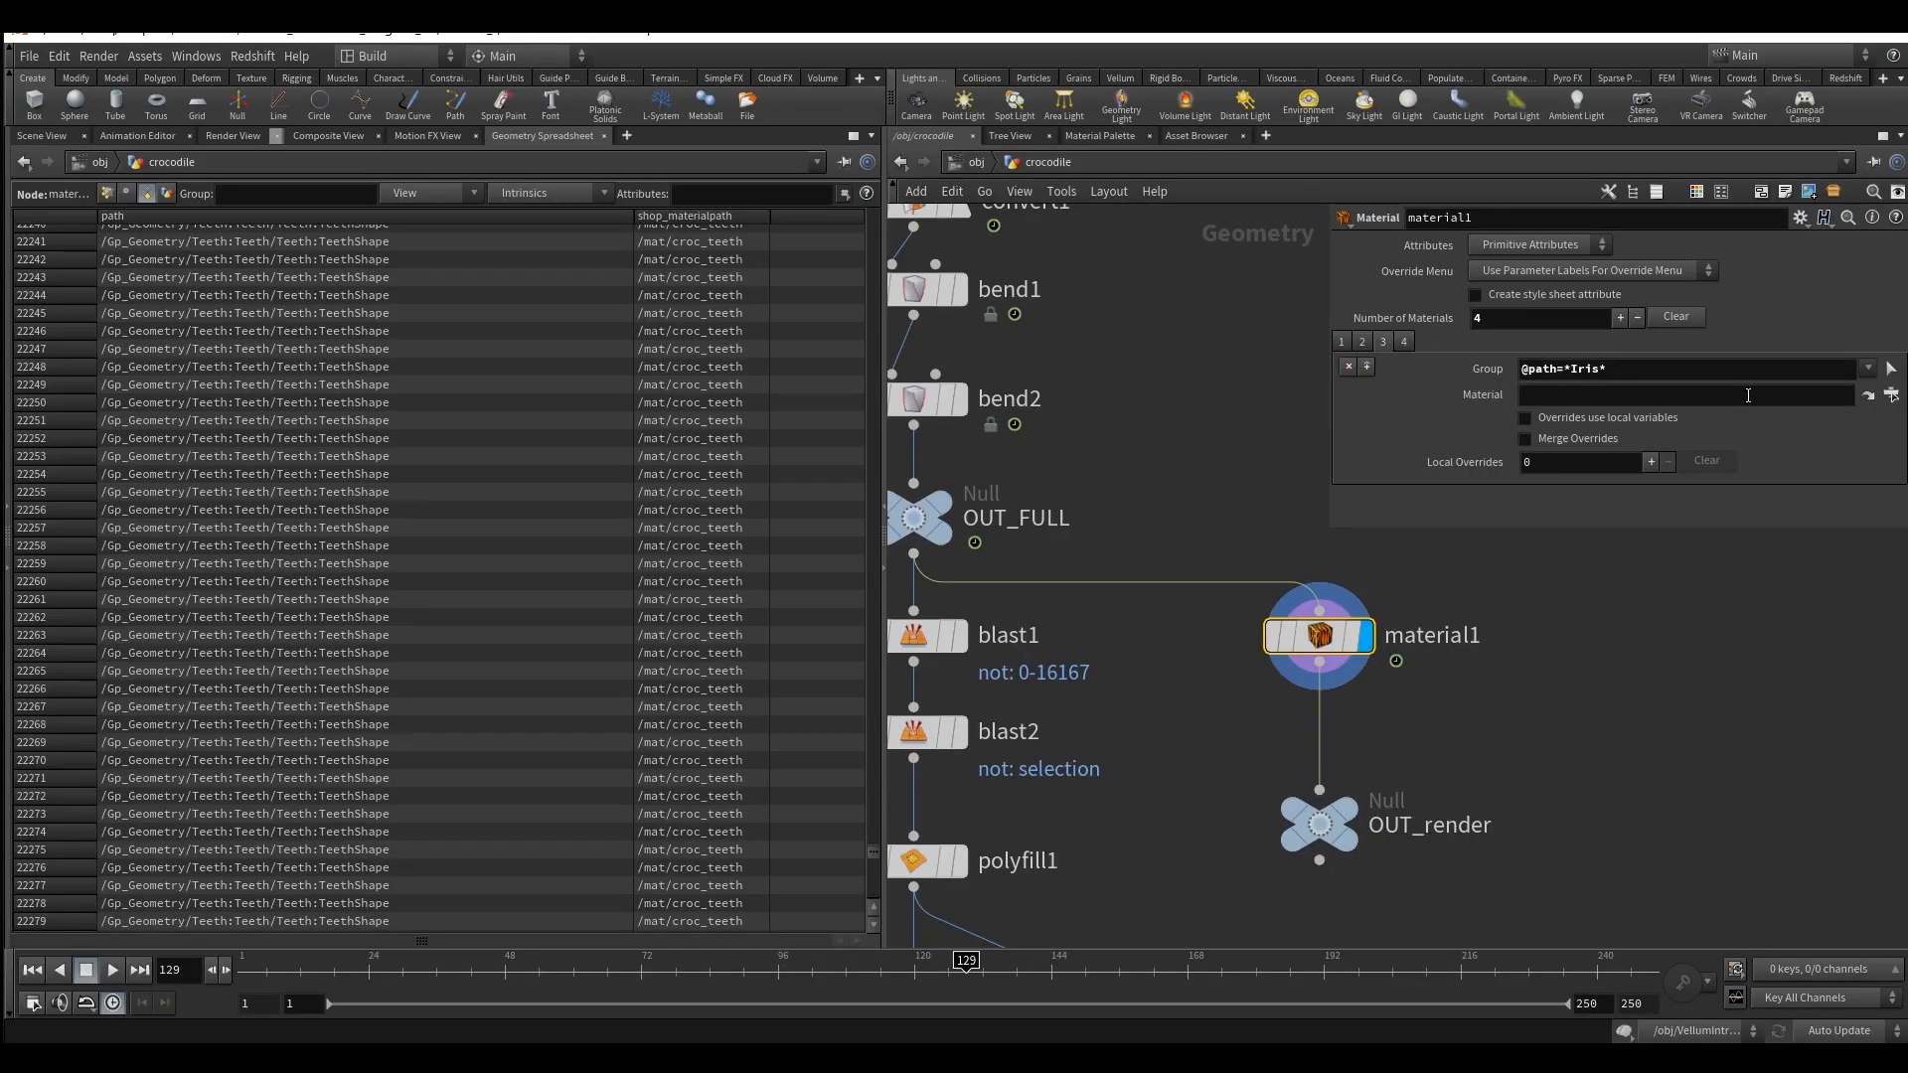
left_click(1891, 395)
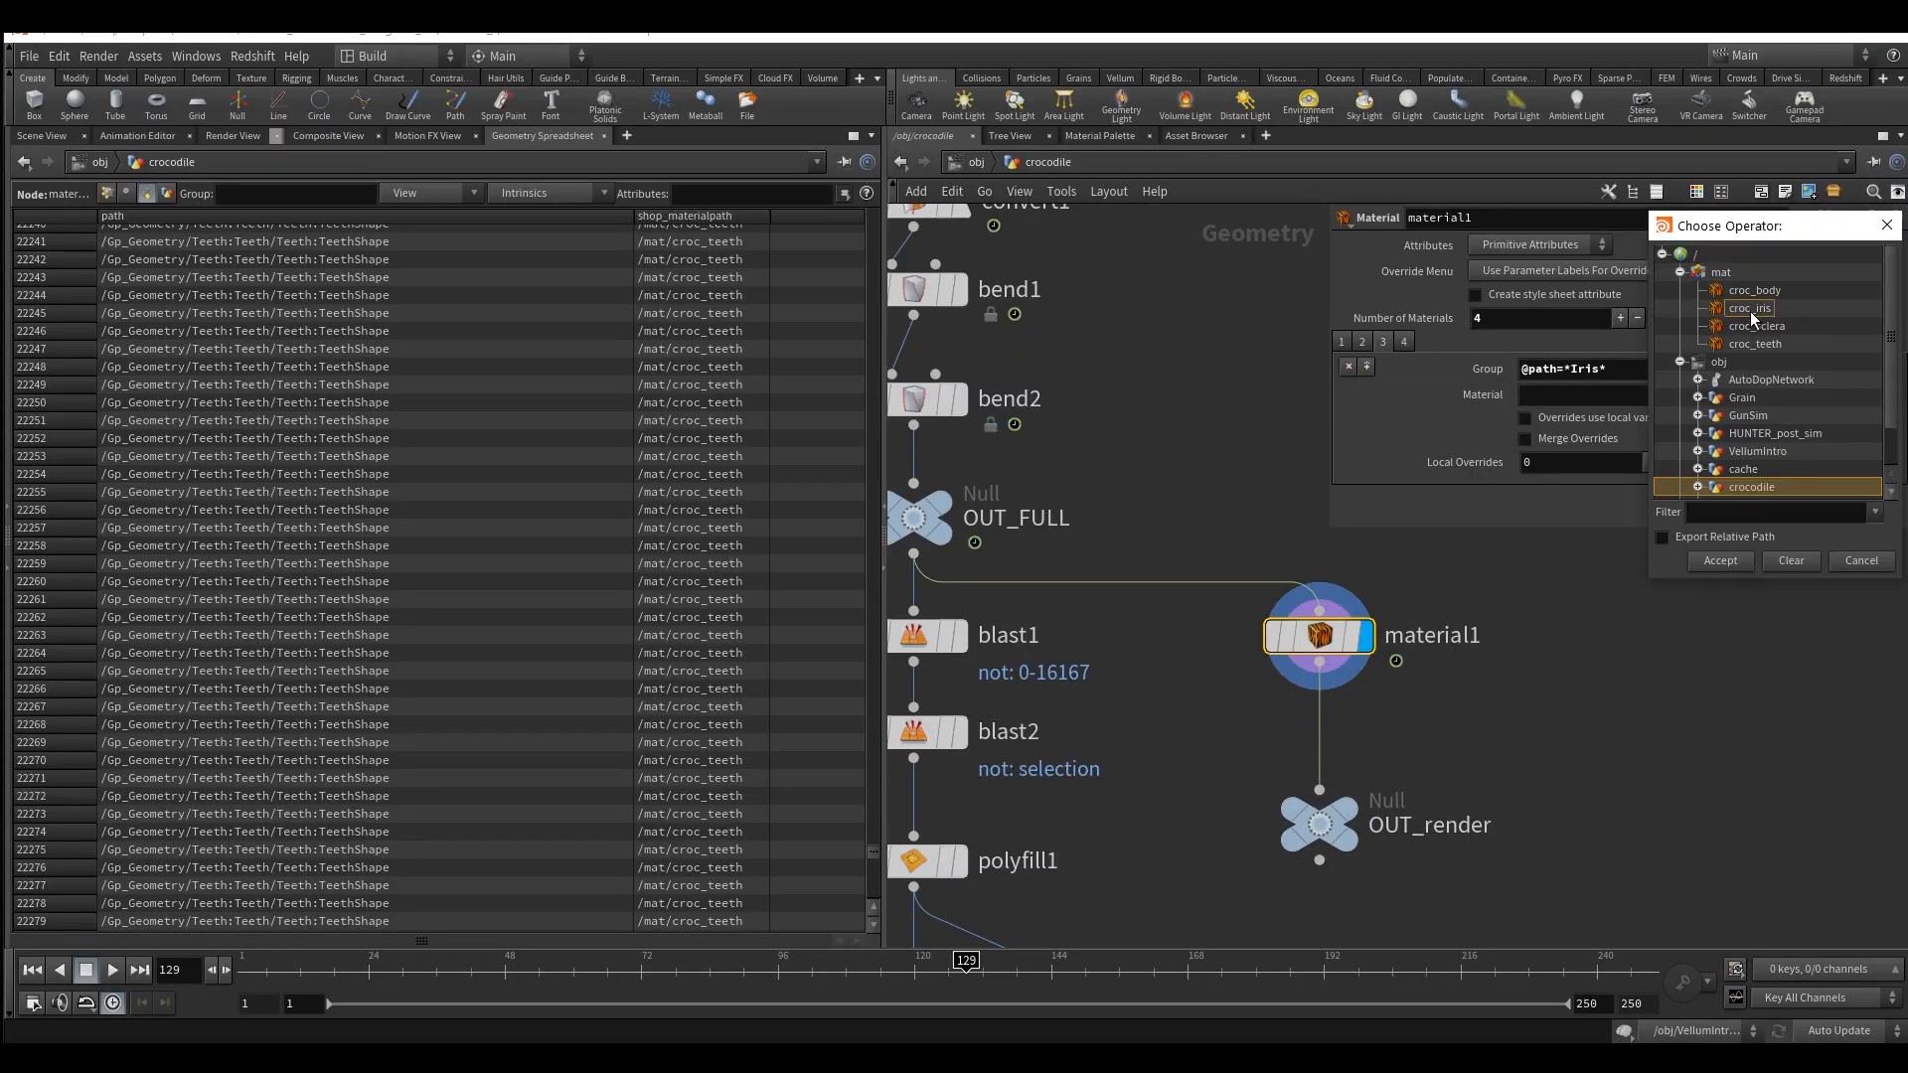
left_click(1749, 308)
left_click(1723, 563)
left_click(1405, 343)
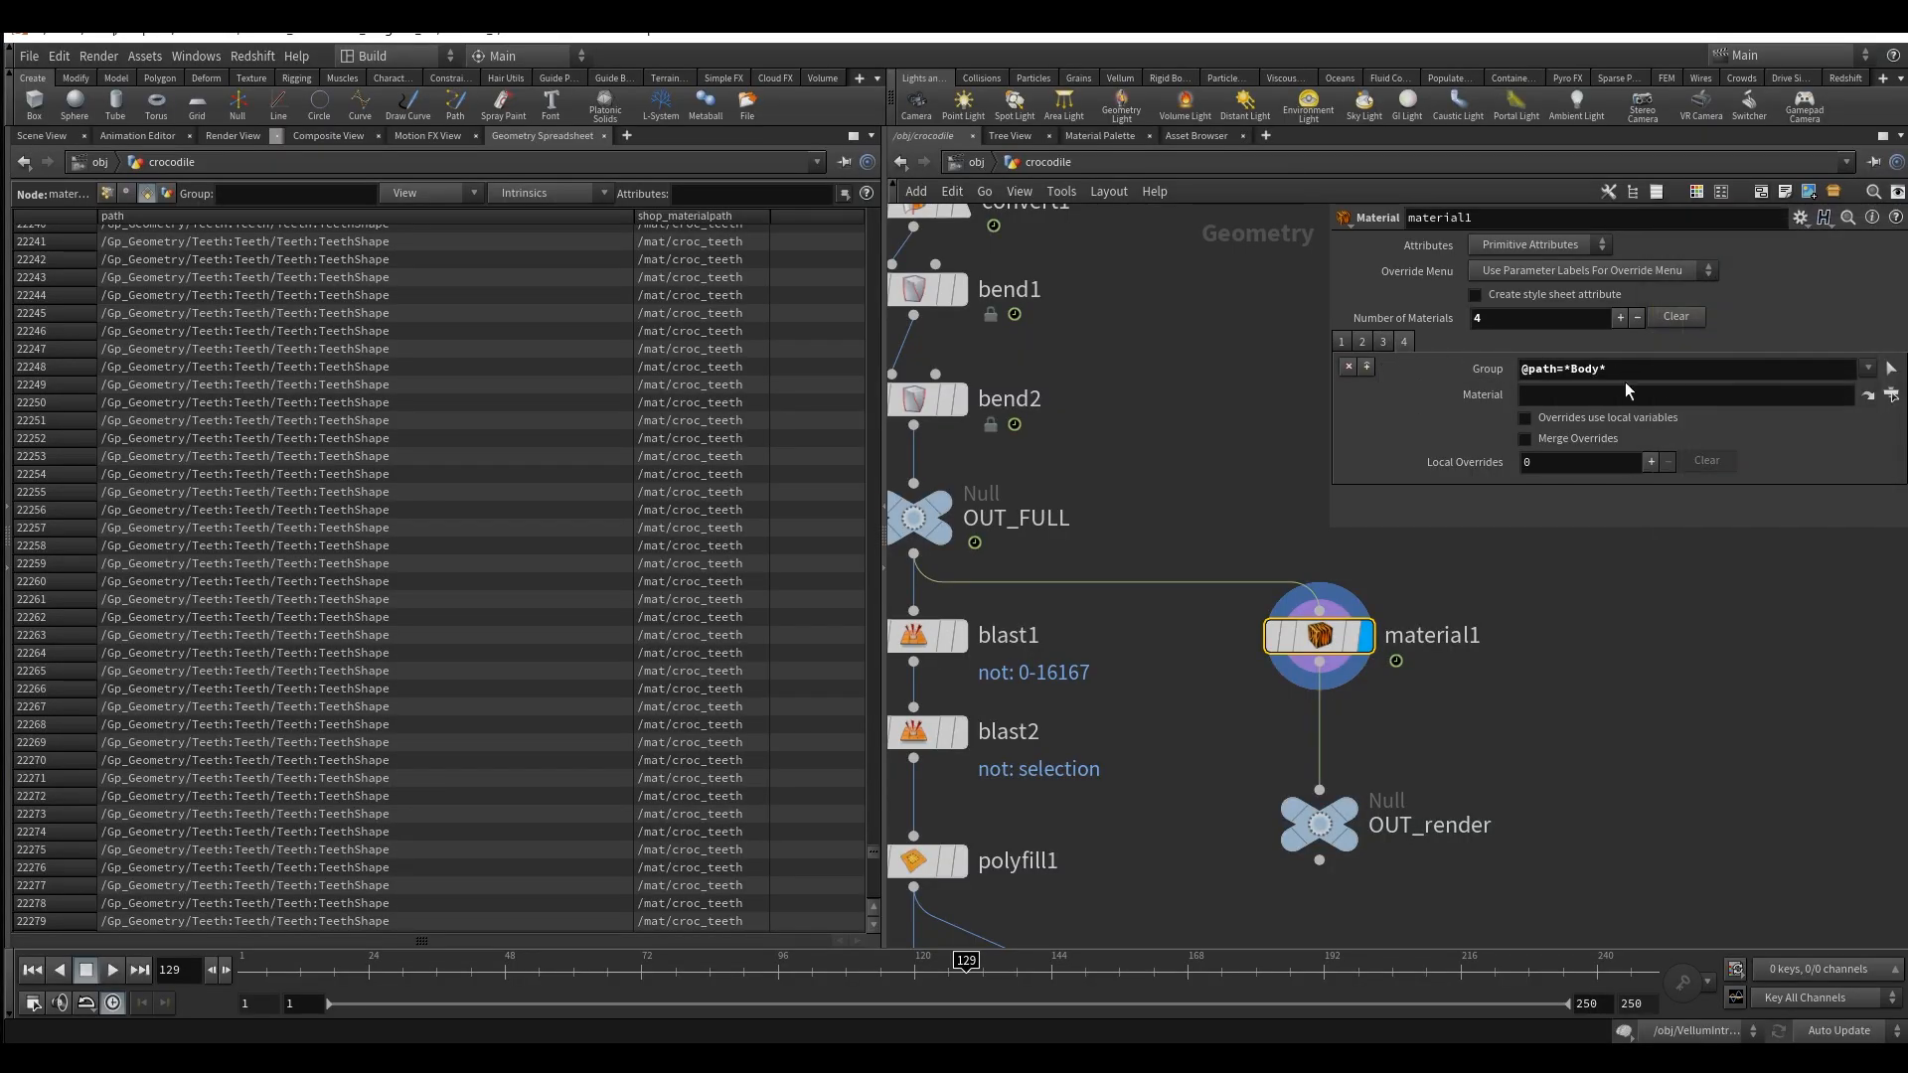
left_click(1890, 396)
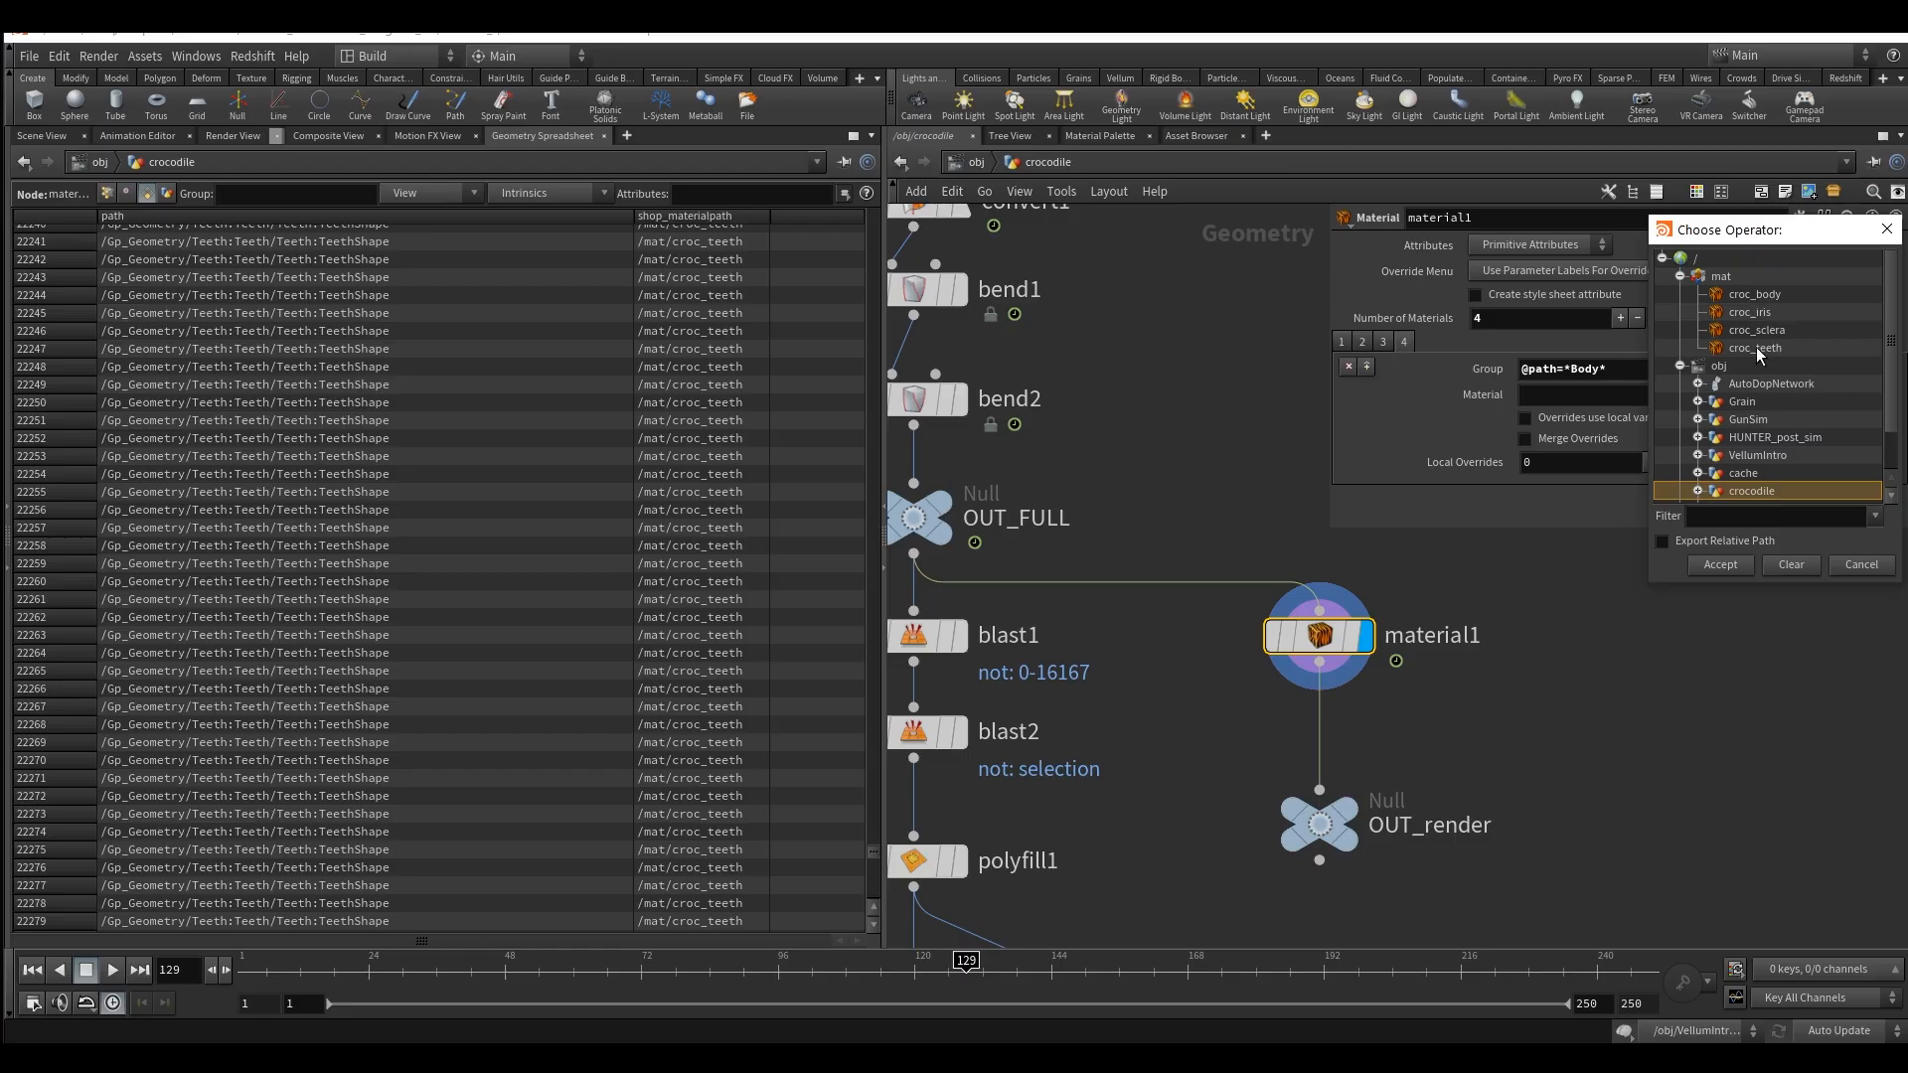
left_click(1777, 298)
left_click(1721, 565)
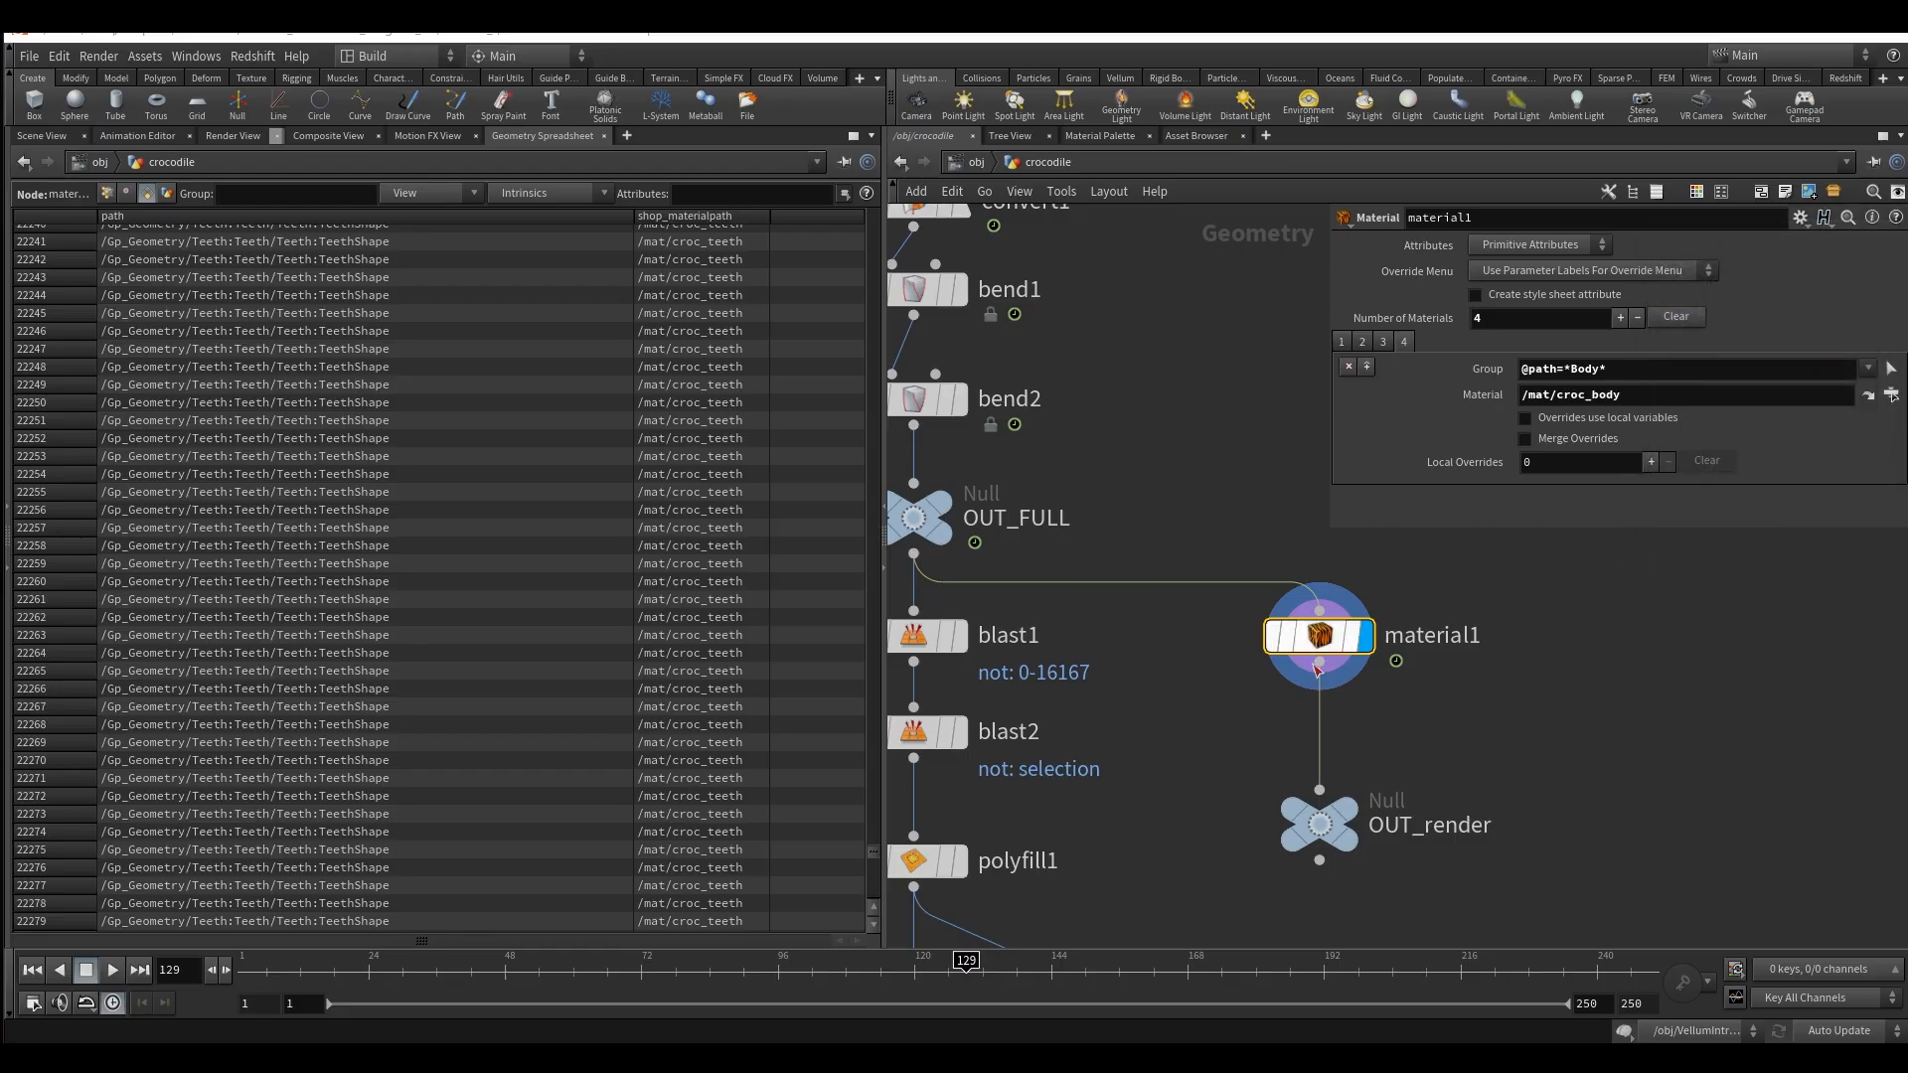
Make OUT_render the displayed node of the crocodile network and return to the object level.
mouse_move(1371, 801)
left_click(1379, 765)
left_click(972, 162)
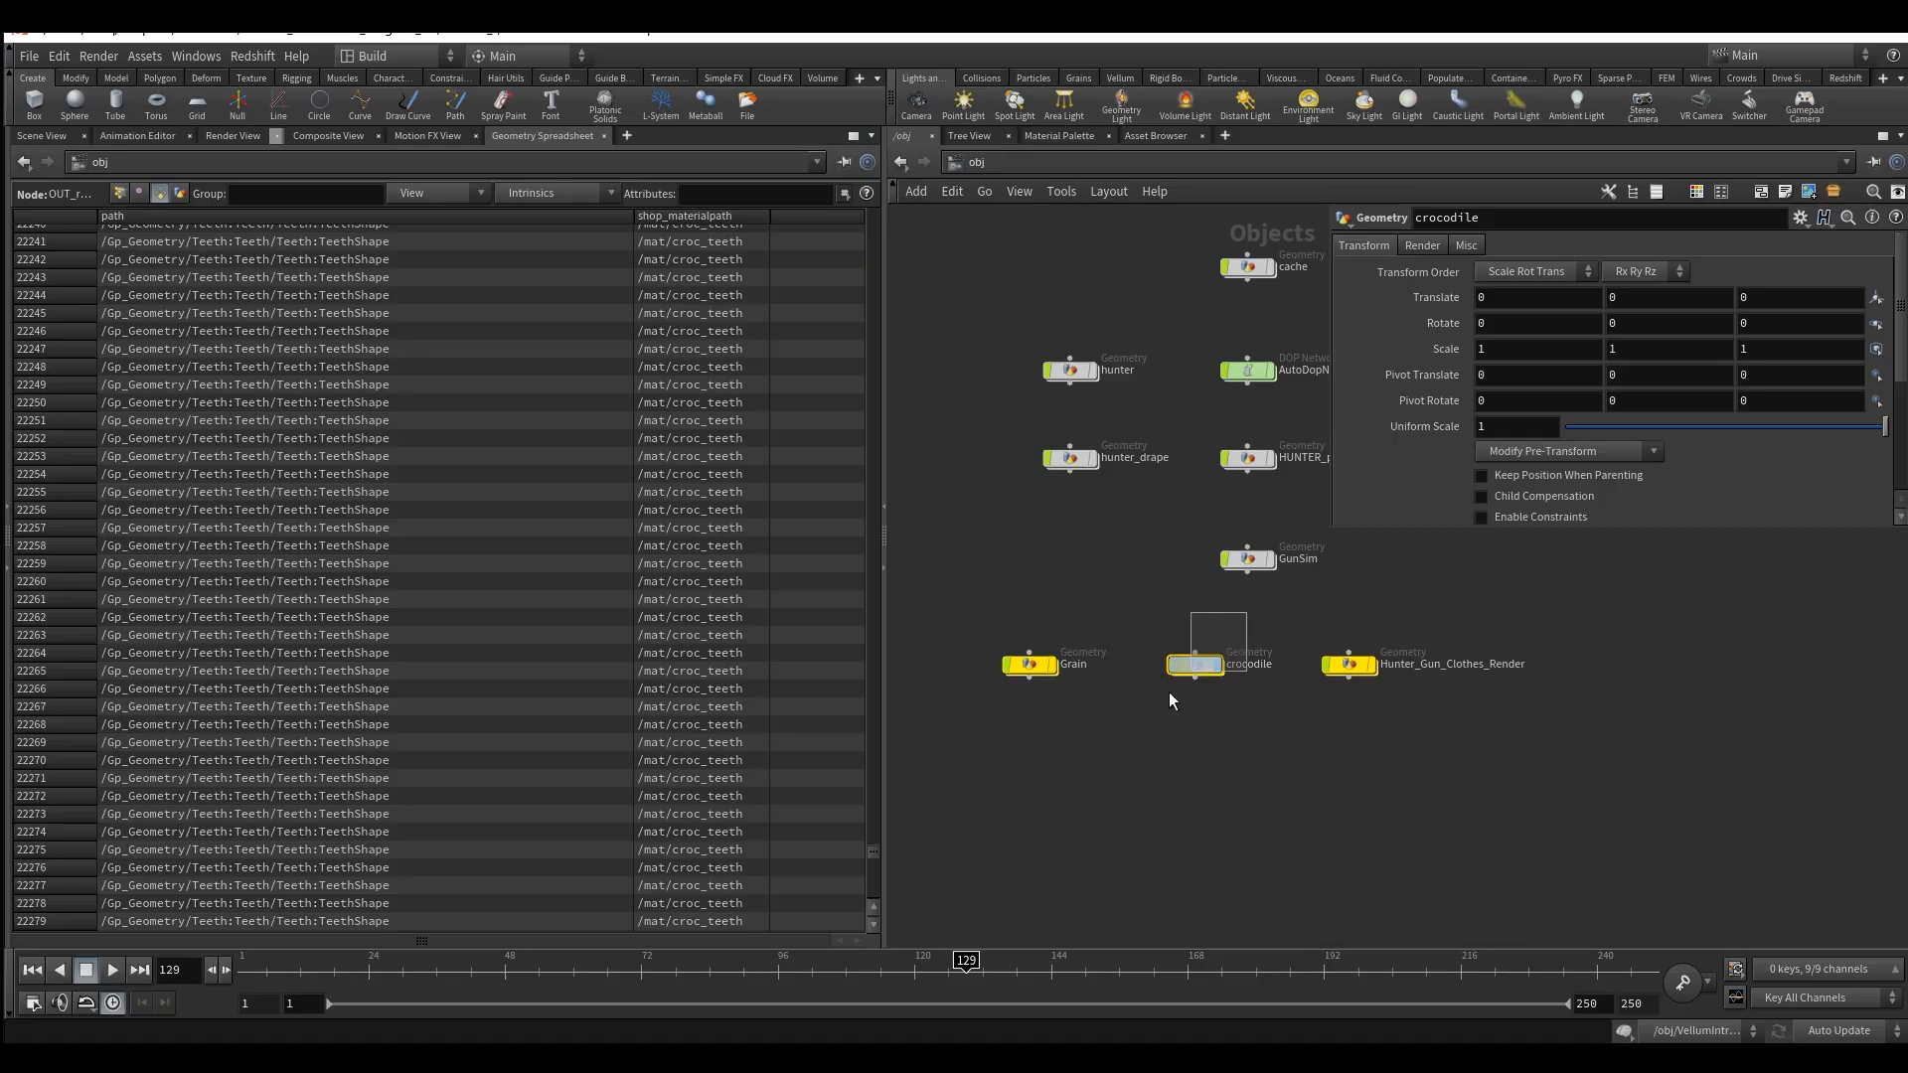
key("h")
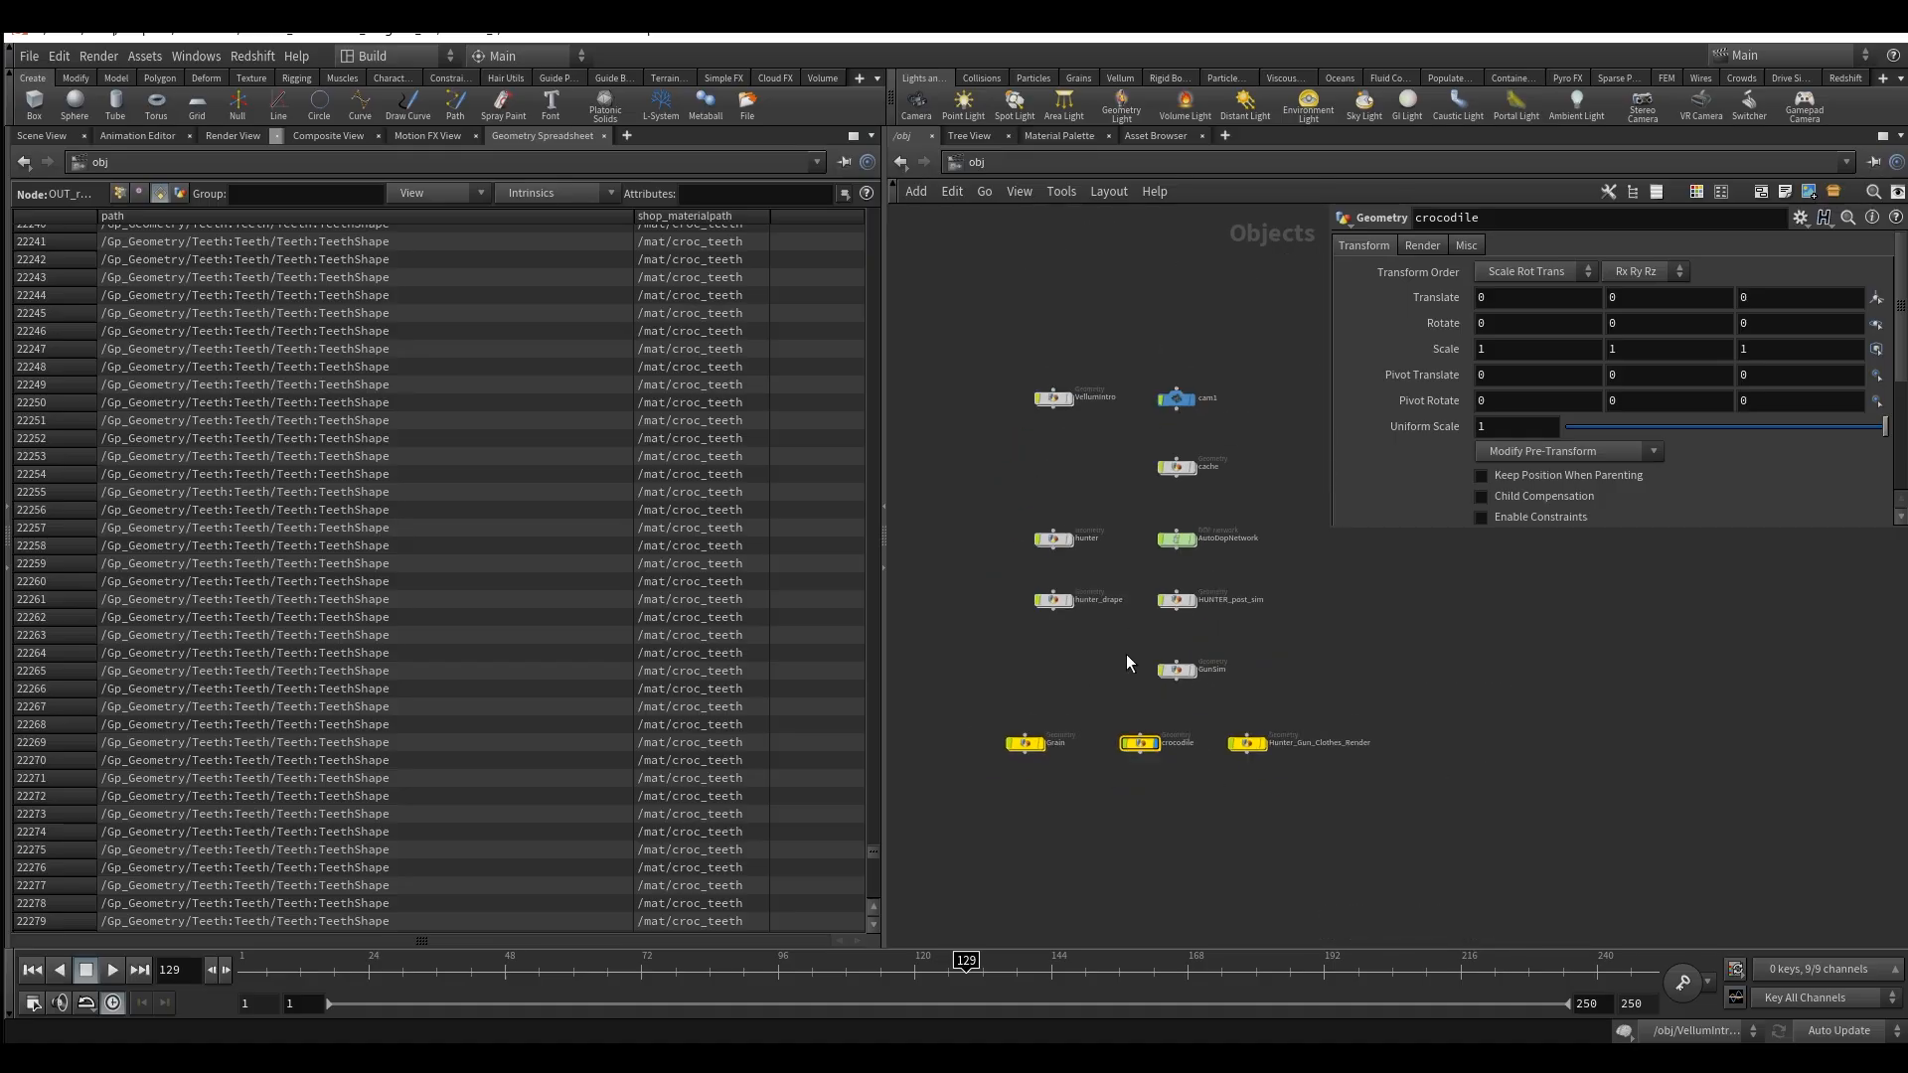
Look through cam1 in the scene view and move the timeline to frame 164.
left_click(42, 135)
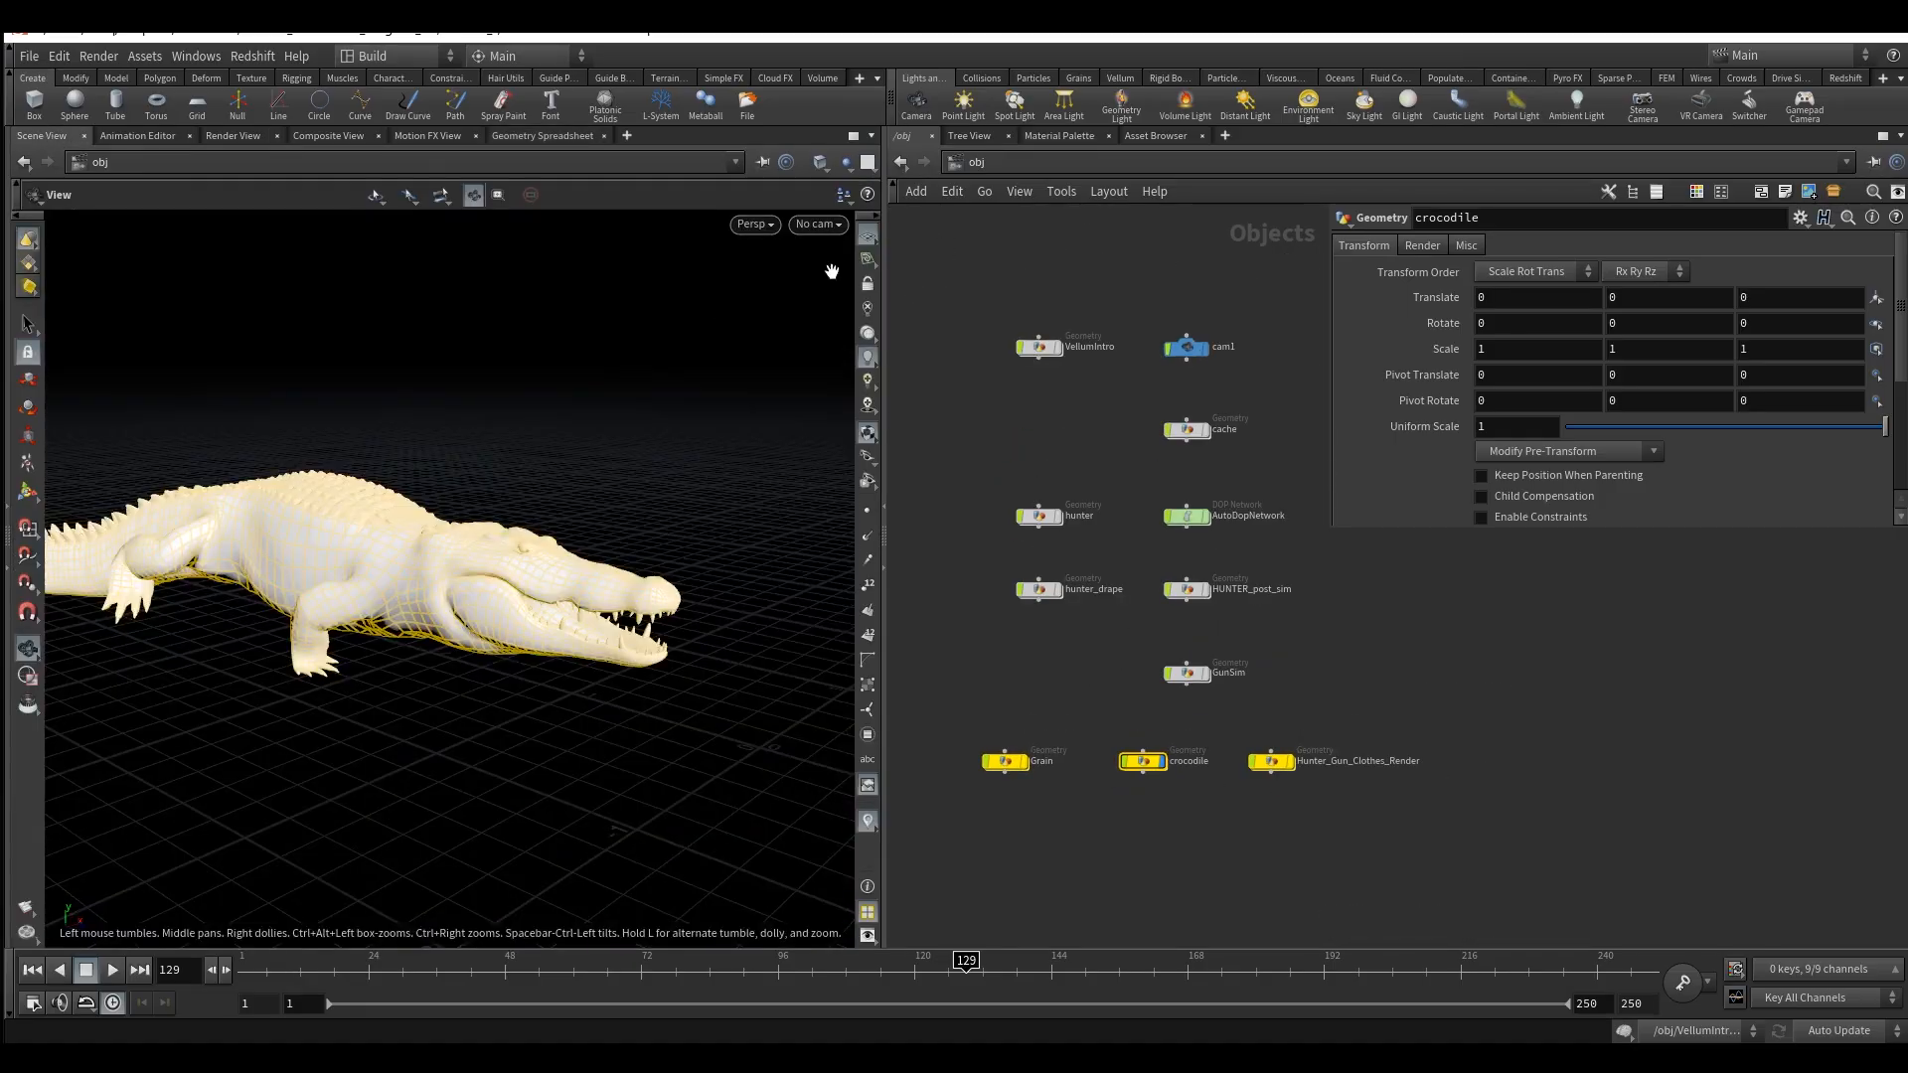
left_click(824, 226)
left_click(867, 320)
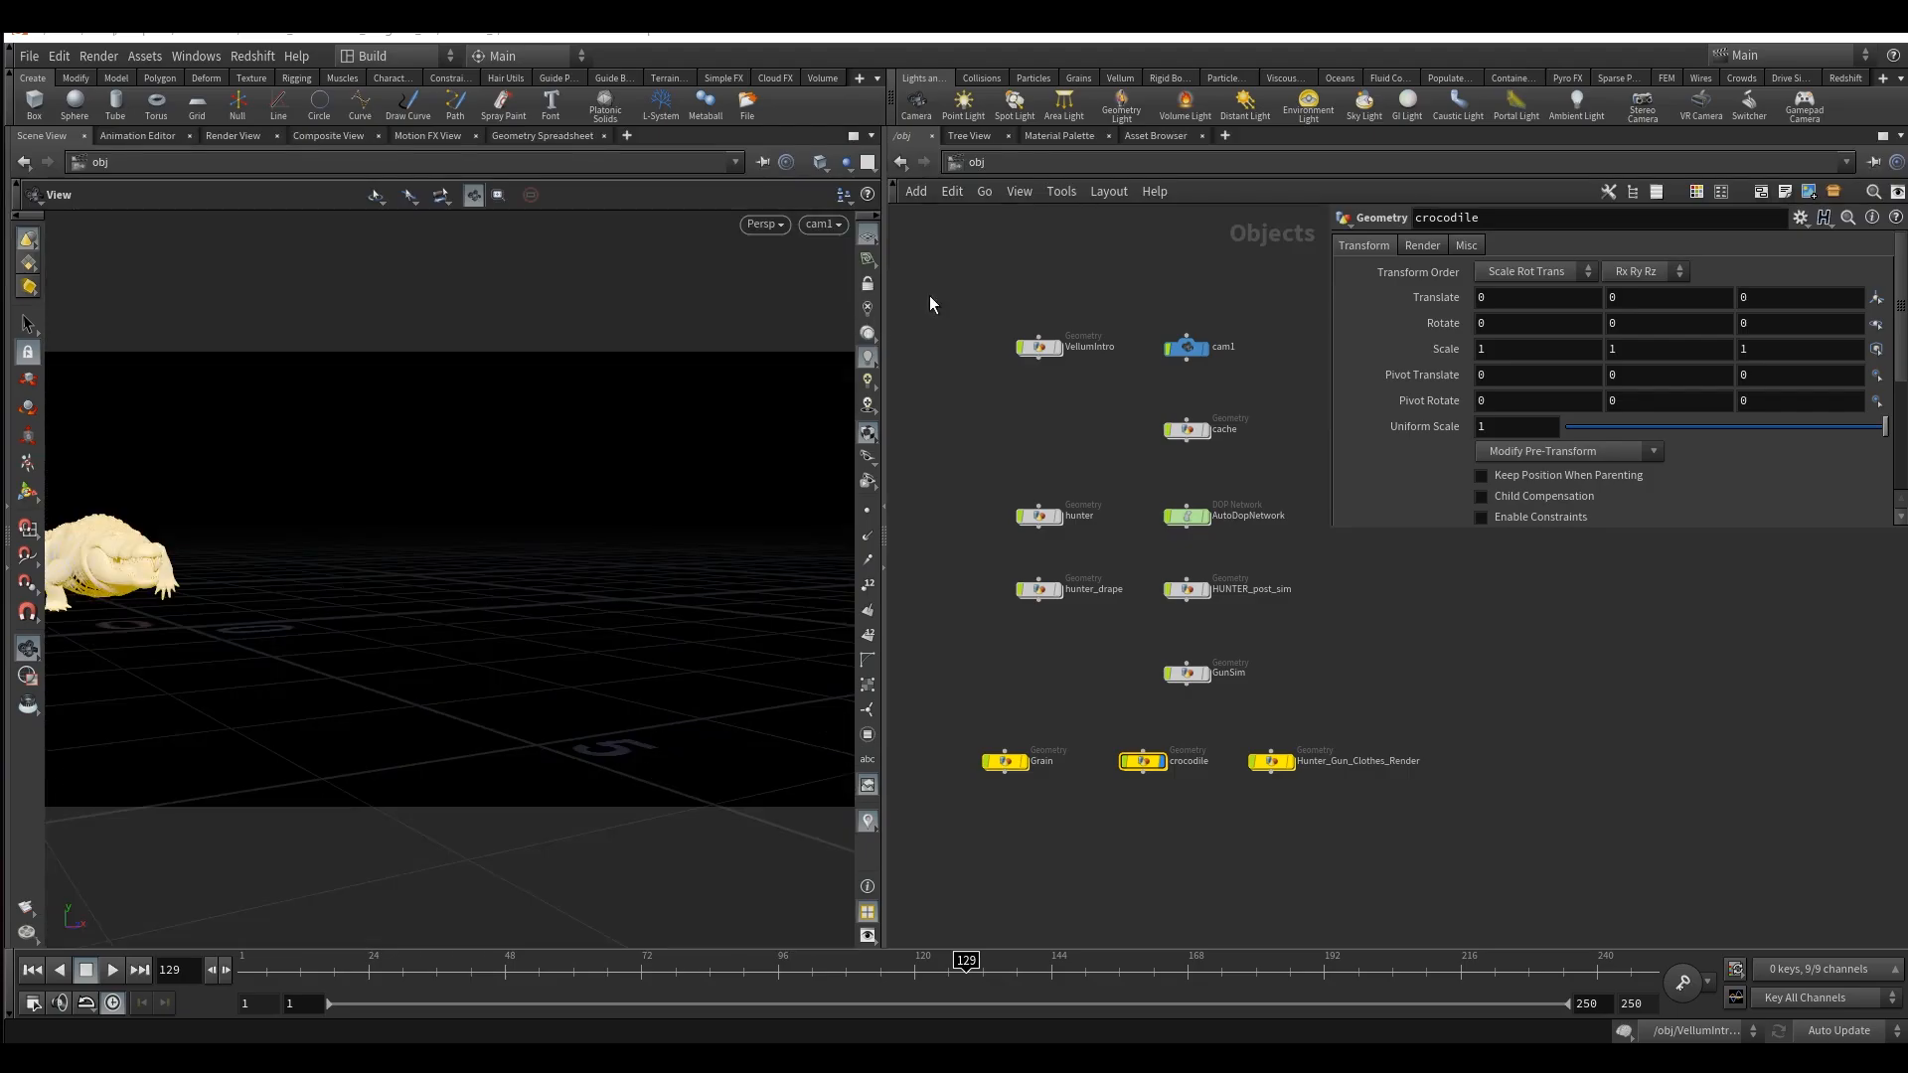
left_click(984, 167)
left_click(951, 380)
left_click_drag(962, 968, 1165, 966)
left_click(1040, 710)
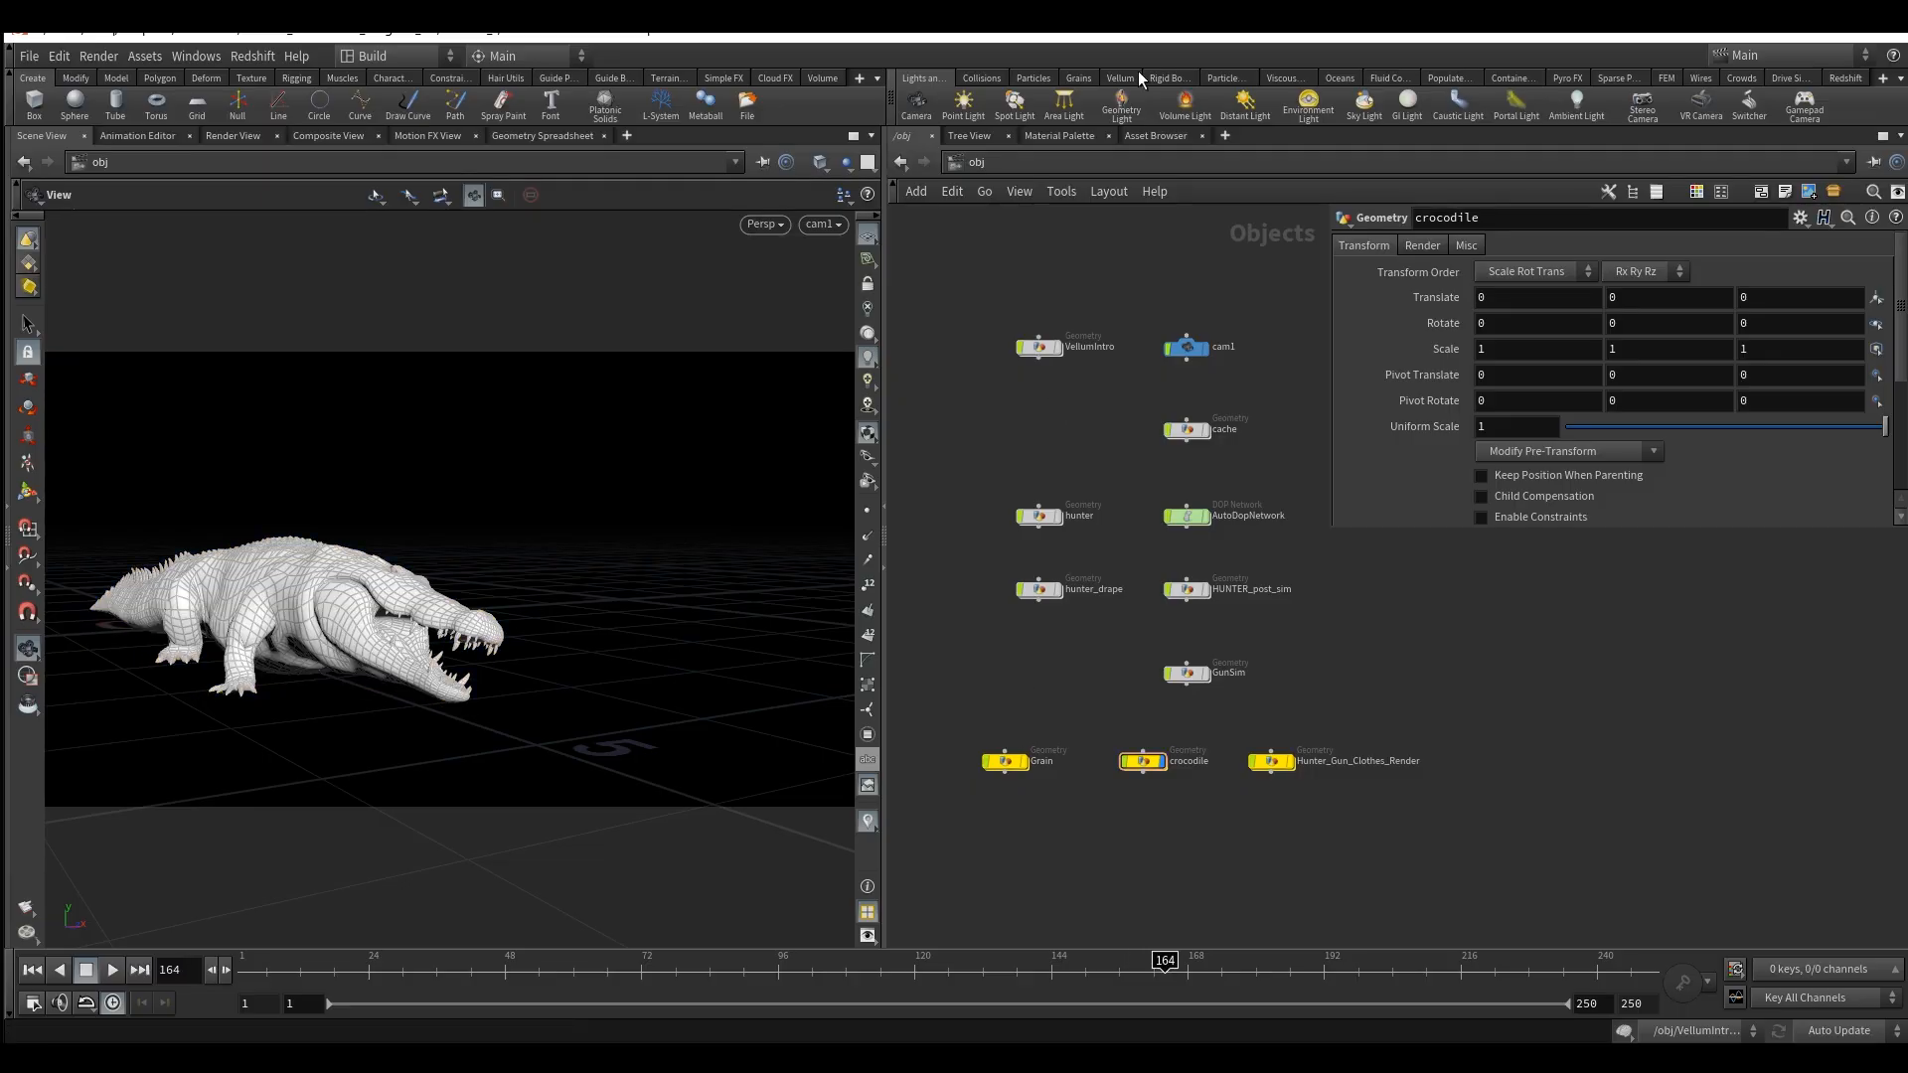
Add a Redshift (Render) output in the out network and place its Redshift_IPR1 node directly below Redshift_ROP1.
left_click(998, 163)
left_click(1045, 284)
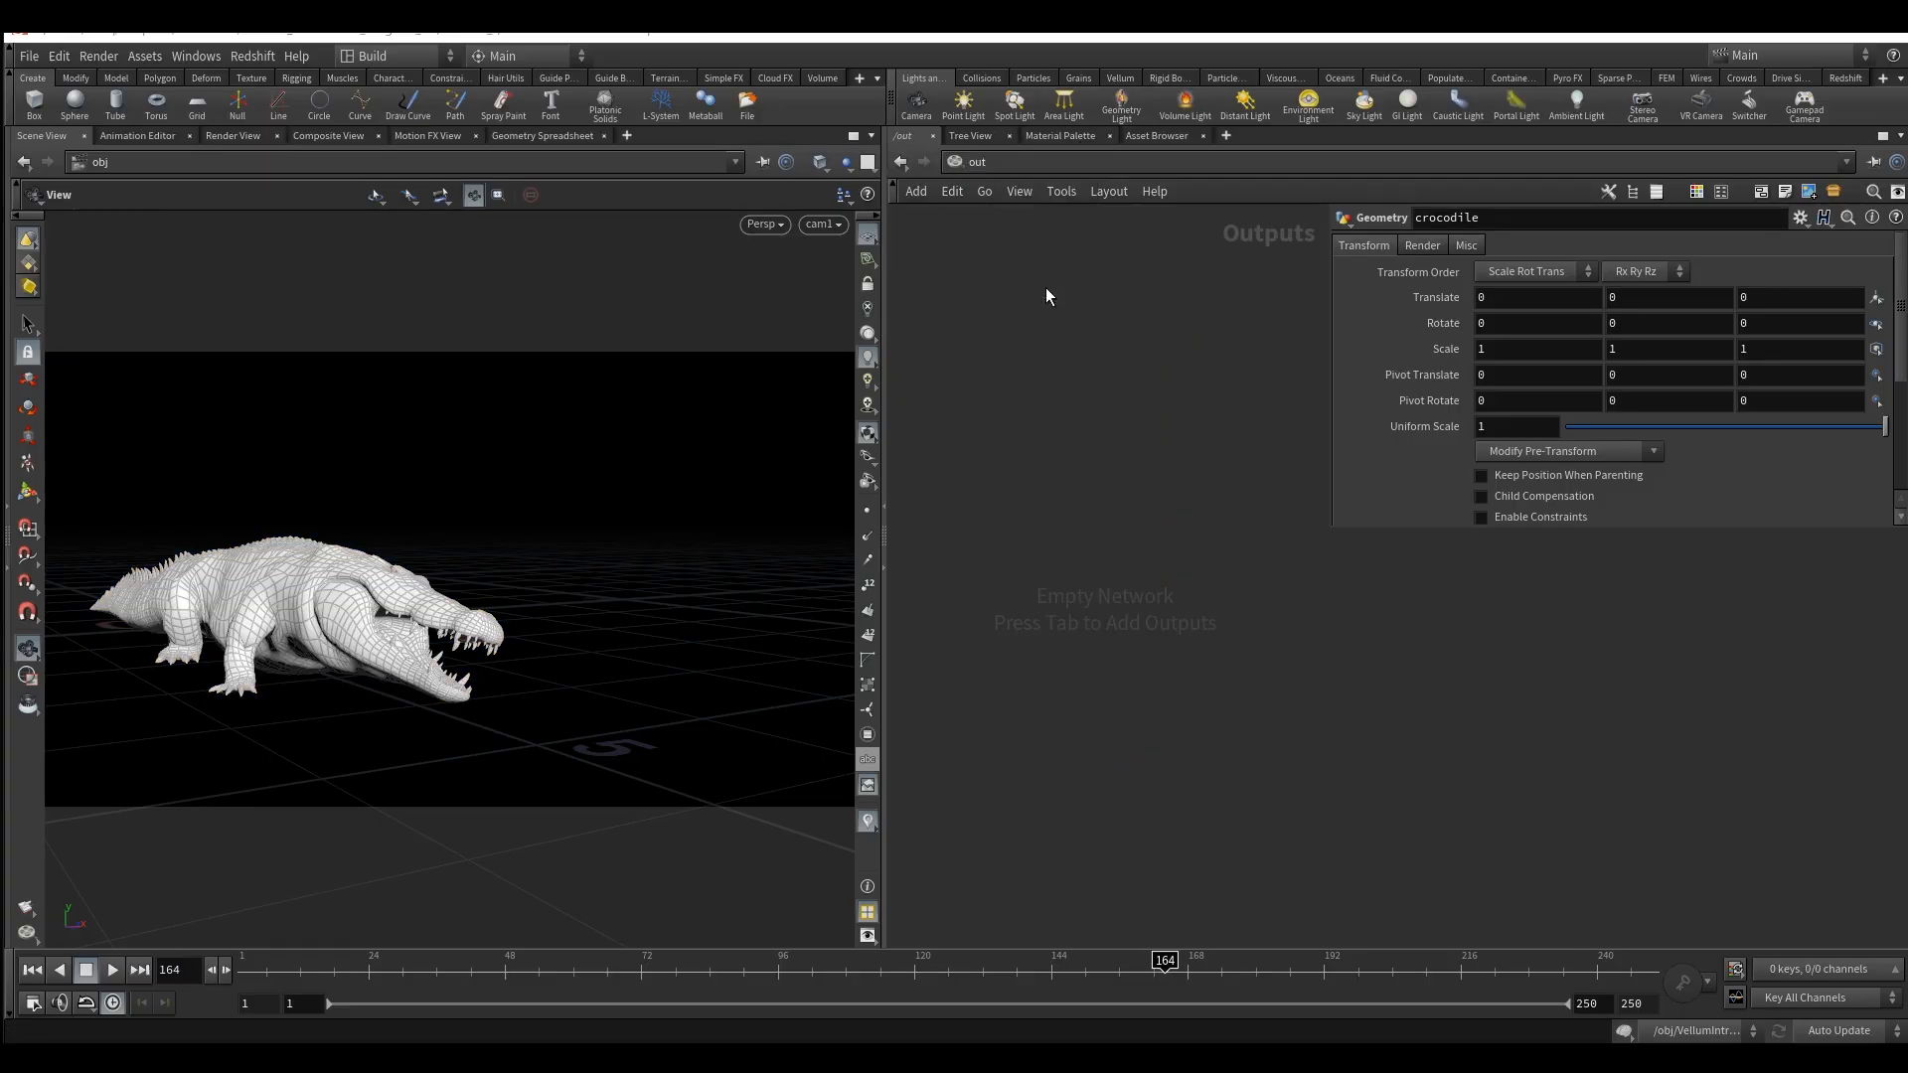
key("Tab")
type("red")
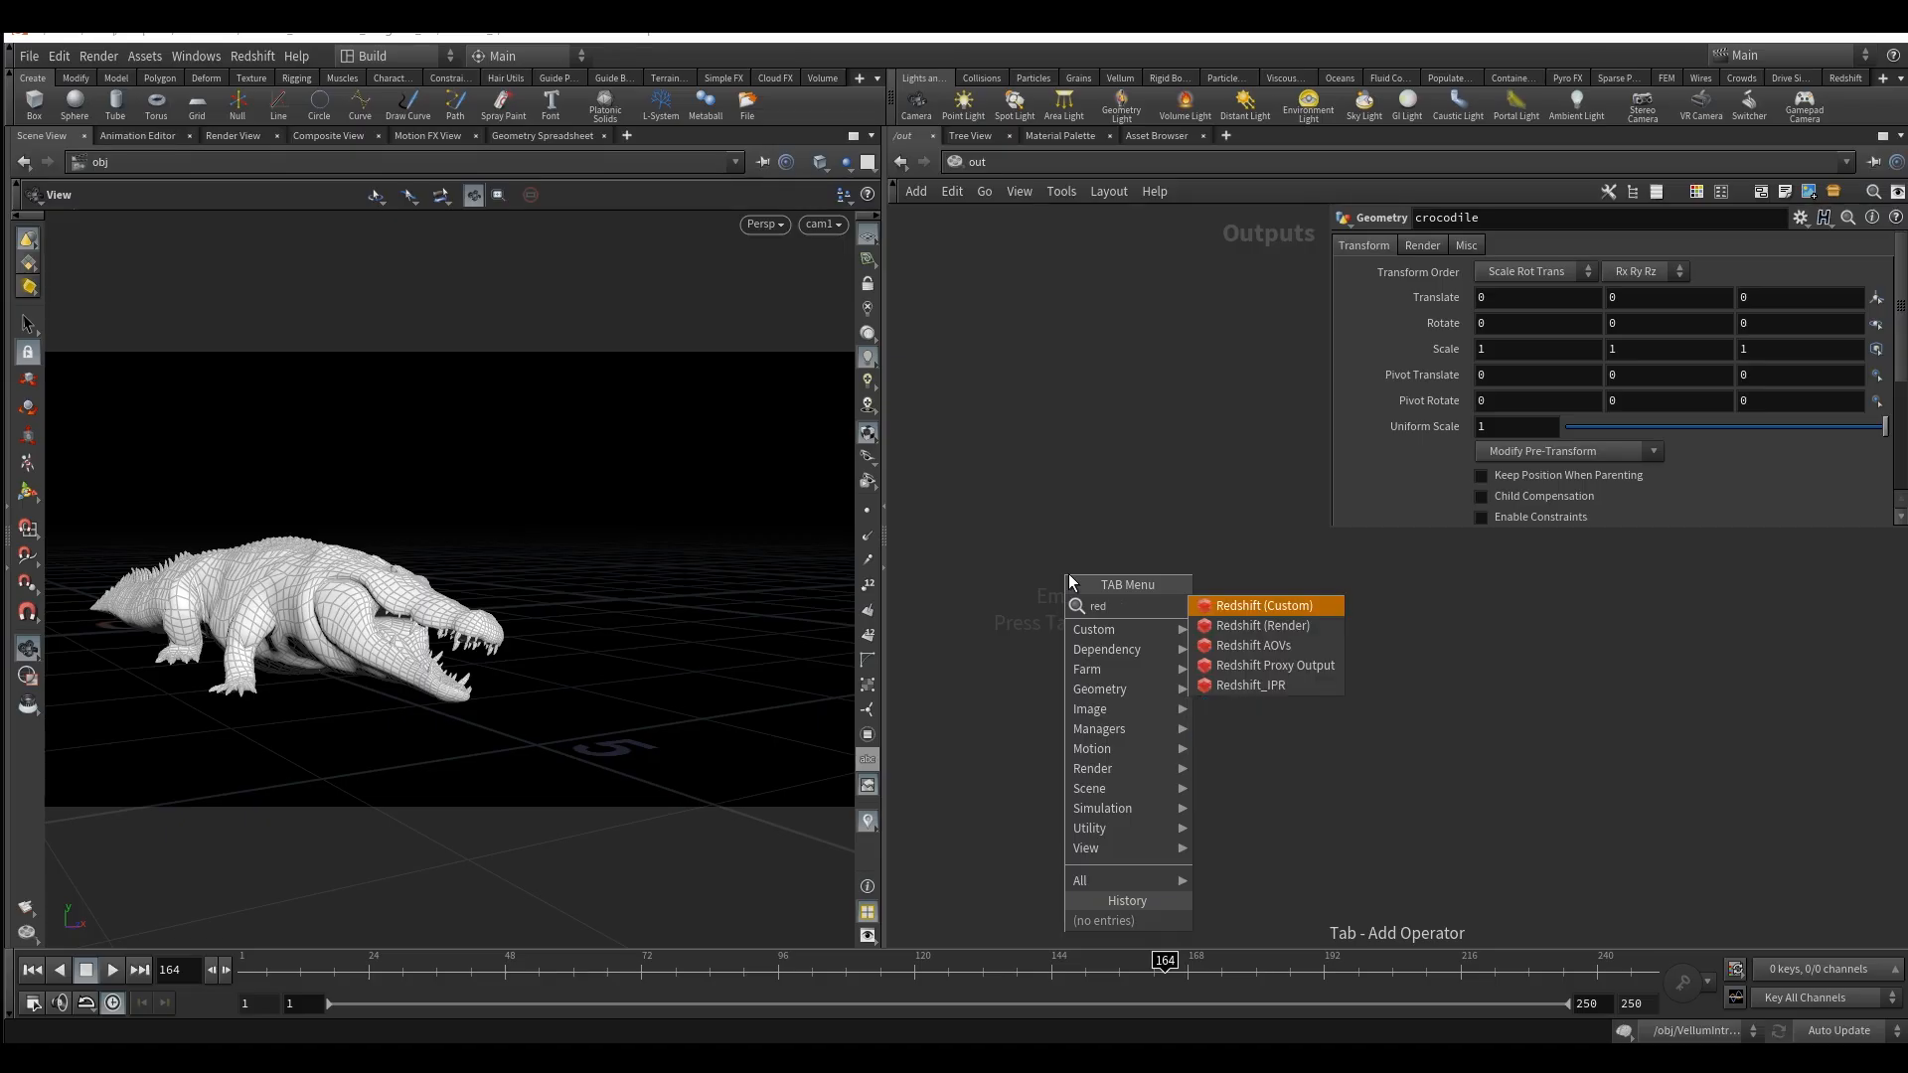
left_click(1290, 624)
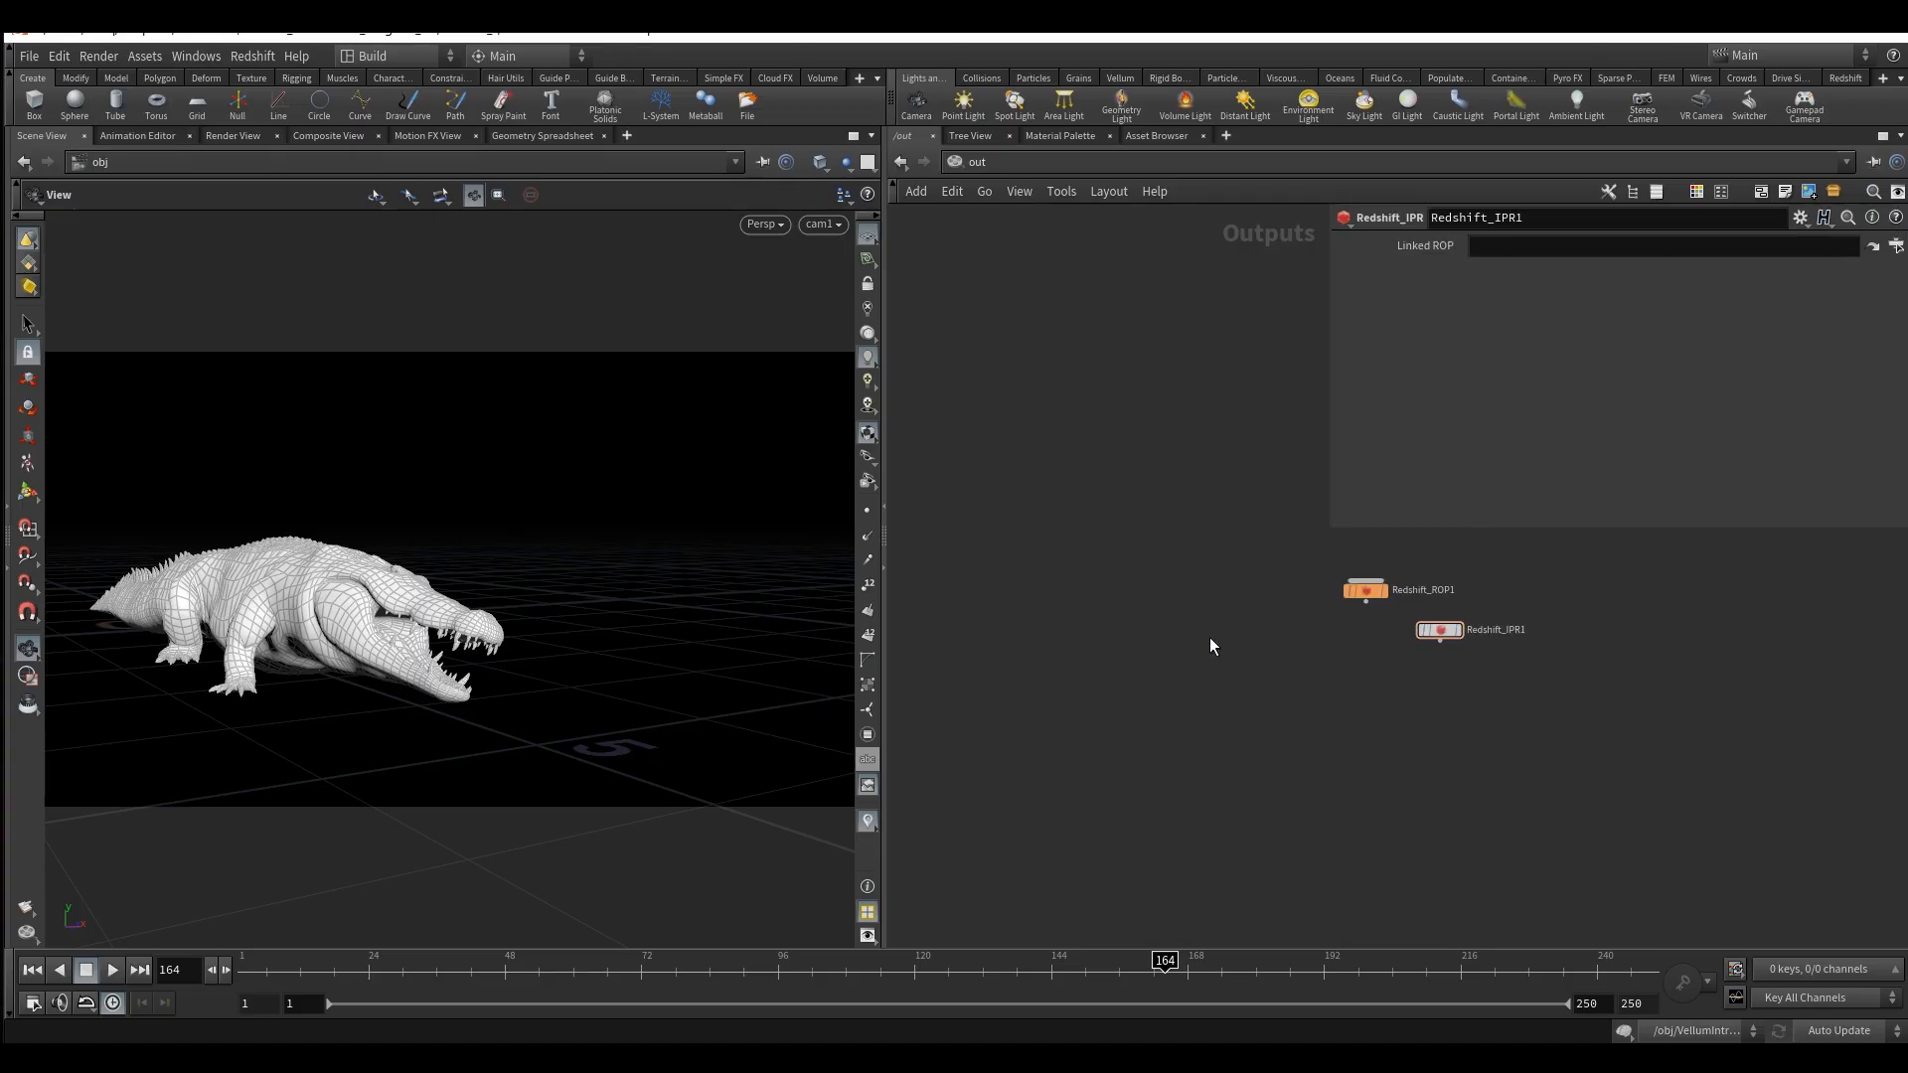
left_click_drag(1442, 637, 1371, 654)
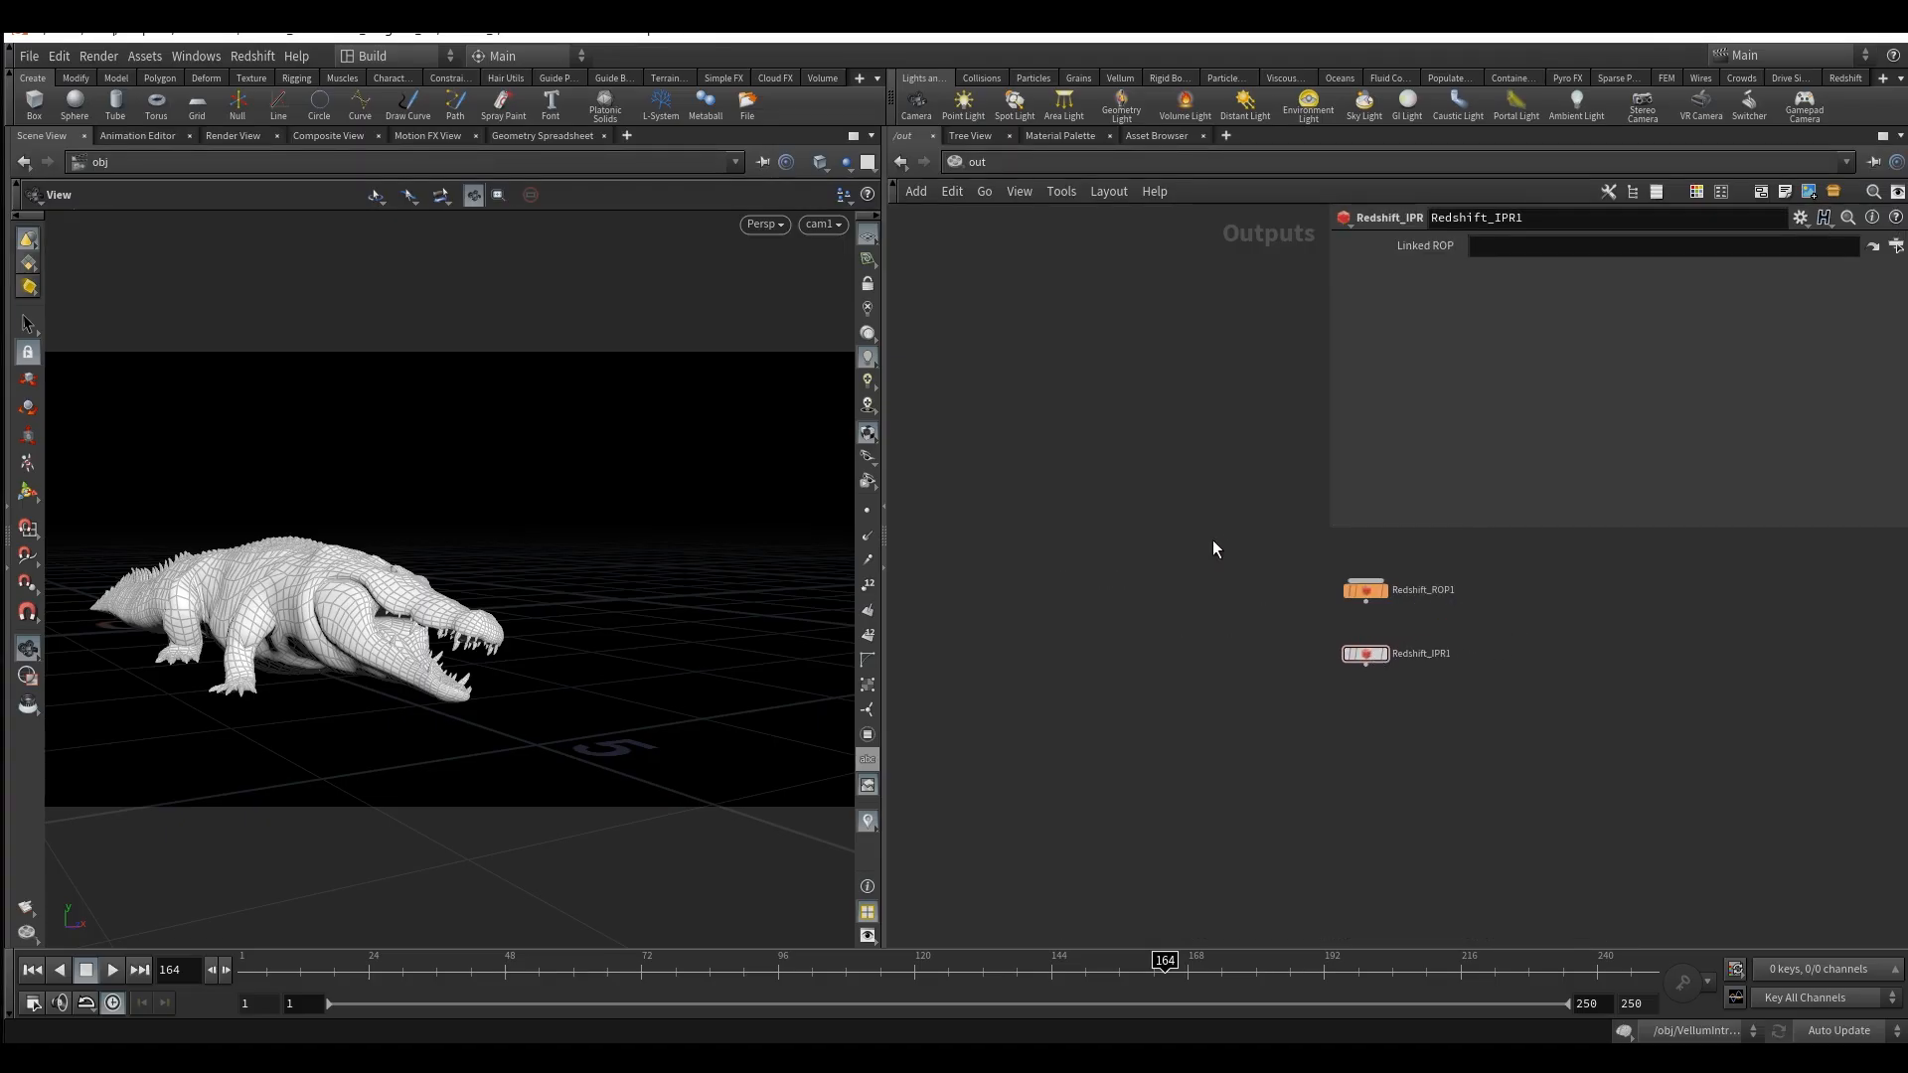
middle_click_drag(1211, 541, 1113, 598)
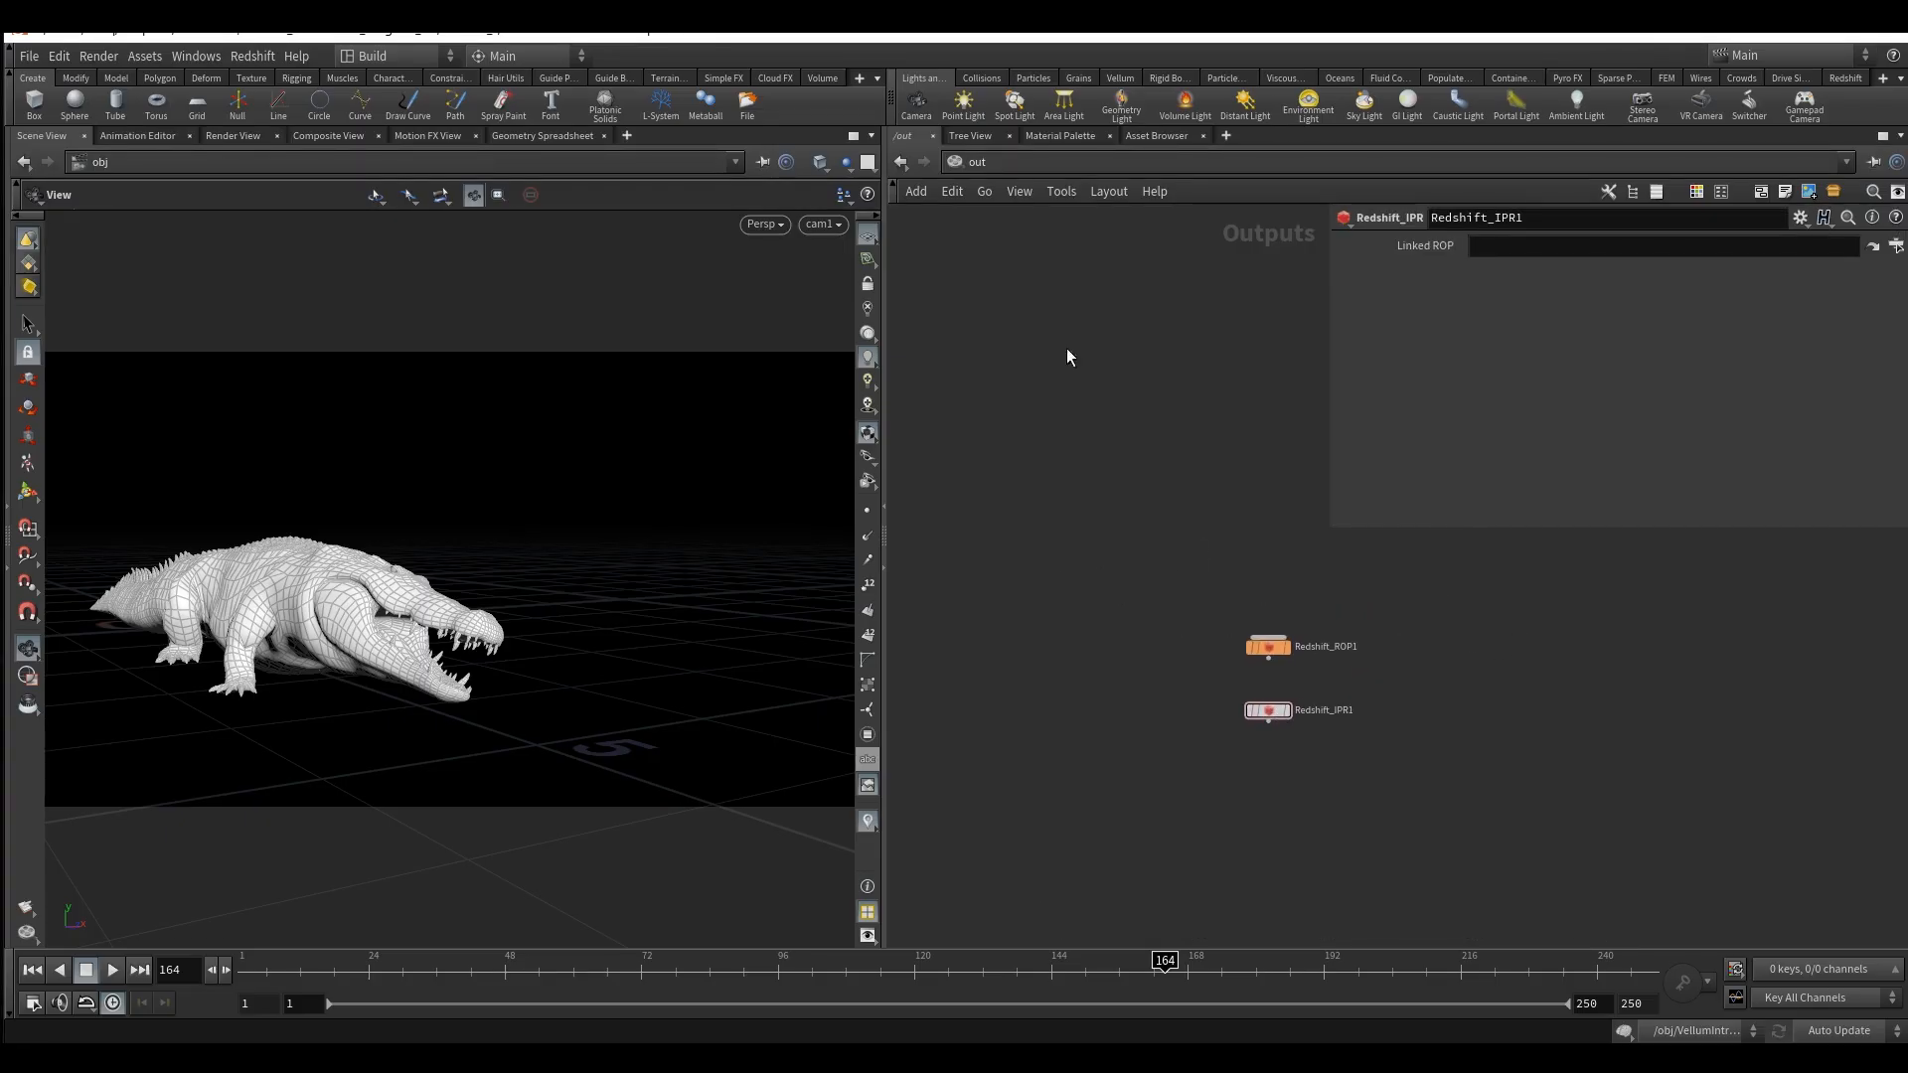
Start a Redshift IPR render of the crocodile and move the render window toward the middle of the screen.
left_click(1850, 78)
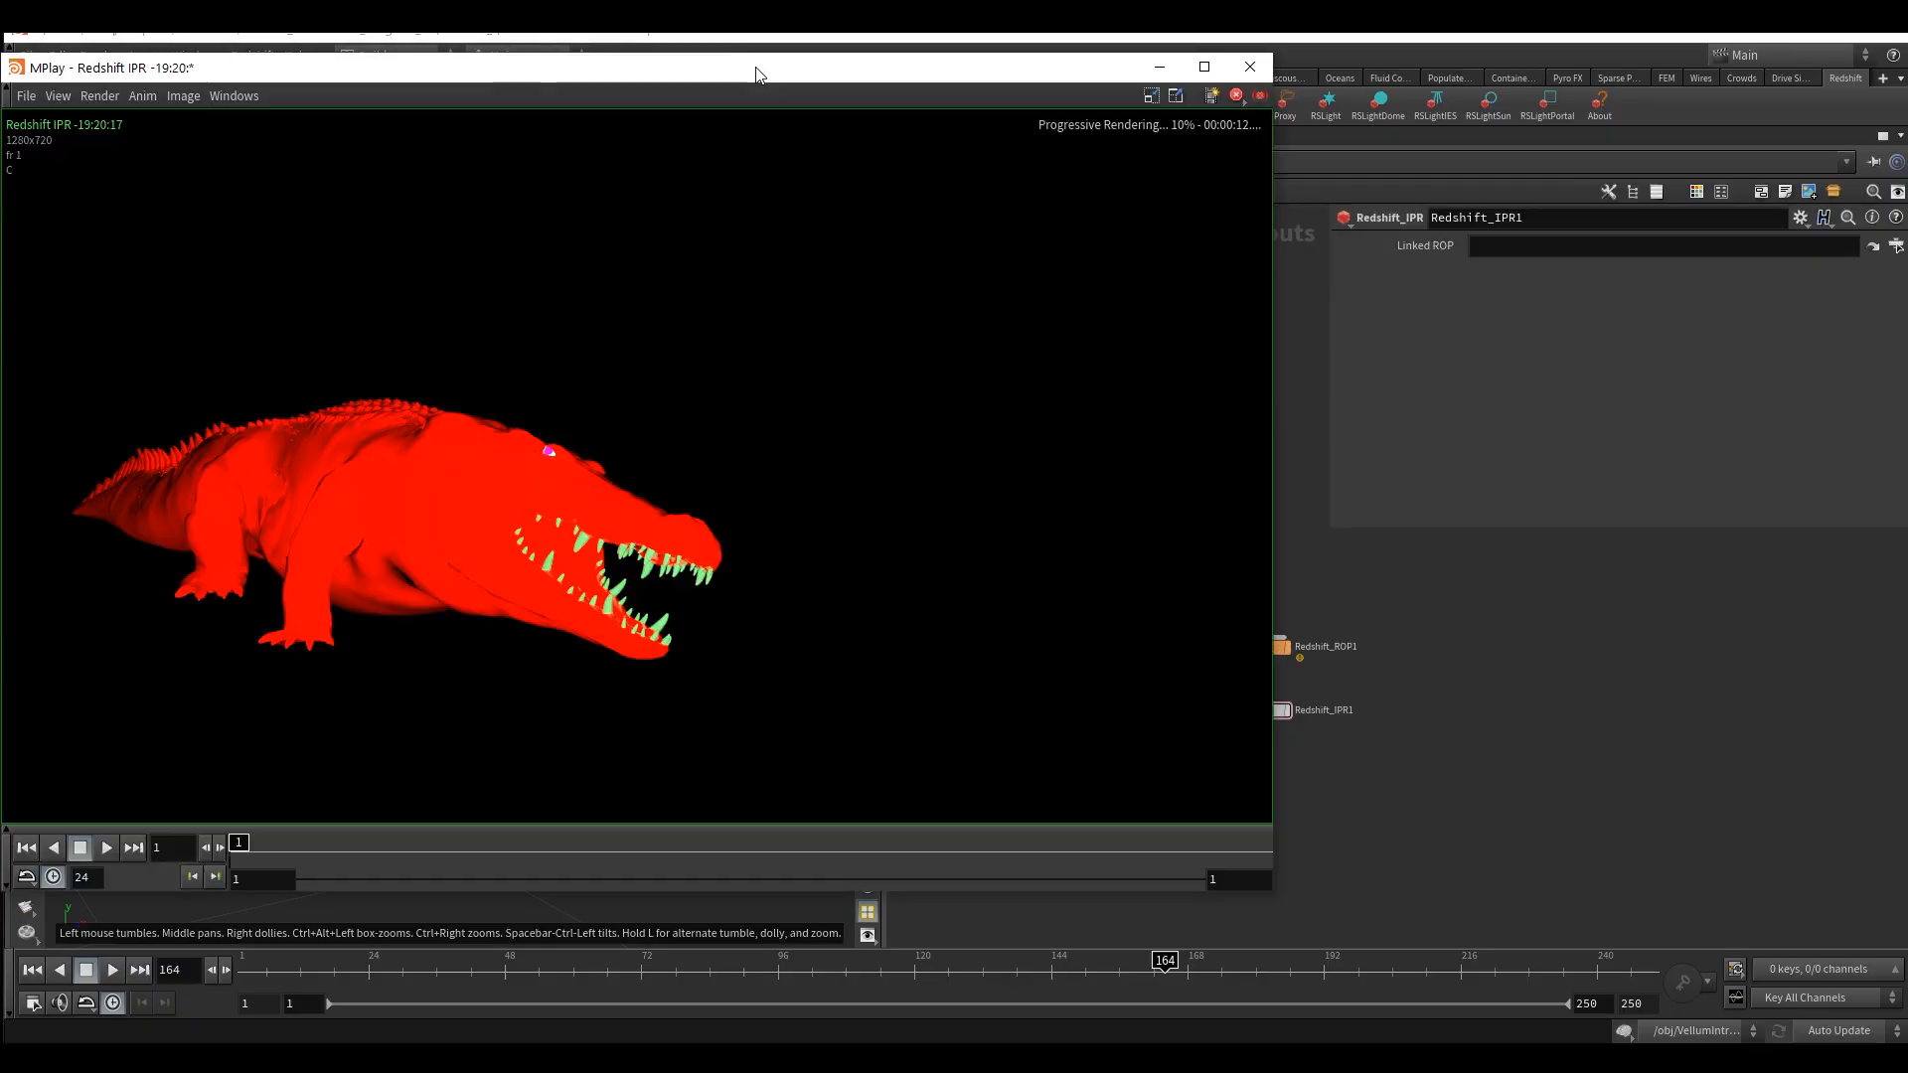
left_click_drag(758, 73, 954, 136)
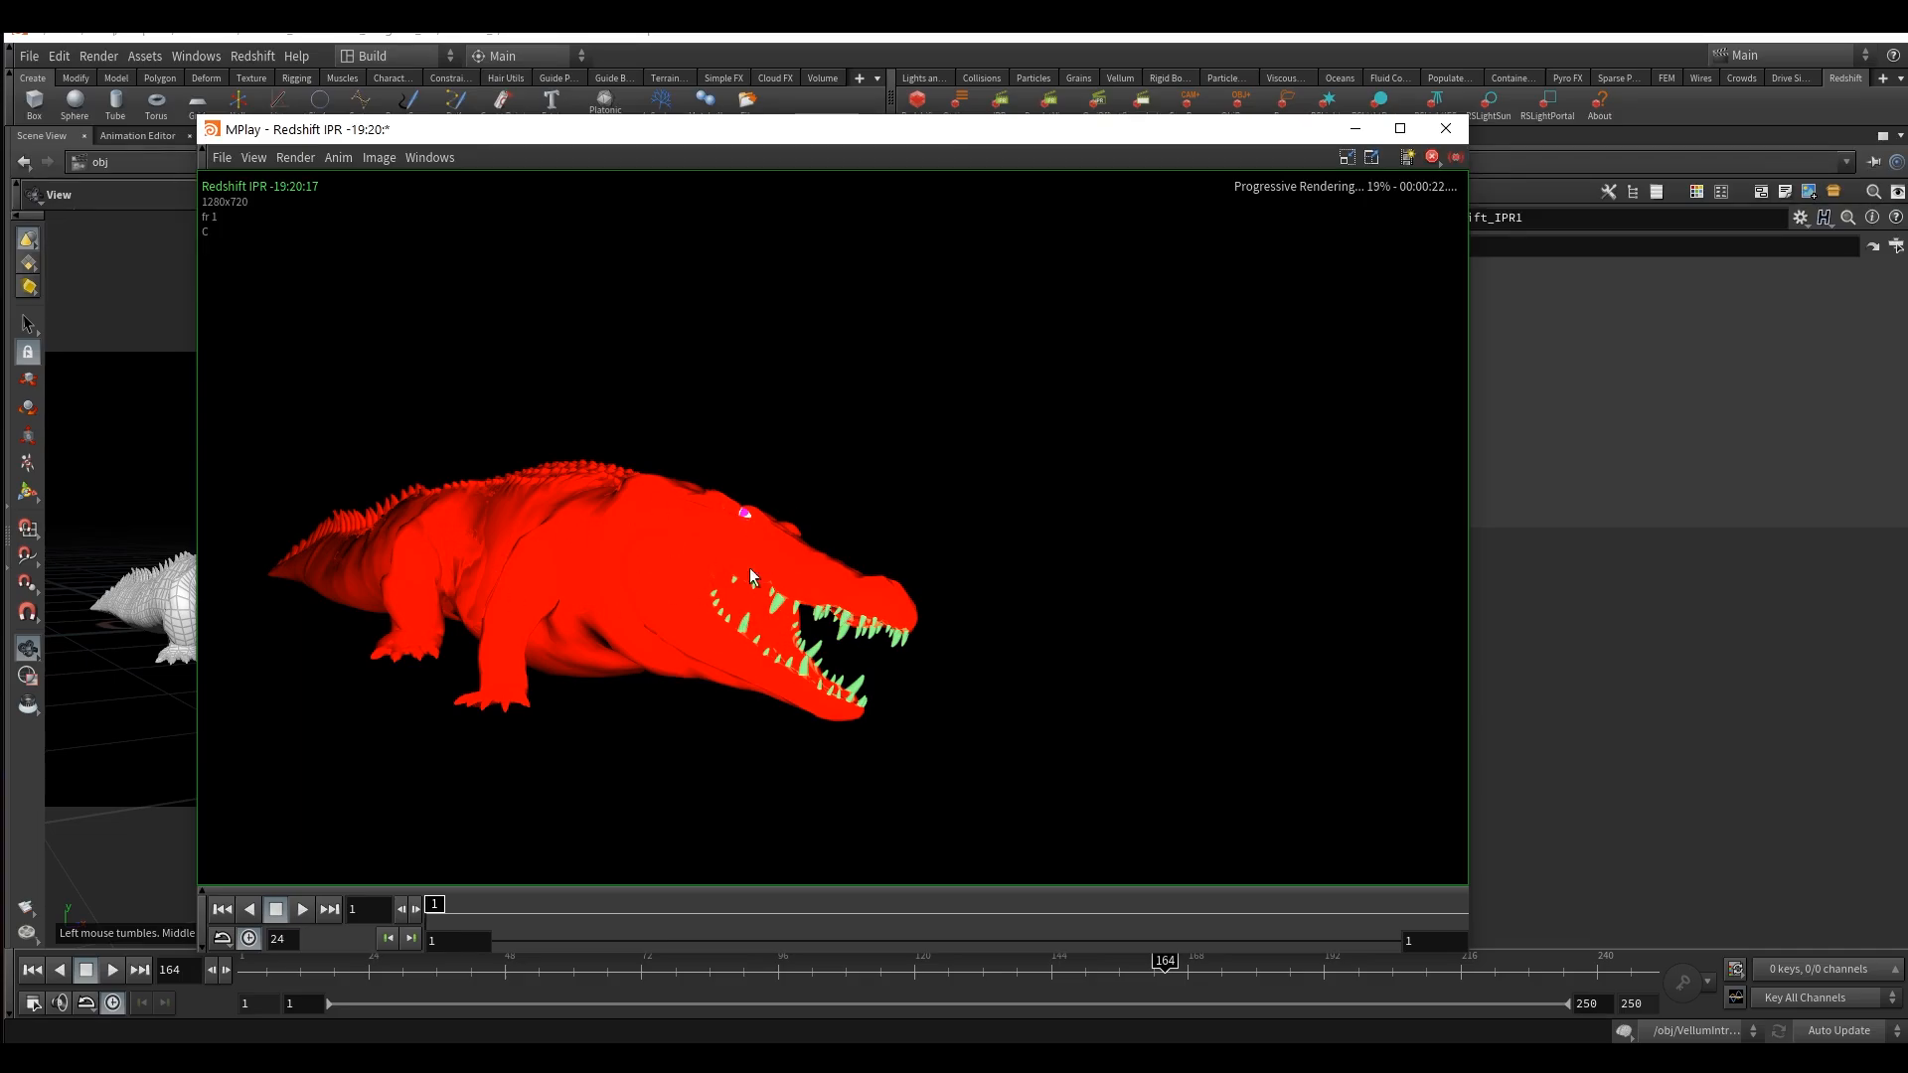
left_click_drag(944, 129, 985, 119)
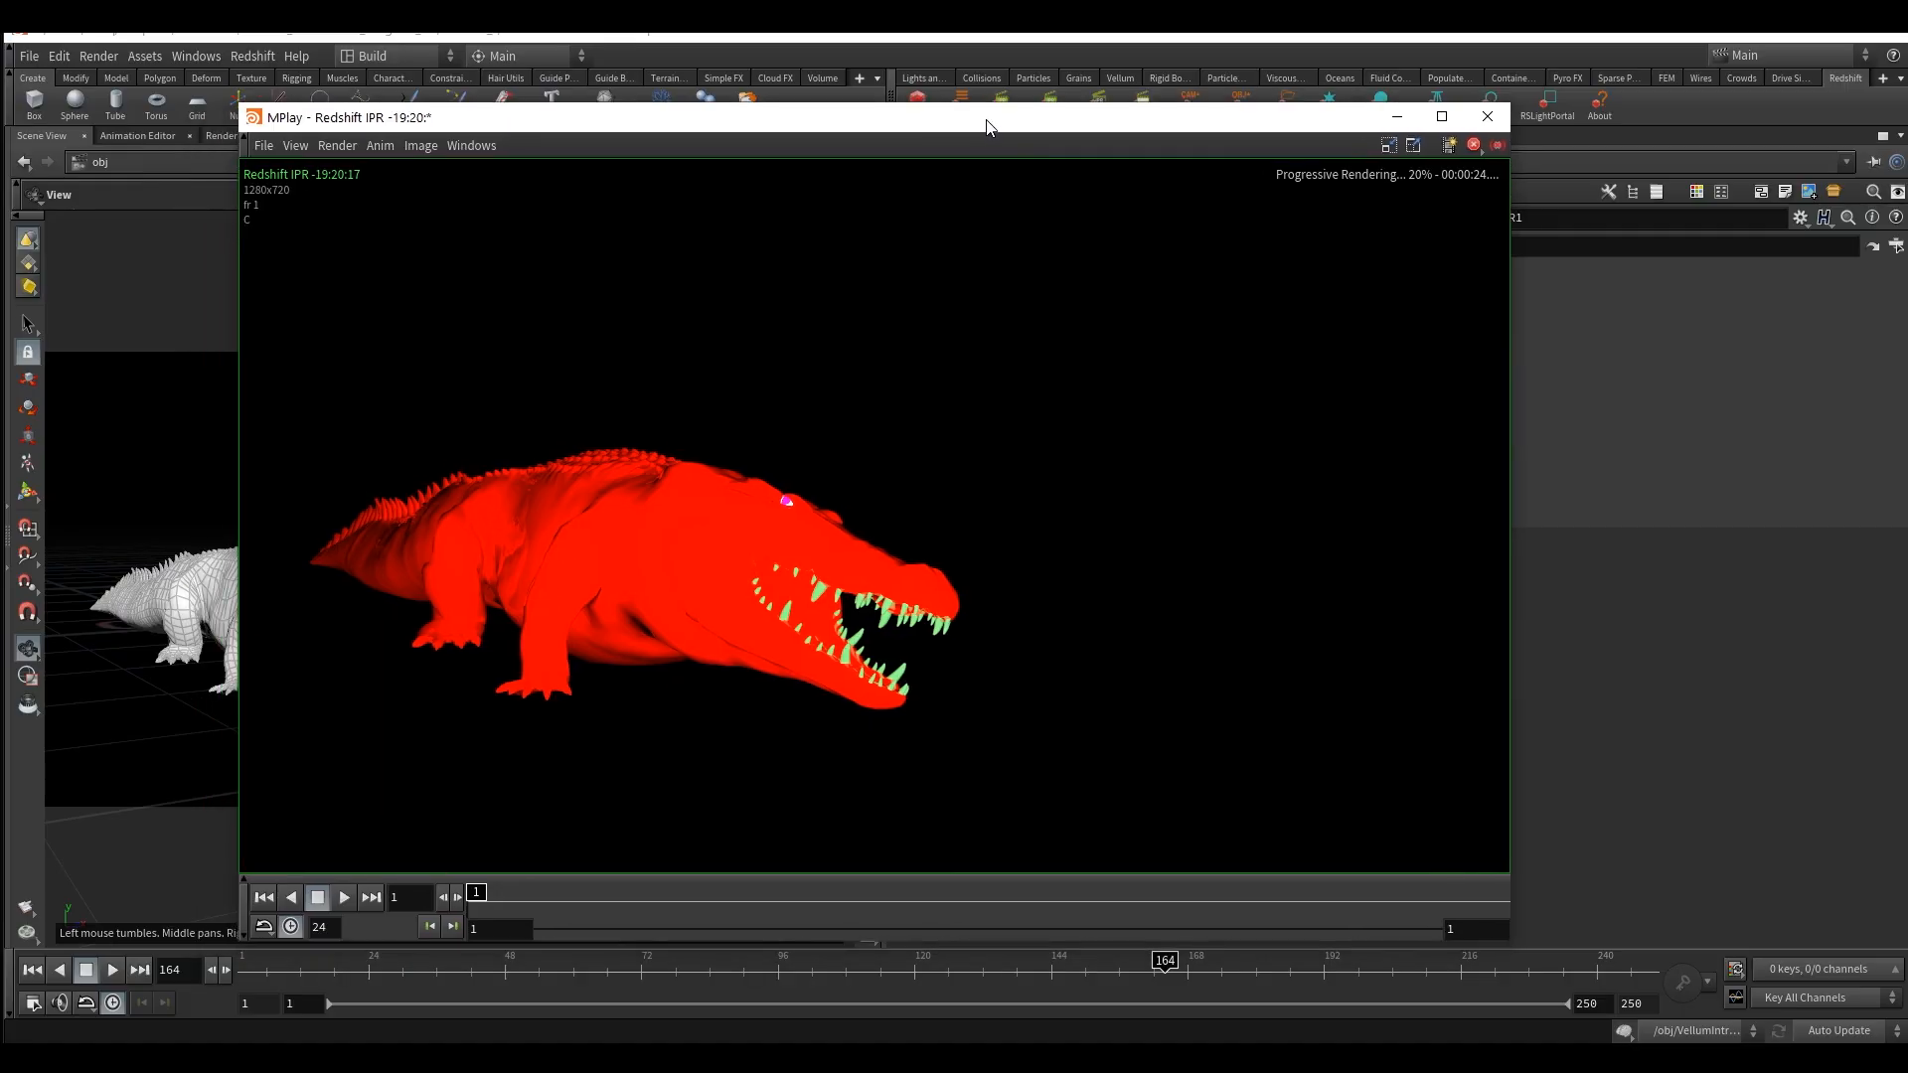